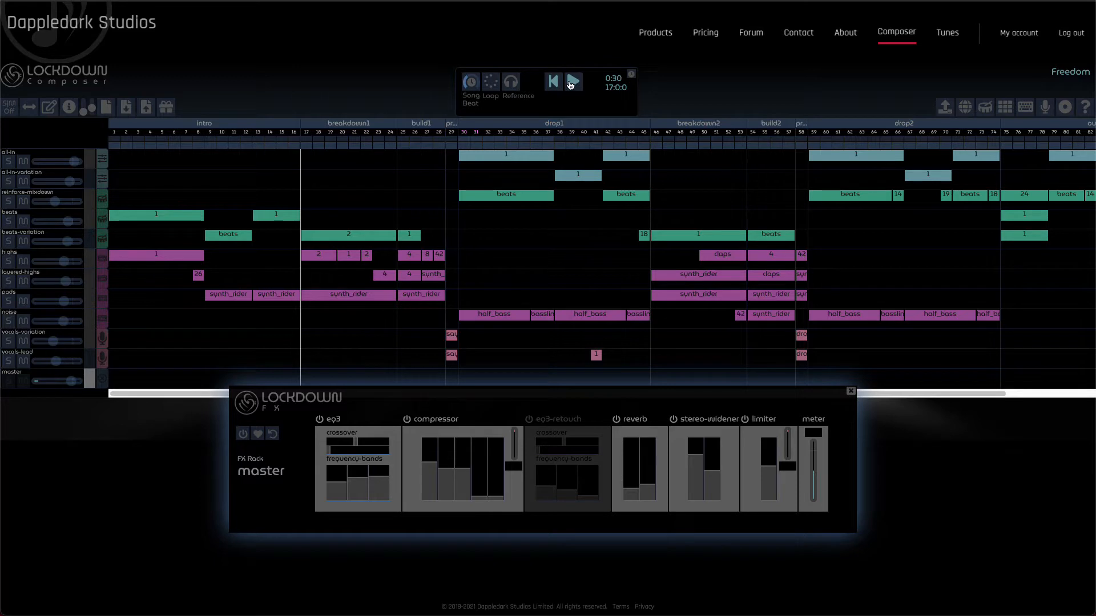
- Play the Freedom song from bar 17
click(571, 83)
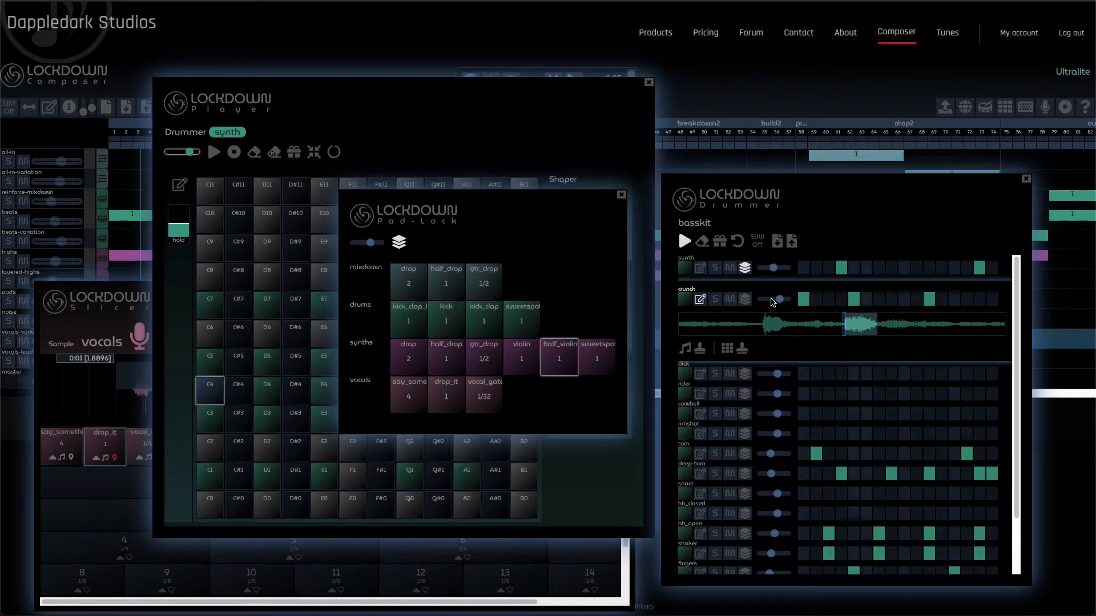
- Lower the crunch drum's volume slightly in the basskit
click(775, 299)
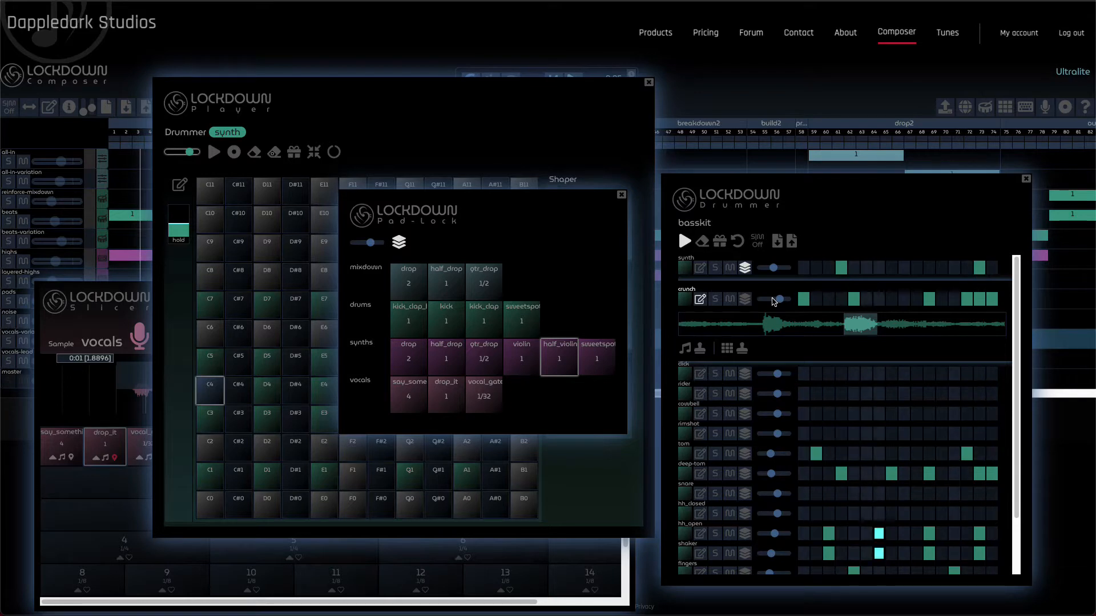
key(Left)
key(Left)
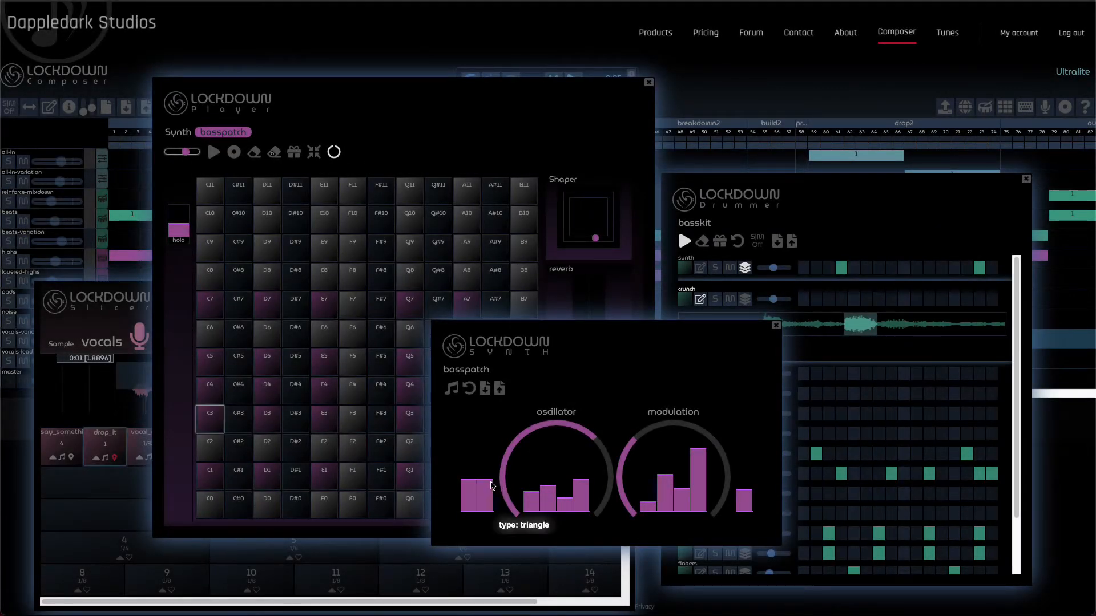
- Adjust the oscillator settings of the basspatch synth
scroll(492, 493, up, 1)
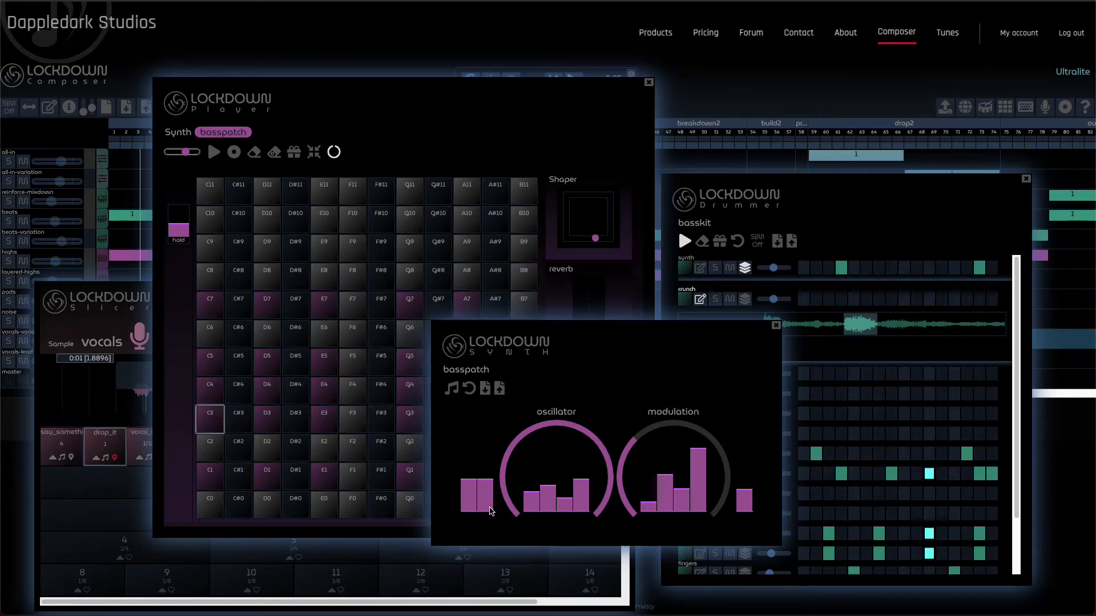
mouse_move(580, 486)
scroll(580, 486, down, 1)
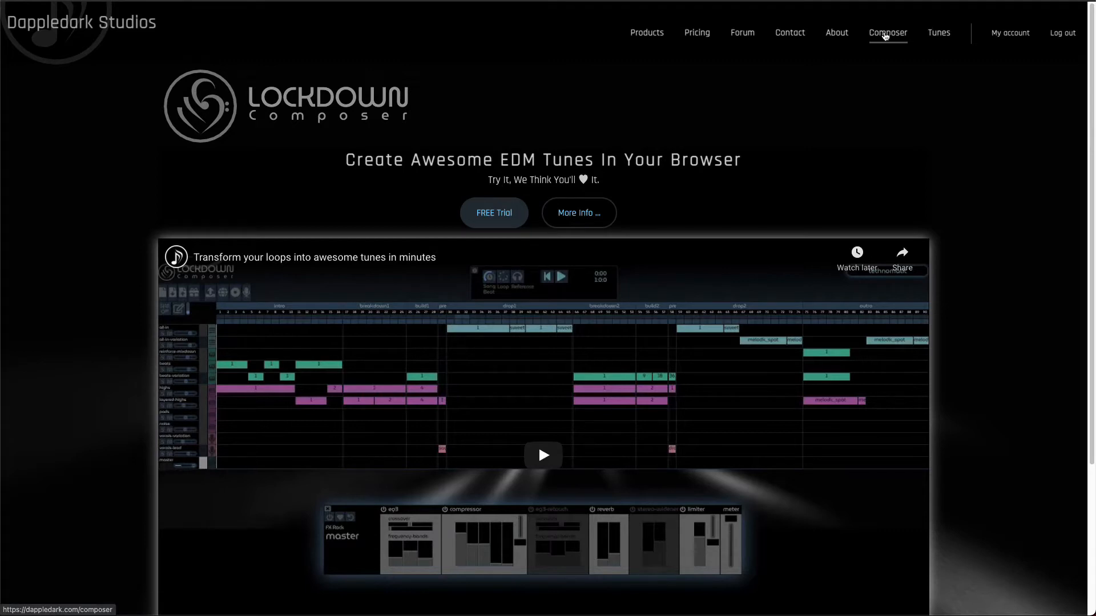
- Open the Composer with the default Ultralite template
click(885, 35)
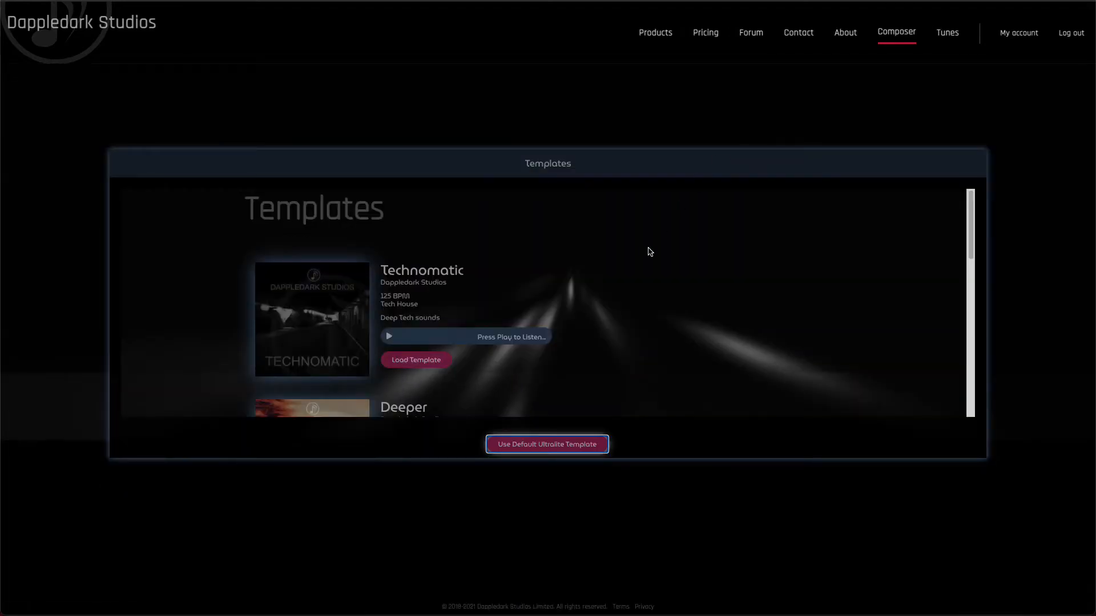
click(540, 449)
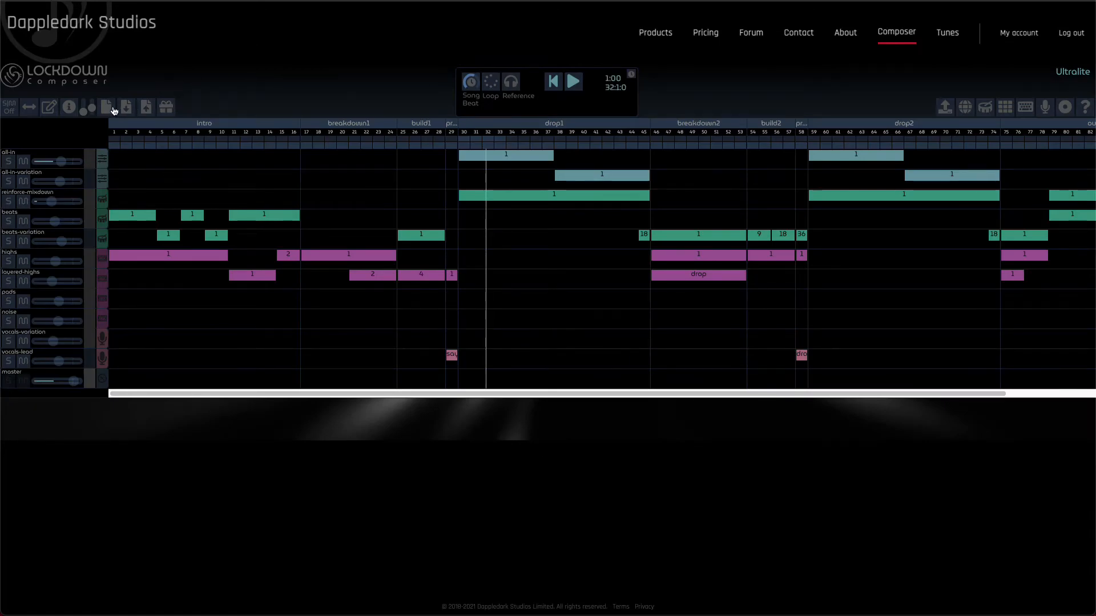
- Browse to the second page of templates and load the Ultralite template
click(112, 109)
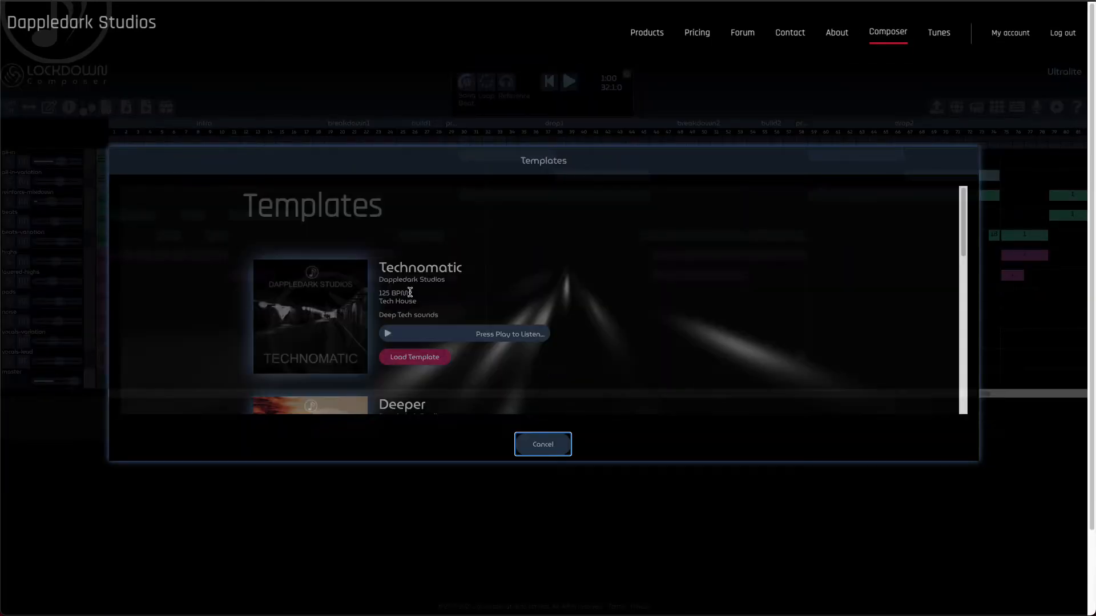
scroll(410, 293, down, 8)
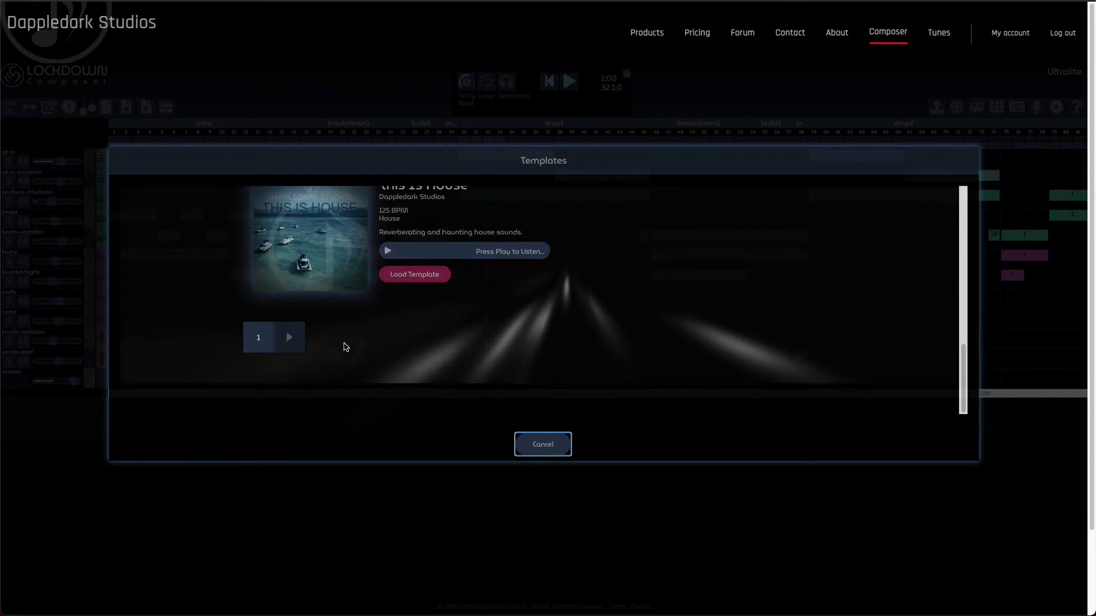
click(289, 338)
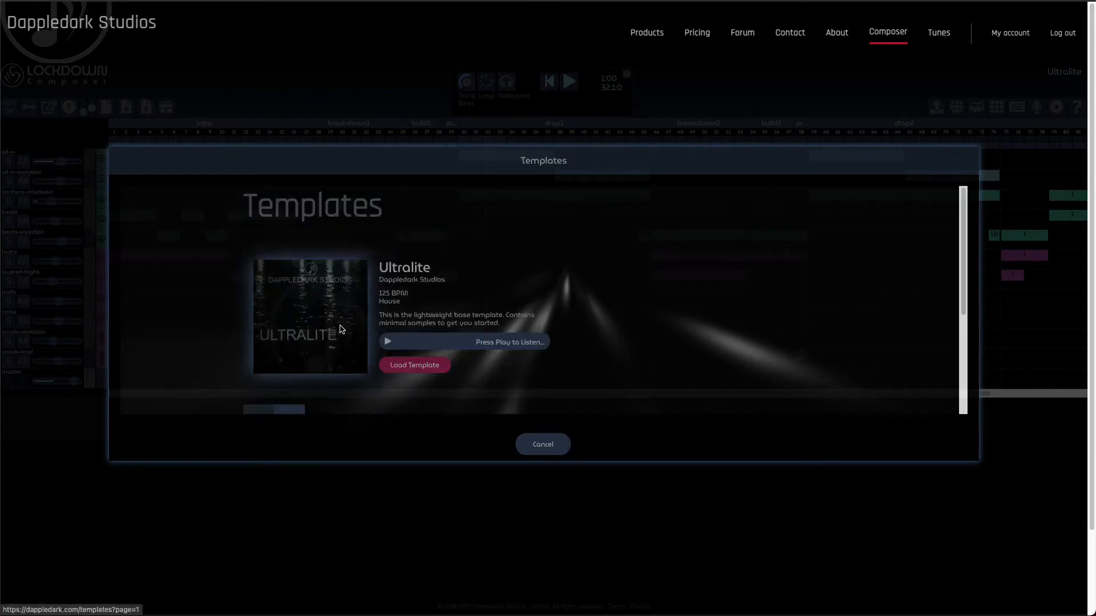
click(415, 366)
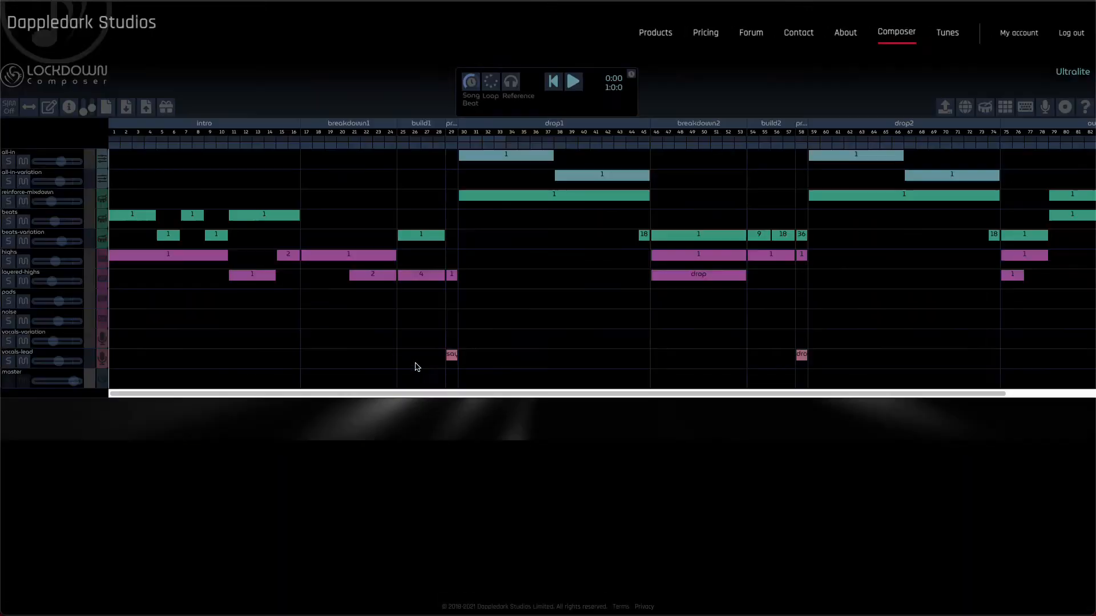
- Check the song's BPM, bar length and song length, and return to the transport controls
click(447, 151)
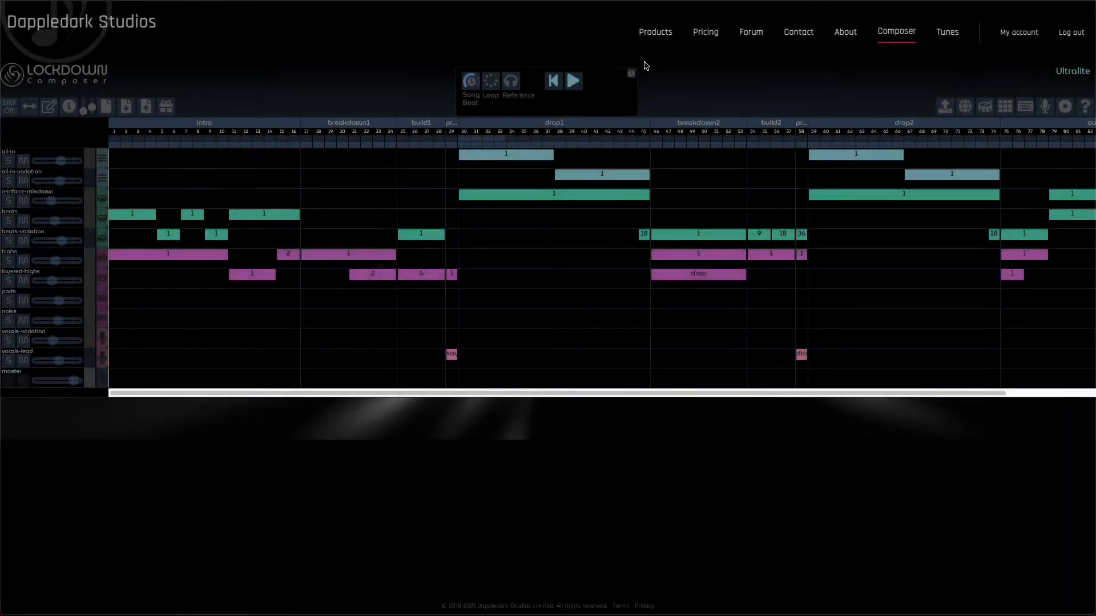
click(632, 75)
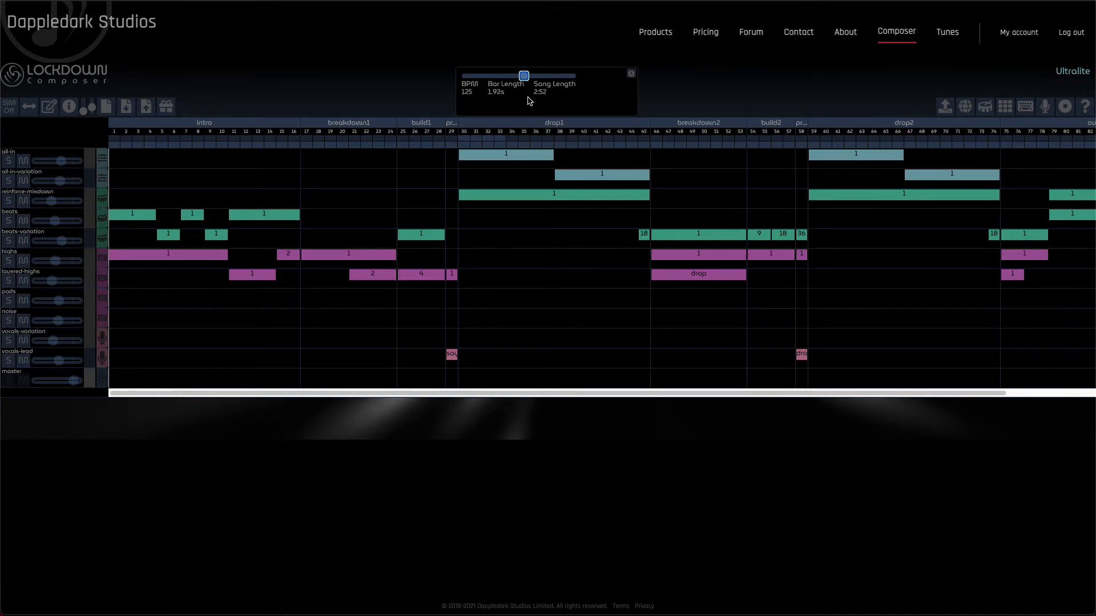
click(631, 75)
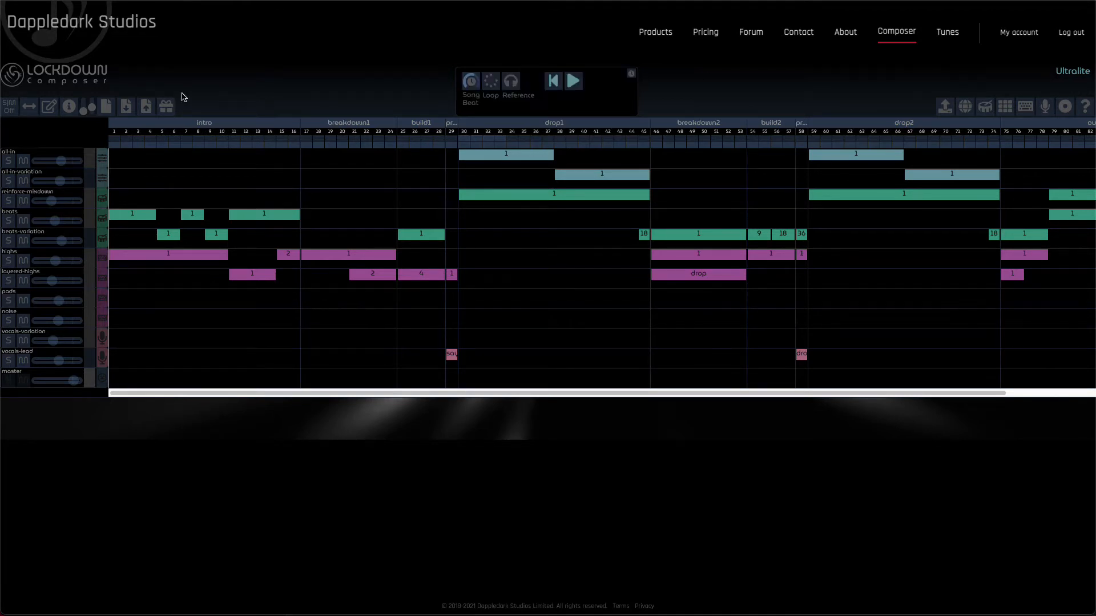
- Rename the song as Freedom and leave edit mode
click(50, 107)
click(1069, 77)
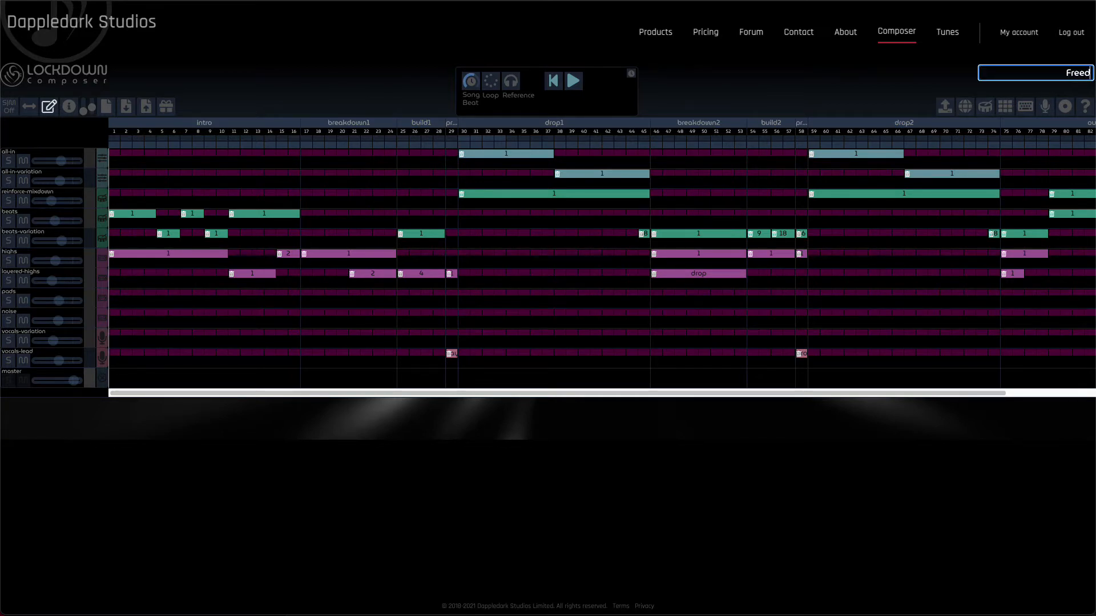
key(Return)
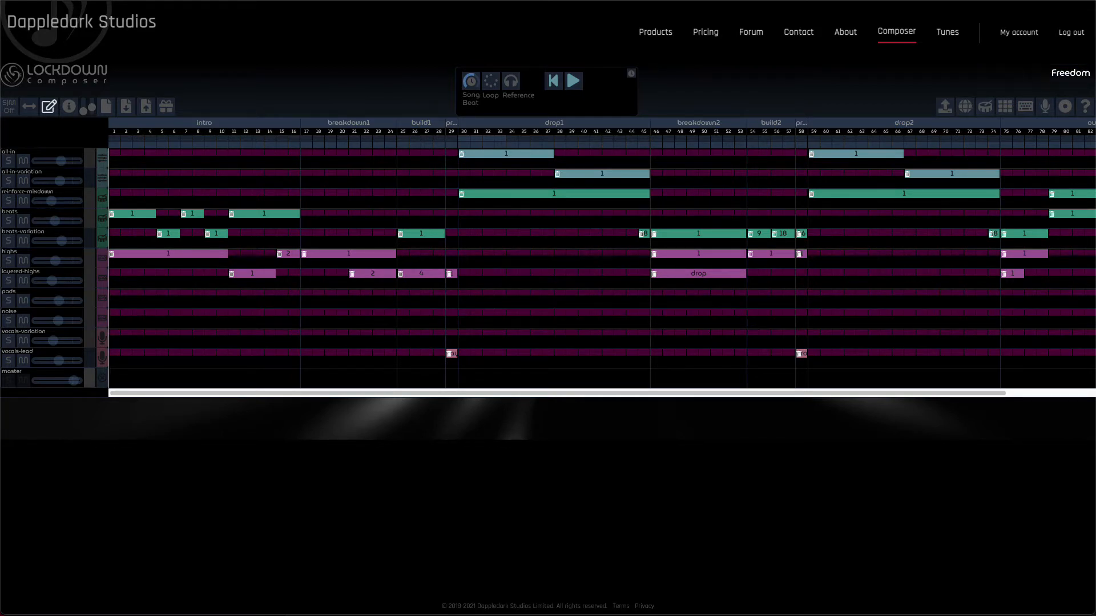
click(45, 108)
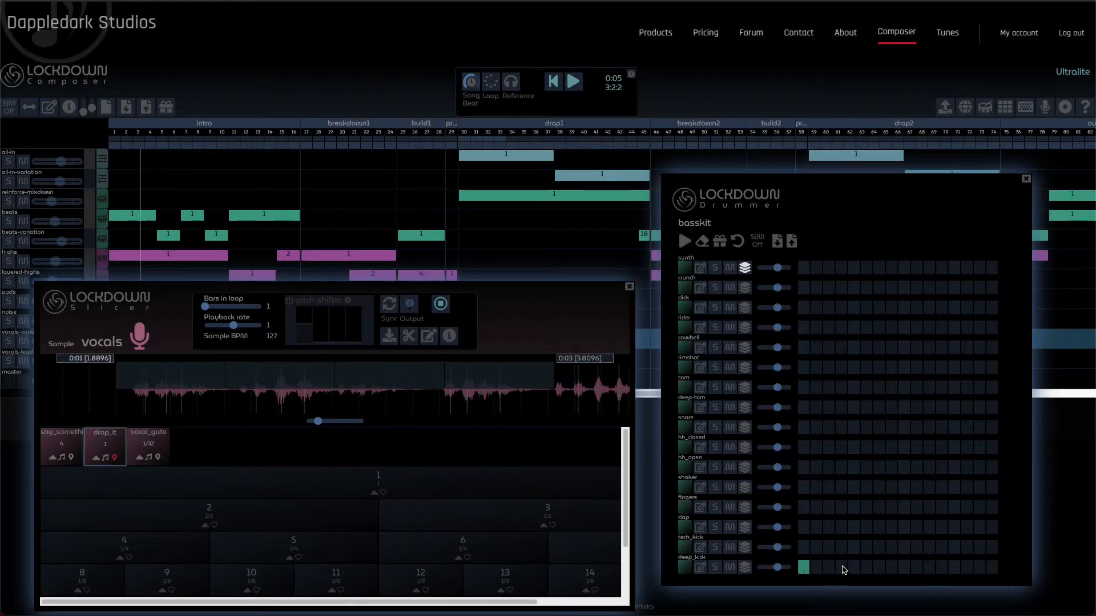
- Place deep_kick and tech_kick hits on steps 1, 5, 9 and 13, and lower the tech_kick volume
click(905, 570)
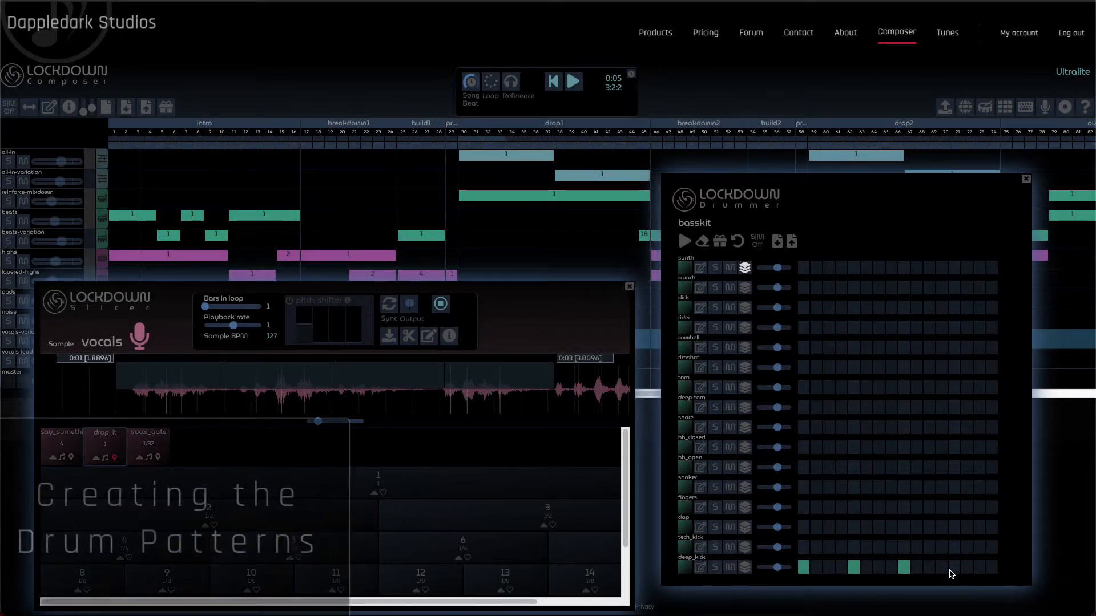
click(953, 570)
click(954, 549)
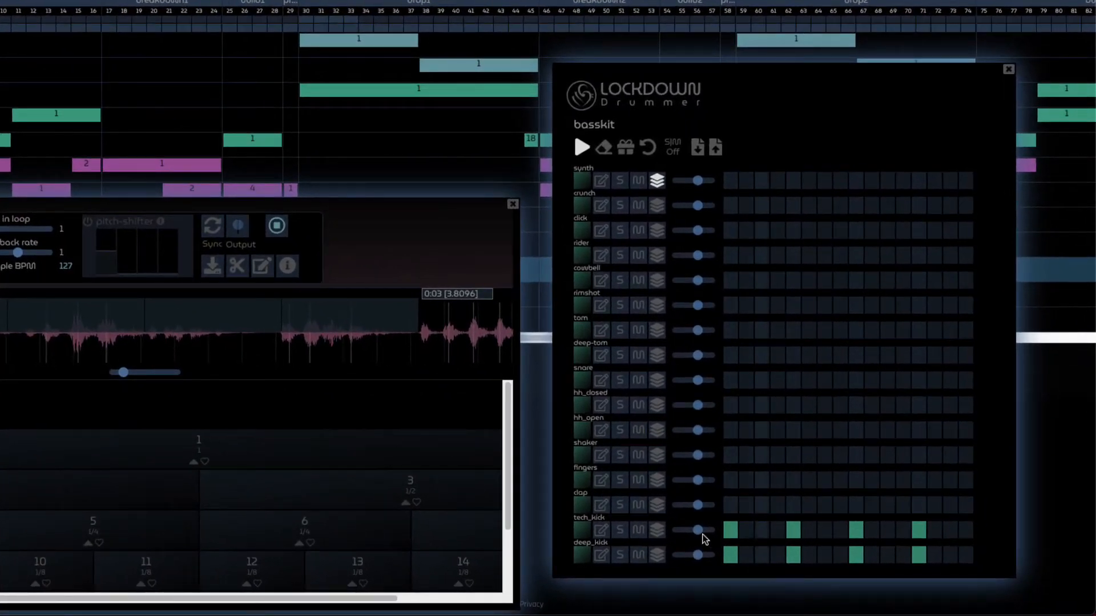
drag(698, 530, 689, 533)
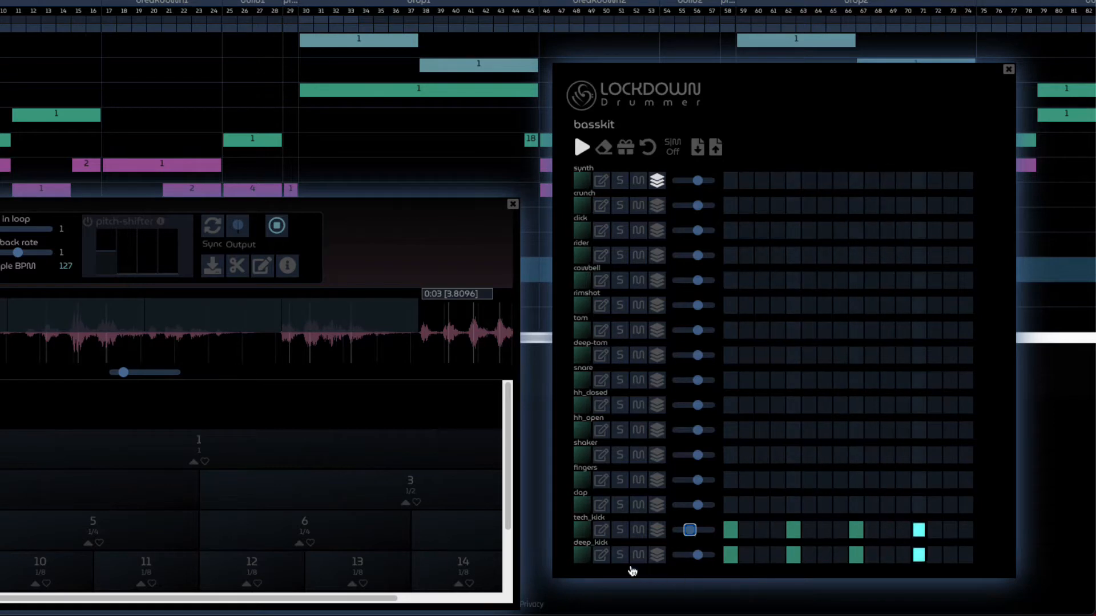
- Compare the deep_kick and tech_kick sounds by opening their sample waveforms and soloing them
click(602, 557)
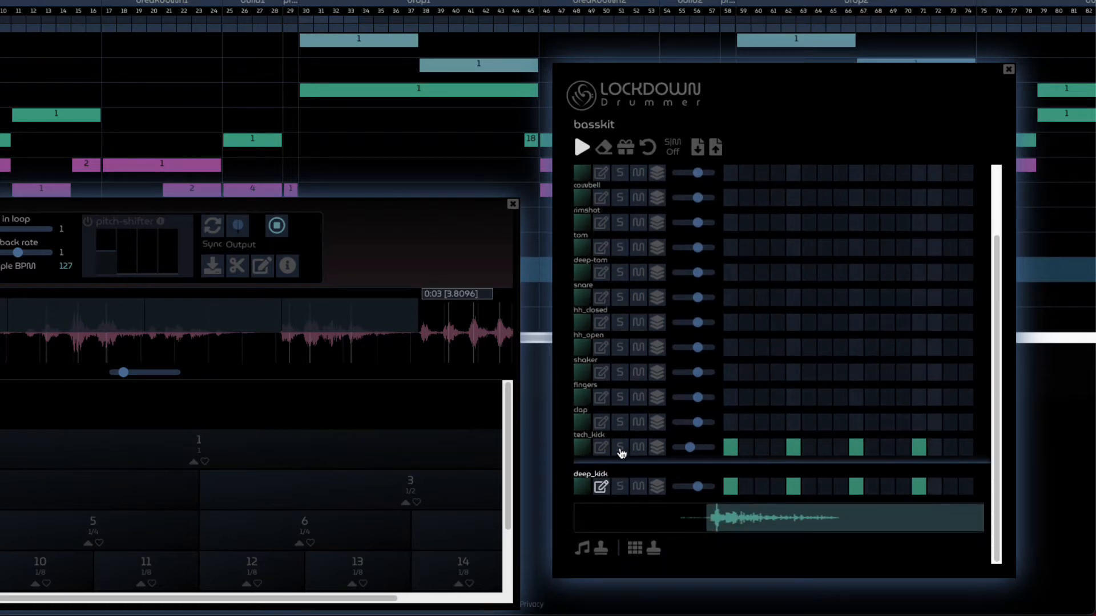
click(600, 447)
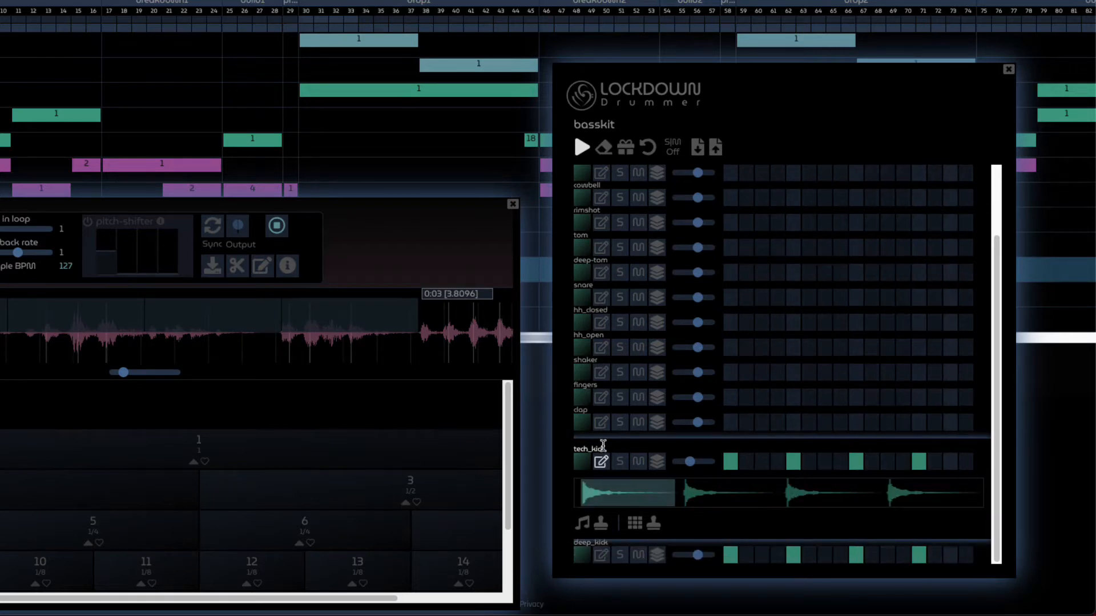
click(621, 462)
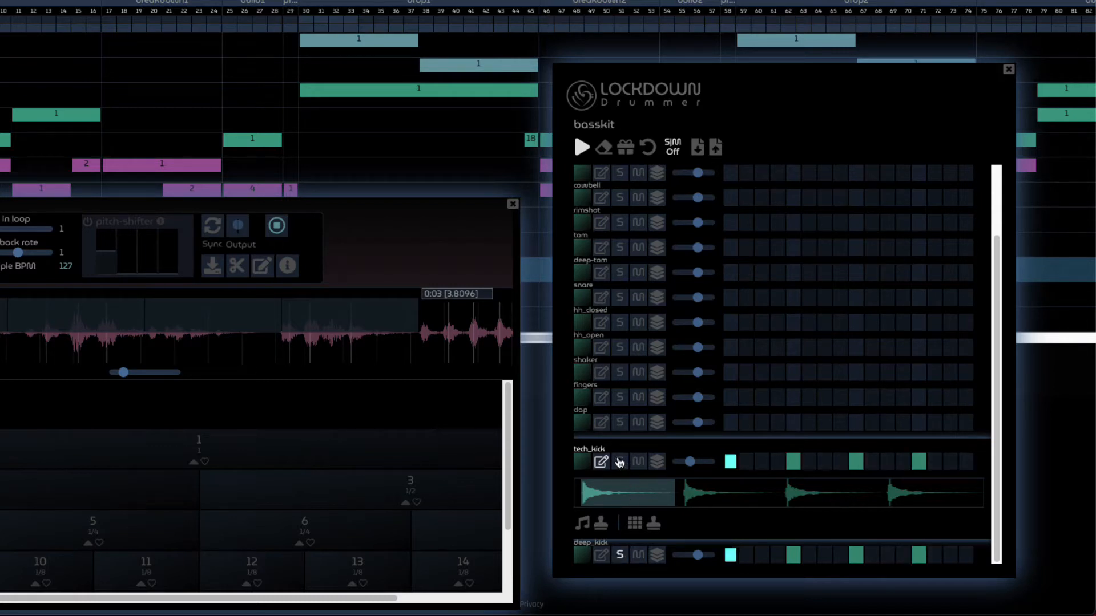
click(603, 557)
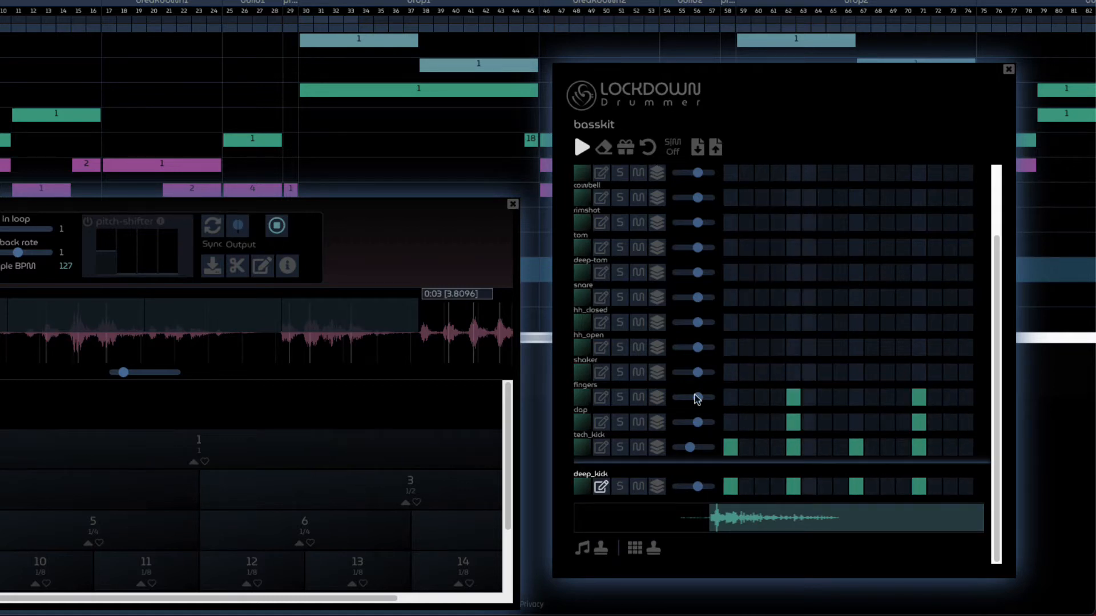
- Lower the clap and fingers volumes, and add shaker hits on steps 3, 7, 11 and 15
drag(696, 423, 688, 400)
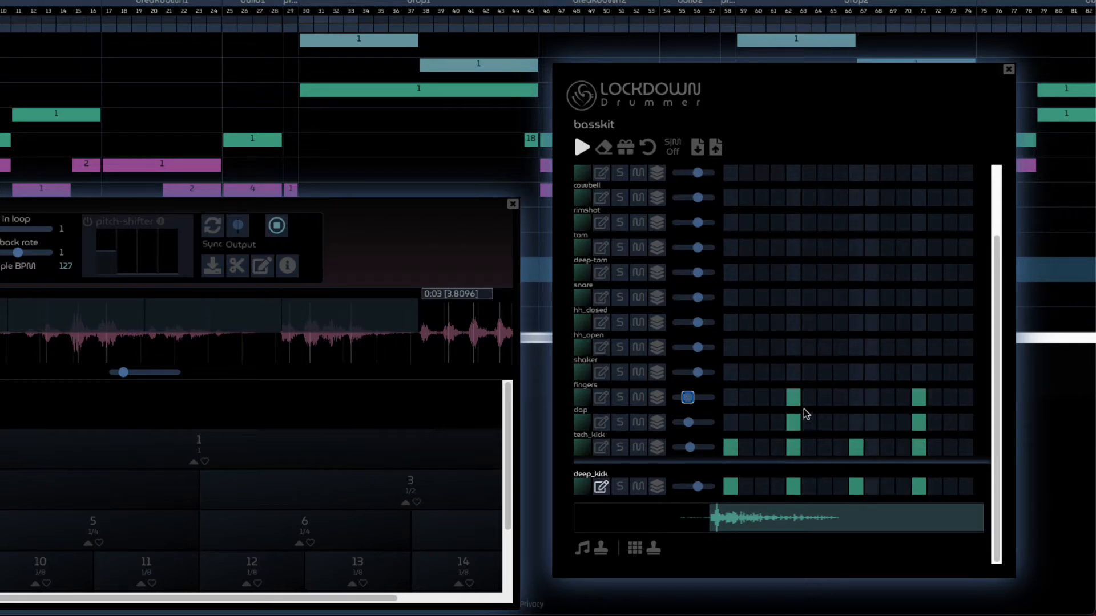
click(762, 372)
click(824, 372)
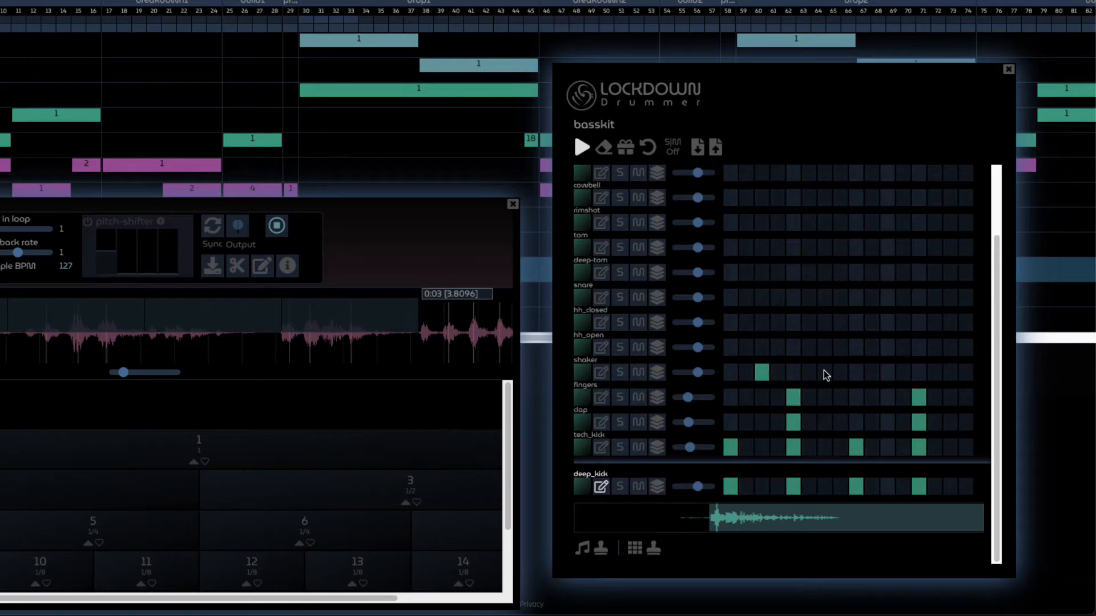
click(886, 373)
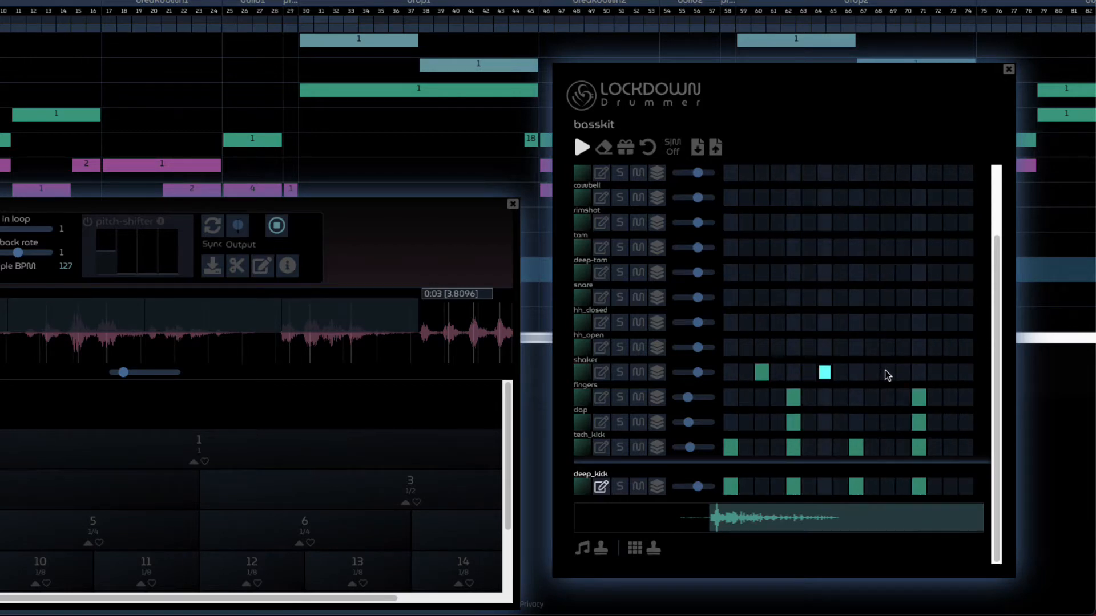
click(948, 372)
- Add hh_open hits on steps 3, 7, 11 and 15, and lower the shaker and hh_open volumes
click(951, 346)
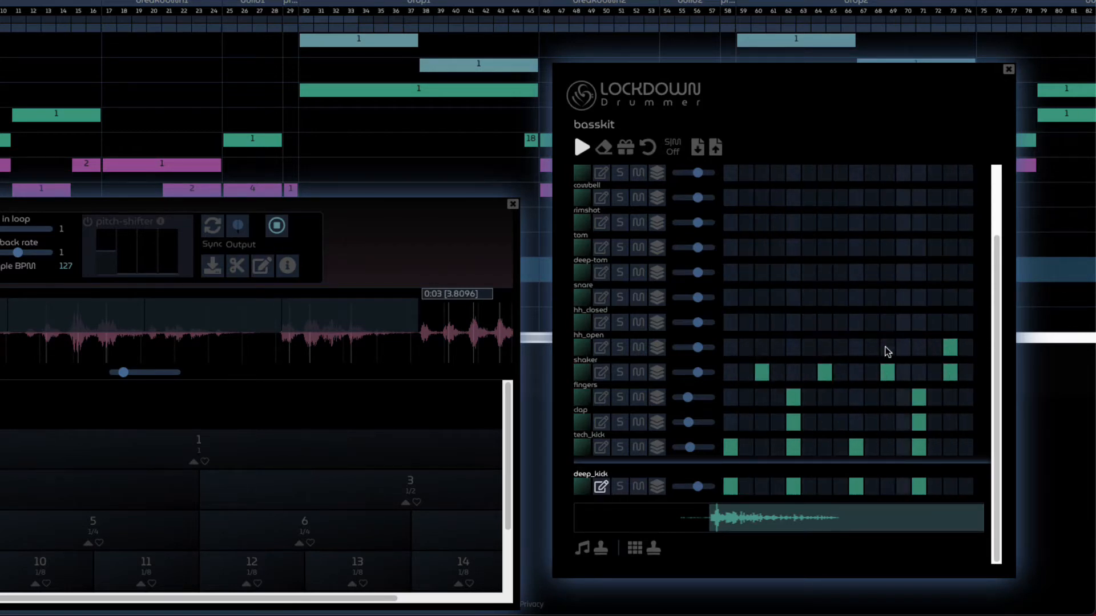
click(887, 347)
click(825, 348)
click(761, 348)
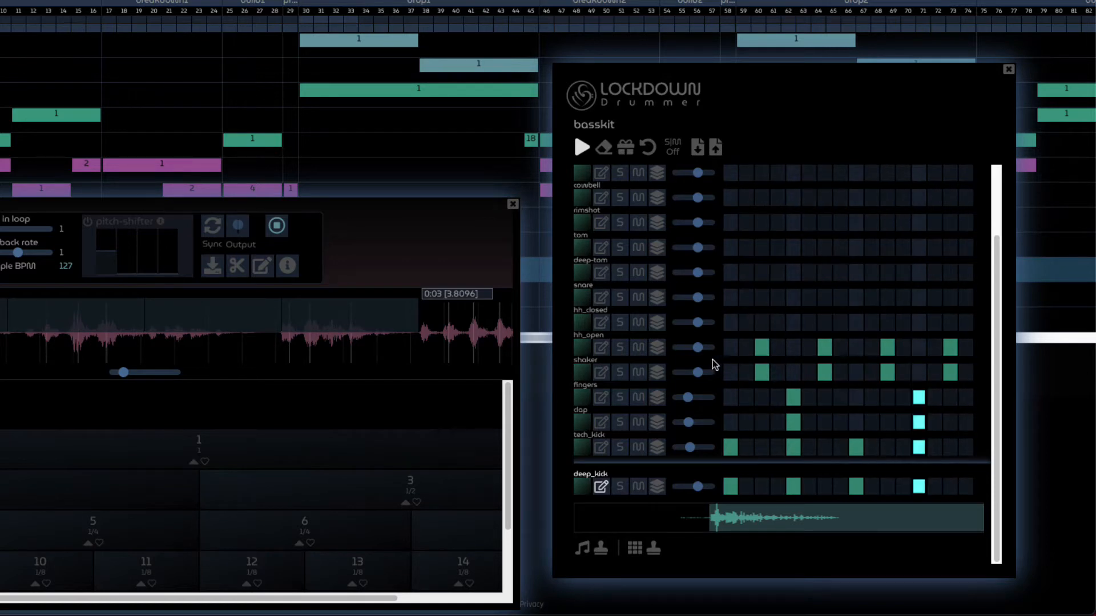
drag(697, 373, 691, 348)
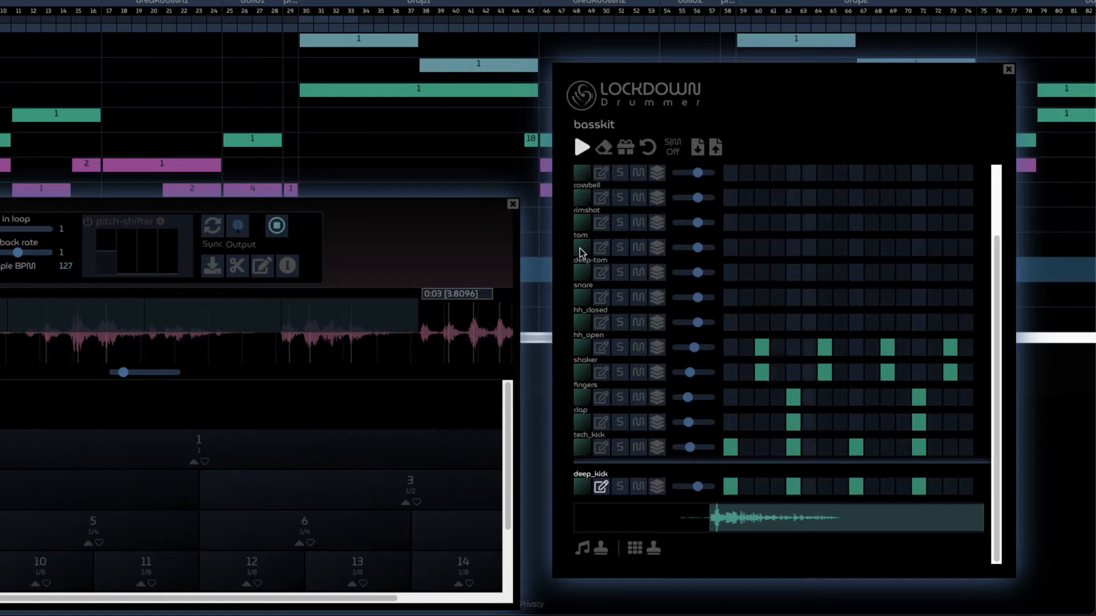
- Add a tom hit on step 2 and deep-tom hits on steps 4, 8, 11, 15 and 16
click(743, 247)
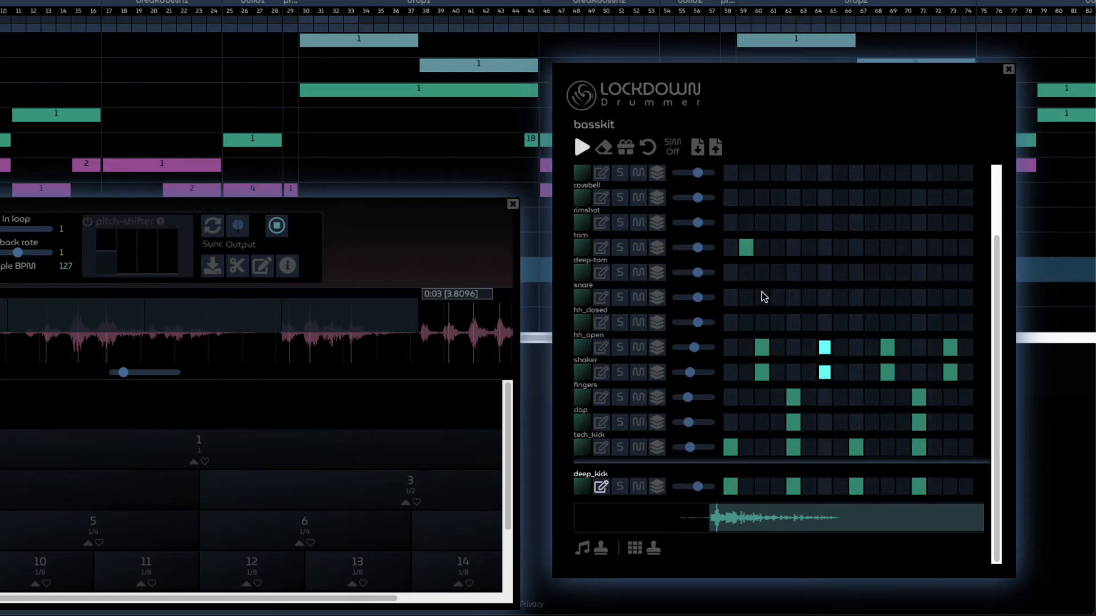
click(778, 272)
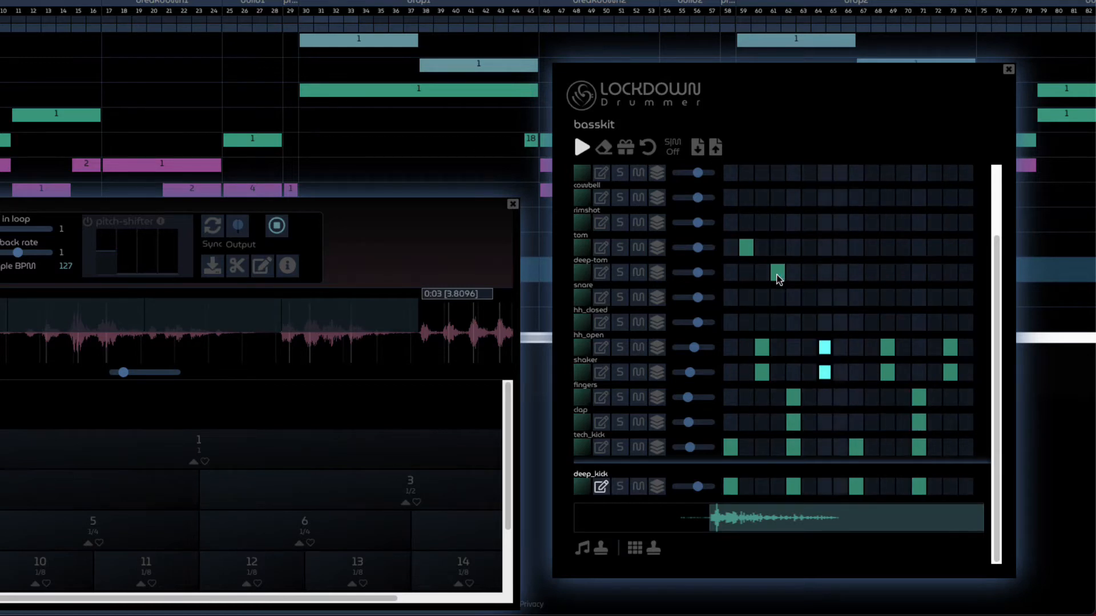
click(840, 273)
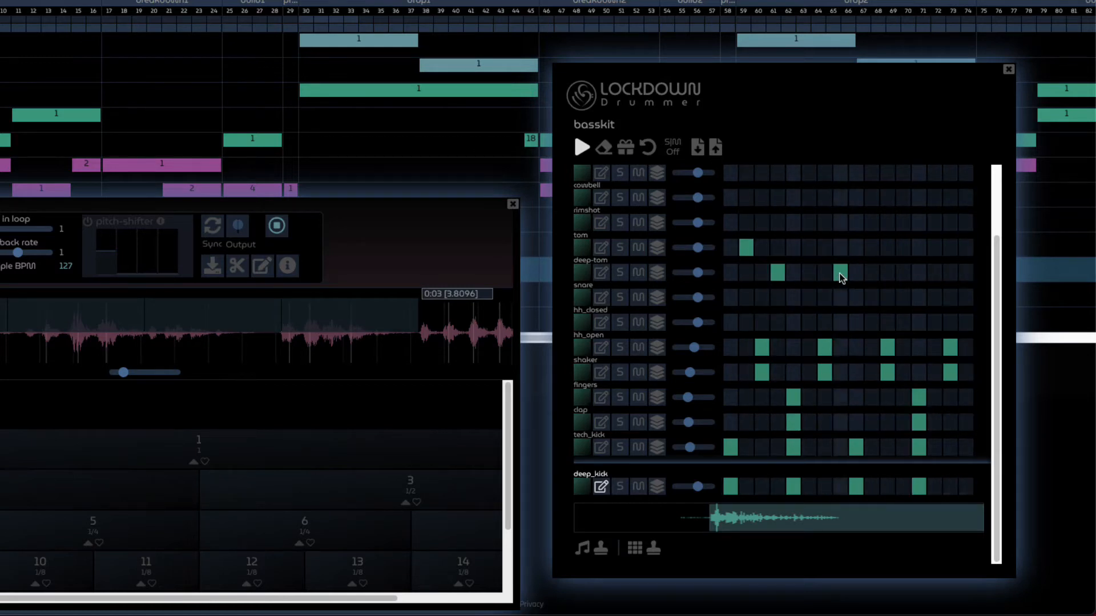
click(887, 273)
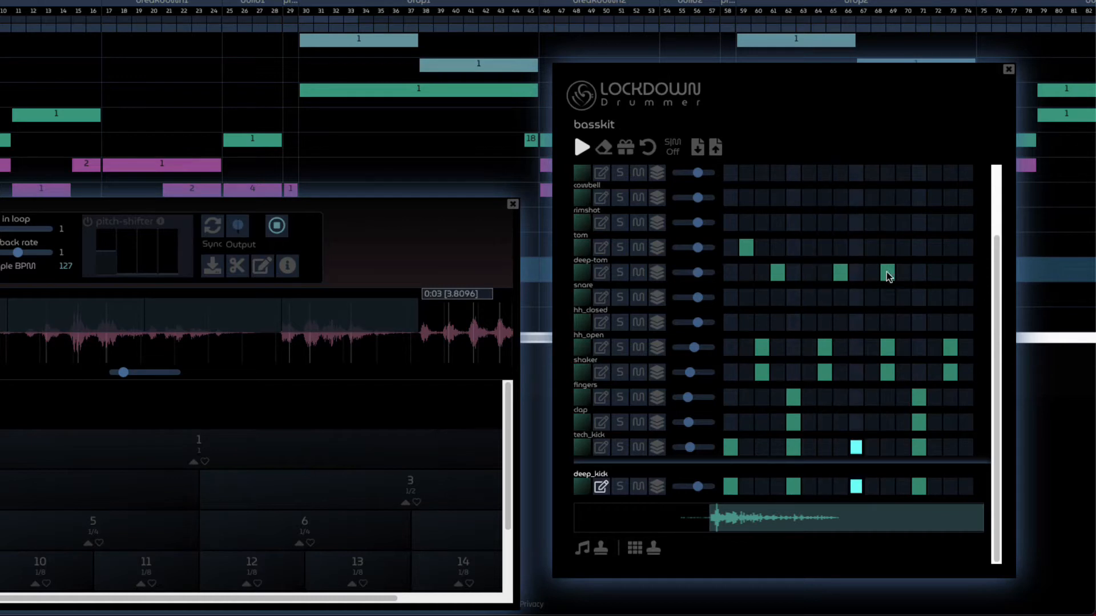
click(950, 273)
click(964, 274)
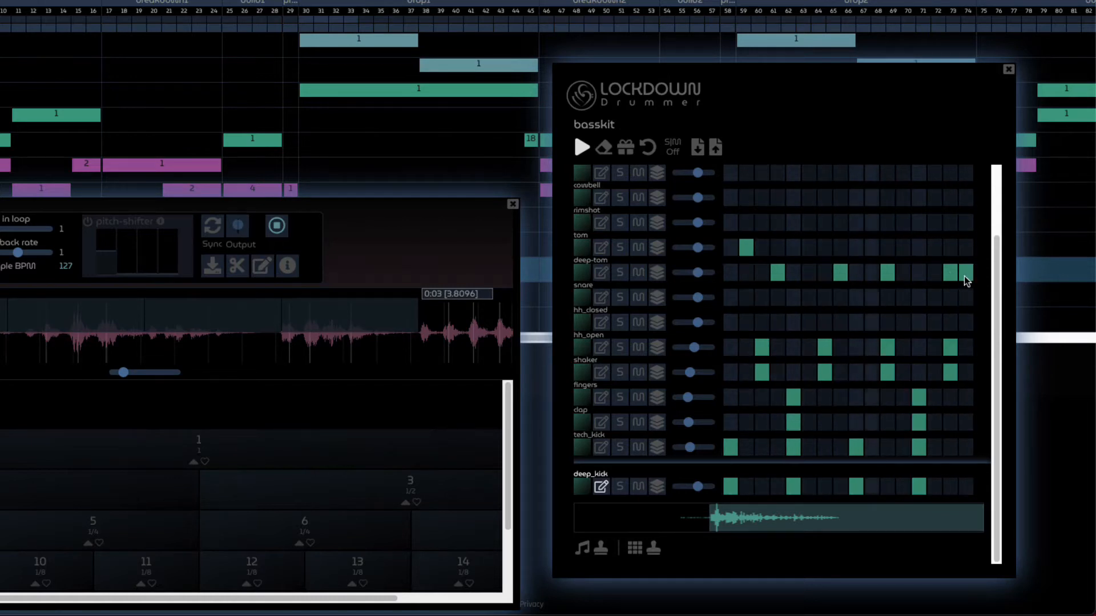
- Add a tom hit on step 14 and synth hits on steps 4 and 15, and lower the tom and deep-tom volumes
click(935, 251)
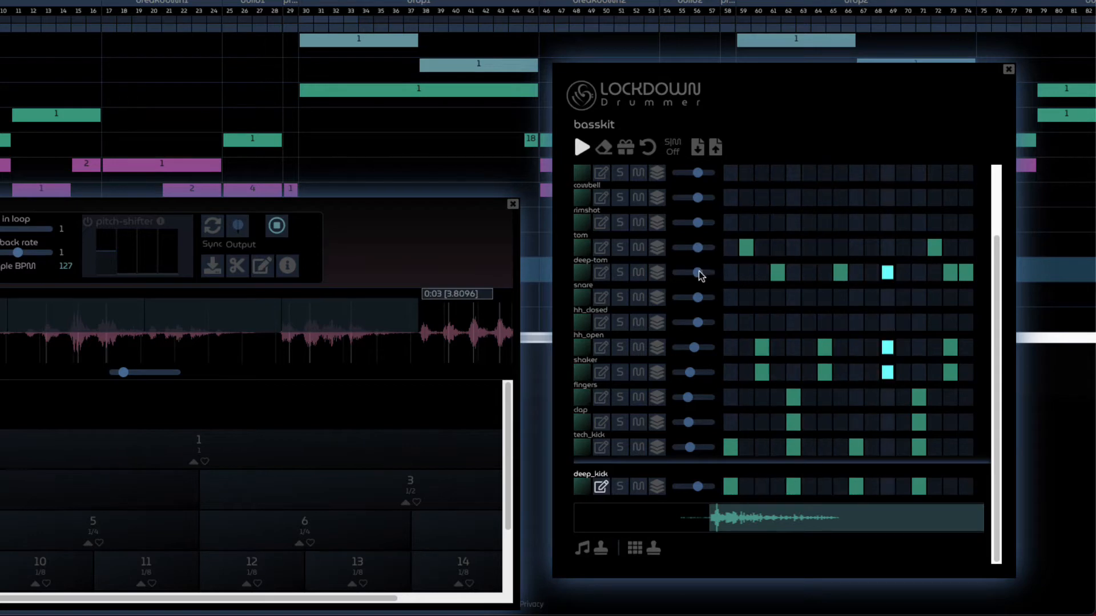
drag(696, 274, 690, 252)
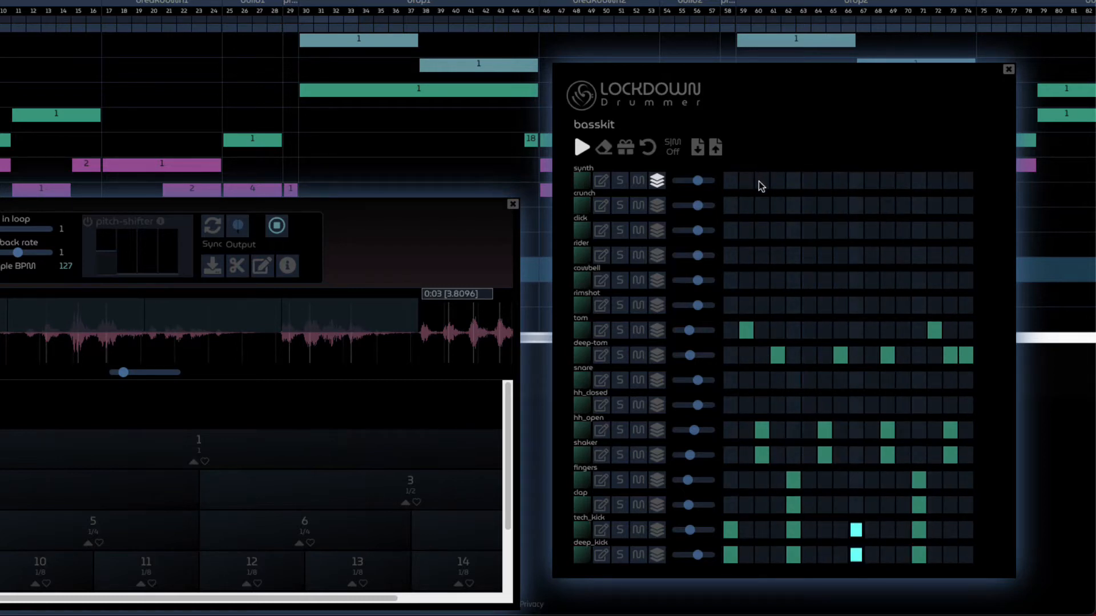
click(777, 181)
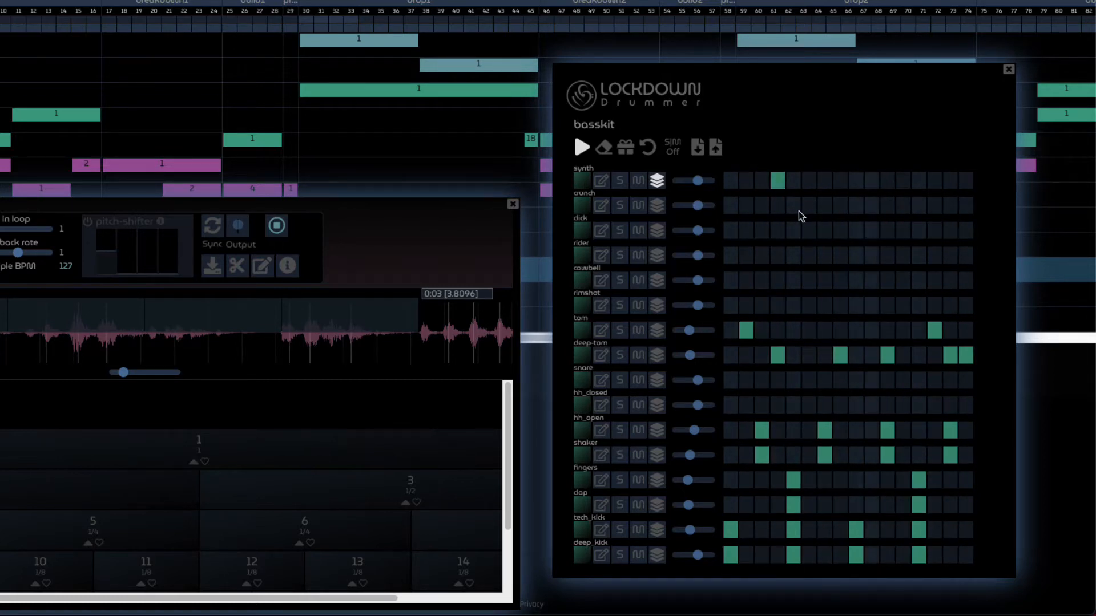
click(948, 180)
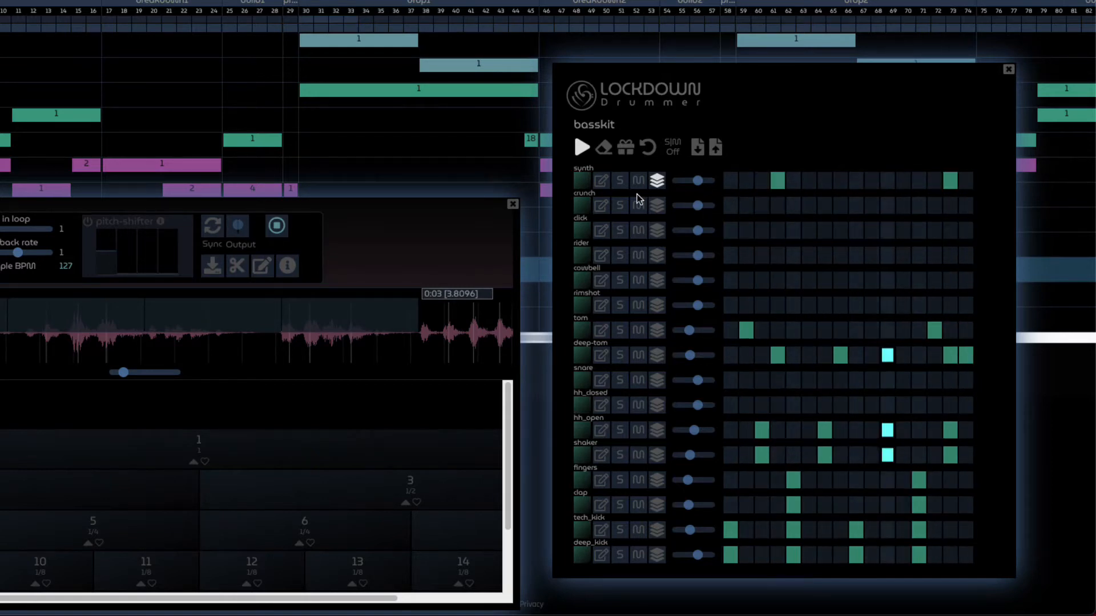
- Try extra synth hits on steps 1, 6, 10 and 12 with the synth soloed, and clear them again
click(621, 181)
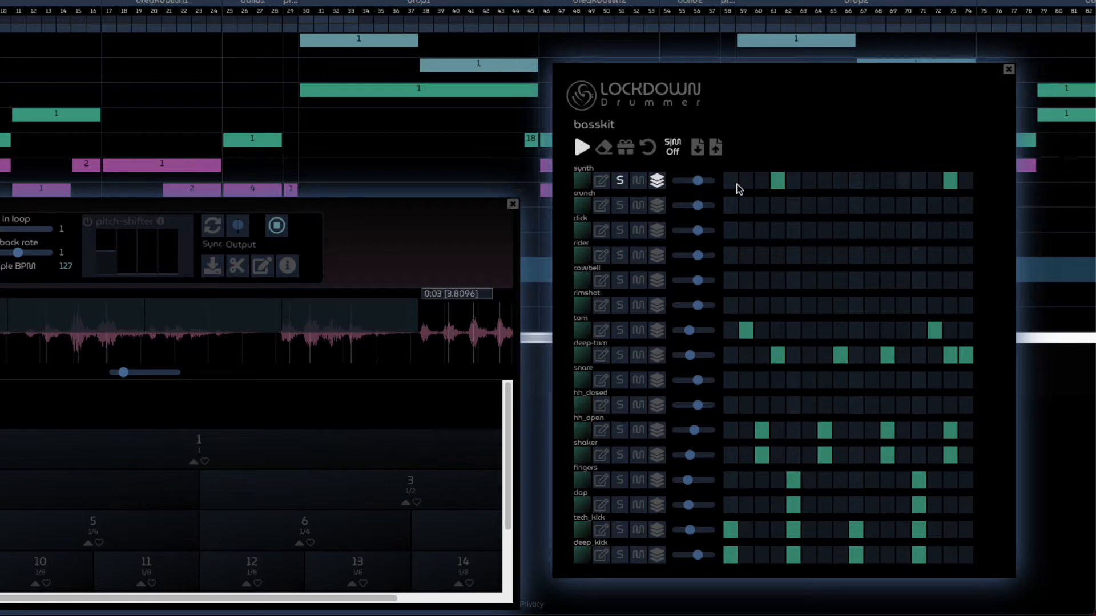
click(809, 180)
click(869, 182)
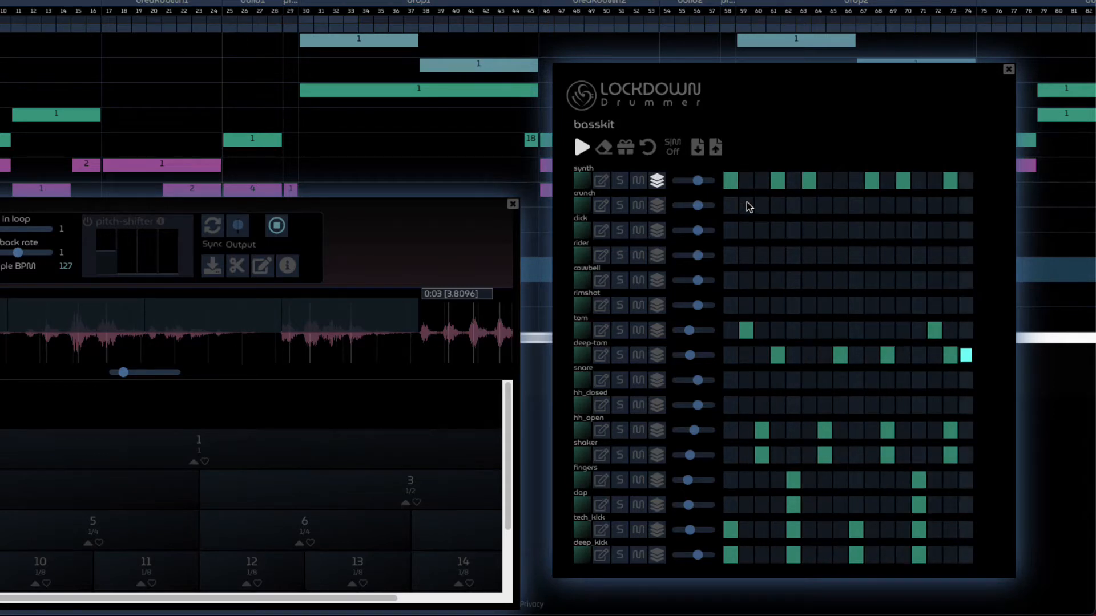
click(731, 181)
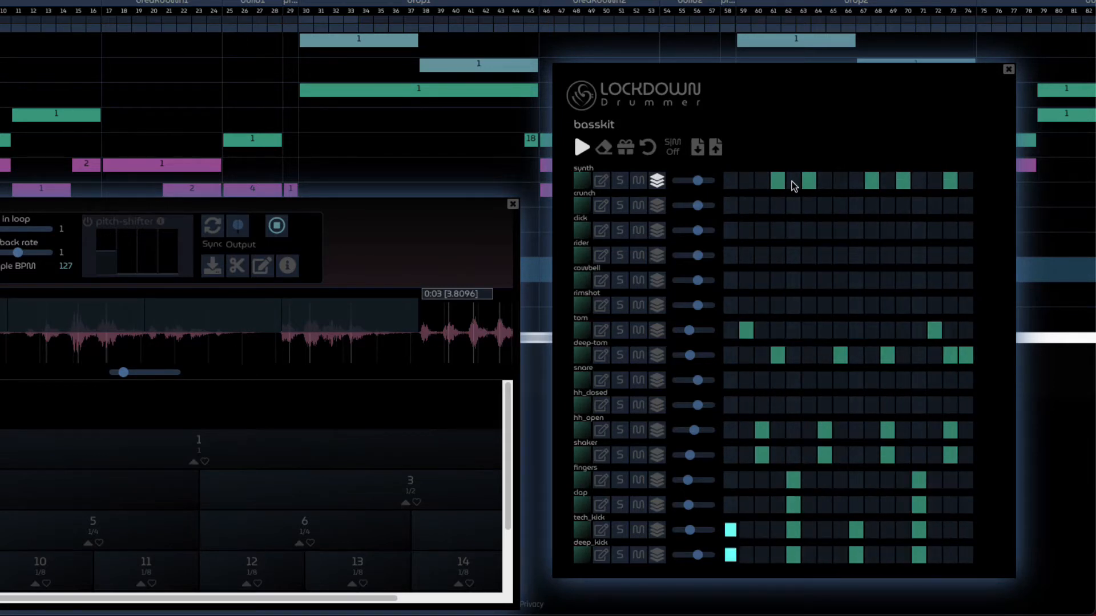
click(807, 181)
click(903, 180)
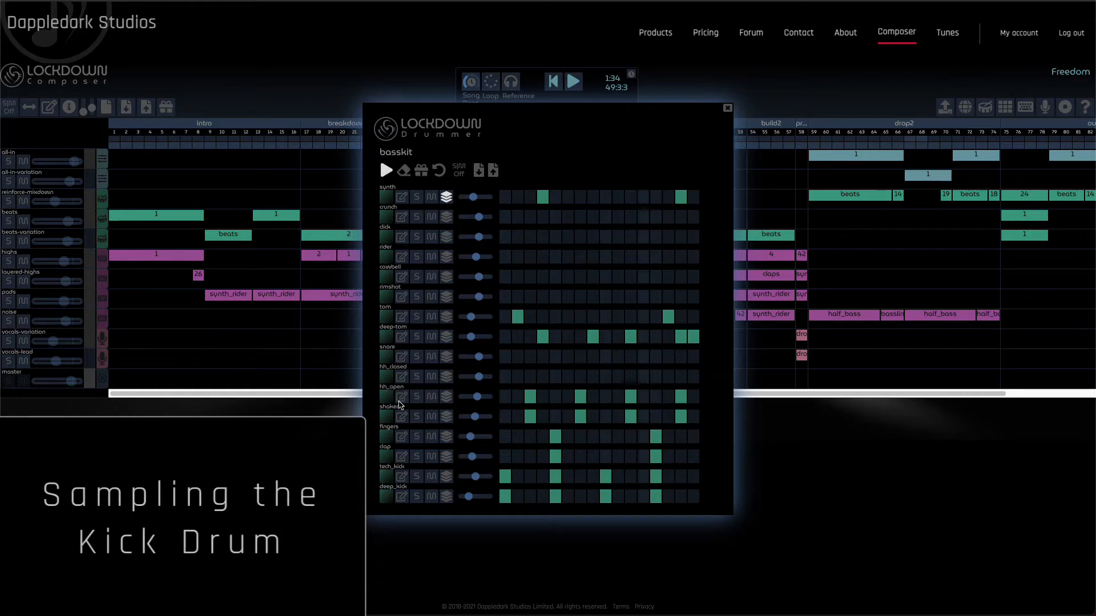
- Solo the tech_kick and deep_kick sounds, and open the deep_kick sample waveform
click(417, 476)
click(416, 496)
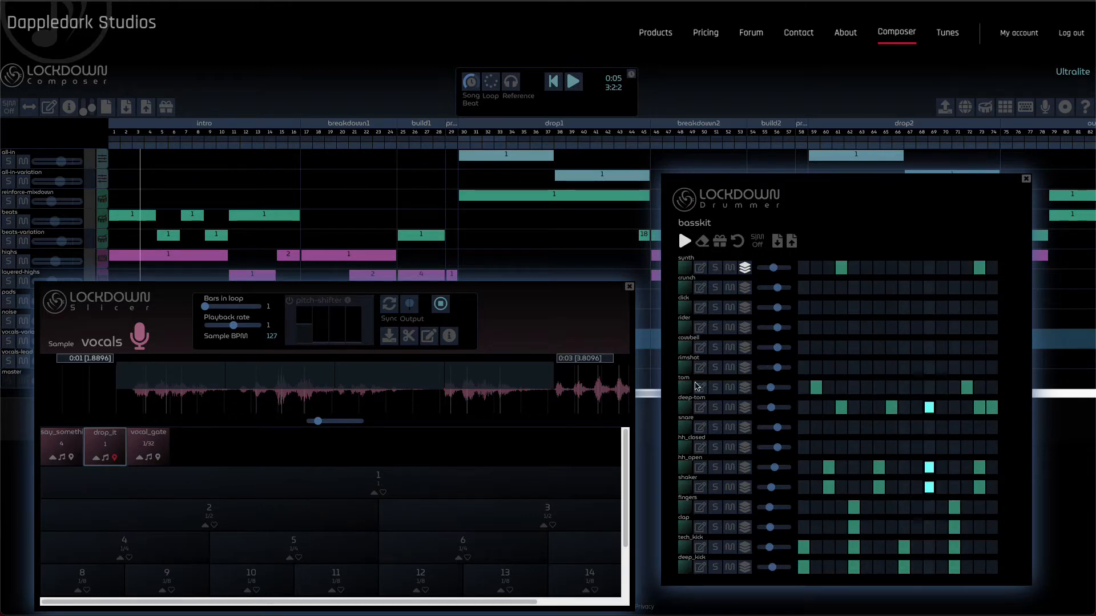
click(700, 567)
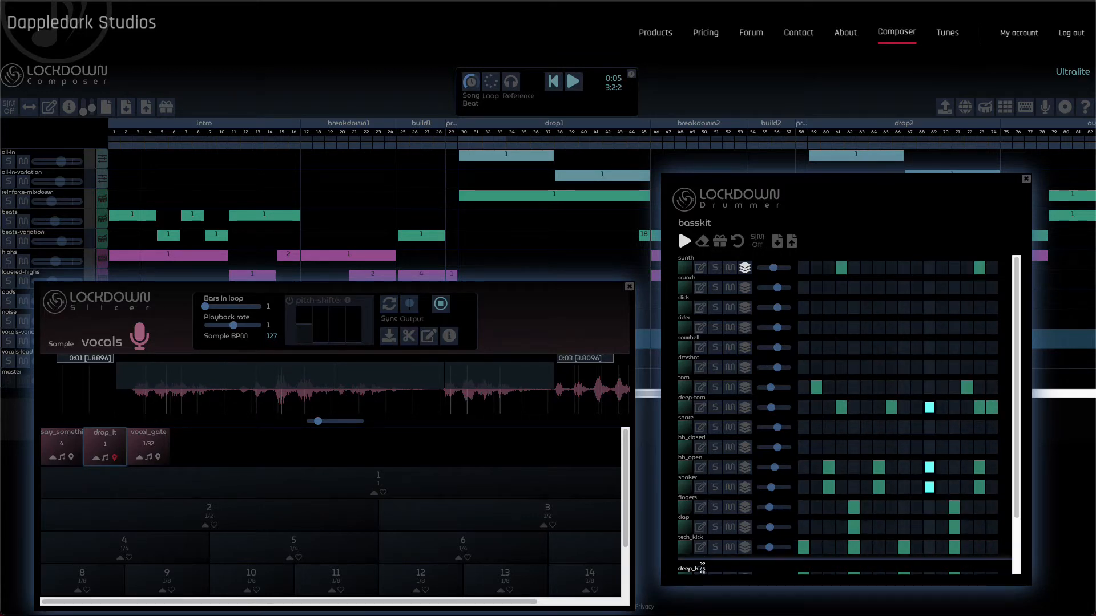
scroll(757, 467, down, 2)
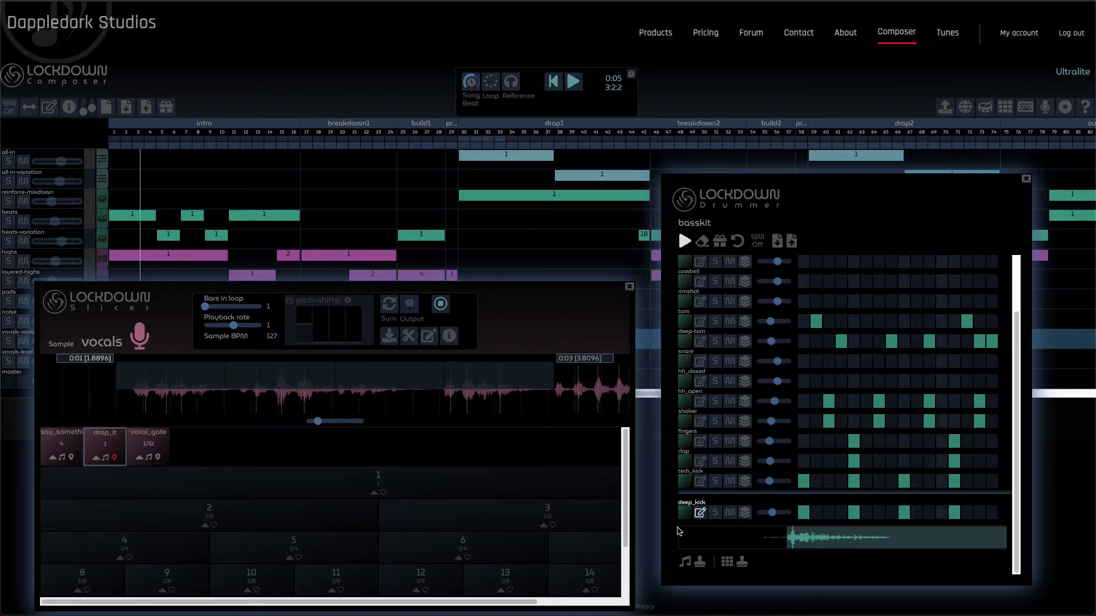
click(714, 513)
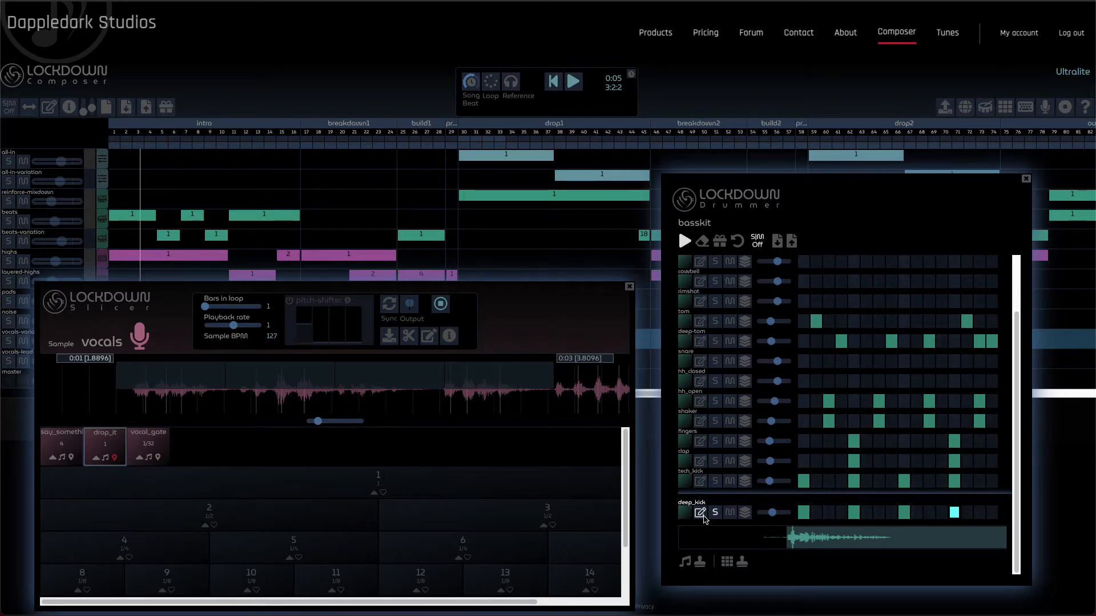
- Open deep_kick in the Player and reshape its sound at note C3 with the Shaper
click(686, 563)
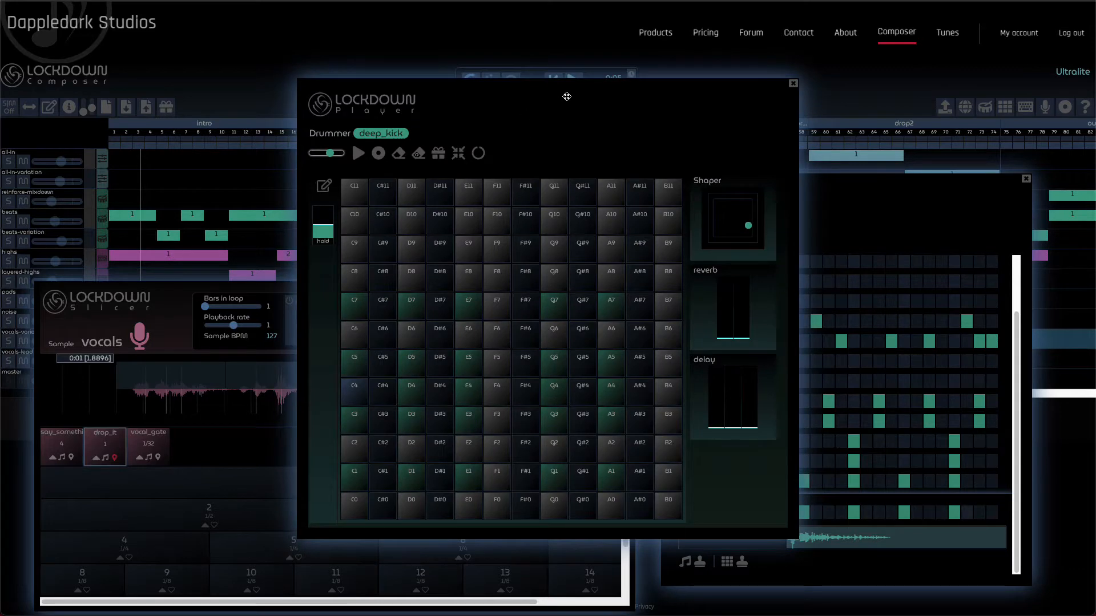
drag(567, 100, 422, 95)
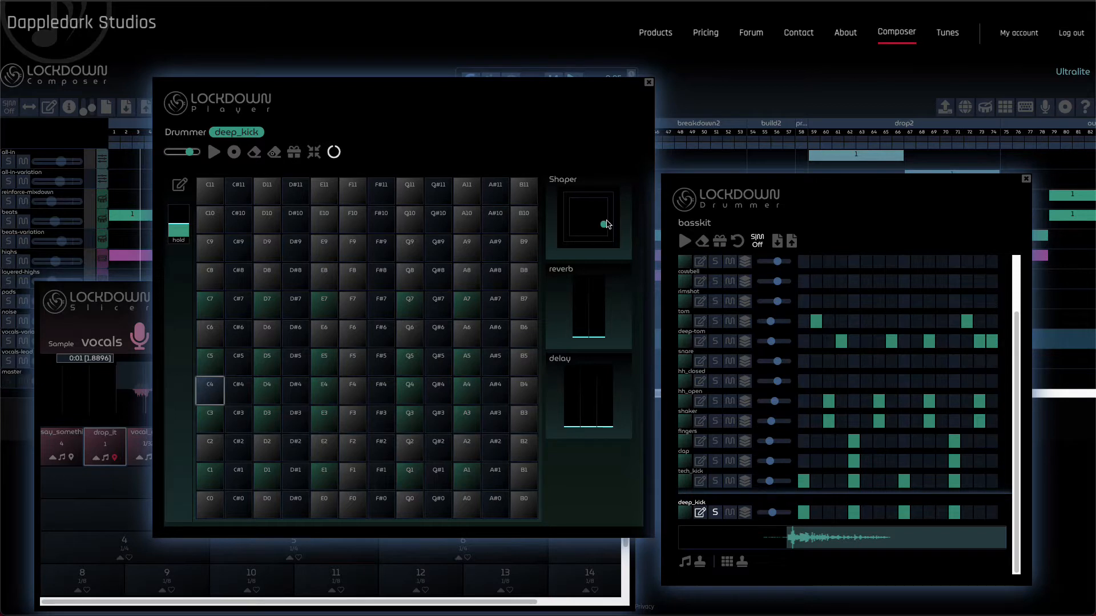
drag(604, 224, 591, 238)
click(217, 419)
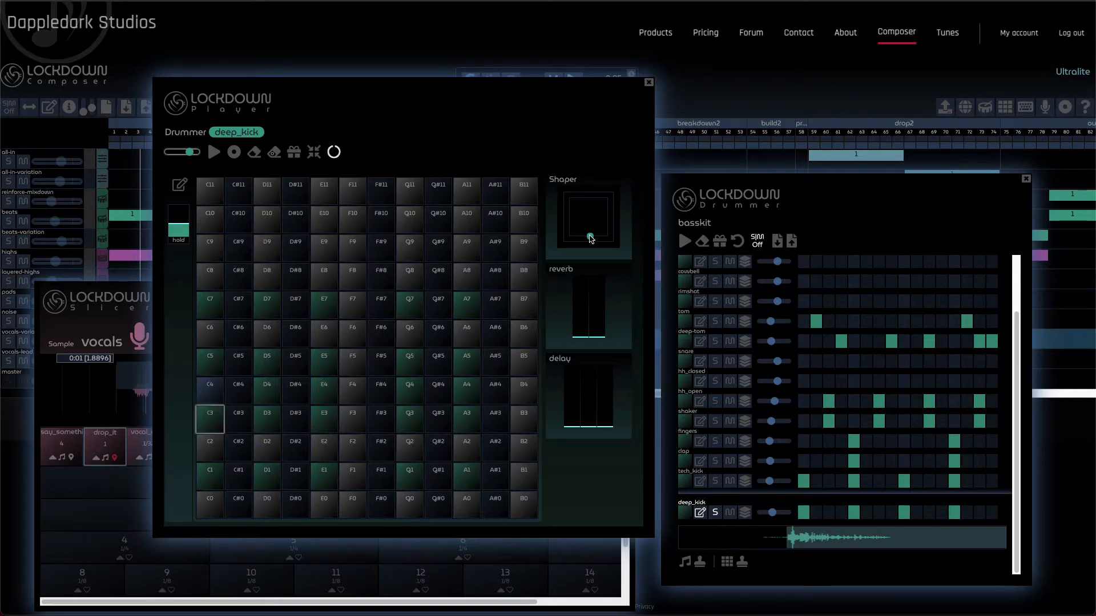
mouse_move(591, 239)
mouse_down()
mouse_move(606, 231)
mouse_move(590, 237)
mouse_up()
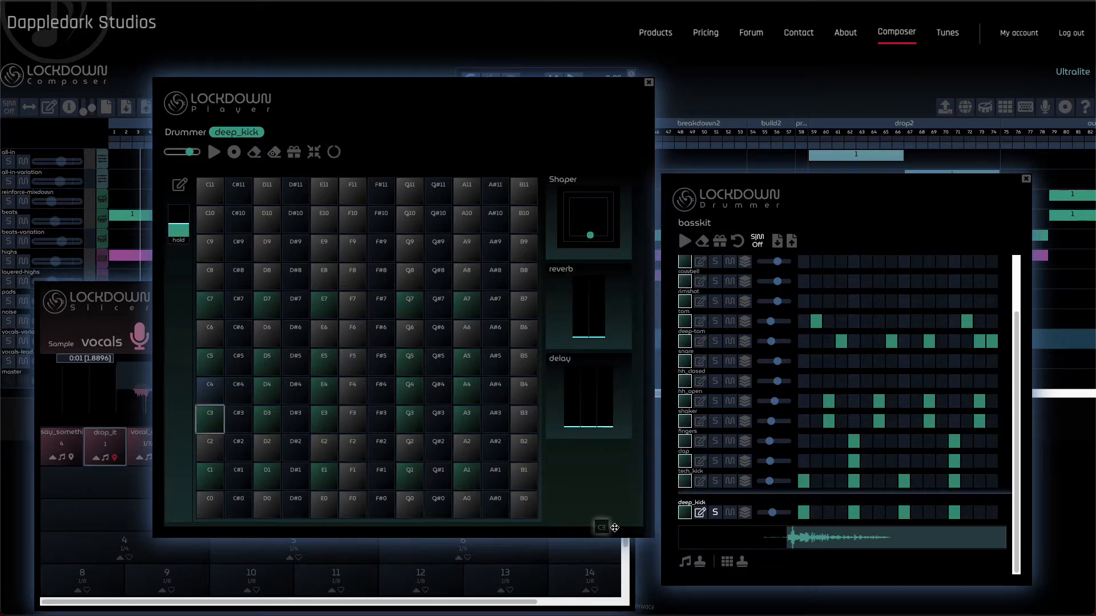
- Replace the deep_kick sample with the shaped C3 note, trimmed at its start, and raise the deep_kick volume
click(686, 514)
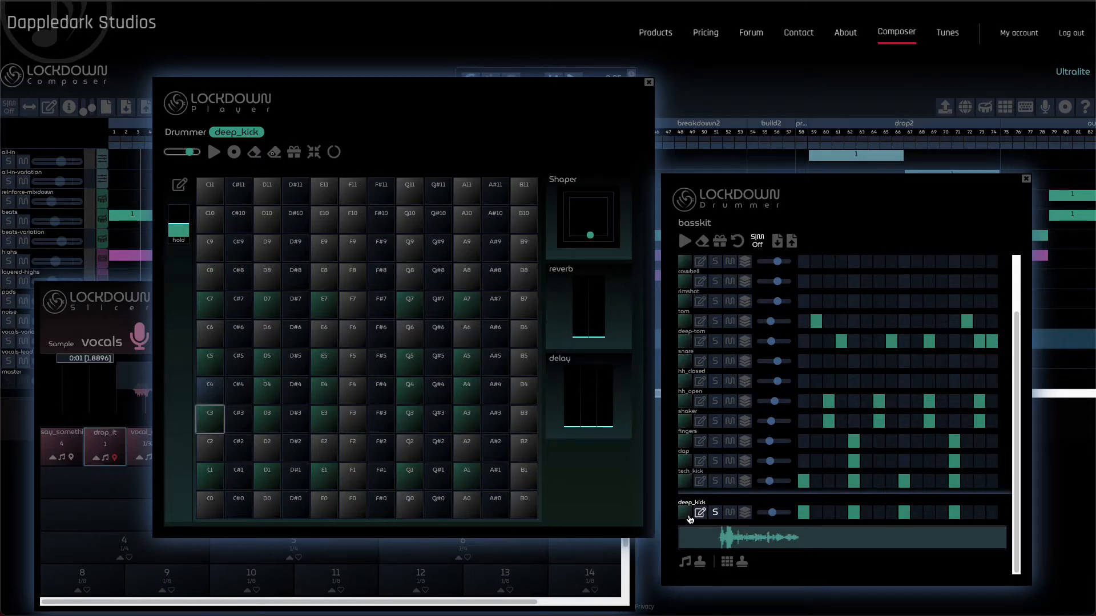
click(686, 242)
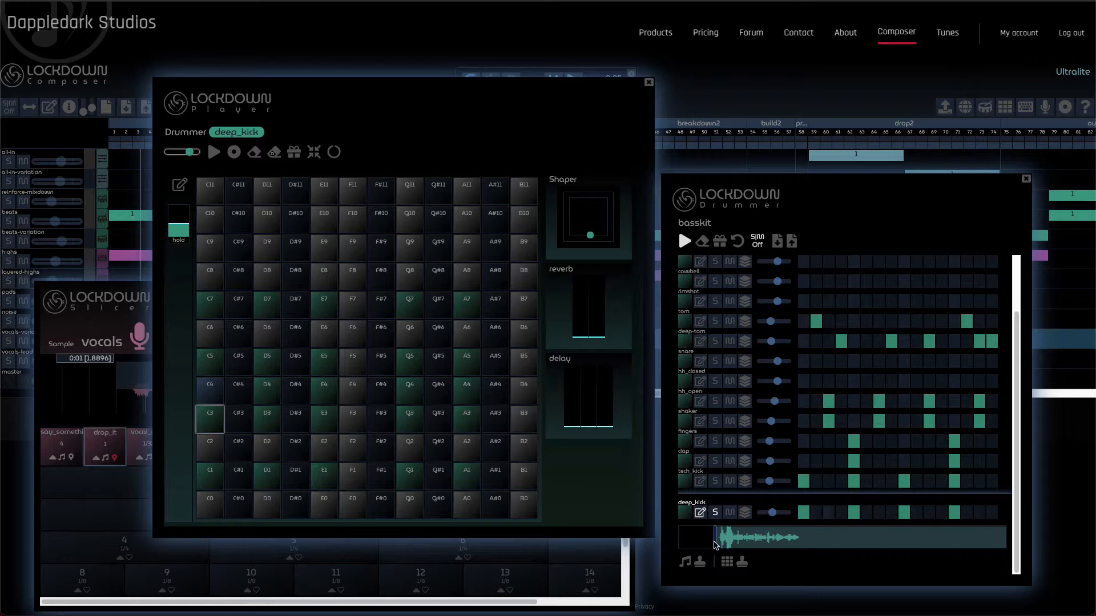
drag(772, 512, 779, 512)
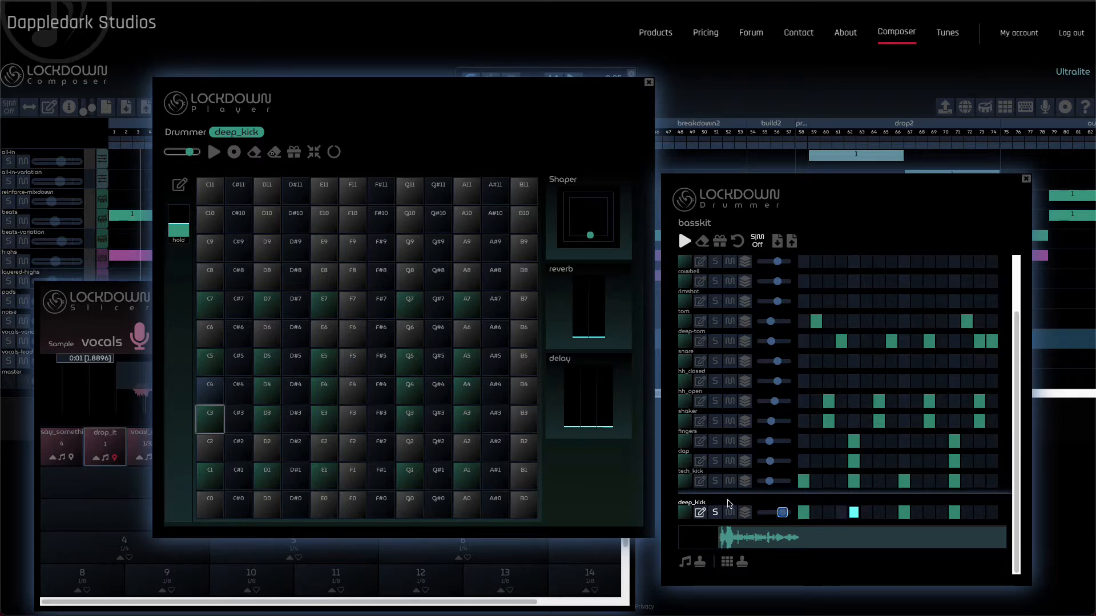
click(692, 242)
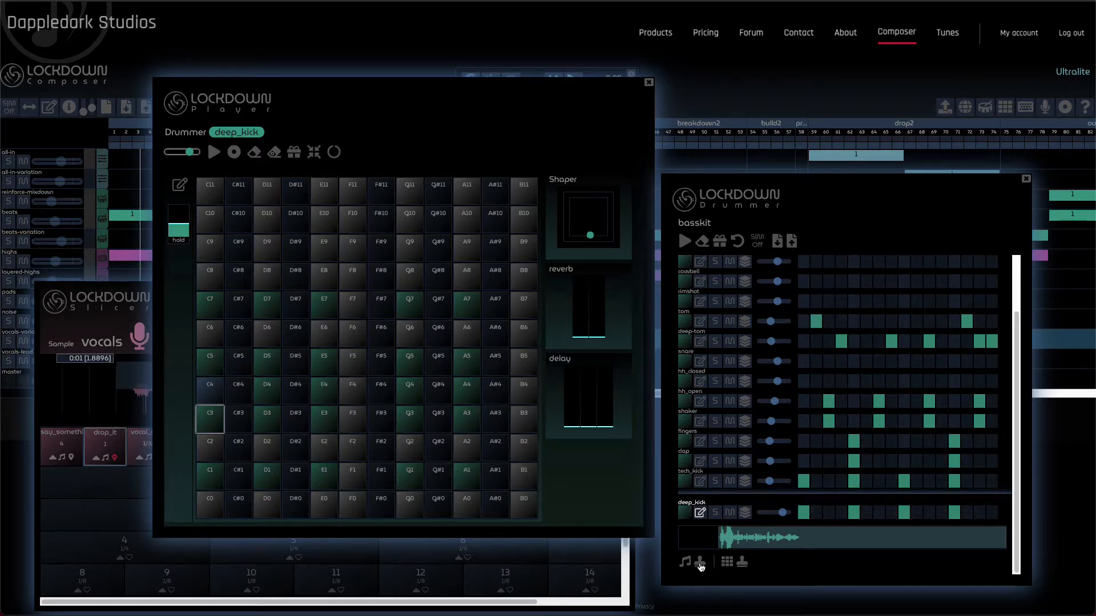
click(215, 359)
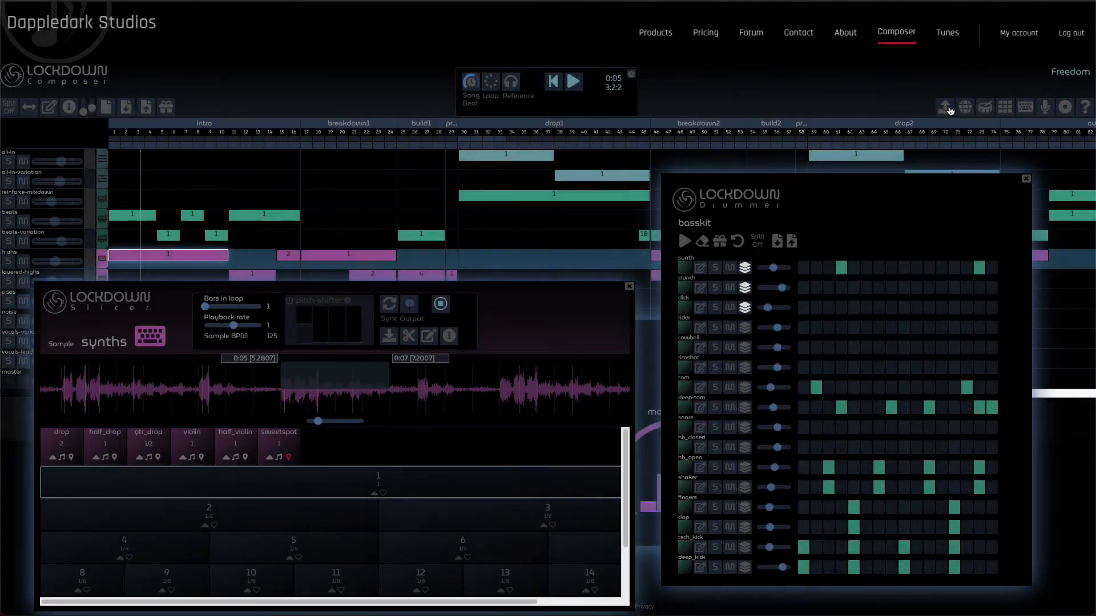
- Load the local file freedom_kick_sample.wav as the replacement for the drums sample
click(946, 108)
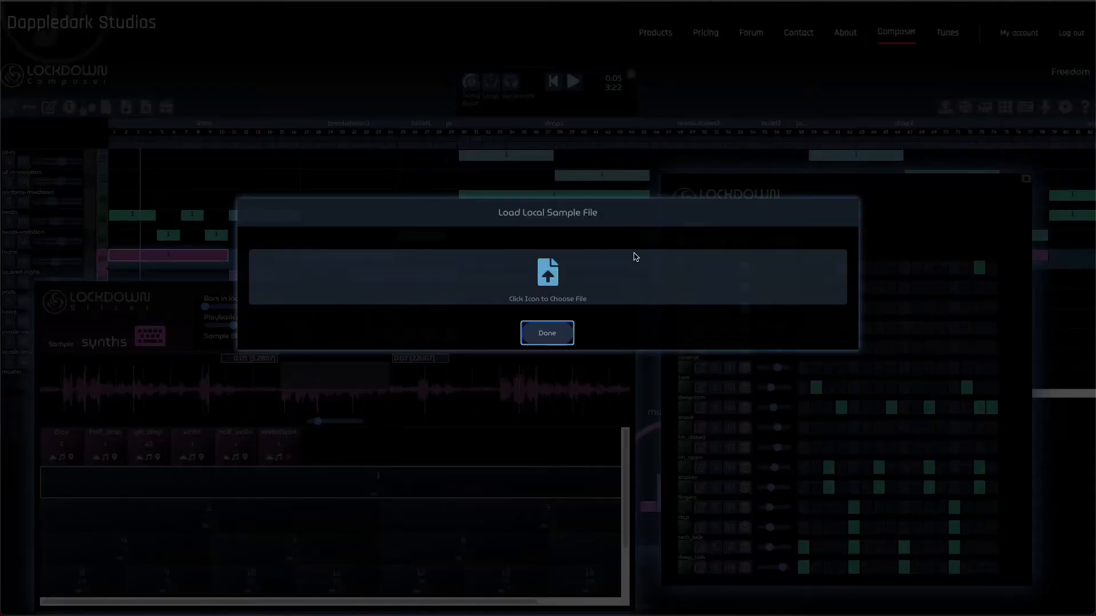
click(548, 272)
double_click(426, 388)
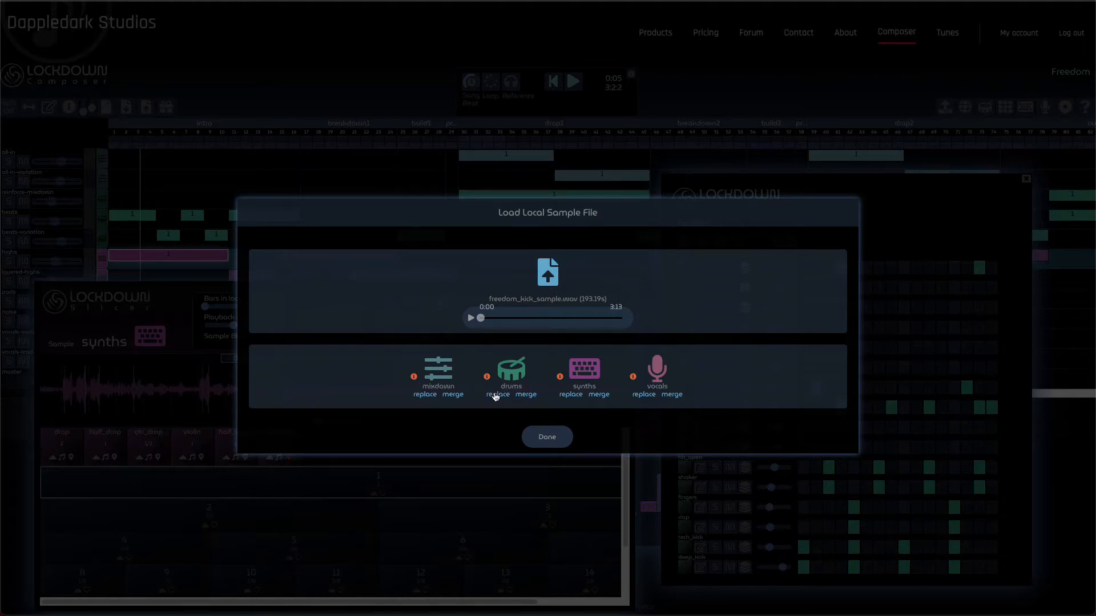
click(495, 395)
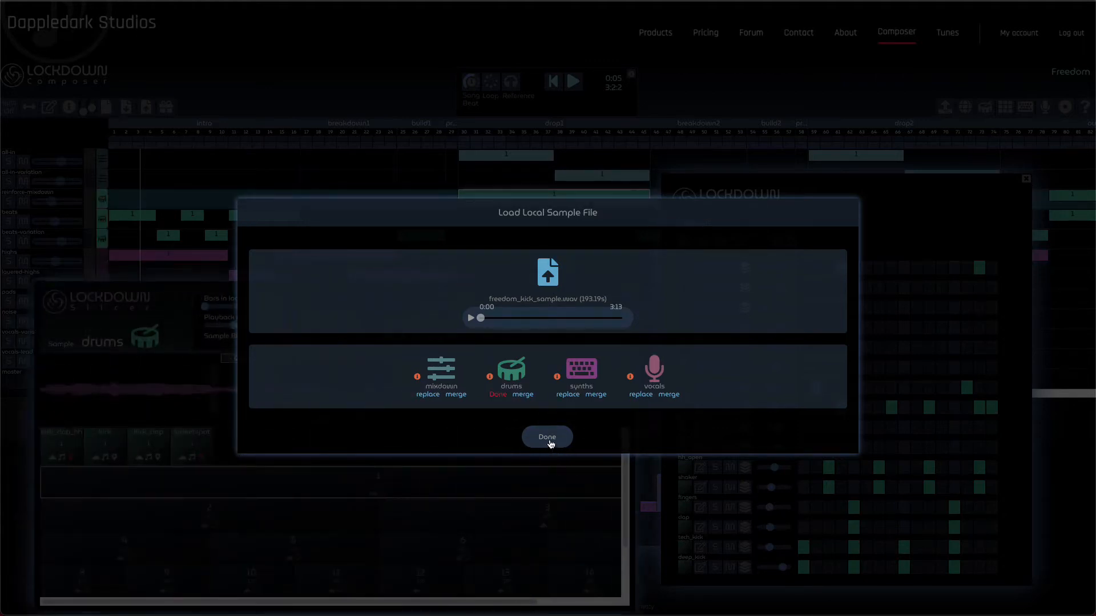
click(548, 440)
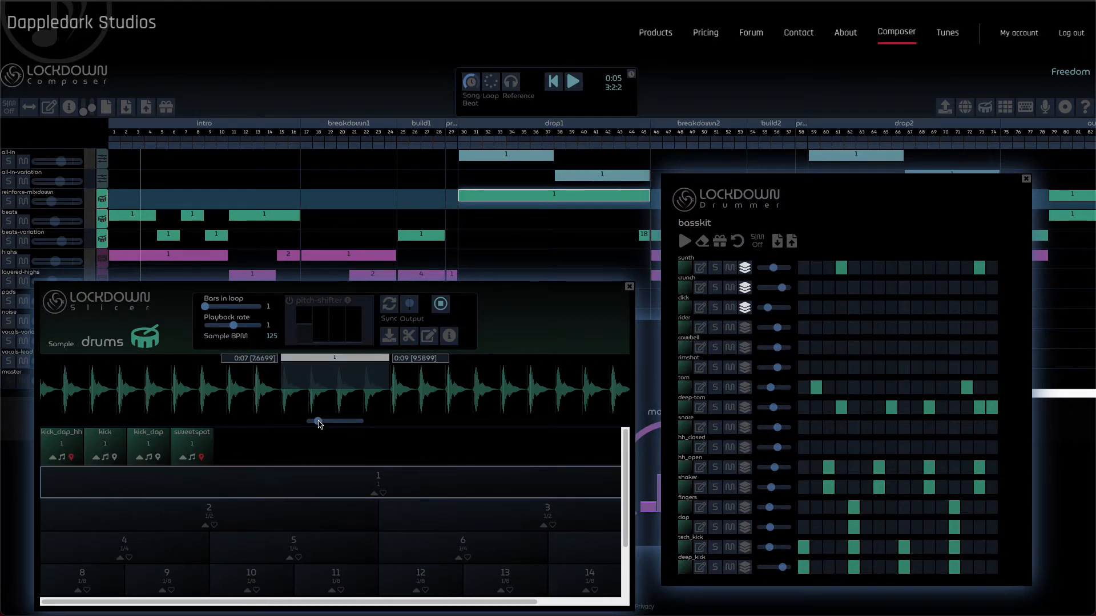
- Move the drums loop to the start of the sample and delete the kick_clap_hh, kick, kick_clap and sweetspot slices
drag(318, 423, 318, 424)
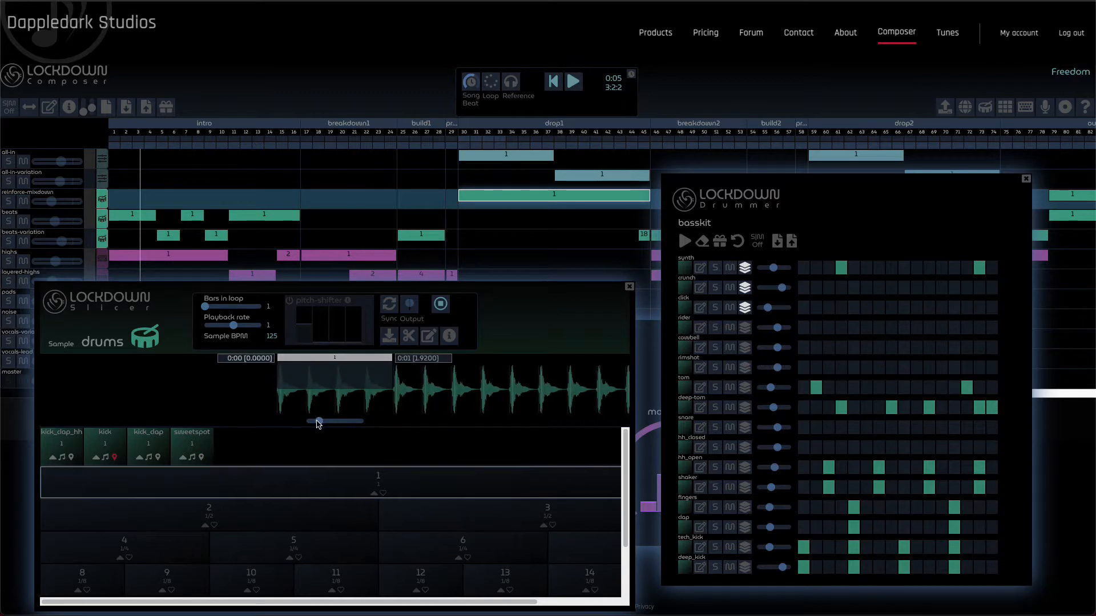
click(429, 339)
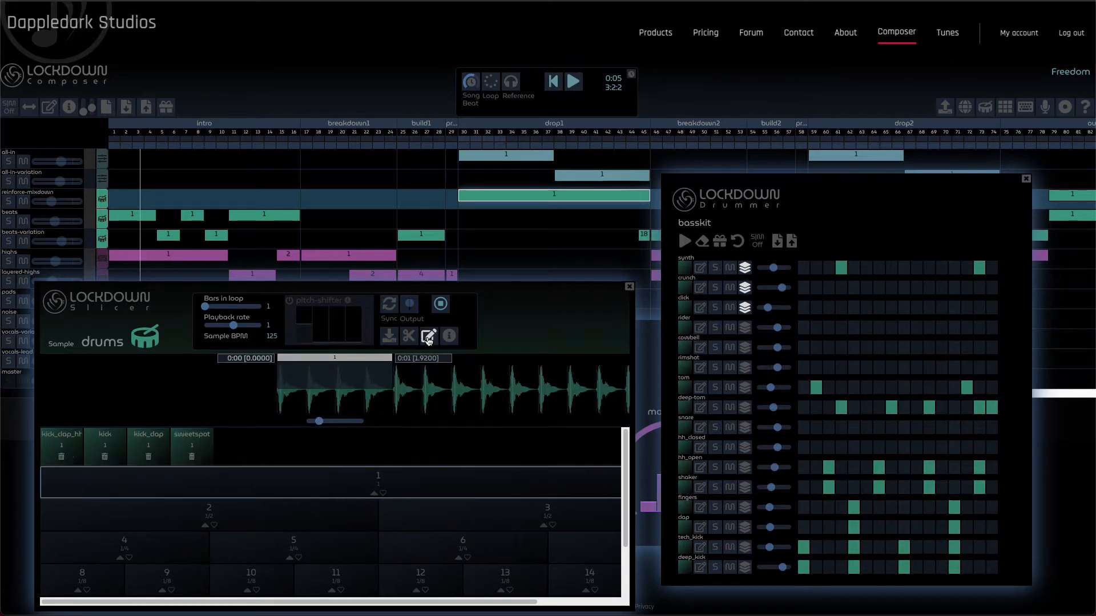
click(61, 457)
click(61, 457)
click(61, 457)
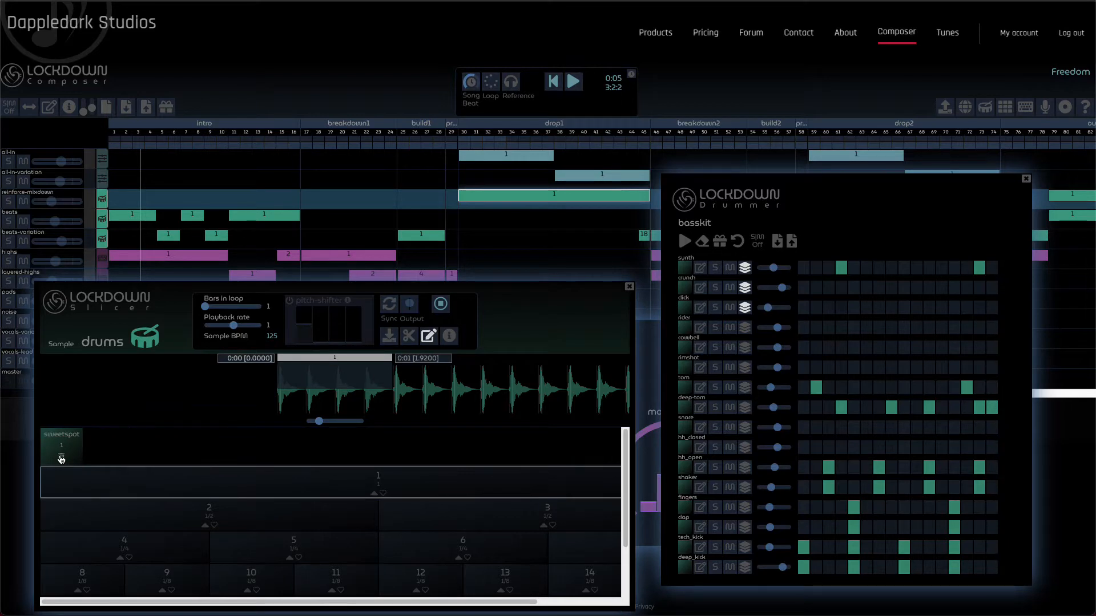
click(61, 457)
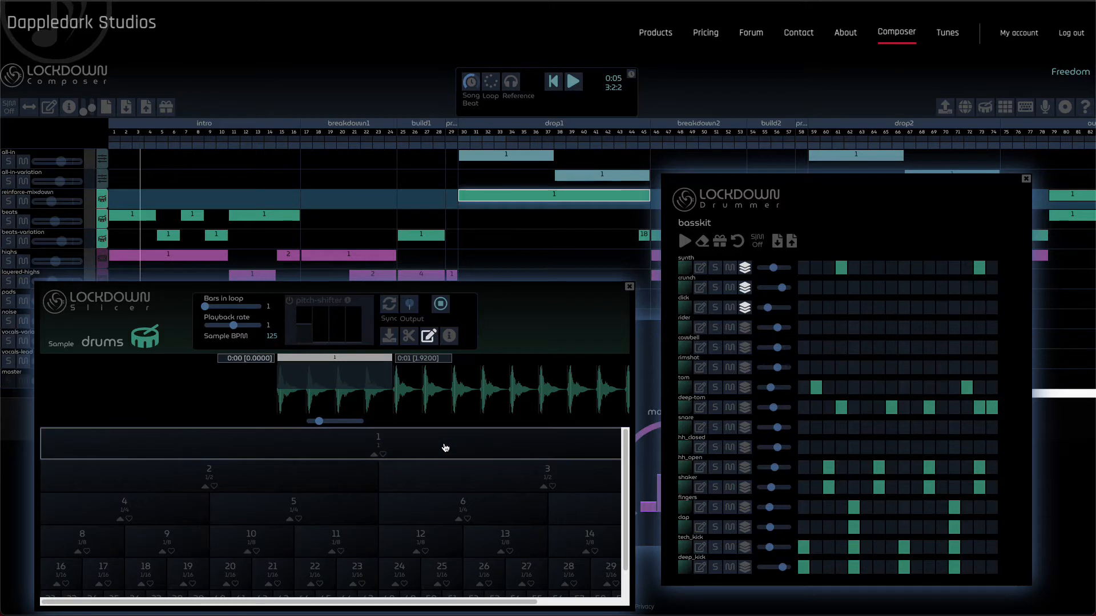
- Favourite the first 1/4 slice of the drums sample and rename it as kick
click(161, 509)
click(129, 519)
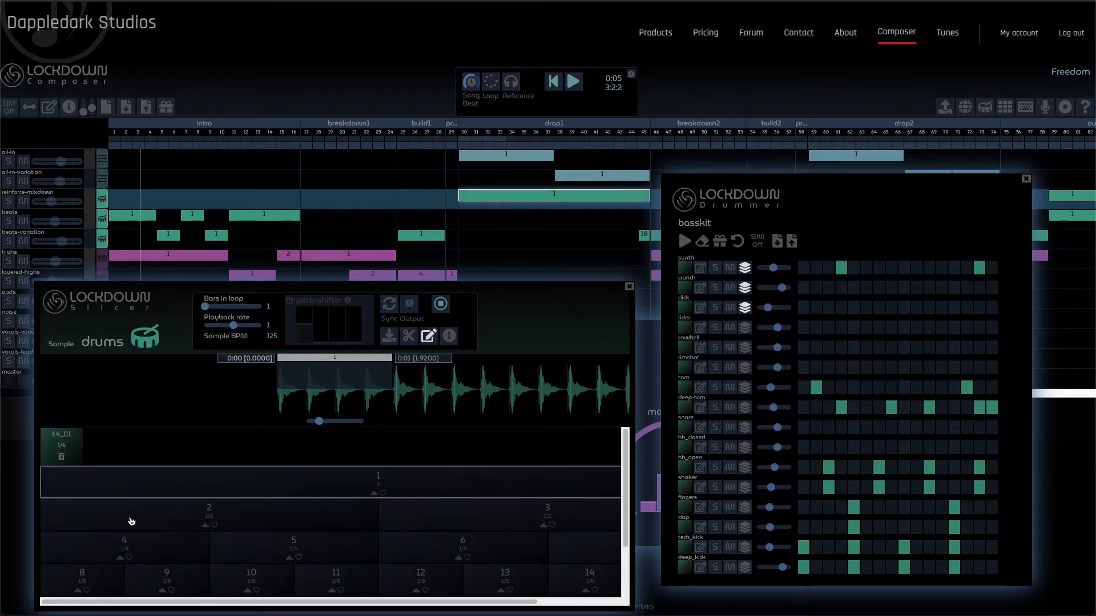
double_click(61, 434)
text(kick)
key(Return)
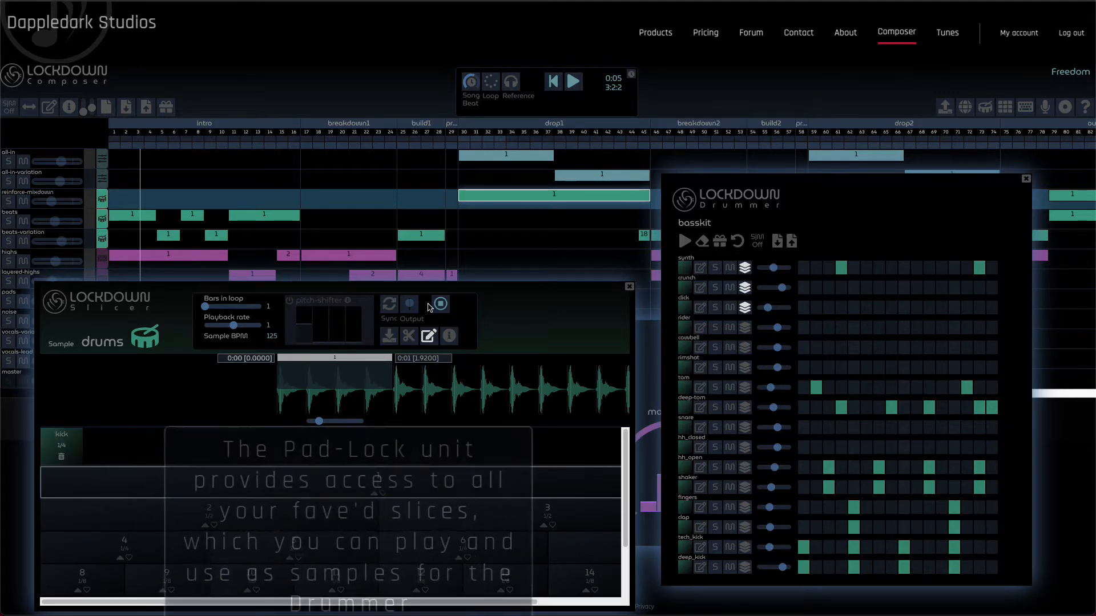
- Assign the kick slice from the Pad-Lock to deep_kick and extend its sample selection back to the waveform's start
click(1004, 108)
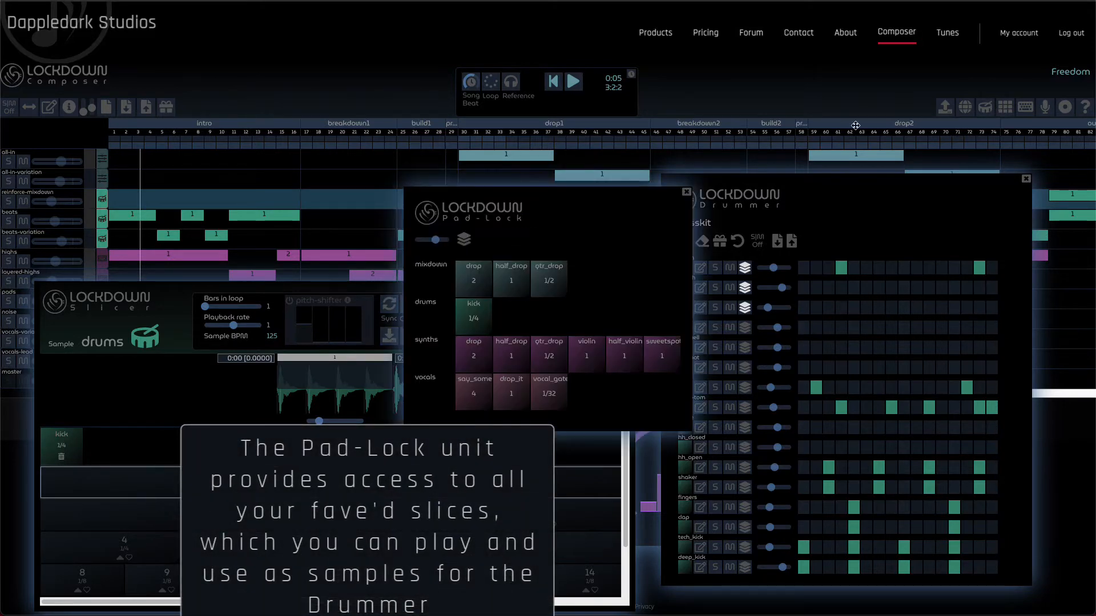
click(470, 316)
drag(470, 316, 688, 573)
click(687, 573)
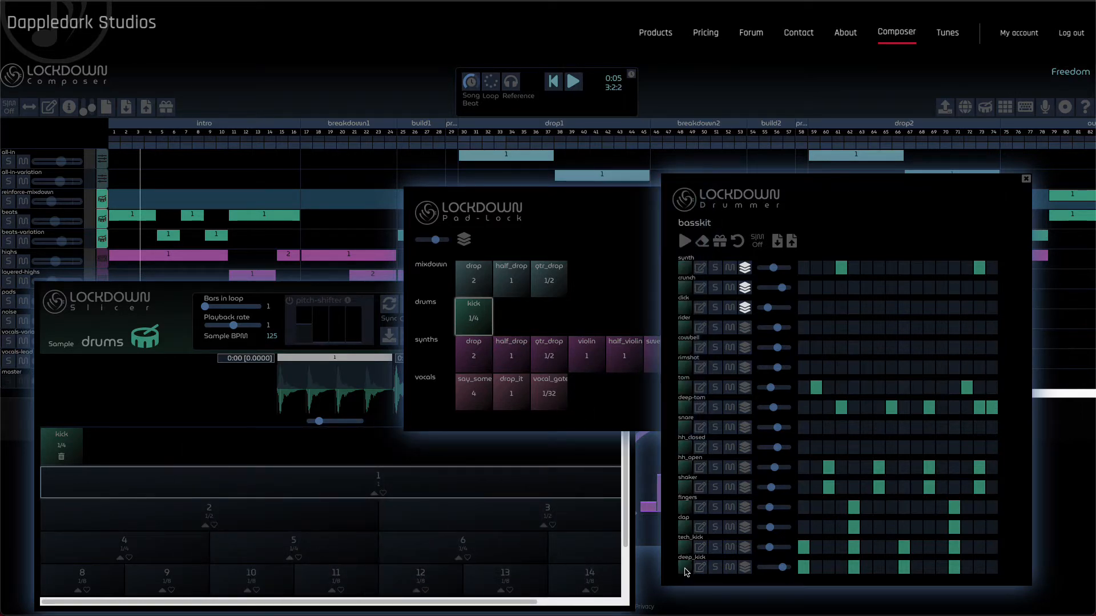
click(700, 569)
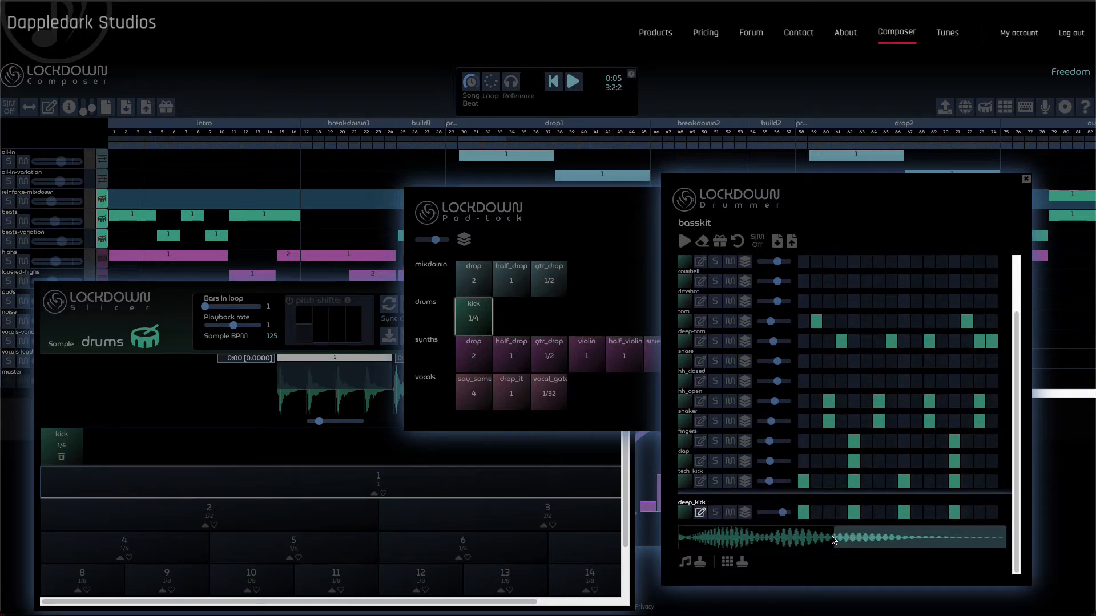
drag(832, 540, 670, 543)
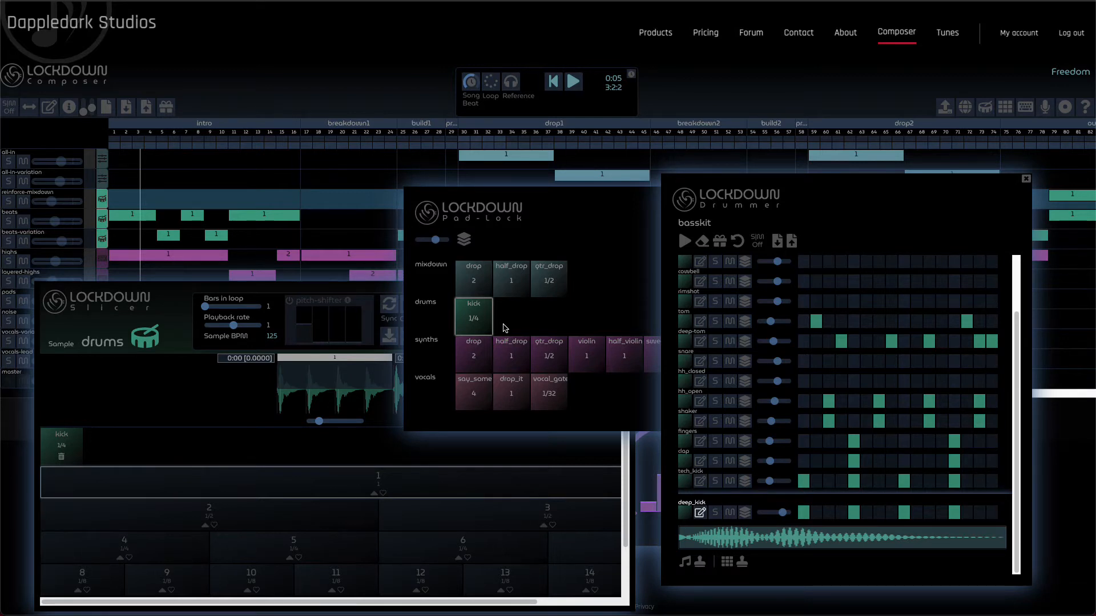
- Assign the kick slice from the Pad-Lock to tech_kick, open its sample editor and lower deep_kick's volume while playing the pattern
drag(474, 320, 684, 482)
click(699, 485)
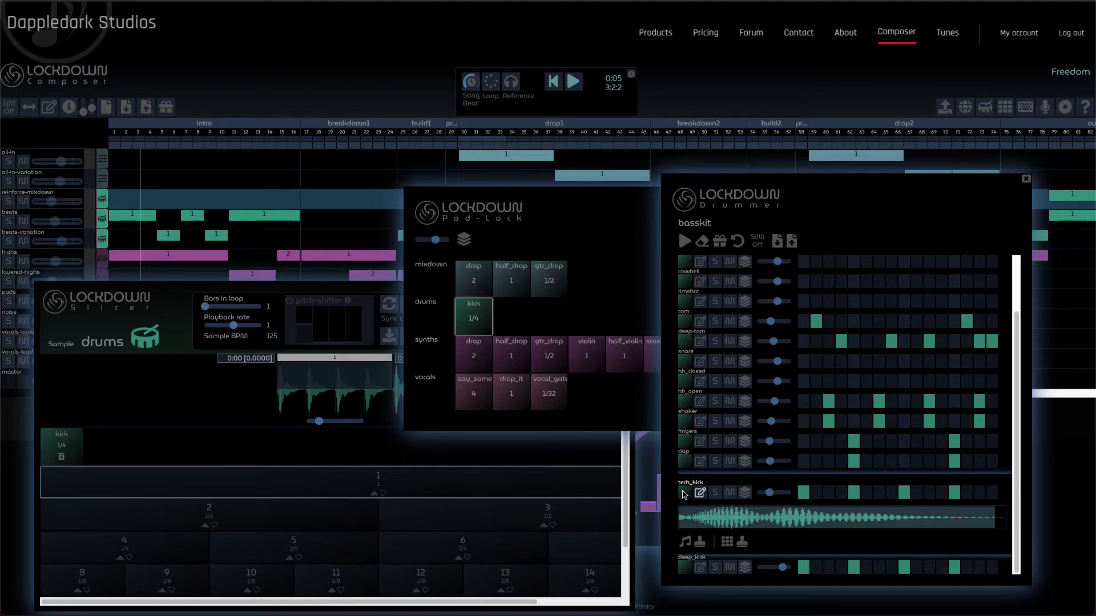
click(685, 241)
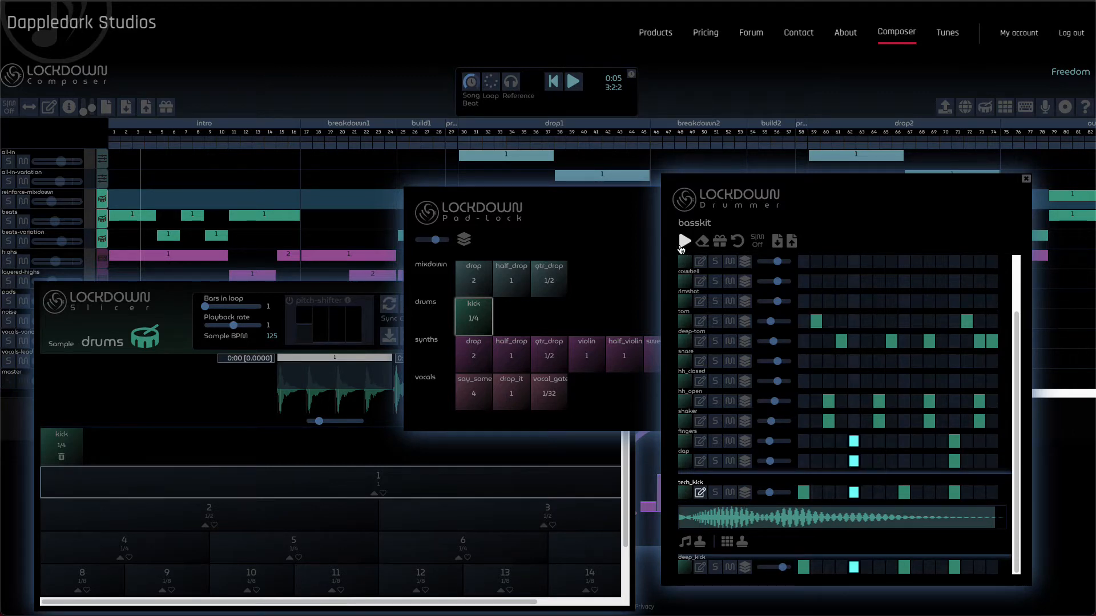
click(773, 567)
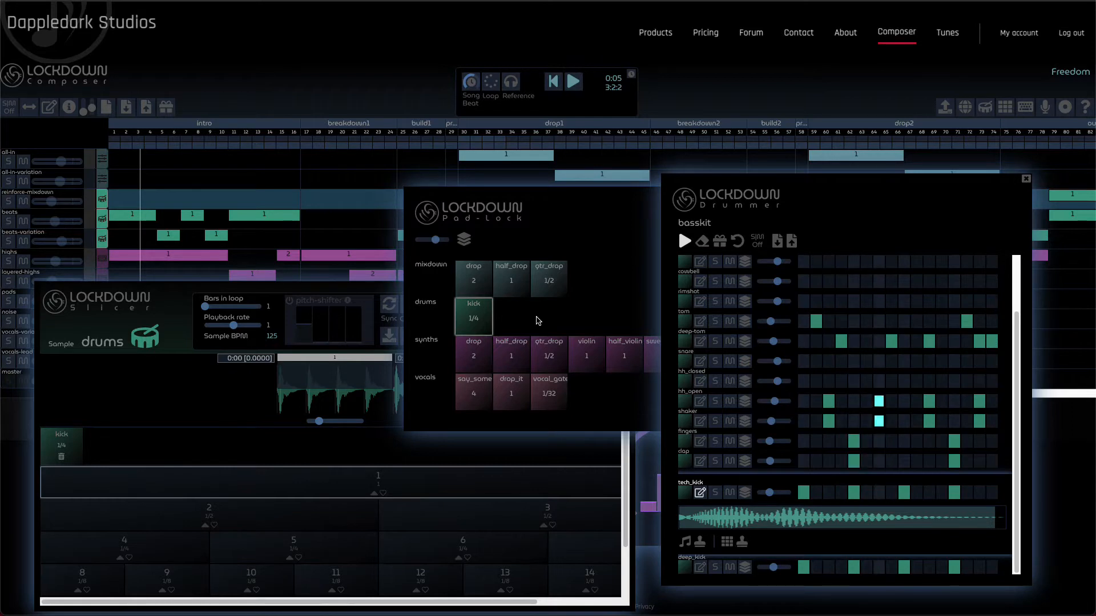
click(686, 245)
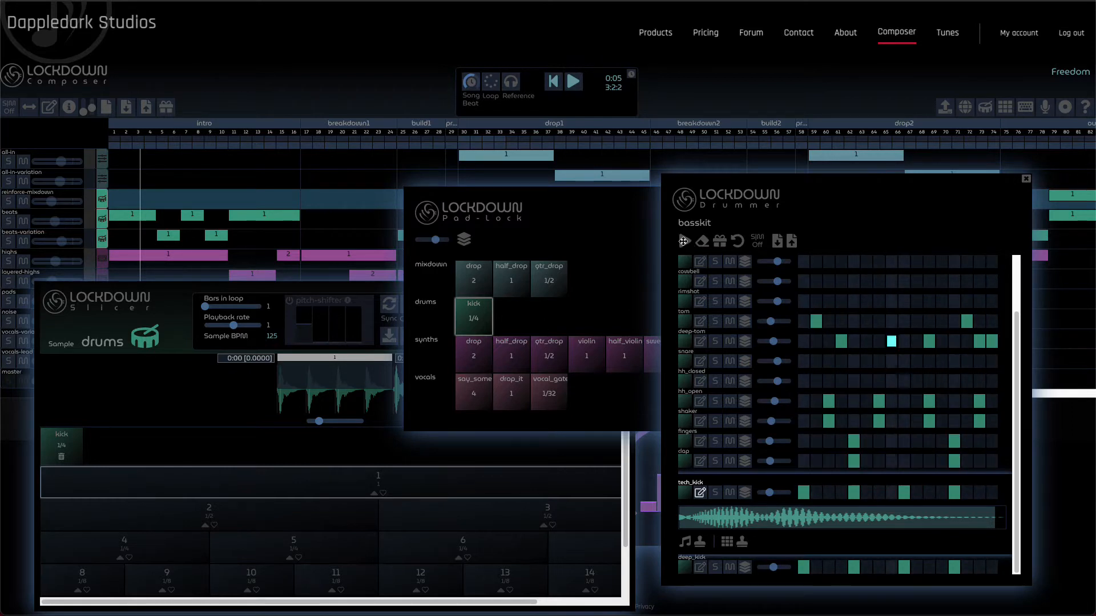
- Open the player for tech_kick, expand it to the full note grid and audition C4
click(686, 542)
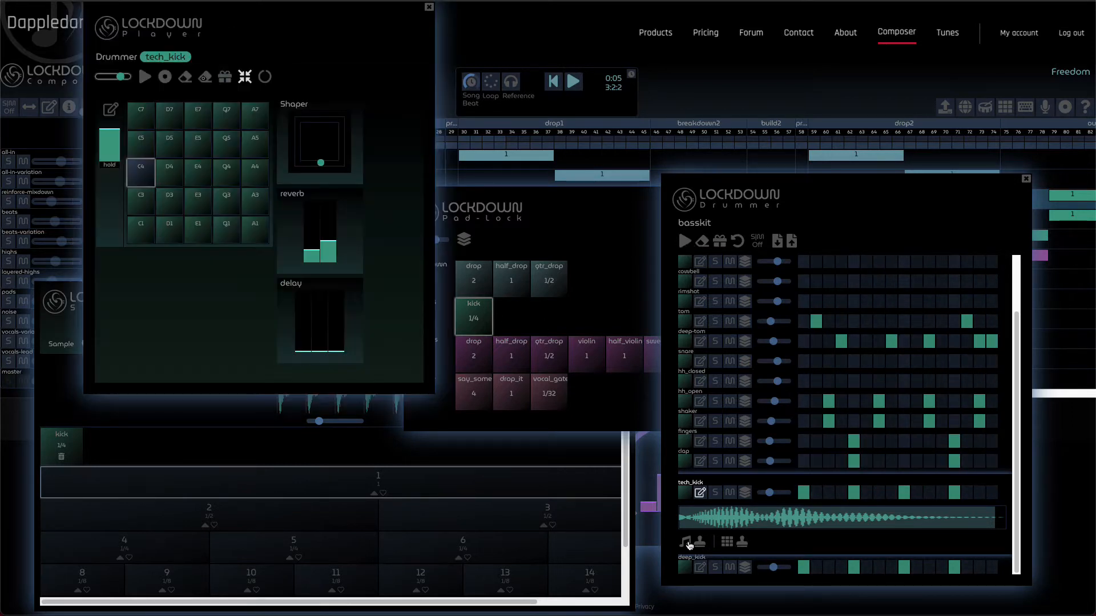
drag(283, 17, 328, 135)
click(346, 242)
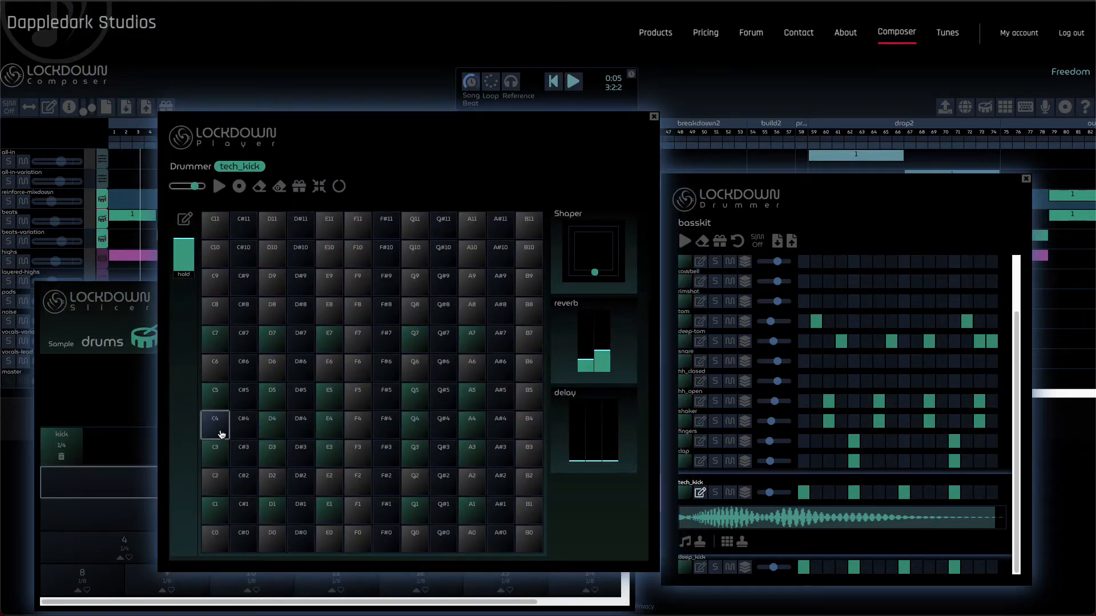
click(221, 434)
click(221, 433)
- Adjust the Shaper frequency of tech_kick and set its sample selection to run from the waveform's start past its tail
click(339, 186)
drag(595, 273, 598, 275)
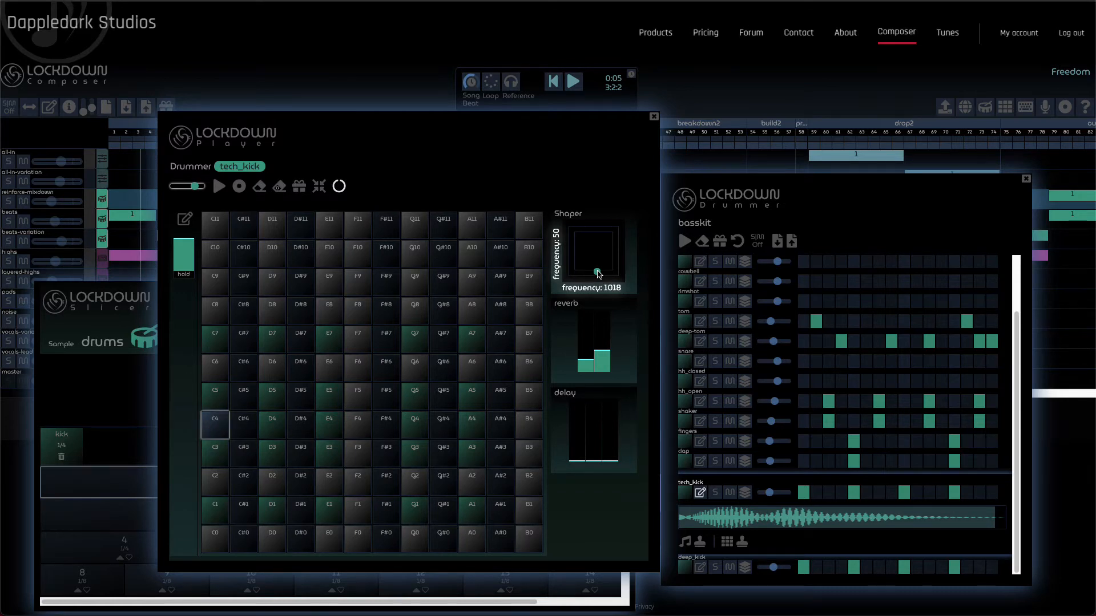
drag(599, 274, 595, 280)
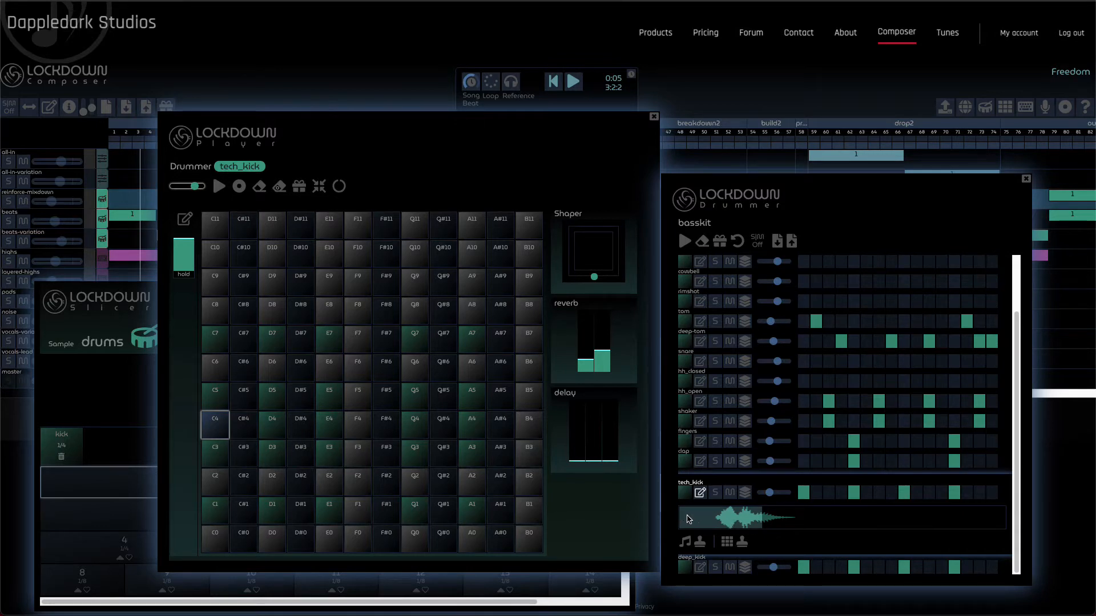
drag(688, 519, 898, 528)
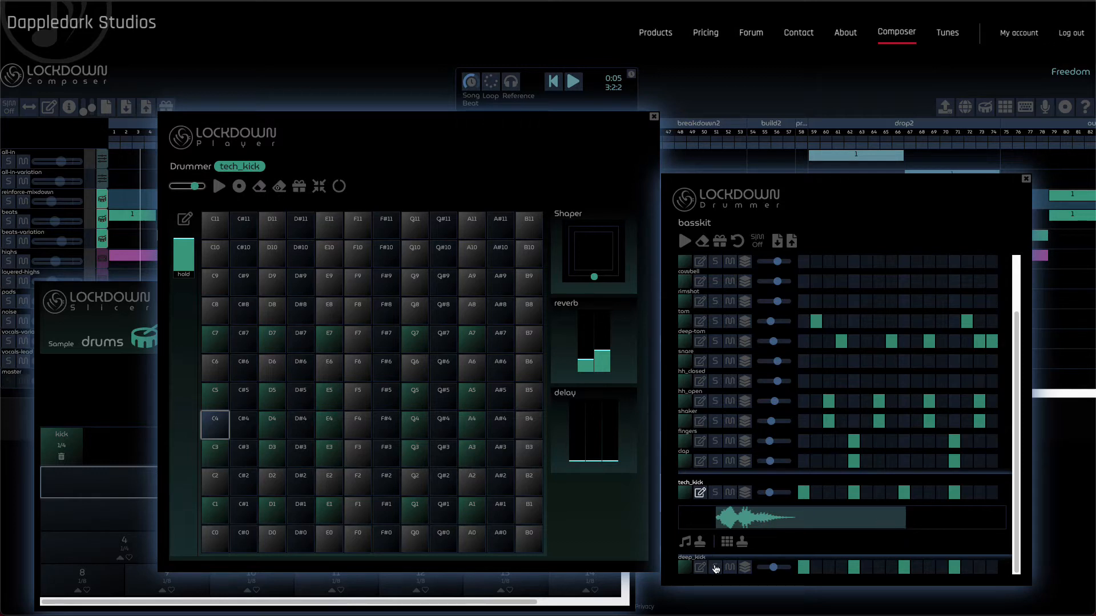
- Solo tech_kick and deep_kick and balance their volumes while playing the pattern
click(715, 567)
click(684, 247)
drag(769, 493, 769, 495)
click(771, 567)
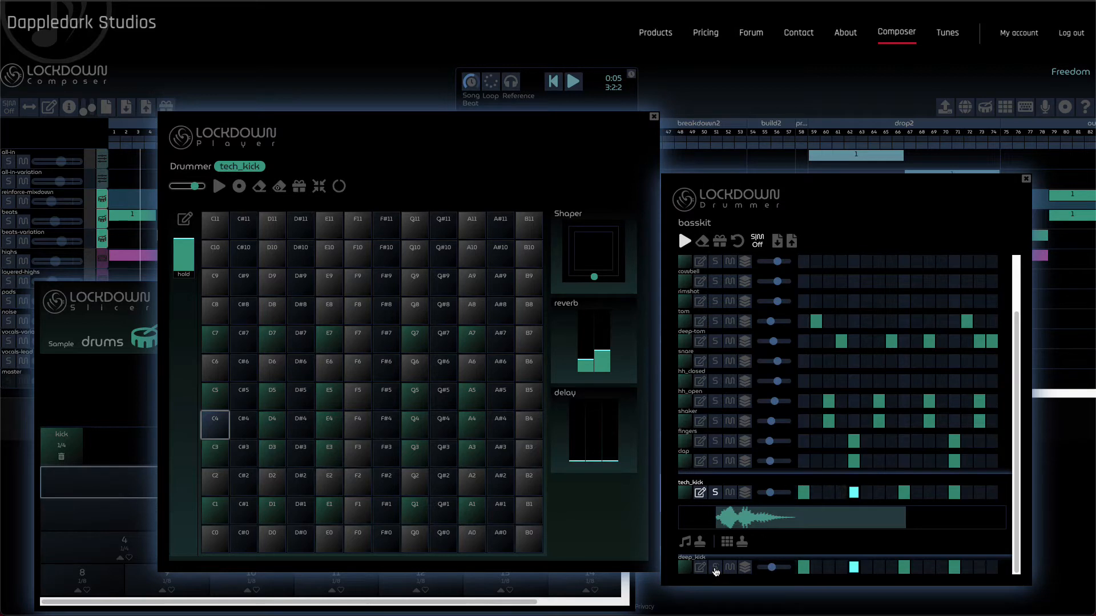
click(715, 569)
click(716, 569)
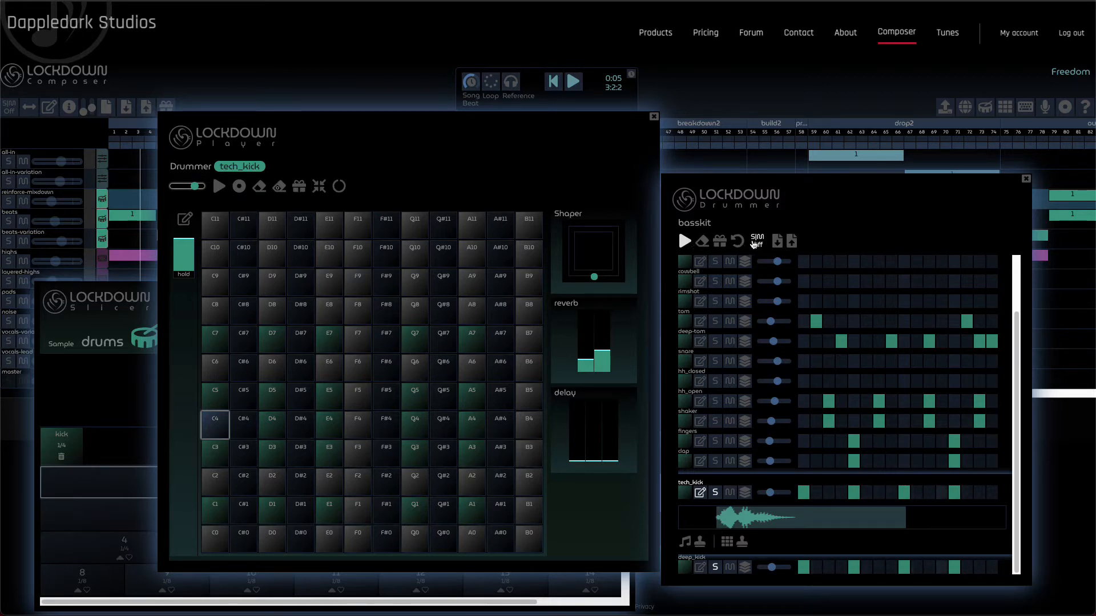
- Clear the kick solos, close the tech_kick sample editor and listen to the full basskit pattern
click(715, 492)
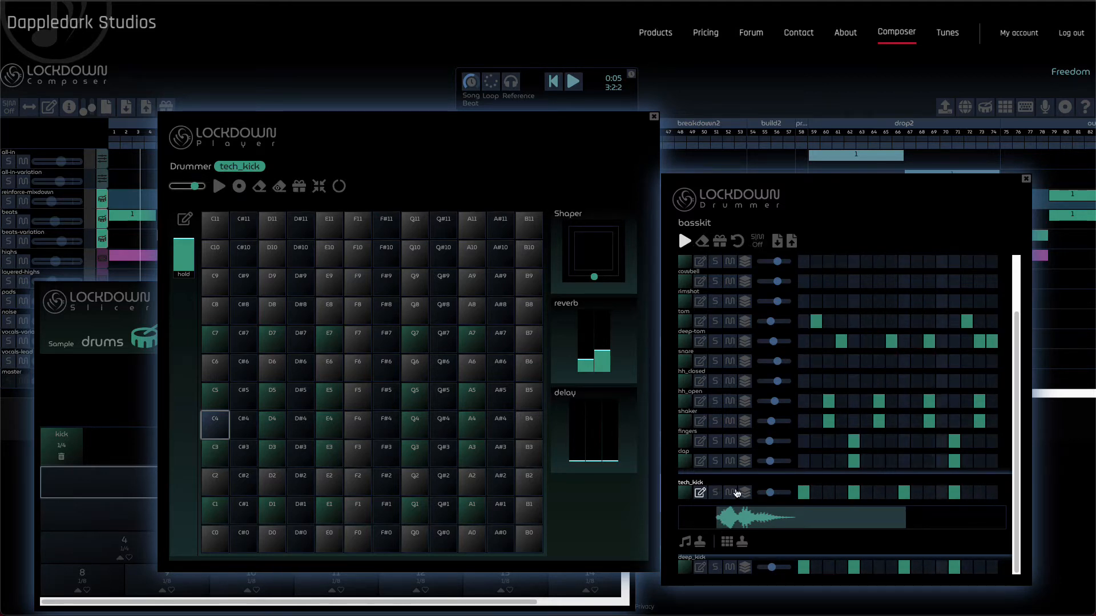
click(700, 492)
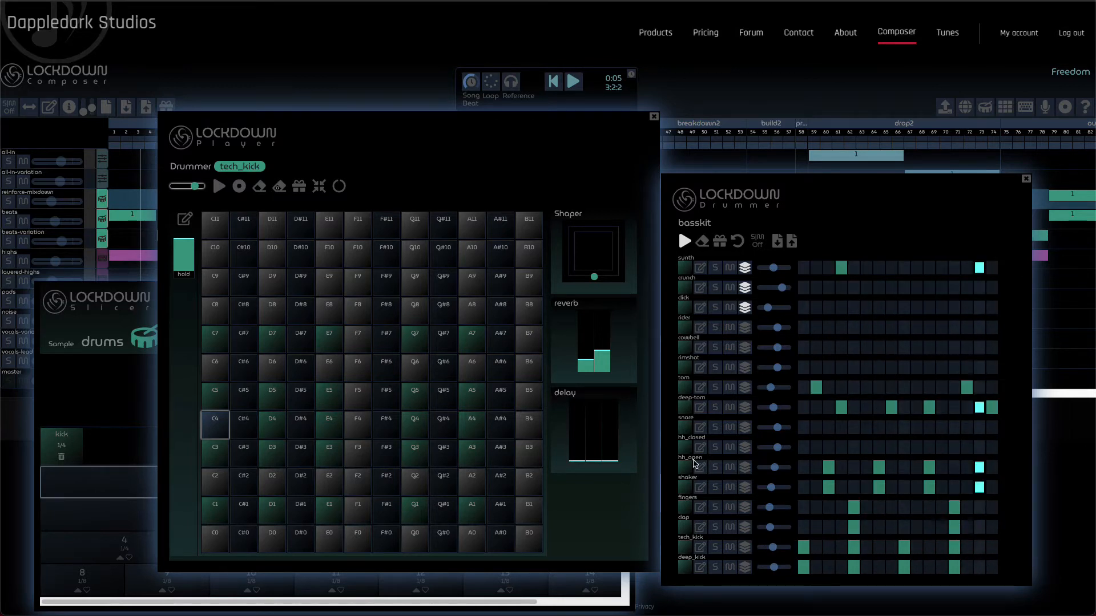
click(682, 249)
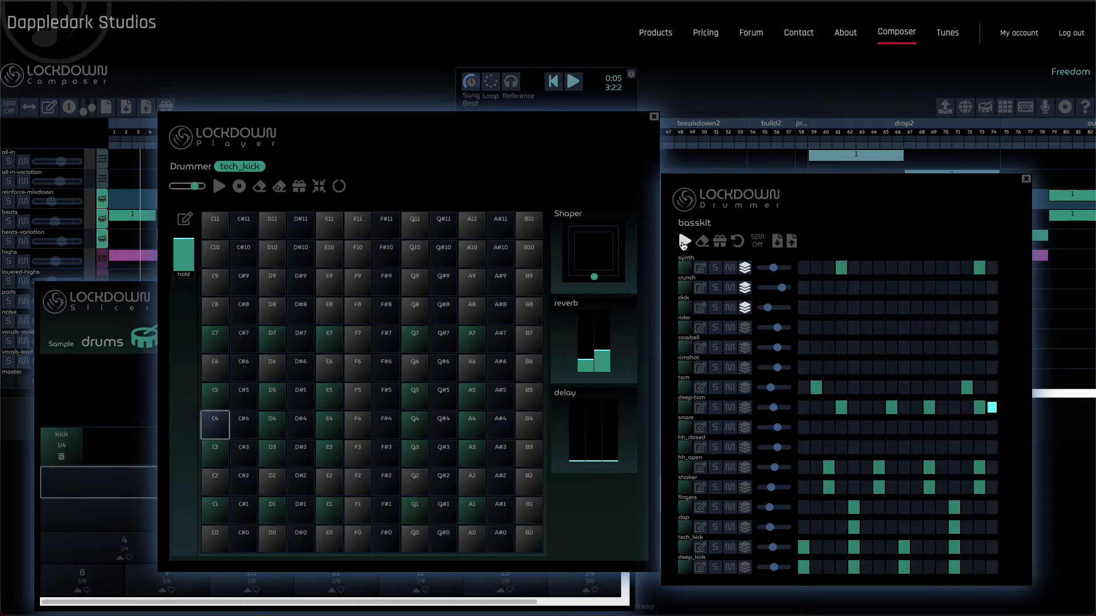
- Audition tech_kick at other notes, including C3 and C5
click(223, 421)
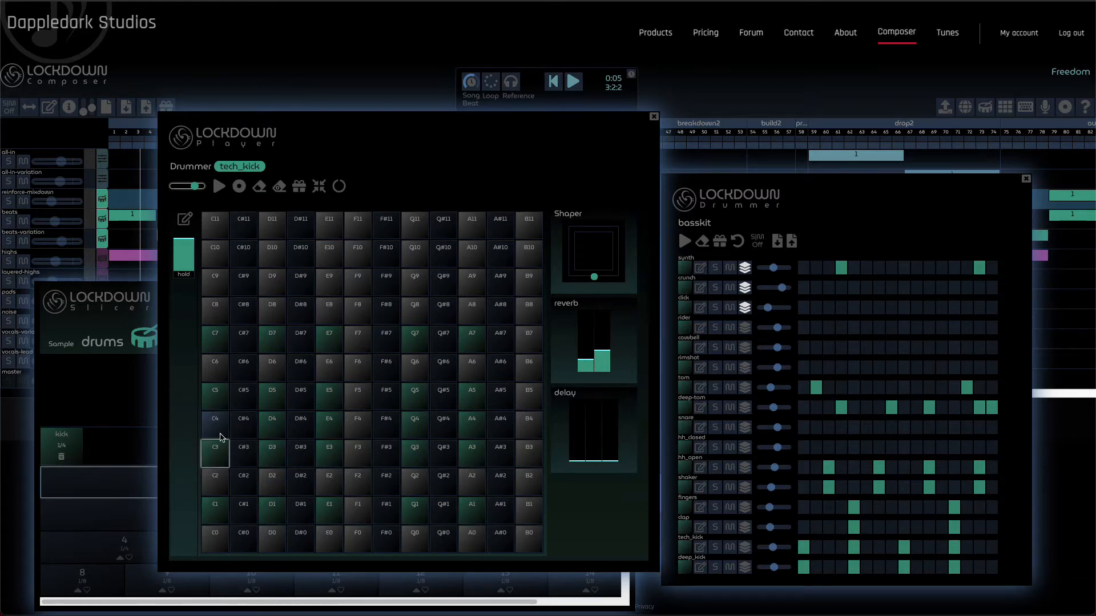
click(215, 391)
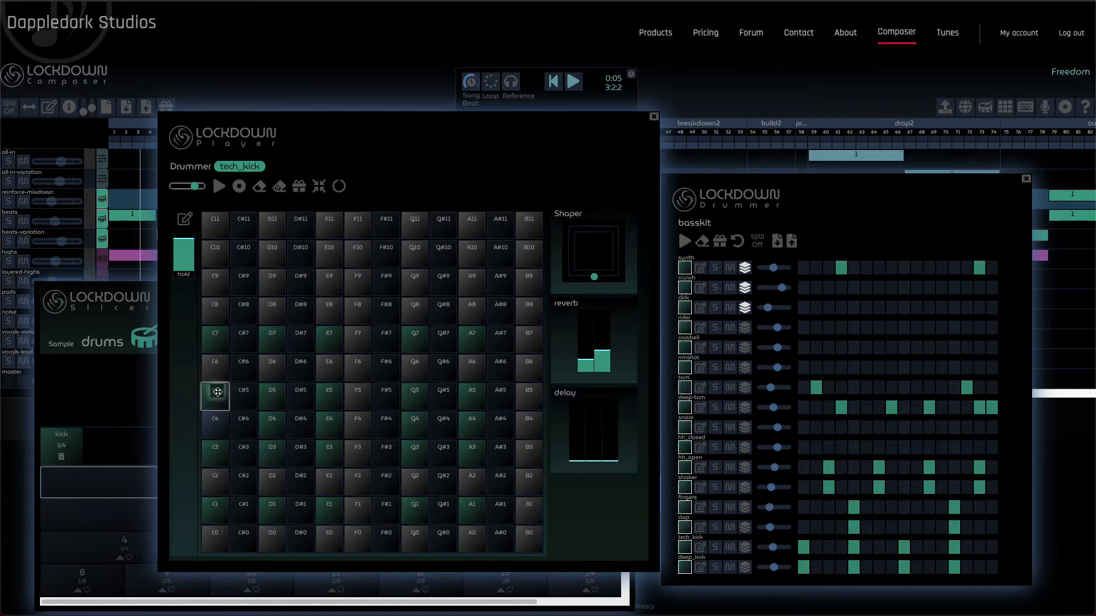
click(270, 429)
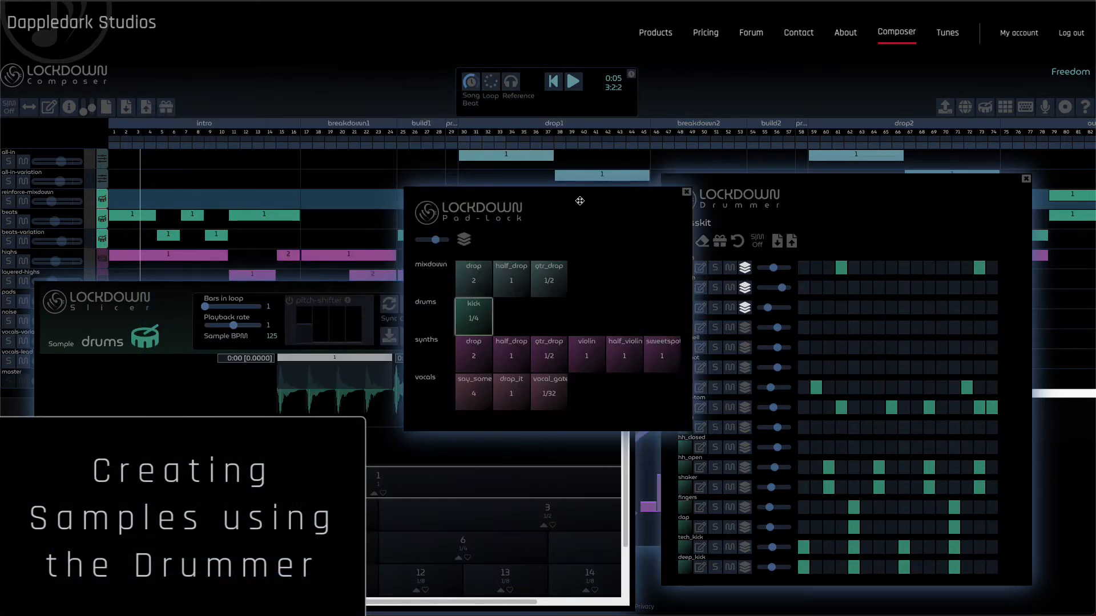
- Close the Pad-Lock, solo tech_kick and deep_kick, and render their drum loop as the replacement for the drums sample
click(687, 193)
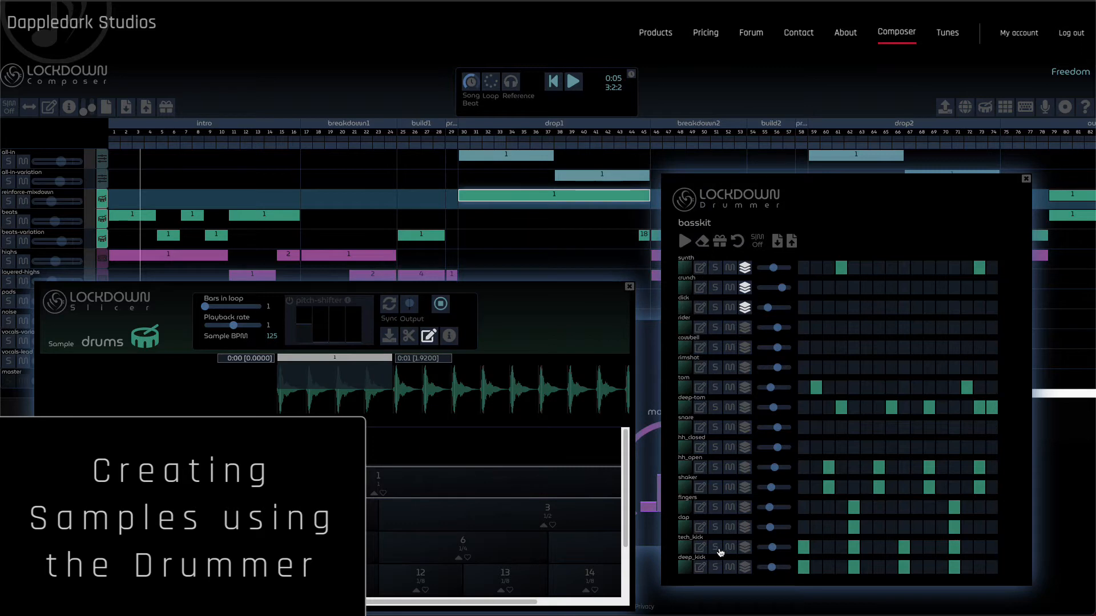
click(715, 567)
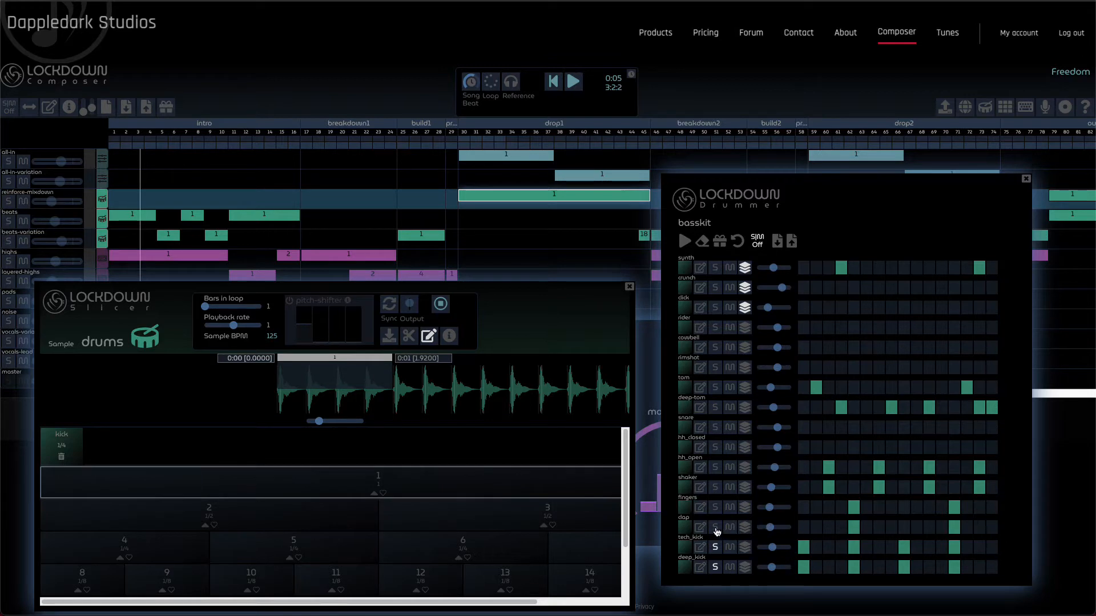
click(688, 245)
click(684, 243)
click(720, 243)
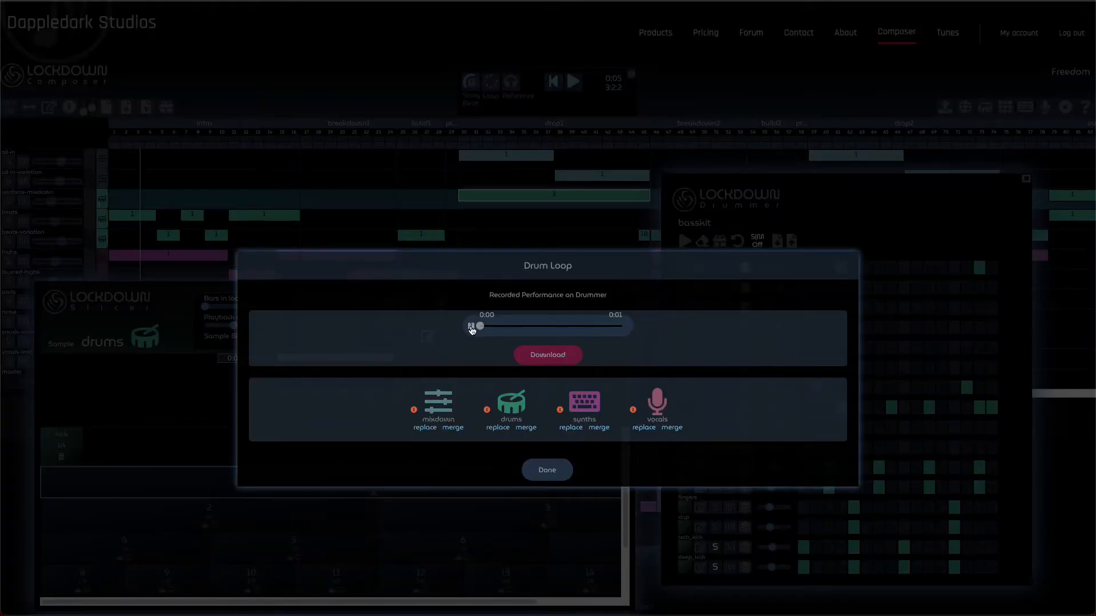
click(498, 428)
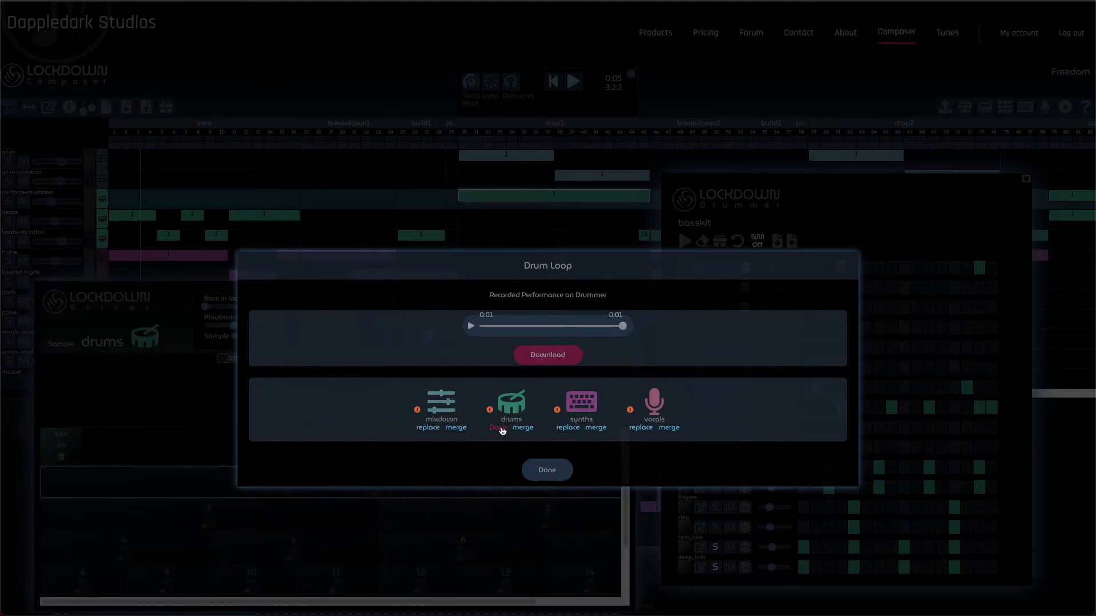
click(549, 471)
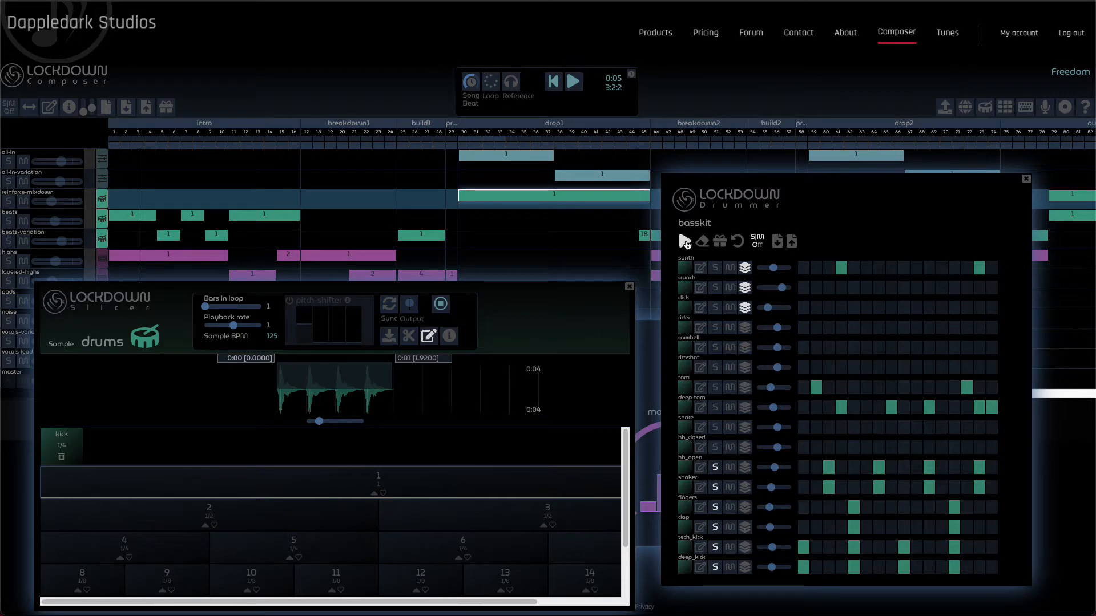
- Solo hh_open, shaker, fingers and clap together with both kicks, render the drum loop and merge it into the drums sample
click(686, 244)
click(720, 243)
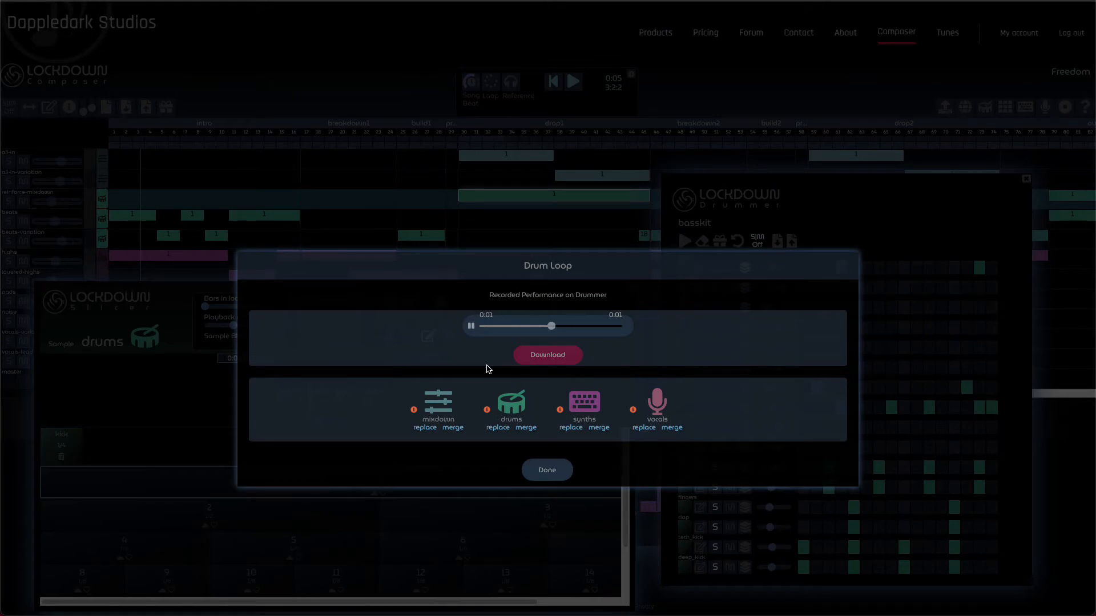
click(530, 428)
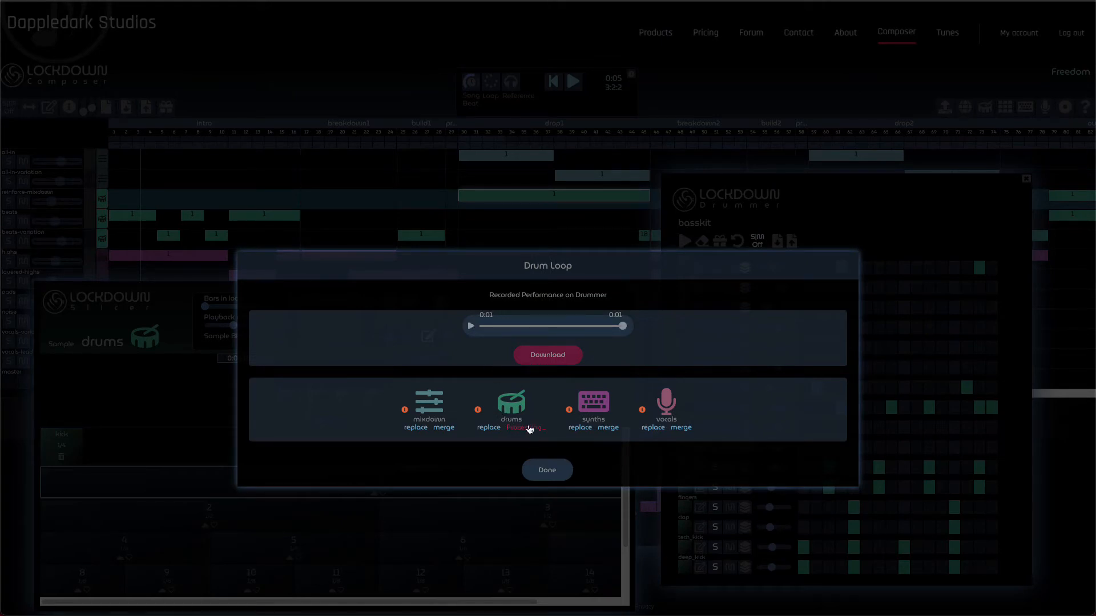
click(548, 471)
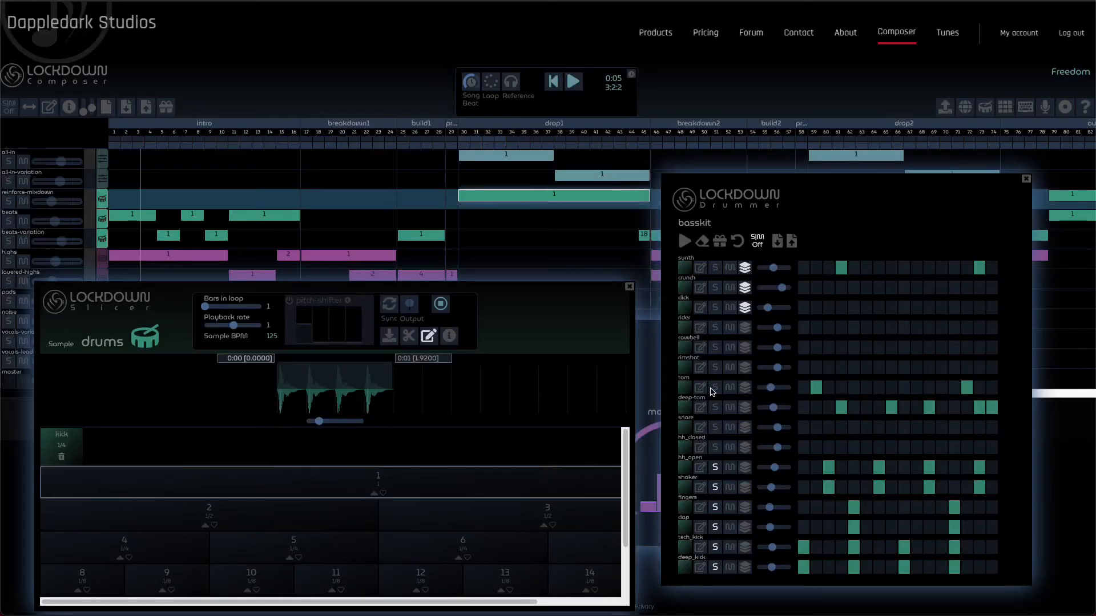
- Render the full basskit pattern without solos as a drum loop and replace the mixdown sample with it
click(683, 241)
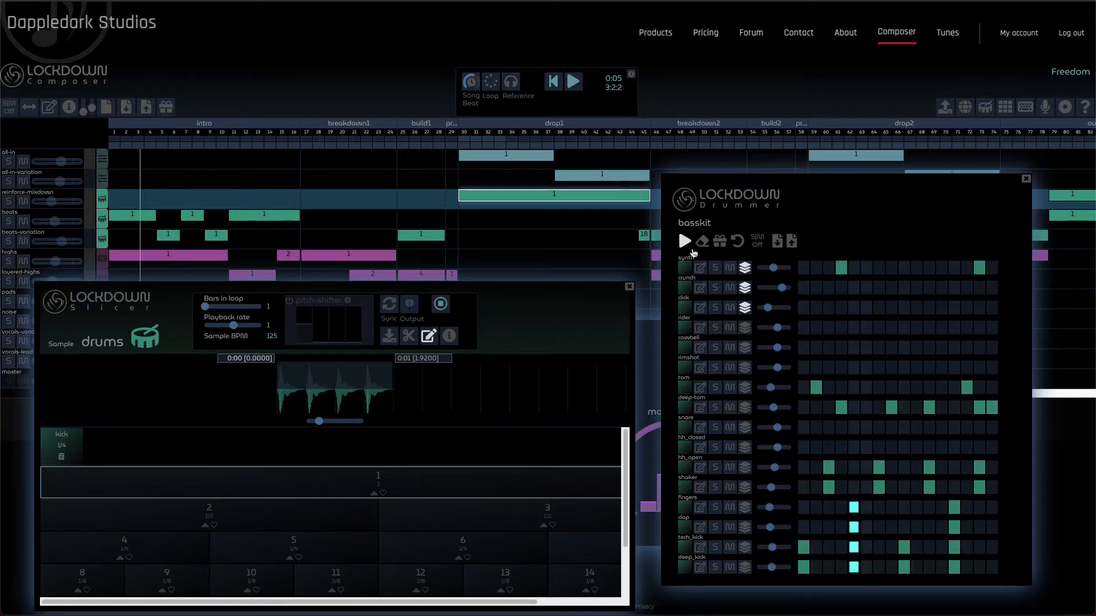
click(718, 242)
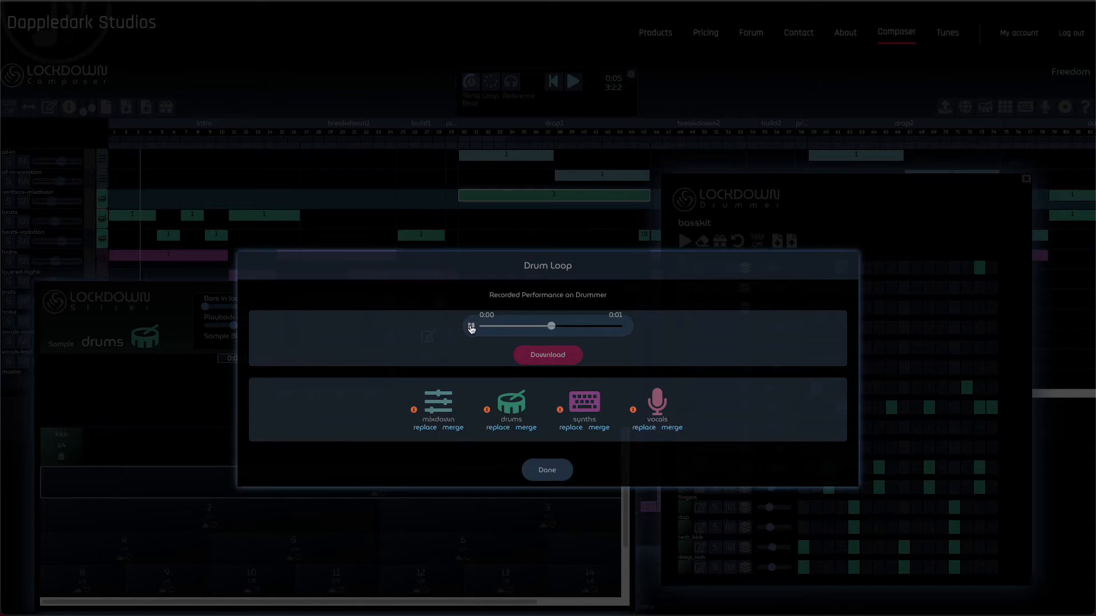
click(423, 429)
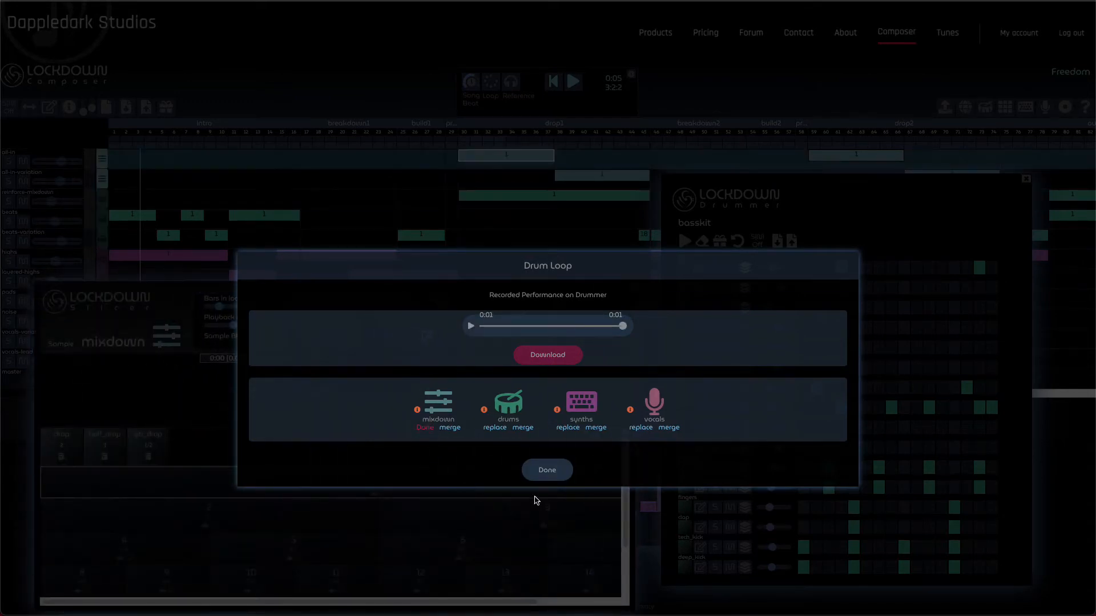
click(551, 470)
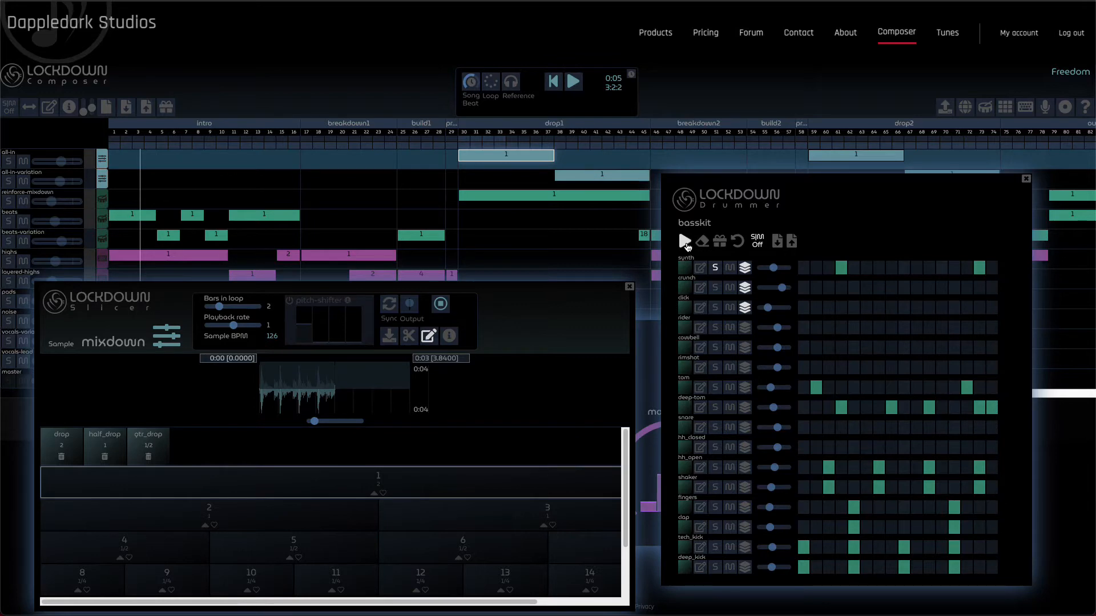
- Render the soloed synth part of basskit and merge the loop into the synths sample
click(718, 245)
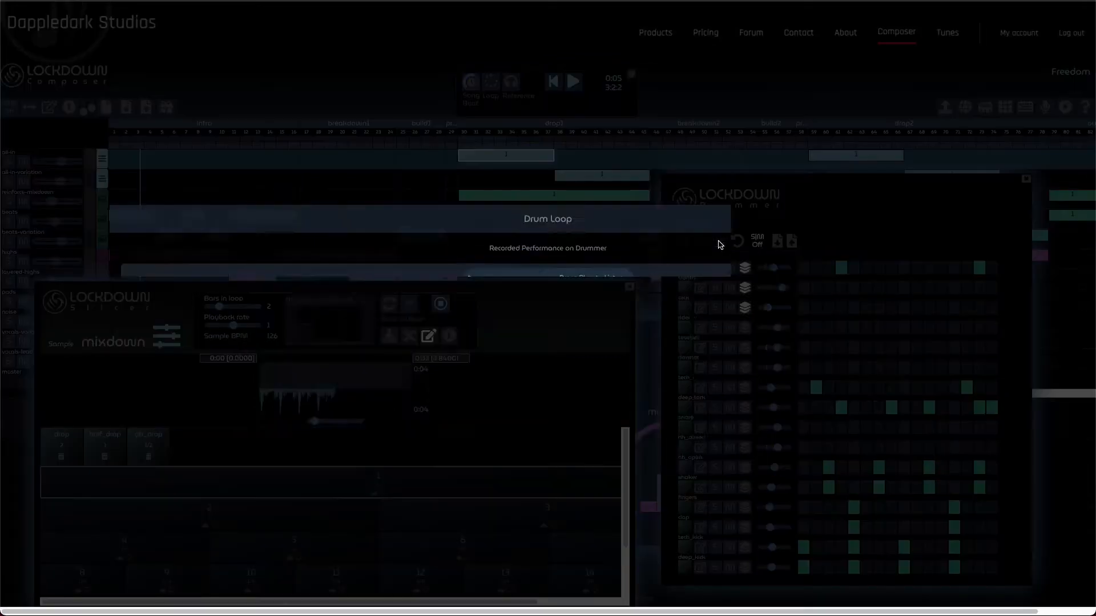
click(599, 428)
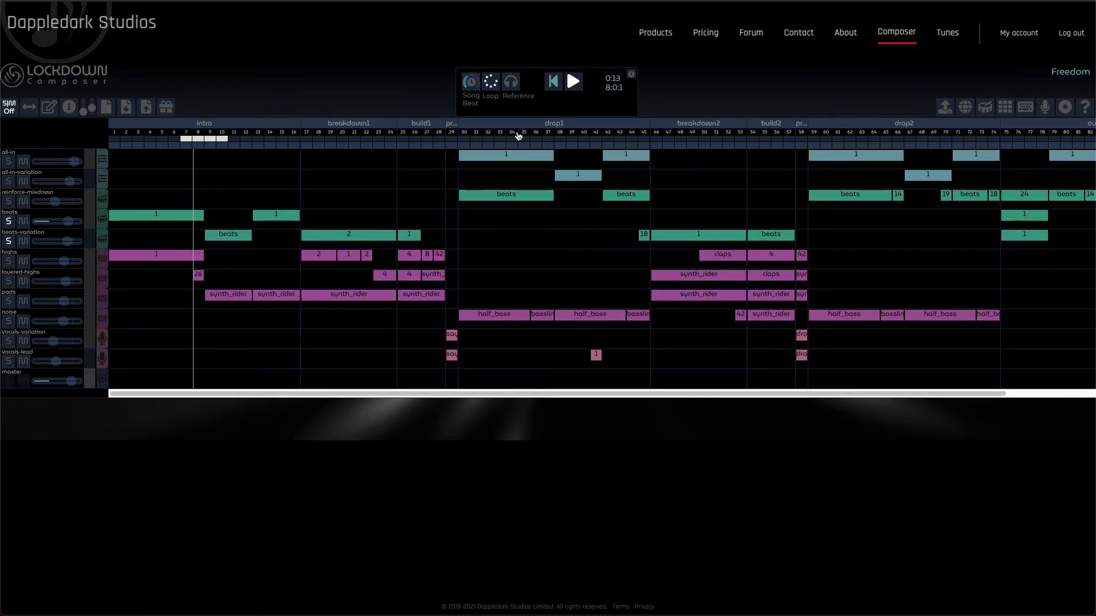
- Open the first intro clip on the beats track in the Slicer and compare the beats and main slices of drums
double_click(158, 218)
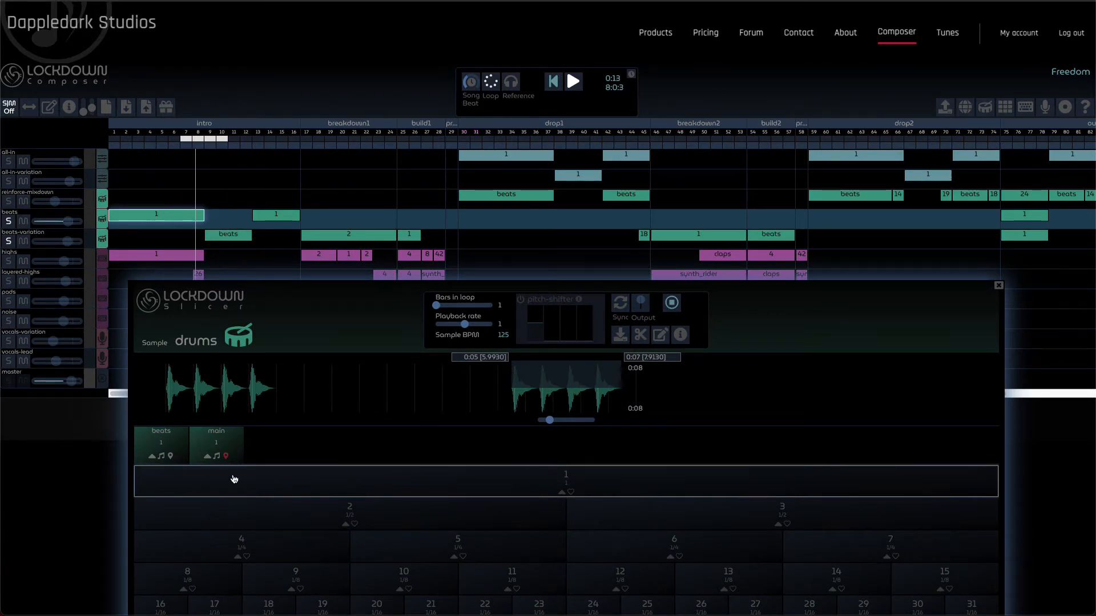
click(163, 448)
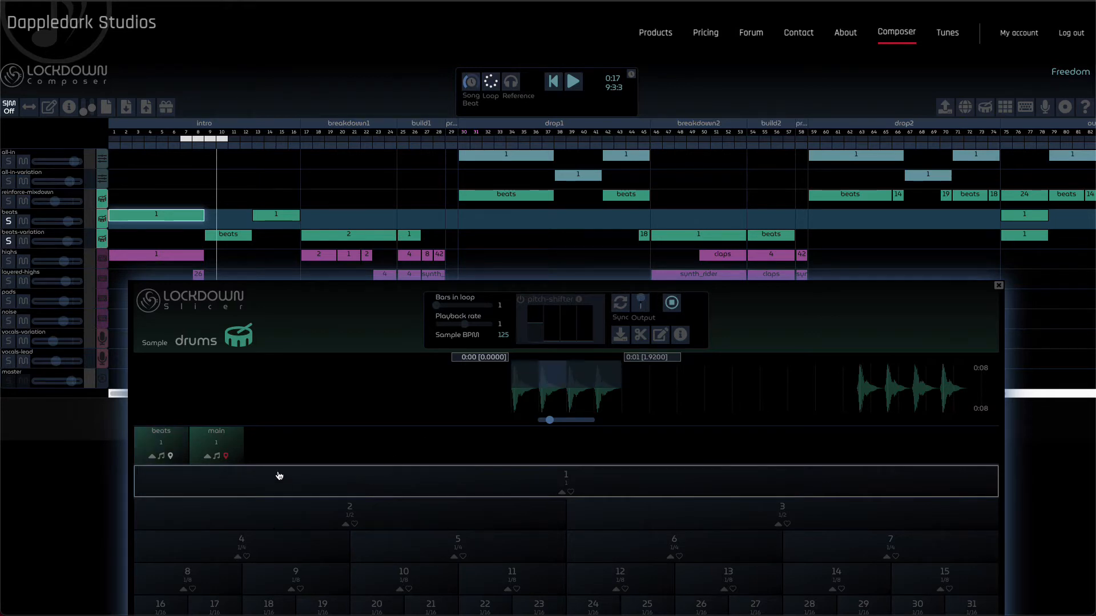
click(218, 445)
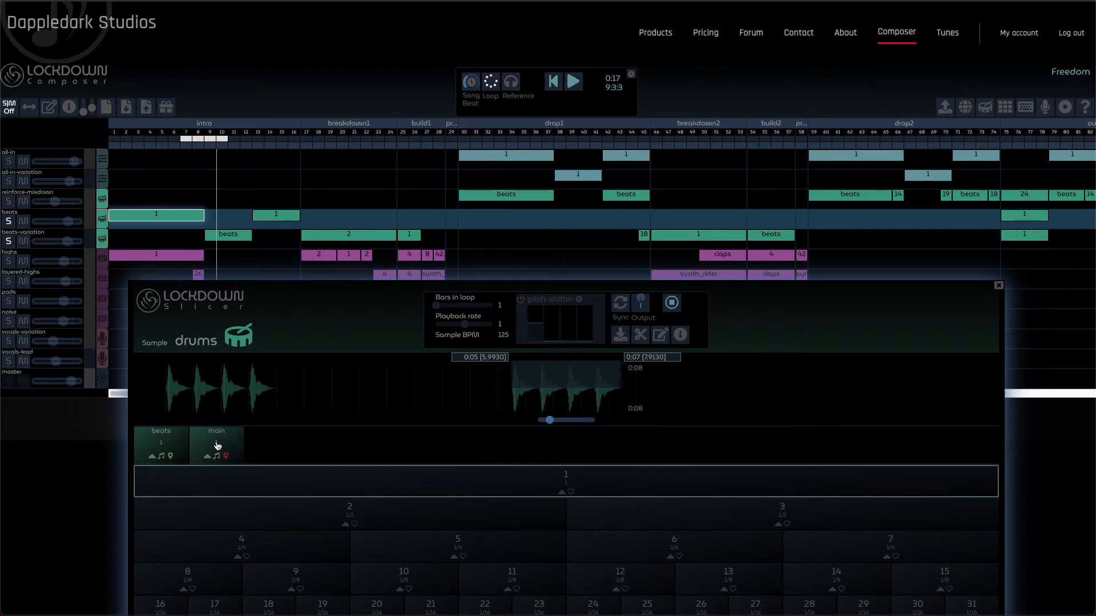
click(165, 447)
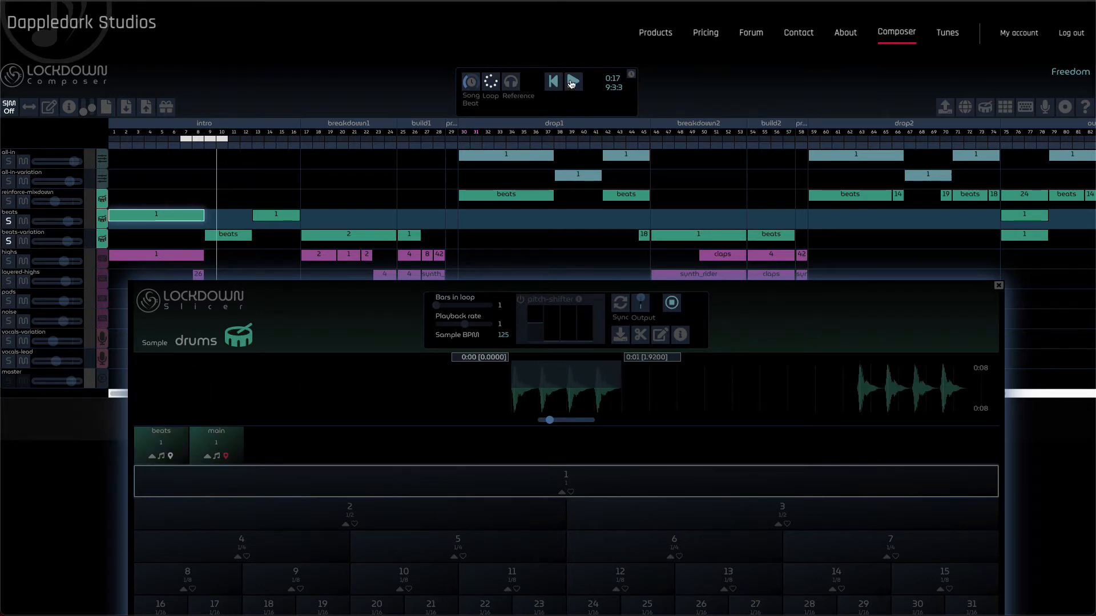
- Solo the highs and layered-highs tracks instead of both beats tracks and loop bars 7 to 8 of the intro
click(571, 83)
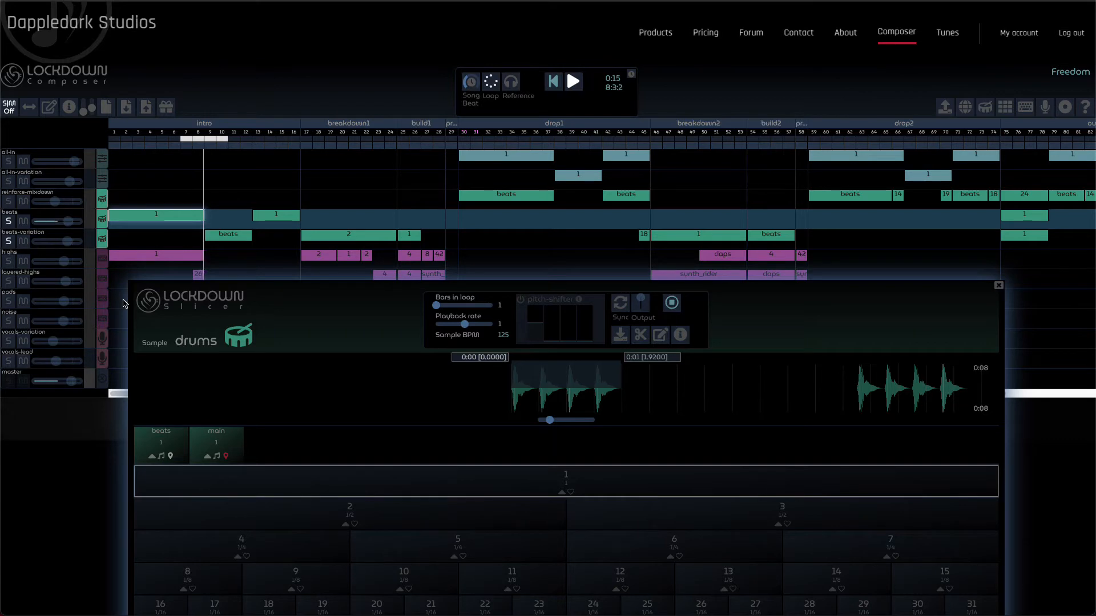
click(8, 282)
click(8, 241)
click(8, 221)
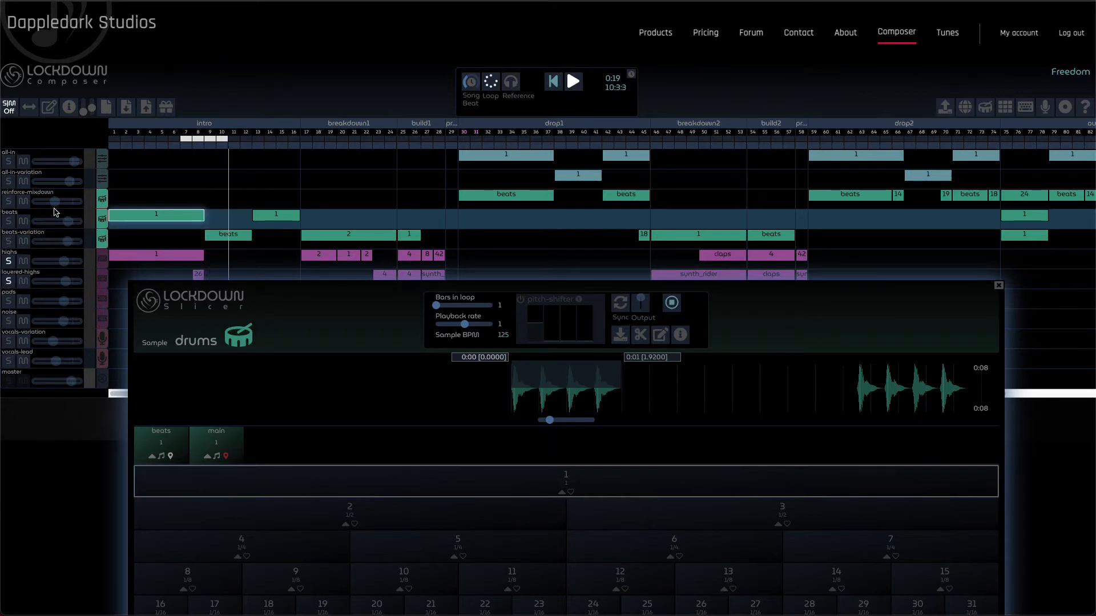
click(189, 142)
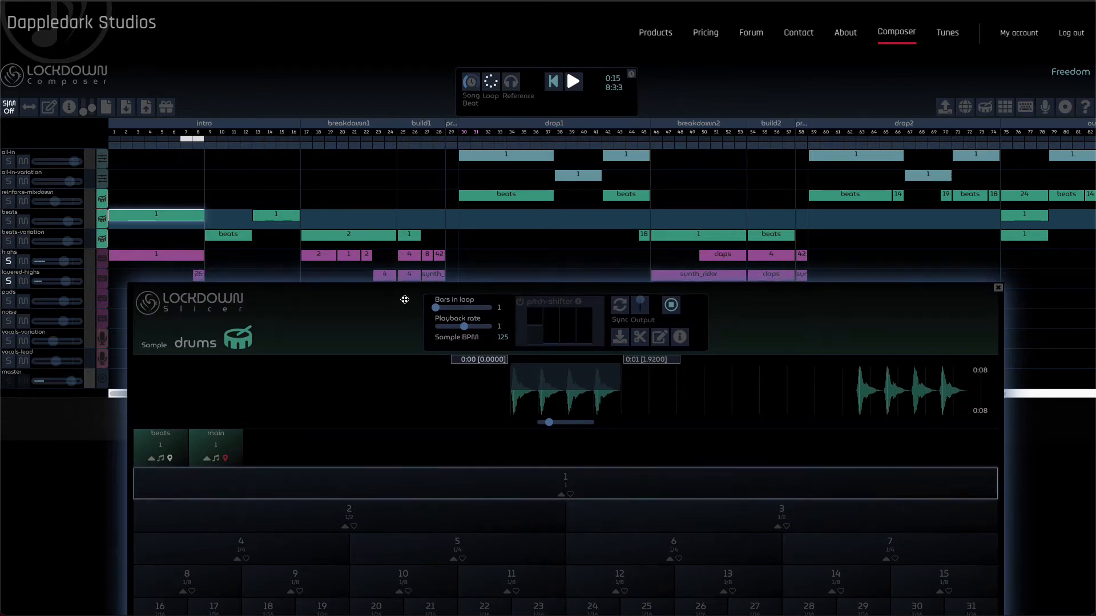
- Open the first intro clip on the highs track in the Slicer and audition slice 26 of the synths sample
click(157, 257)
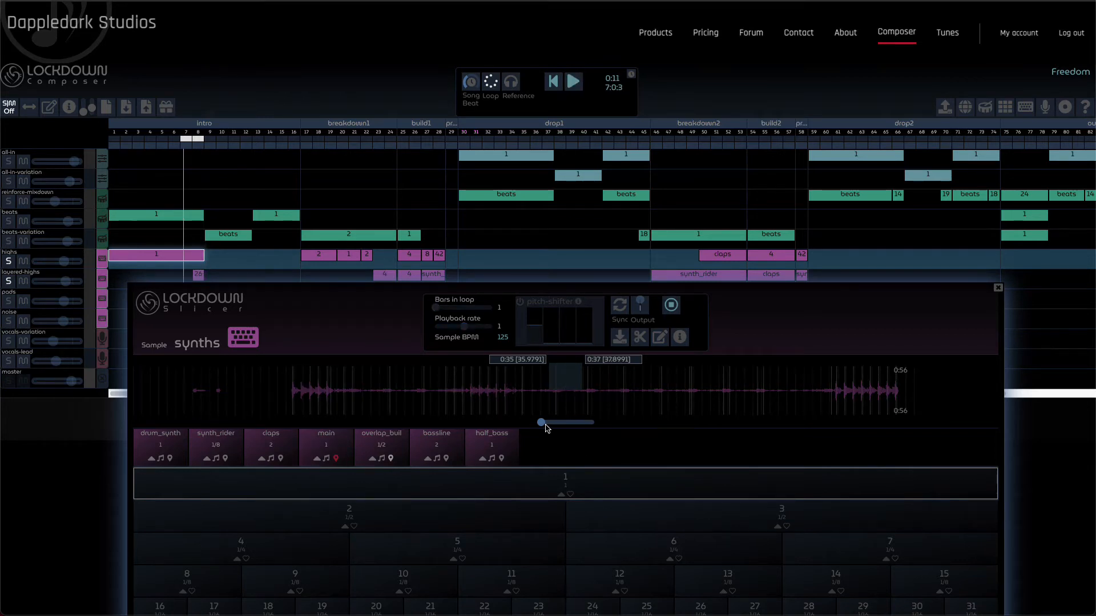
drag(541, 423, 539, 422)
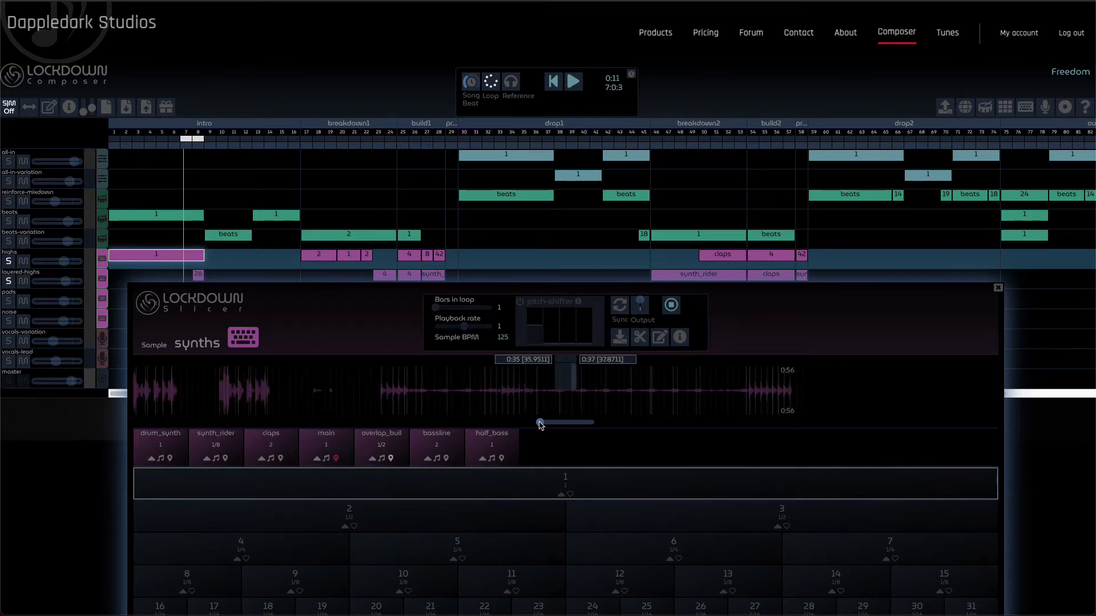
key(Right)
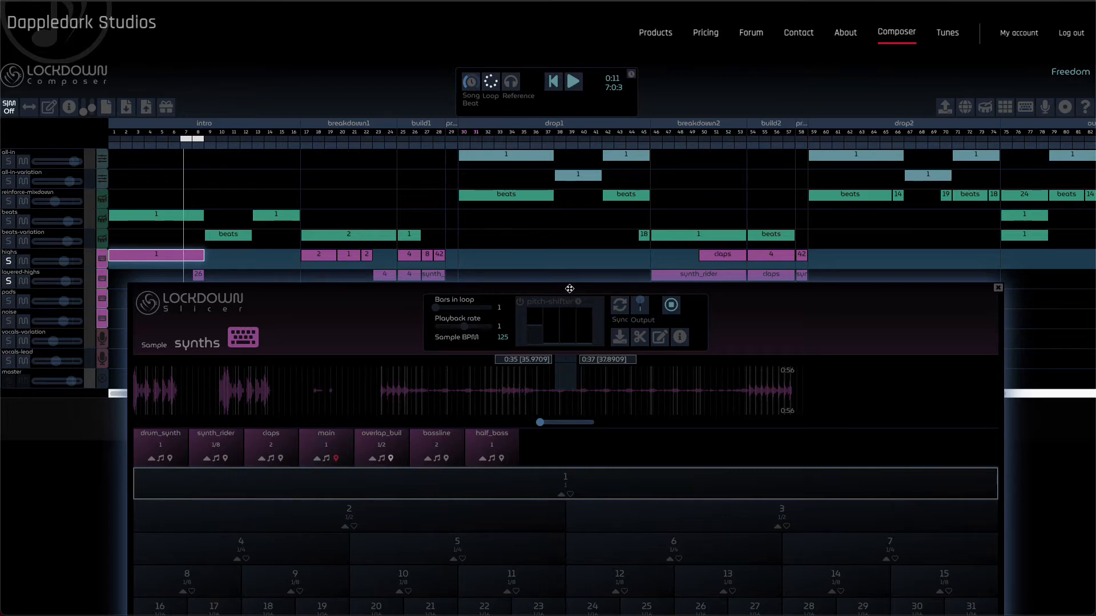
drag(569, 289, 671, 269)
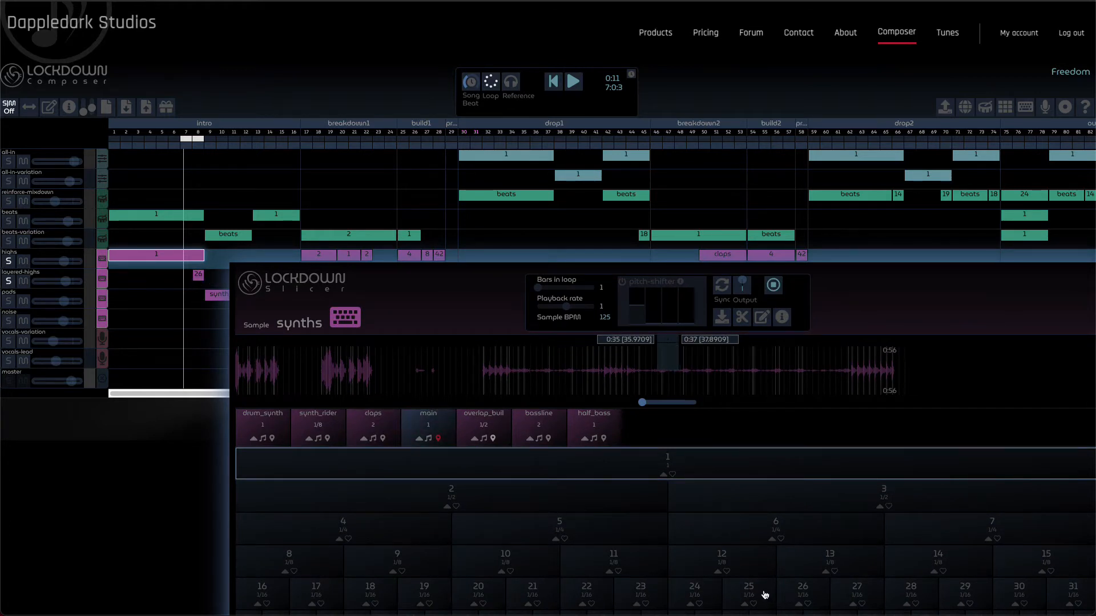
click(800, 592)
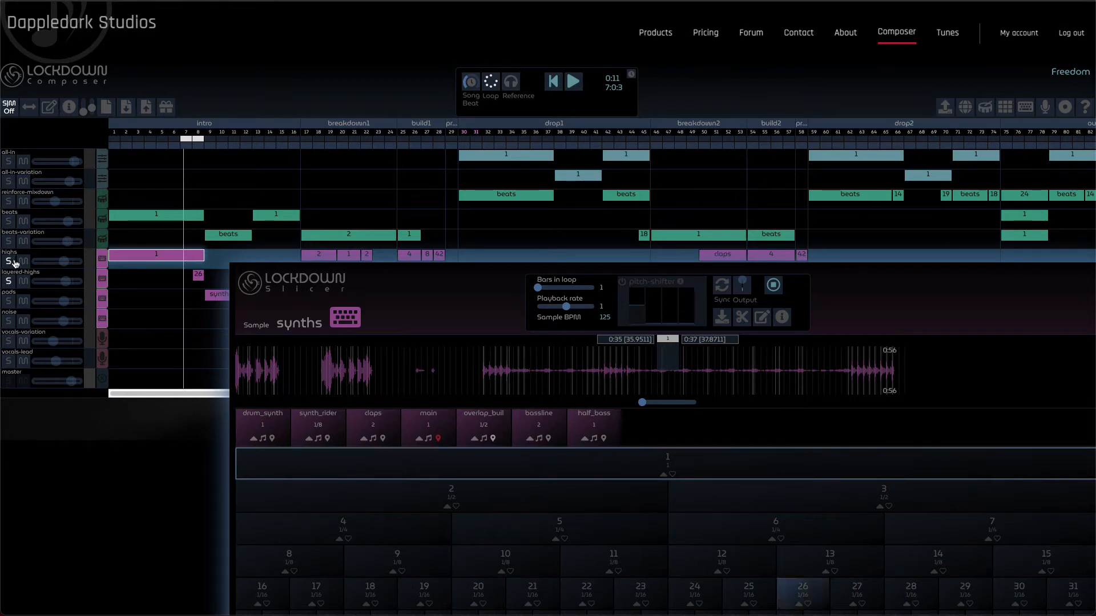
- Loop bar 8 with layered-highs soloed and view the ramping options in clip 26's pattern info
click(199, 141)
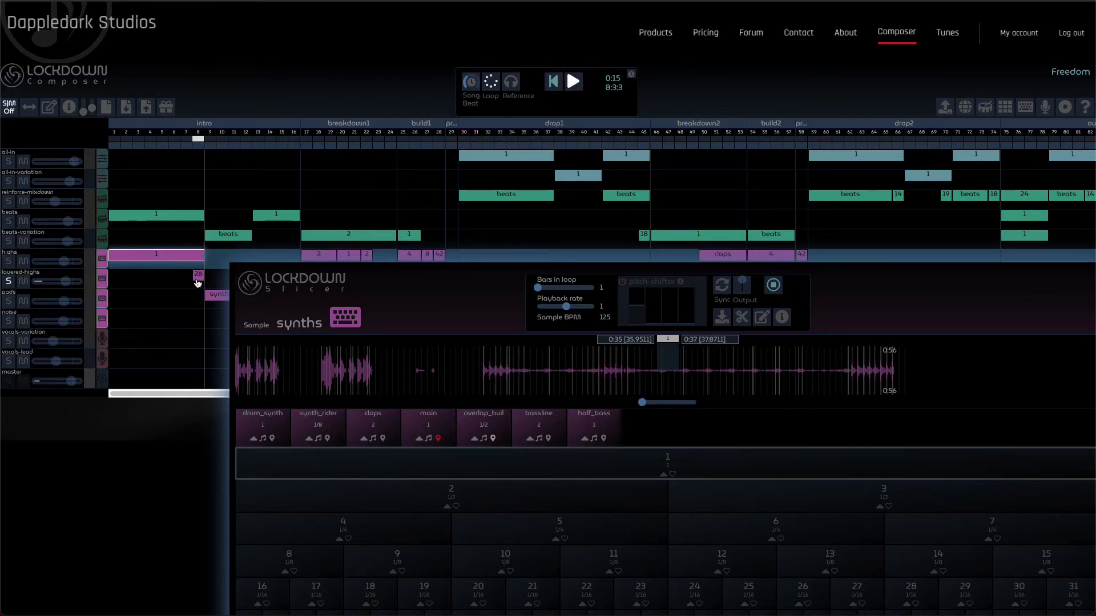
click(71, 108)
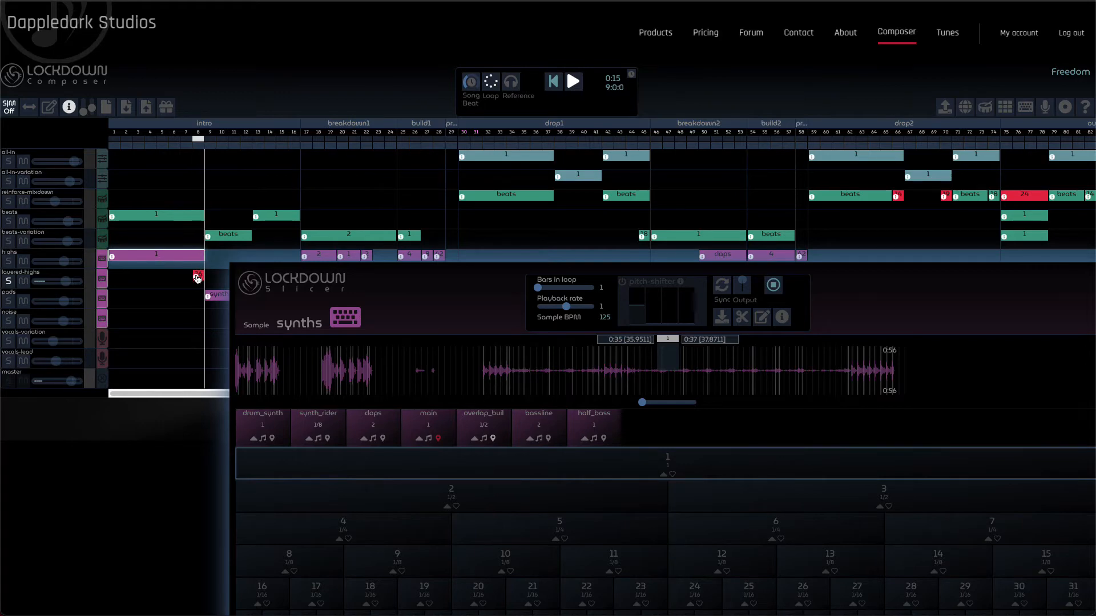
click(197, 277)
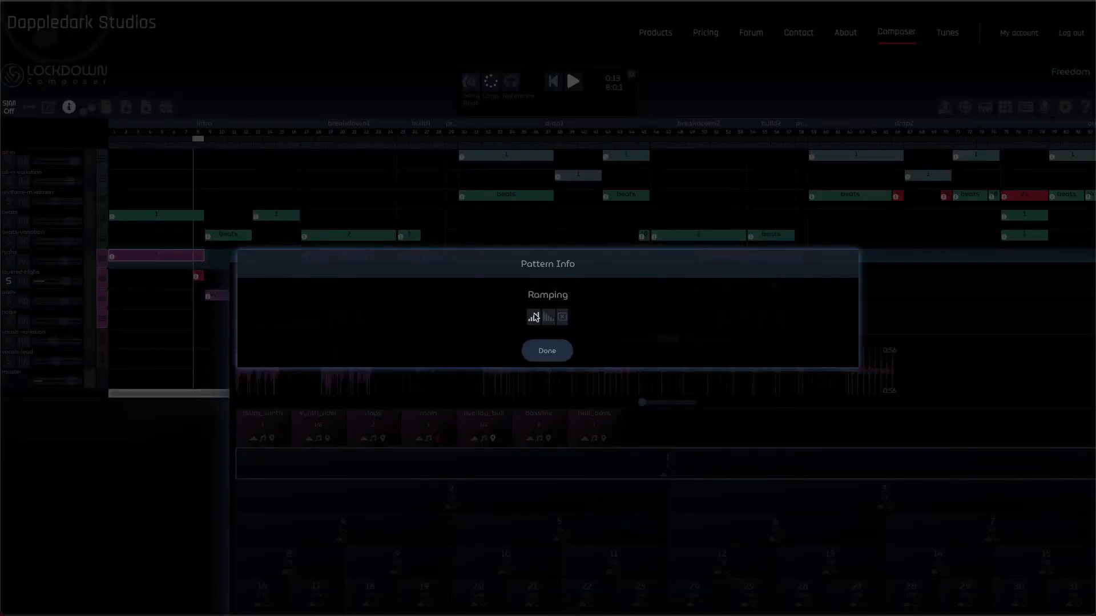
click(548, 352)
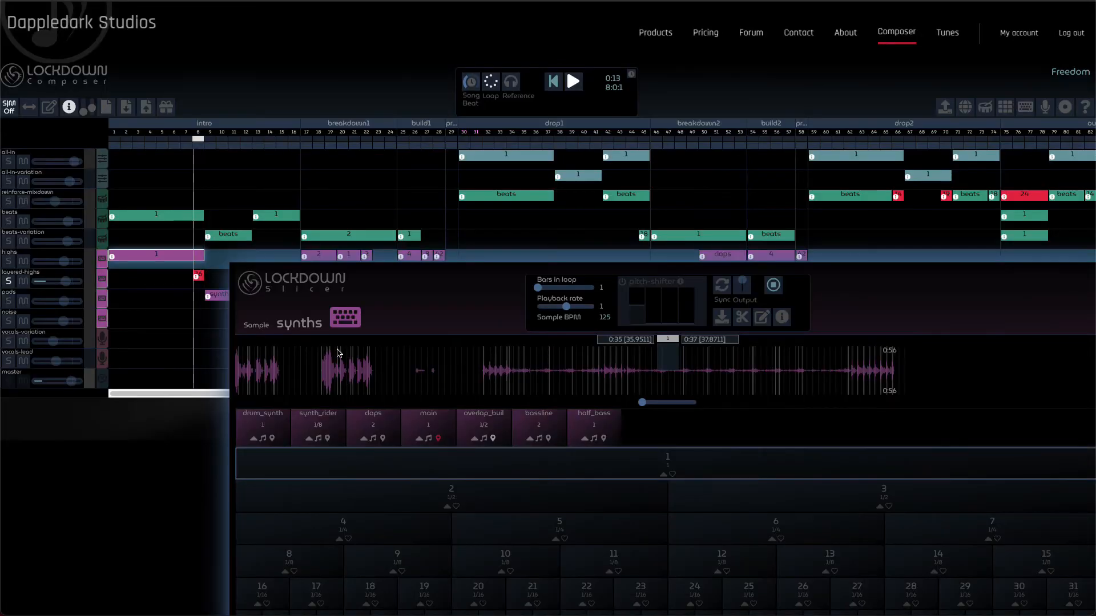
- Solo the pads track over a loop of bars 9 to 12, leave info mode and inspect the synth_rider slice's waveform
drag(690, 268, 577, 313)
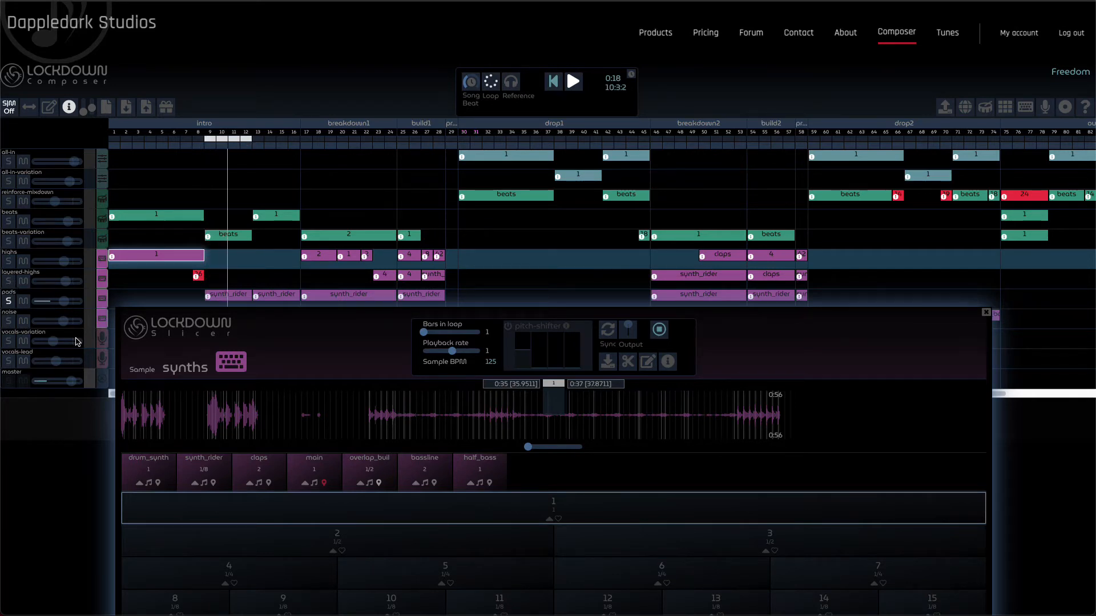
click(69, 107)
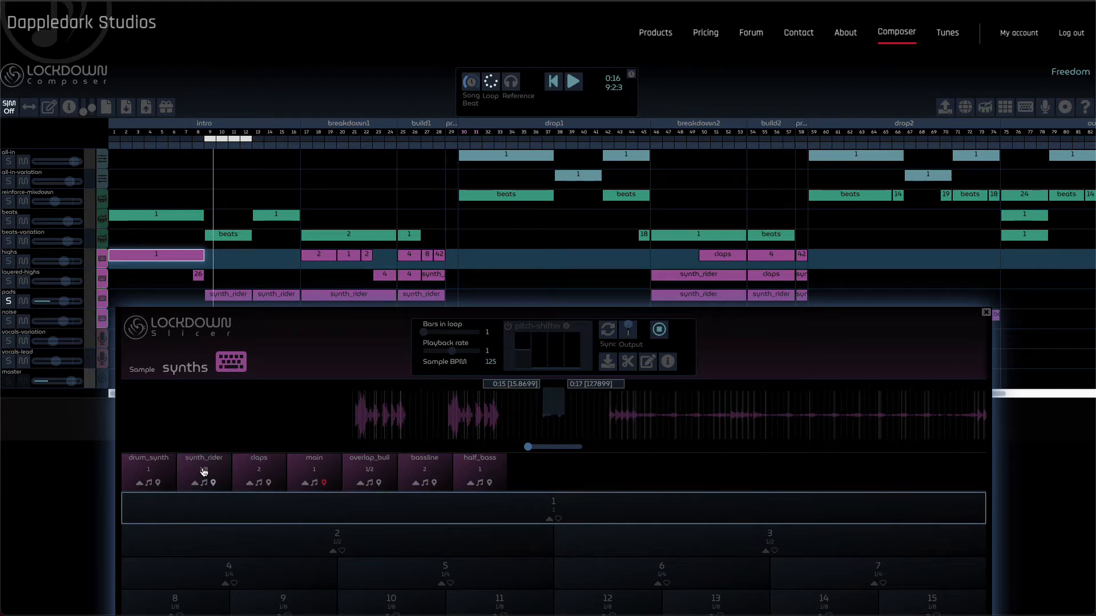
drag(526, 450, 529, 449)
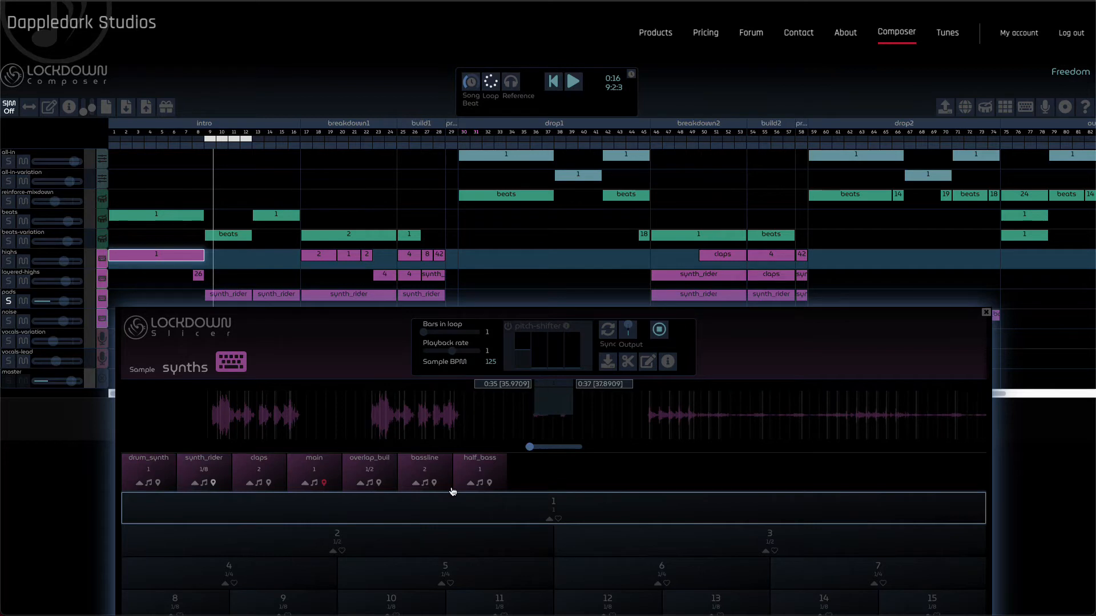
- Solo the highs track and play breakdown1 looped over bars 17 to 21
click(340, 142)
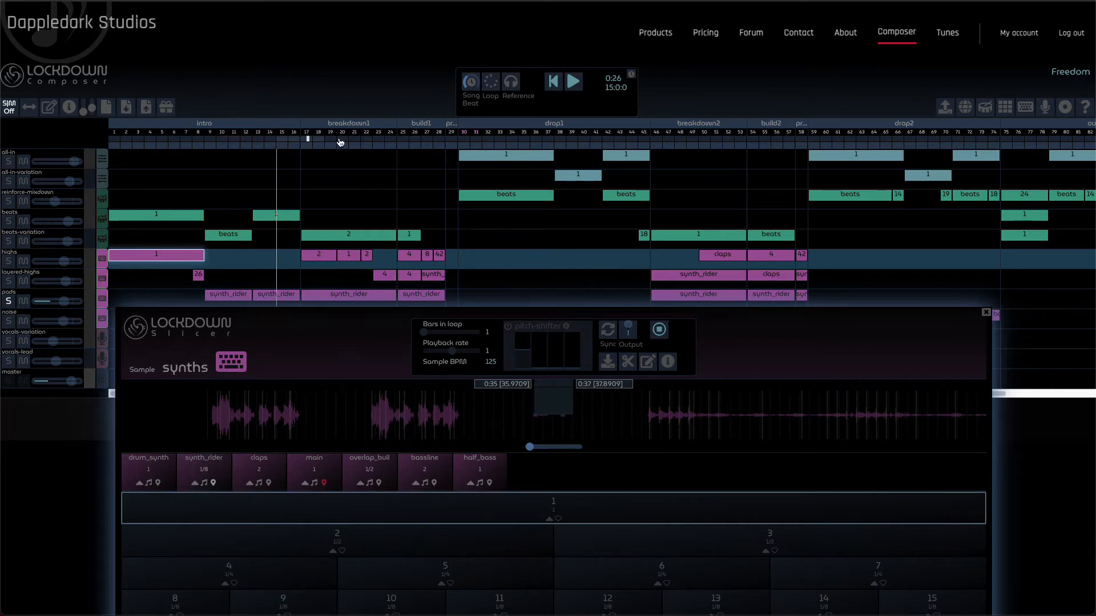
click(354, 142)
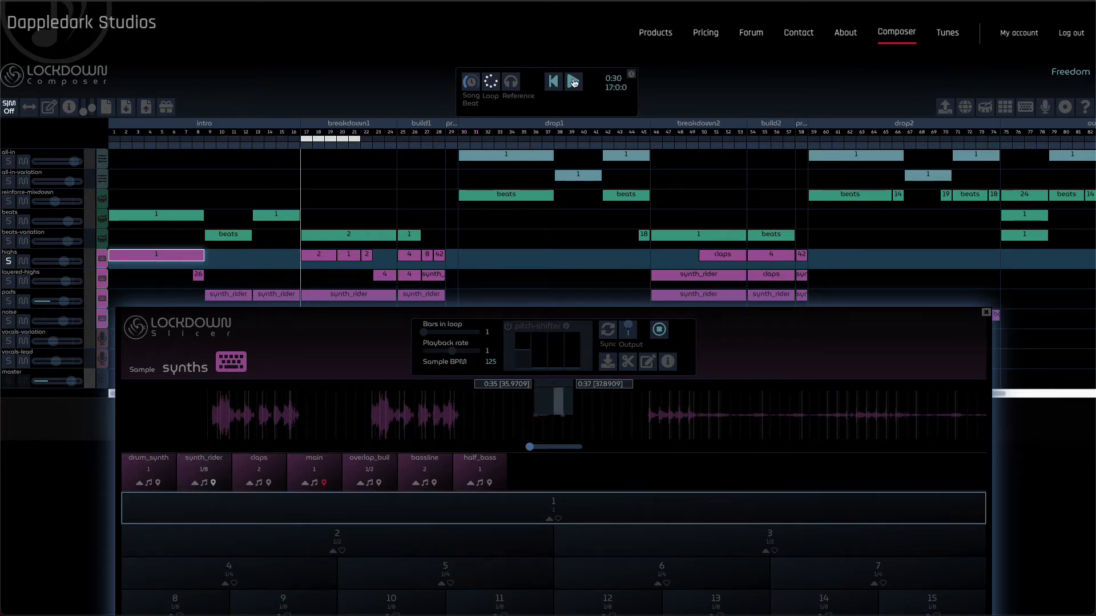
click(575, 82)
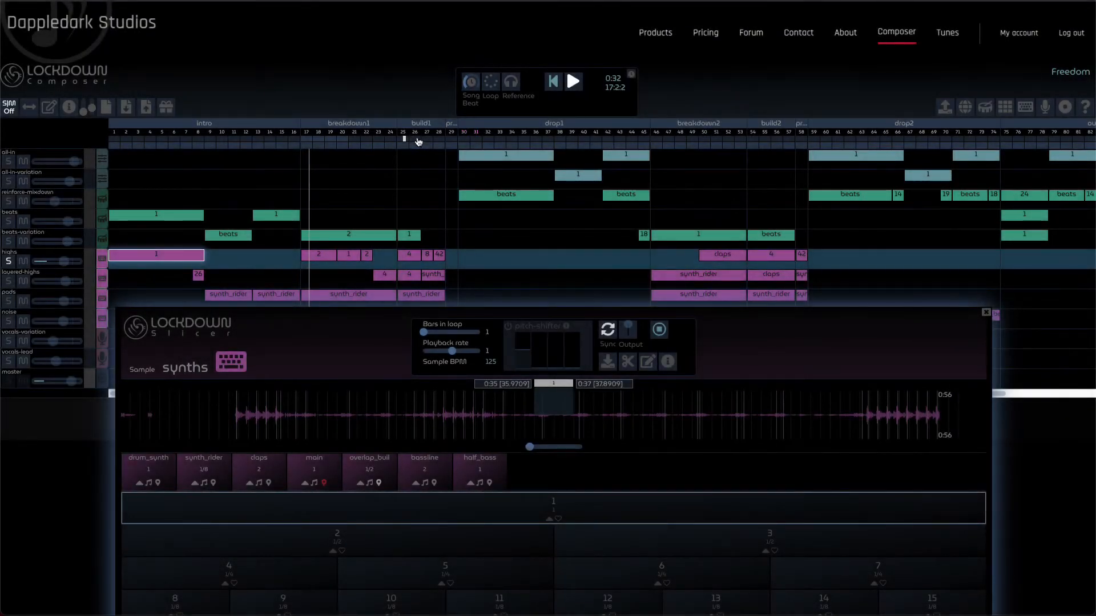
- Loop bars 25 to 28 of build1 and audition the synths slices its highs clips use, including slice 42
drag(419, 142, 444, 143)
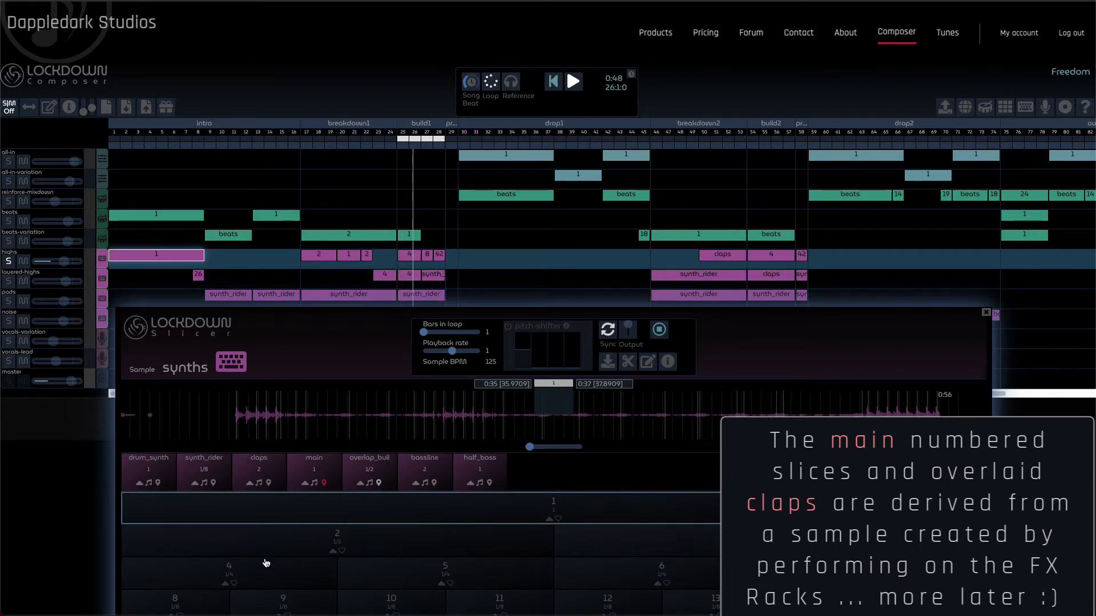
drag(258, 325, 625, 221)
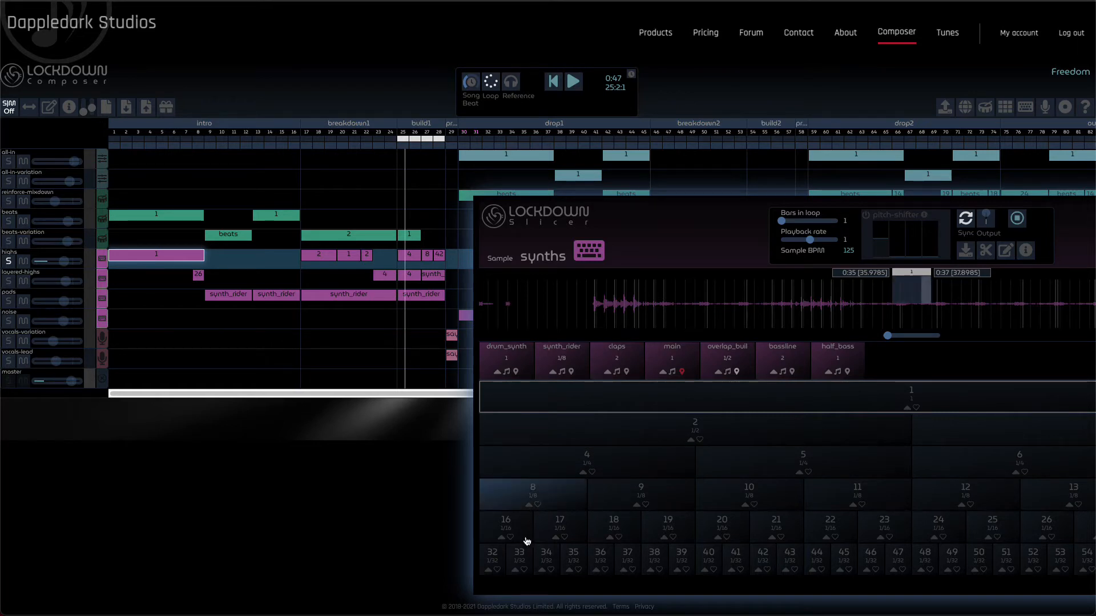
click(760, 557)
- Solo the vocals-variation track and play a loop of bar 29 with the timeline enlarged
click(455, 142)
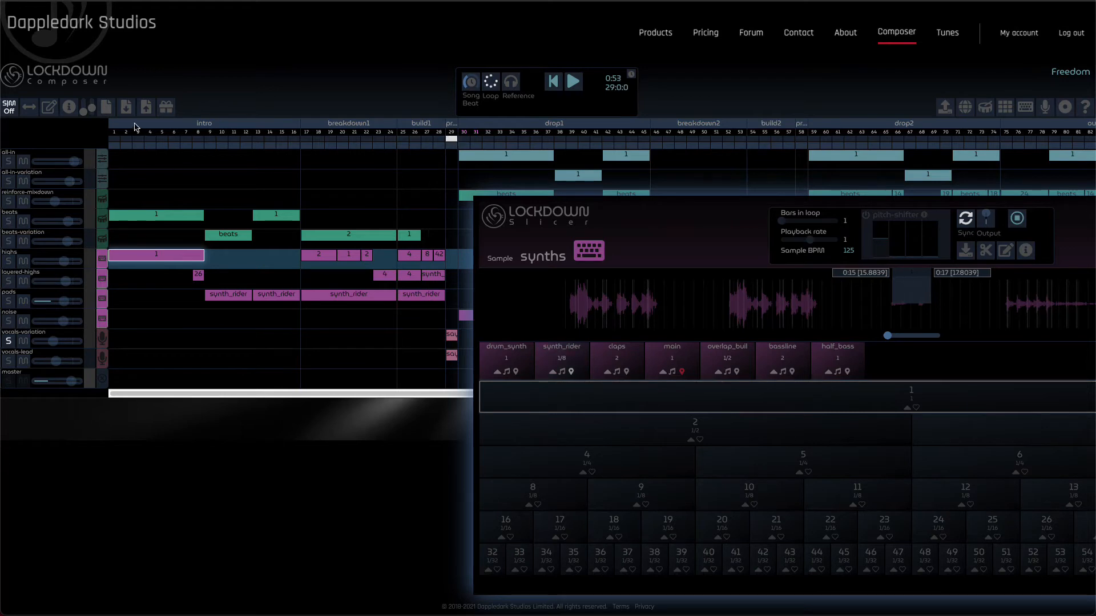
click(91, 110)
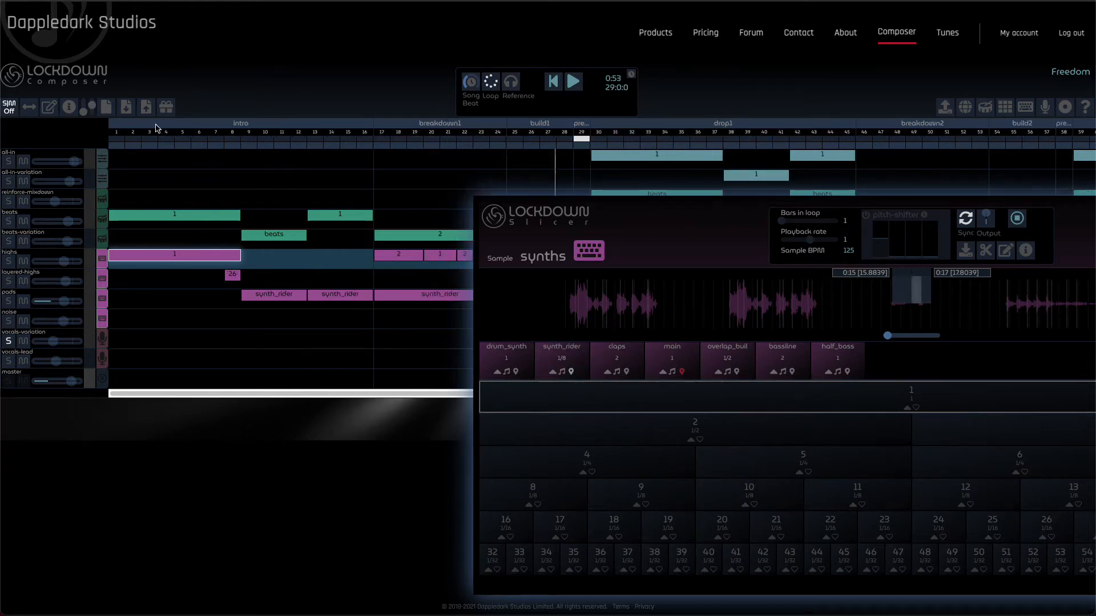
drag(601, 211, 733, 192)
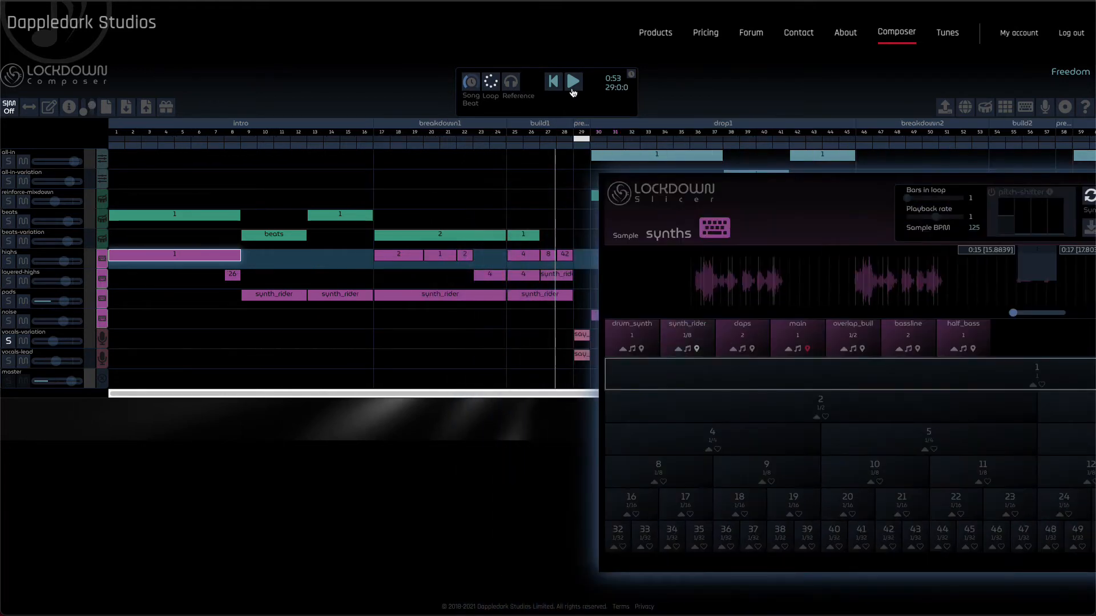
click(573, 83)
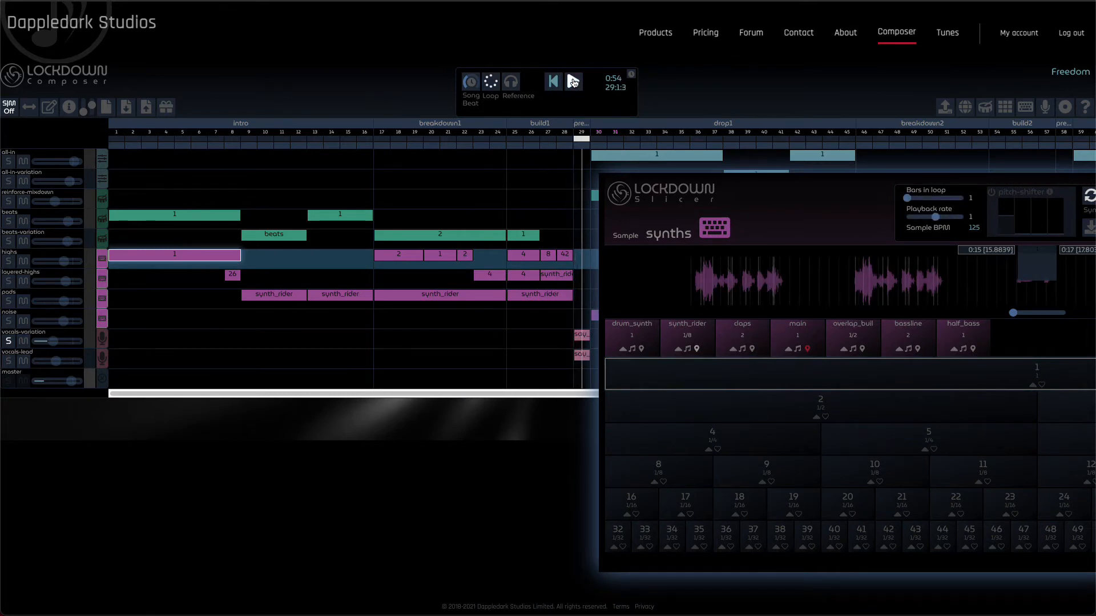
- Open the bar 29 vocals-variation clip in the Slicer and audition the say_something slice of the vocals sample
click(581, 340)
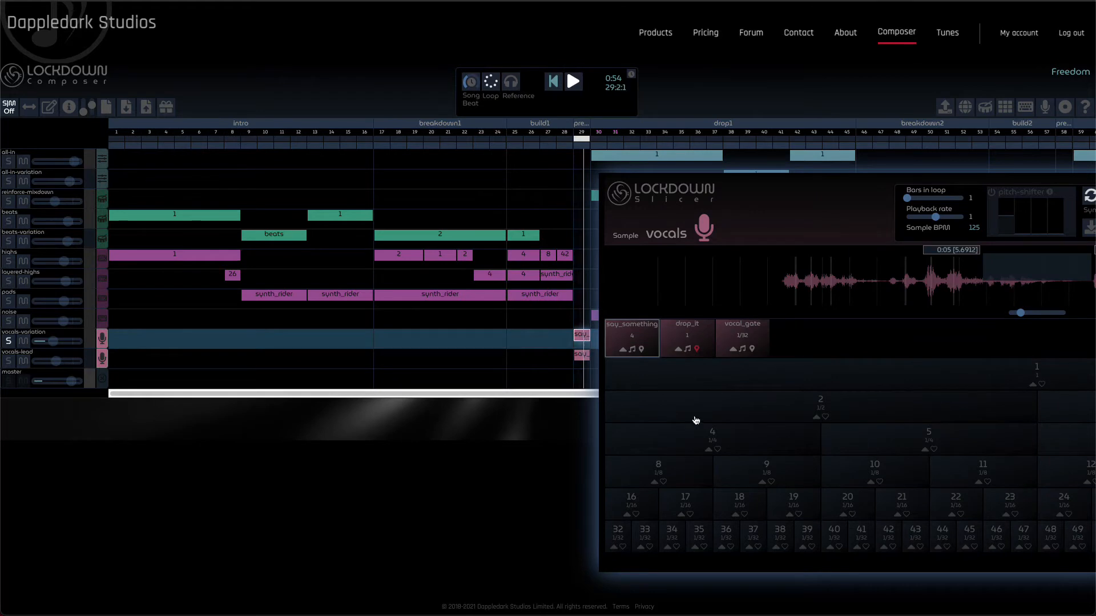
click(631, 337)
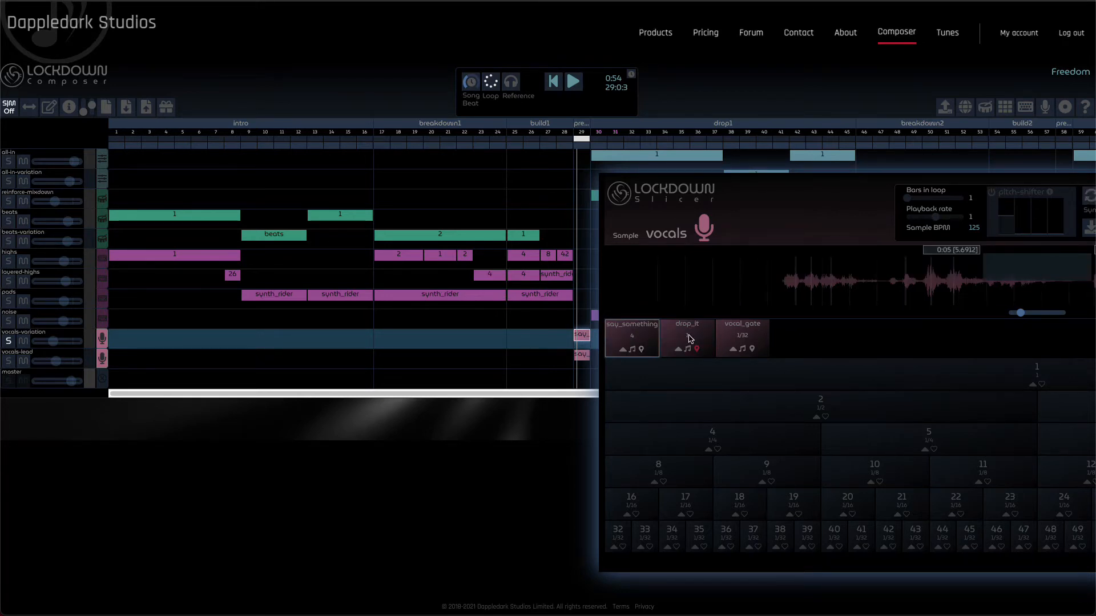
drag(860, 195, 739, 387)
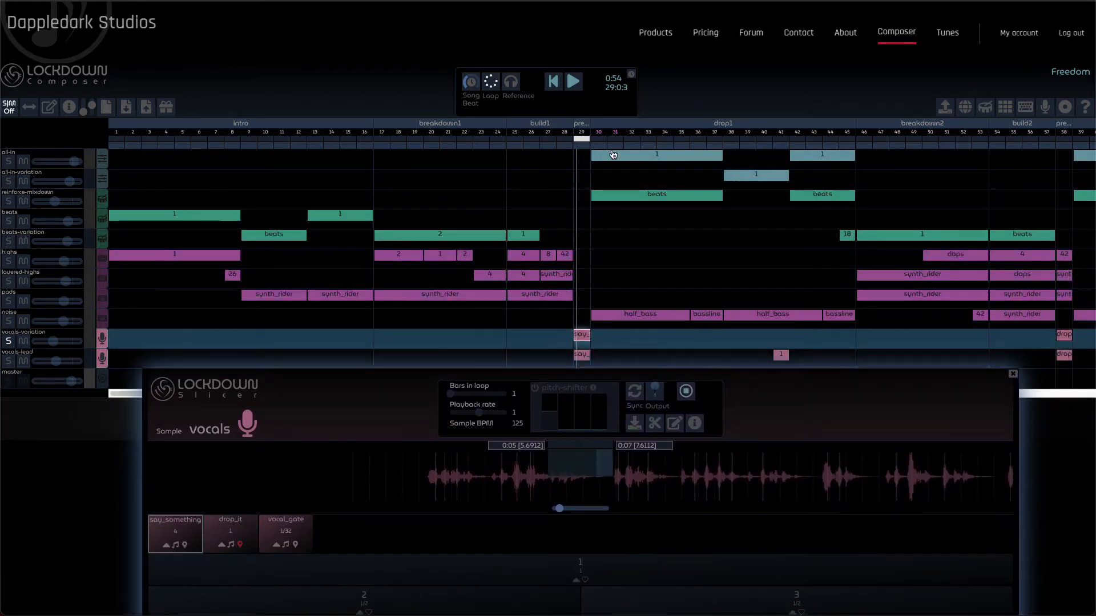
- Loop bars 30 to 37 of drop1 and start playback
click(717, 140)
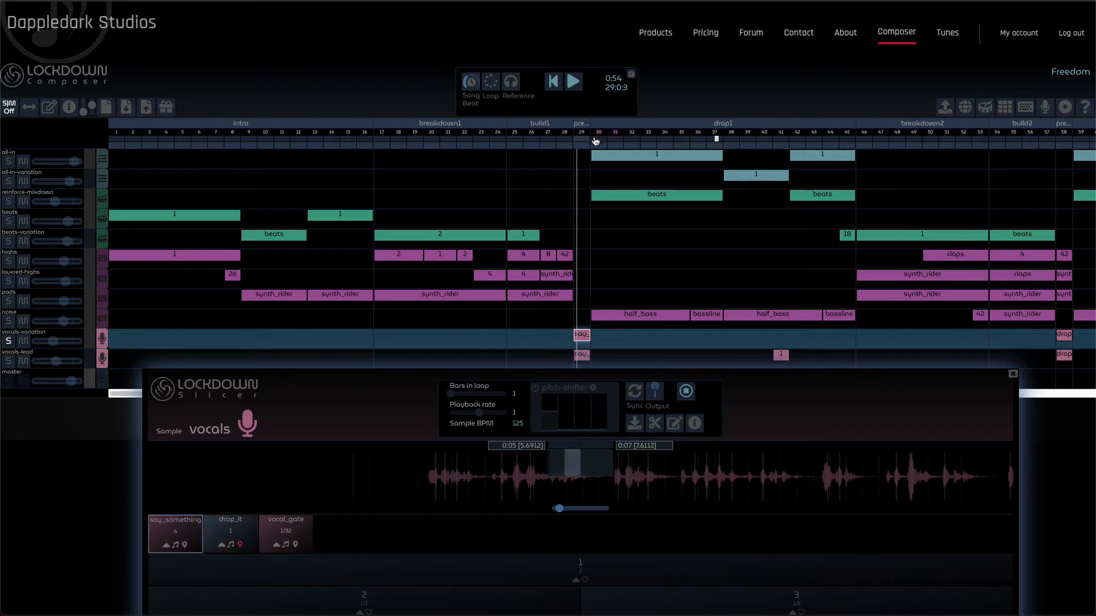
click(595, 141)
click(571, 83)
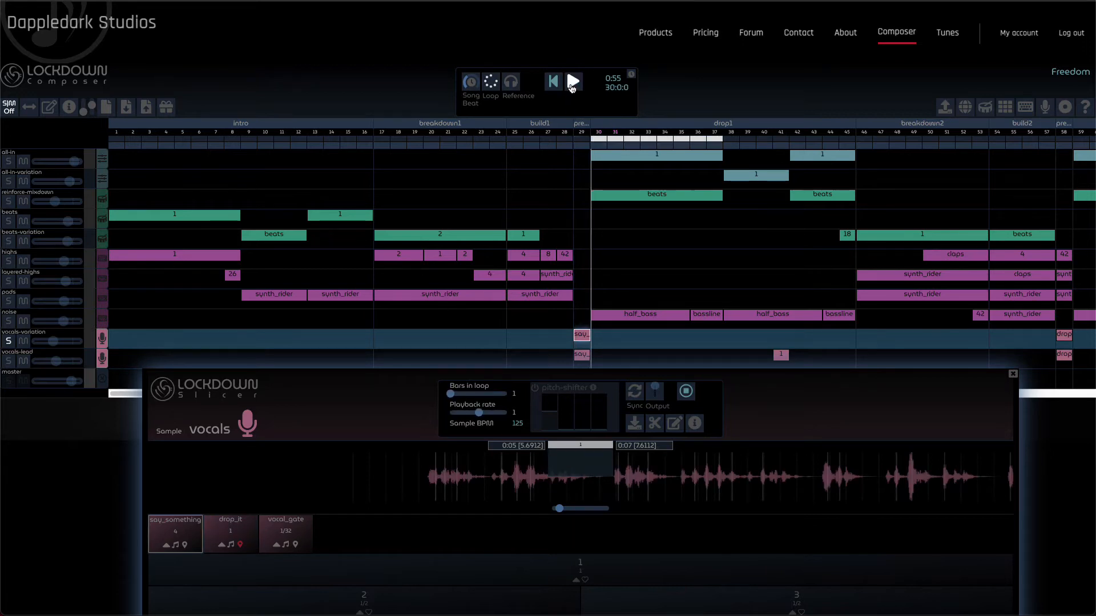
- Clear the existing solo, solo the all-in track and inspect its first drop1 clip's main slice in the Slicer
click(11, 110)
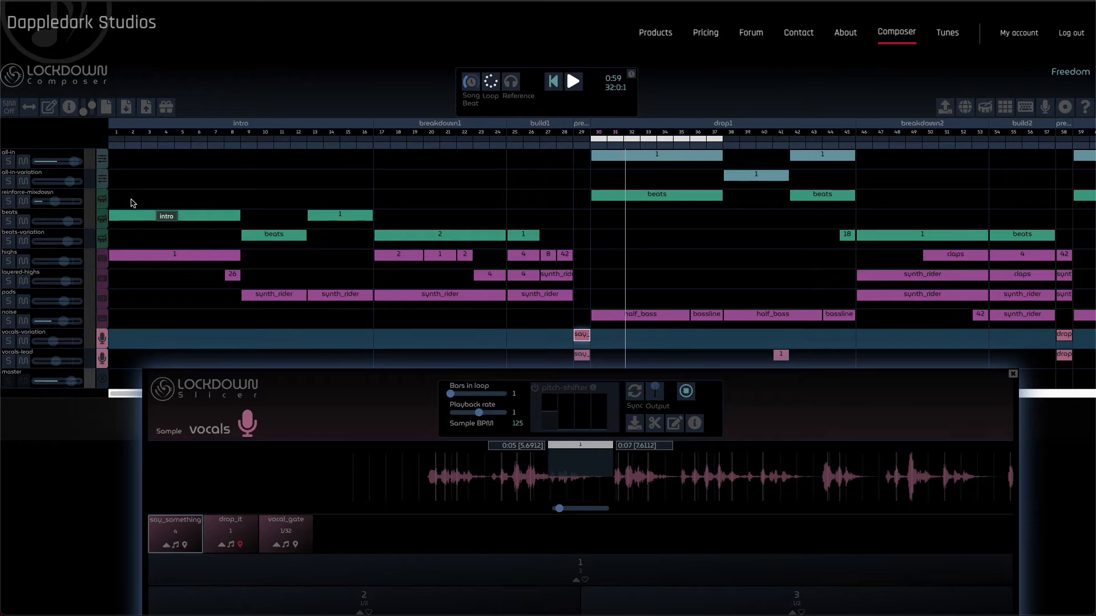
click(8, 162)
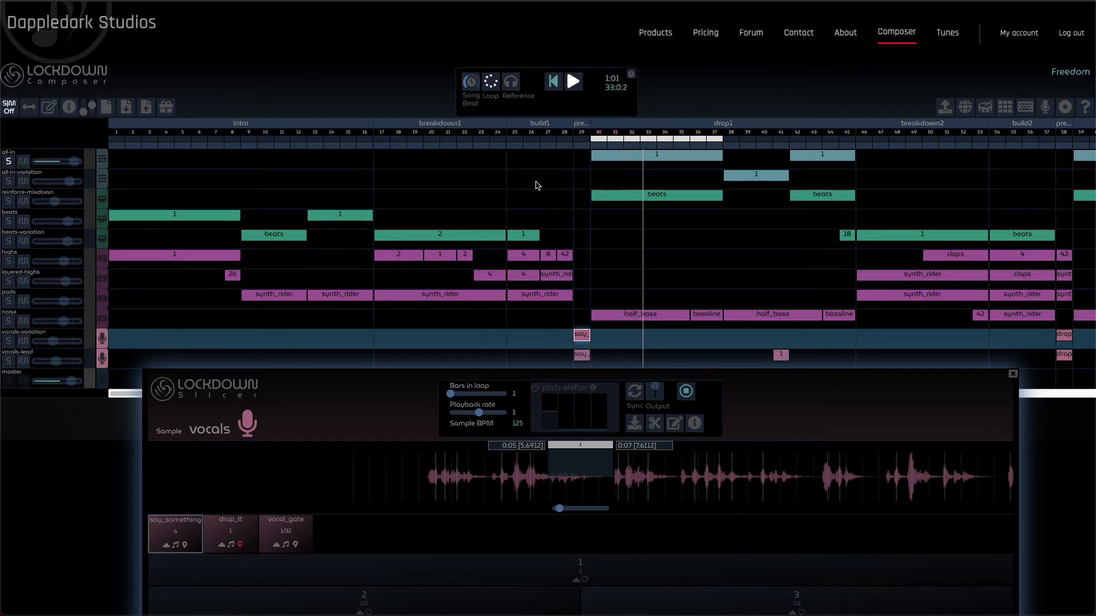
click(656, 158)
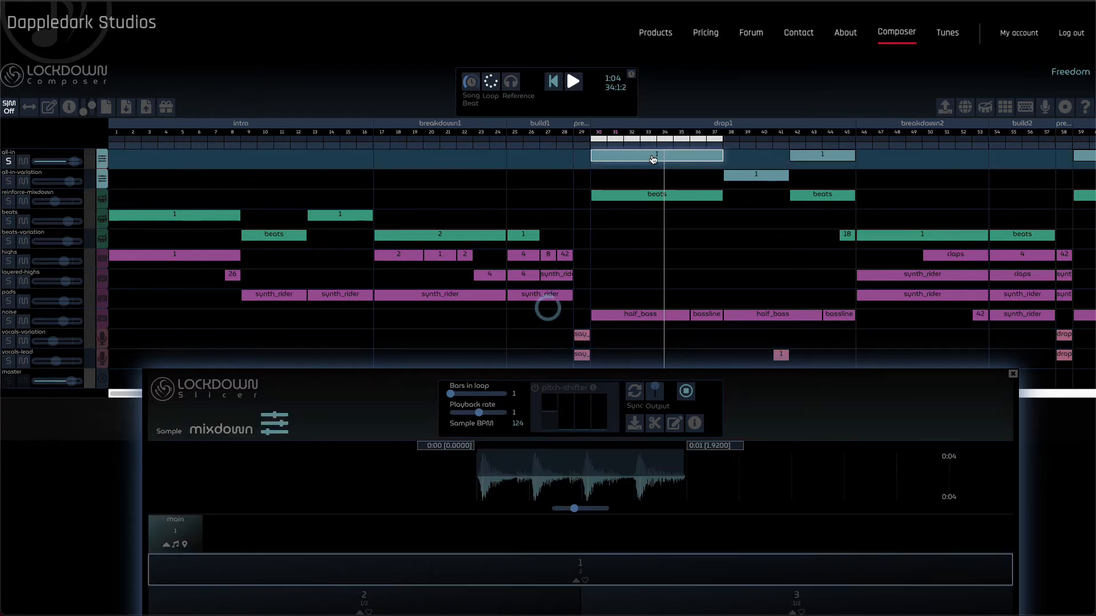
click(177, 533)
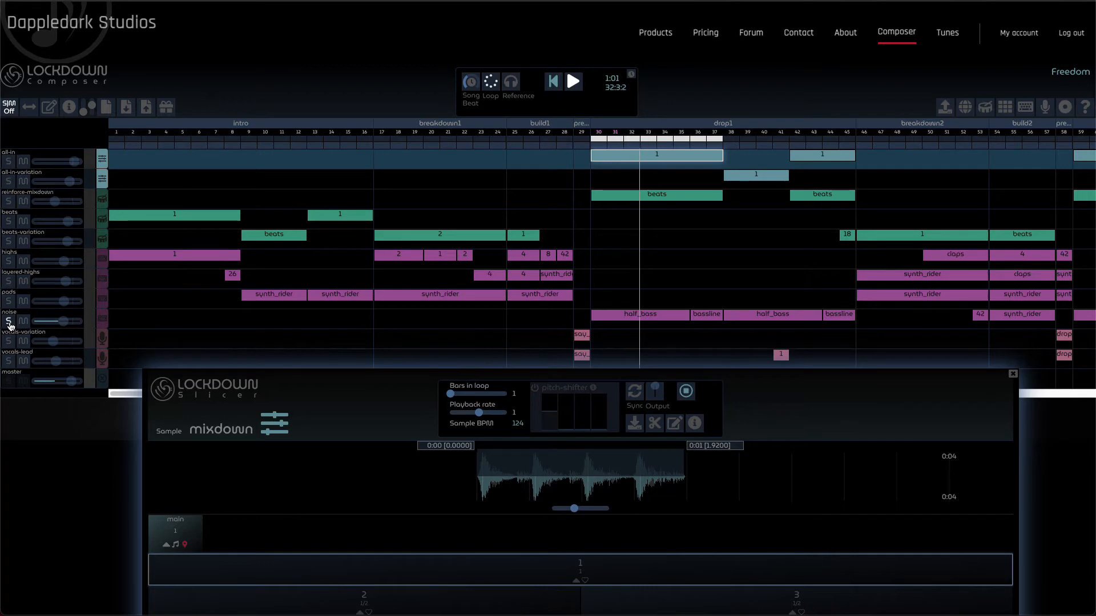
- With the noise track soloed, open its first half_bass clip in the Slicer and inspect the synths waveform more closely
click(638, 318)
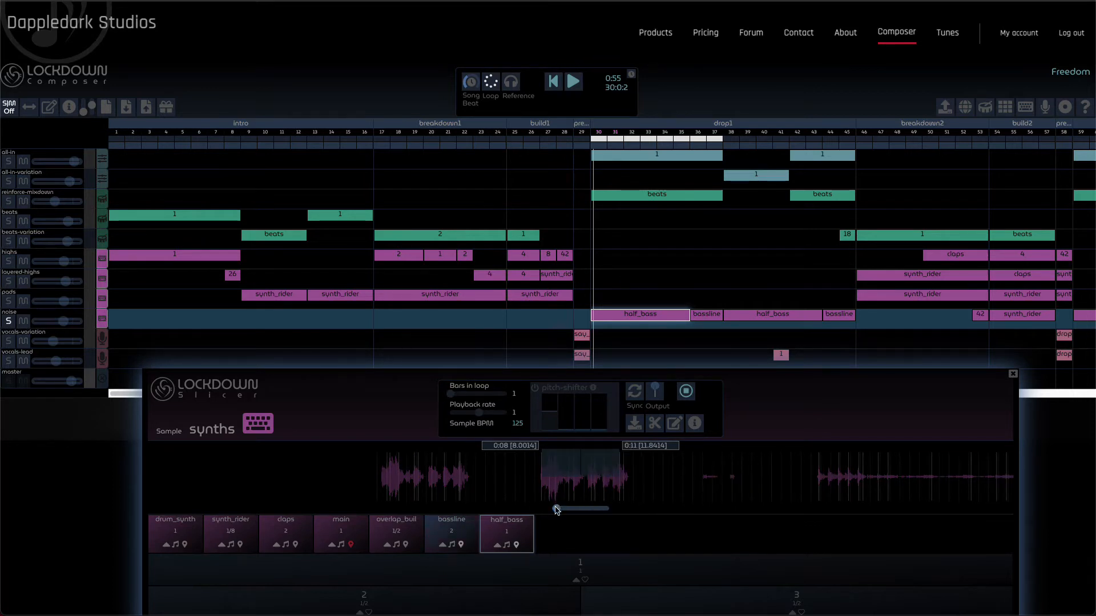
drag(556, 509, 565, 511)
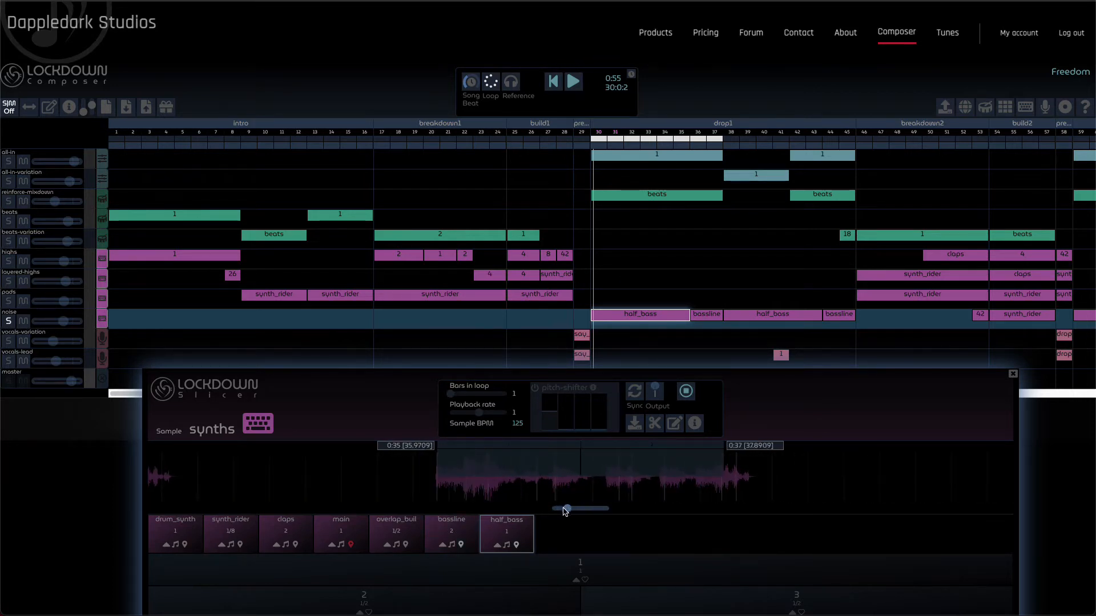
- Audition the half_bass slice of the synths sample and play the looped drop1 bars on the soloed noise track
click(508, 535)
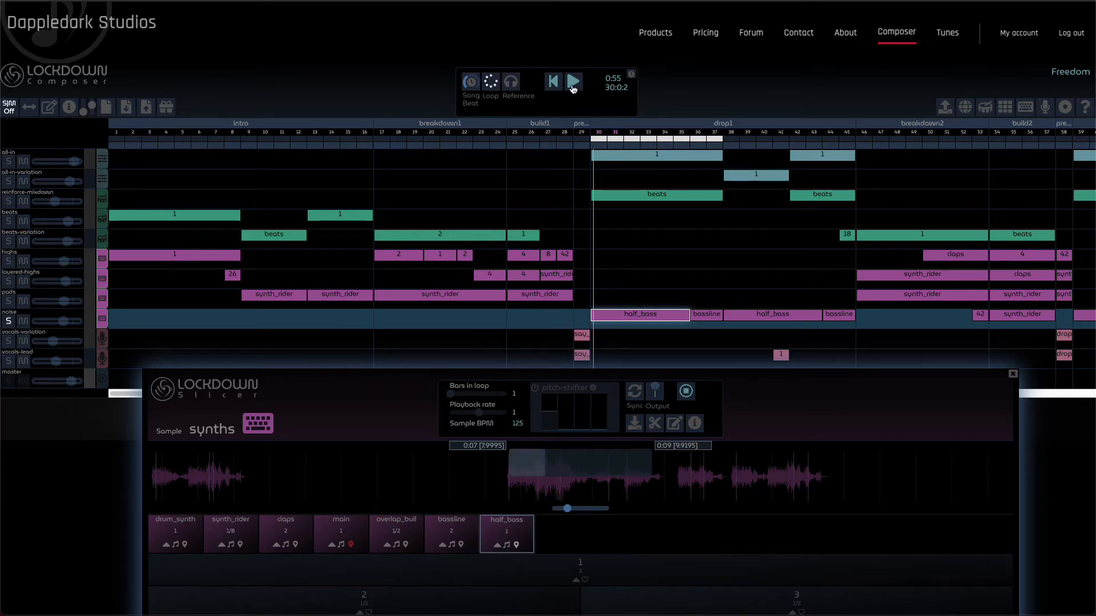
click(573, 82)
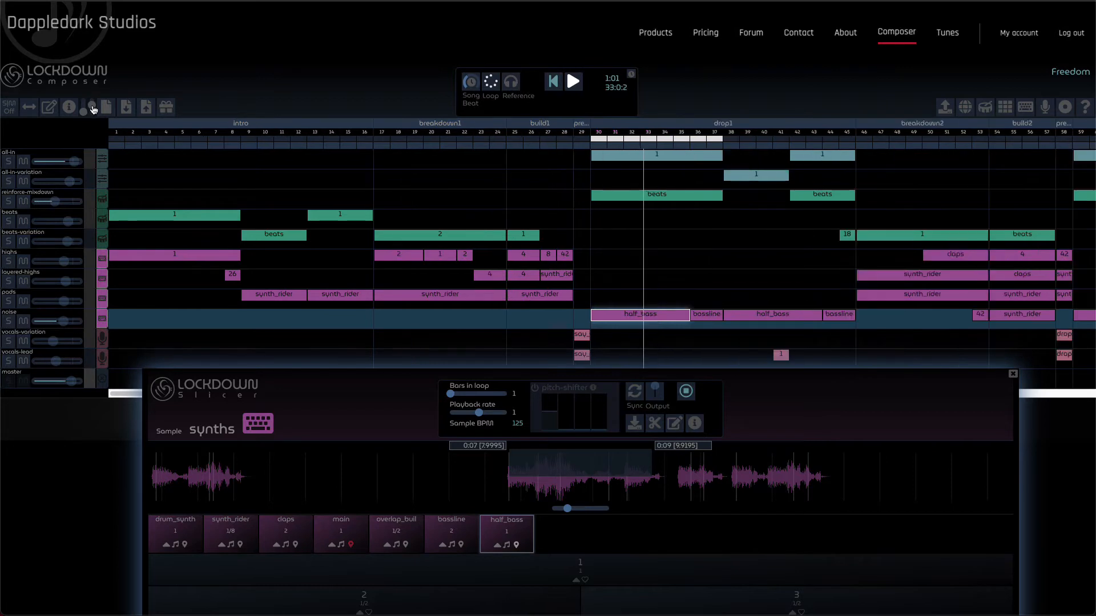
- Loop bar 66 of drop2, open the reinforce-mixdown clip there in the Slicer and audition slice 14 of the drums sample
drag(93, 109, 93, 113)
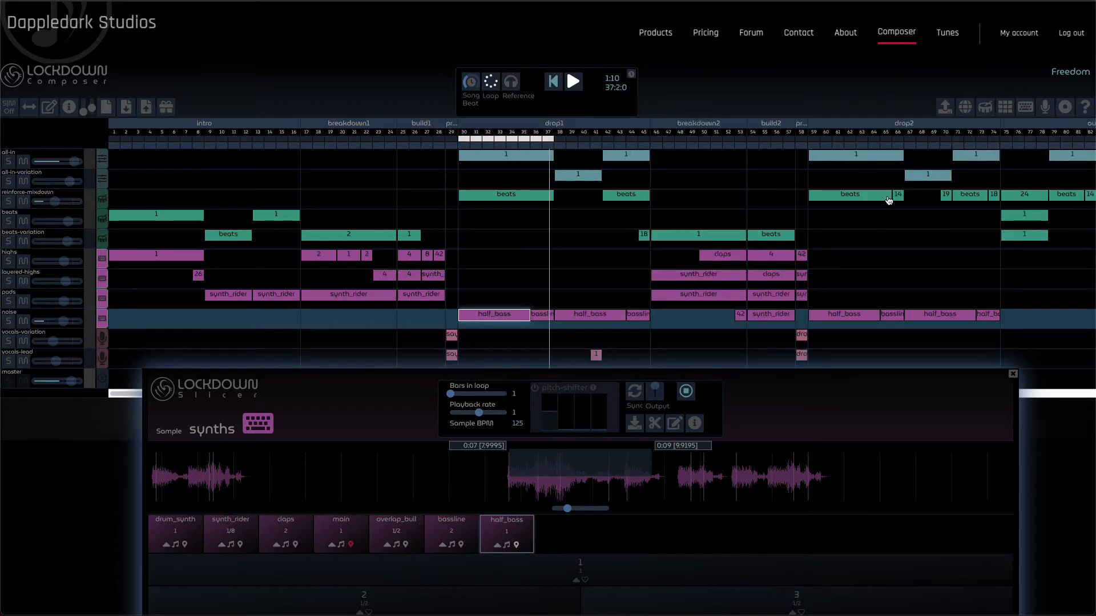
click(896, 140)
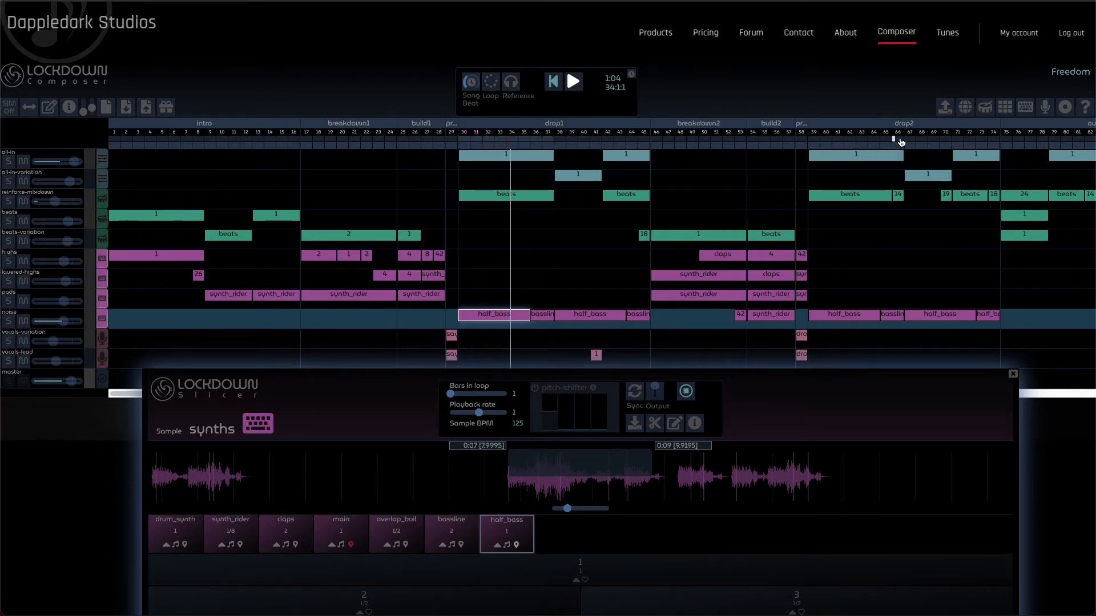
click(900, 141)
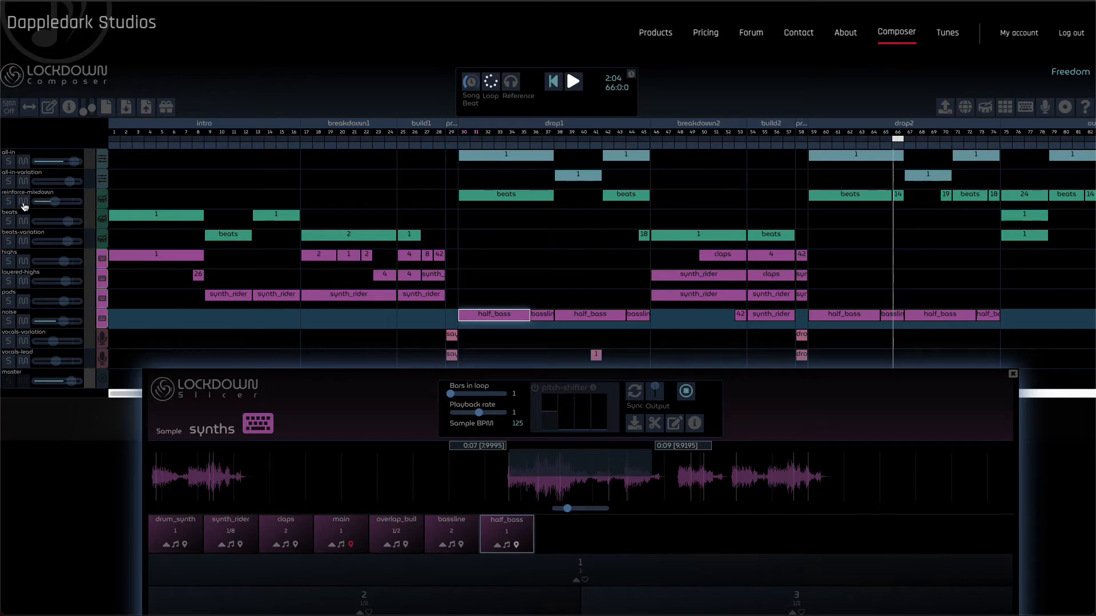
click(899, 196)
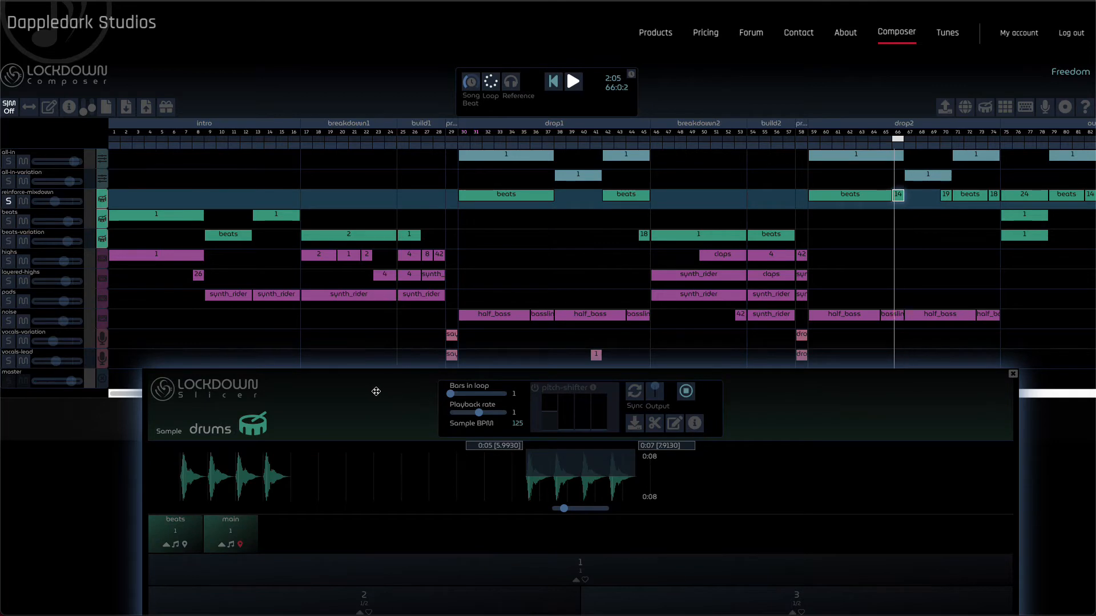
drag(863, 394, 716, 185)
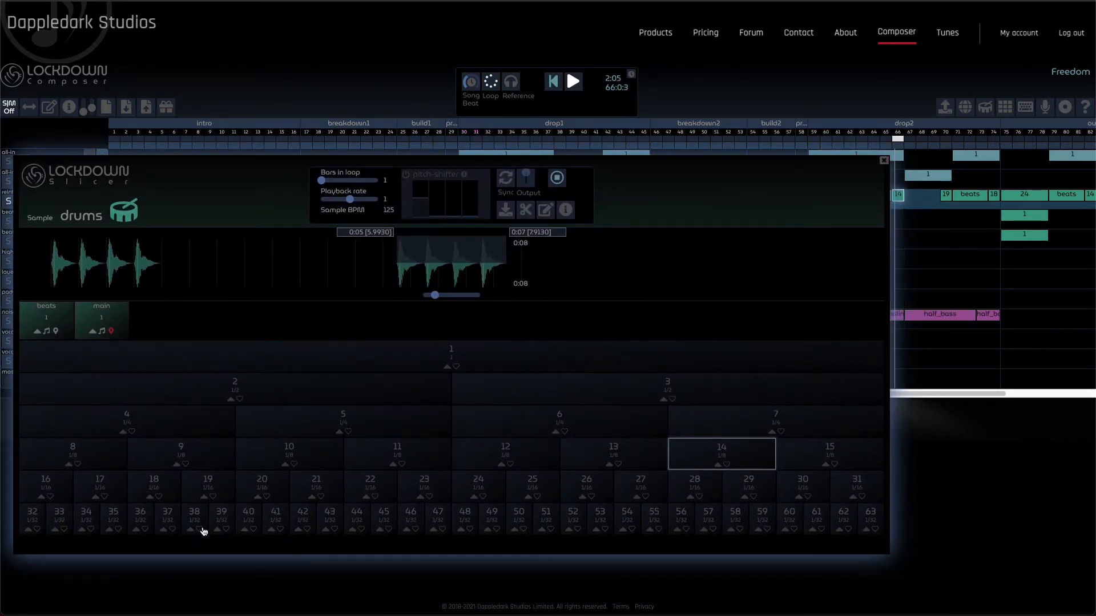
click(704, 454)
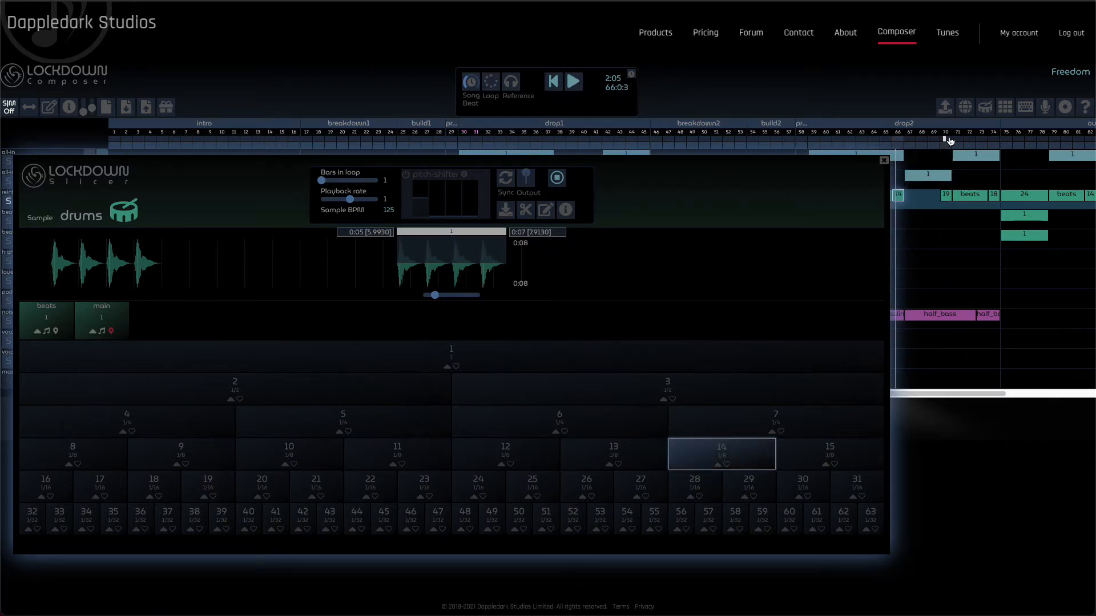
- Loop bar 70 of drop2, play it and audition slice 19 of the drums sample
click(949, 139)
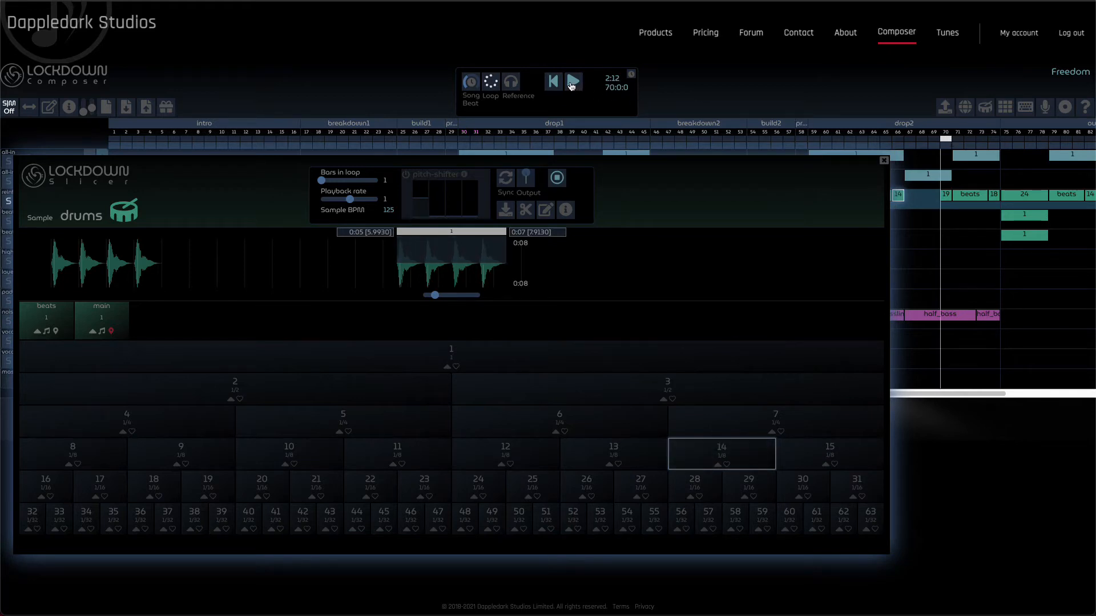
click(571, 86)
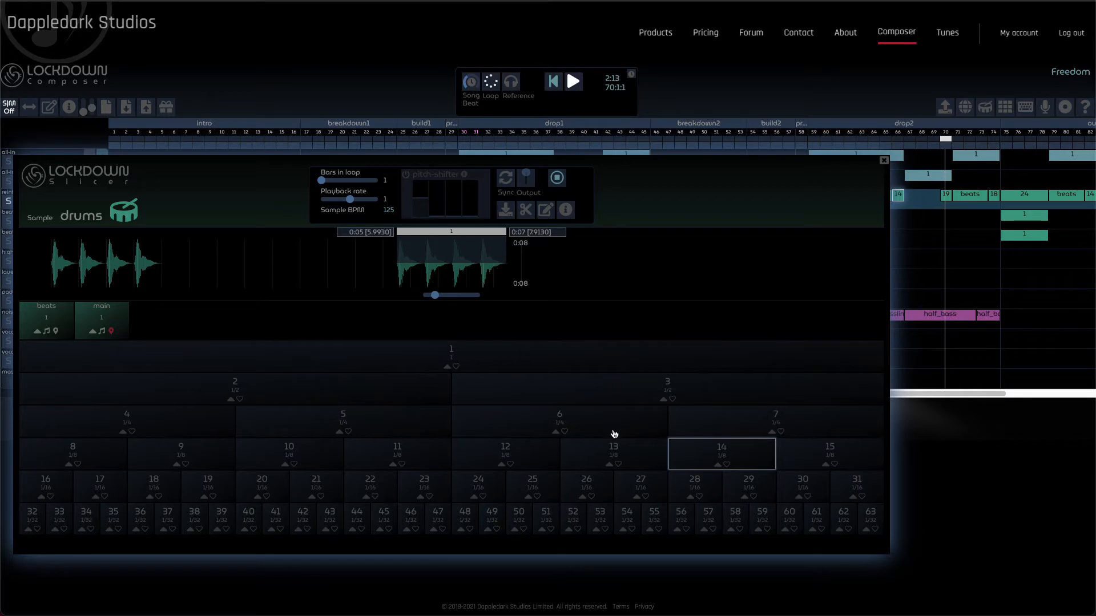
click(207, 484)
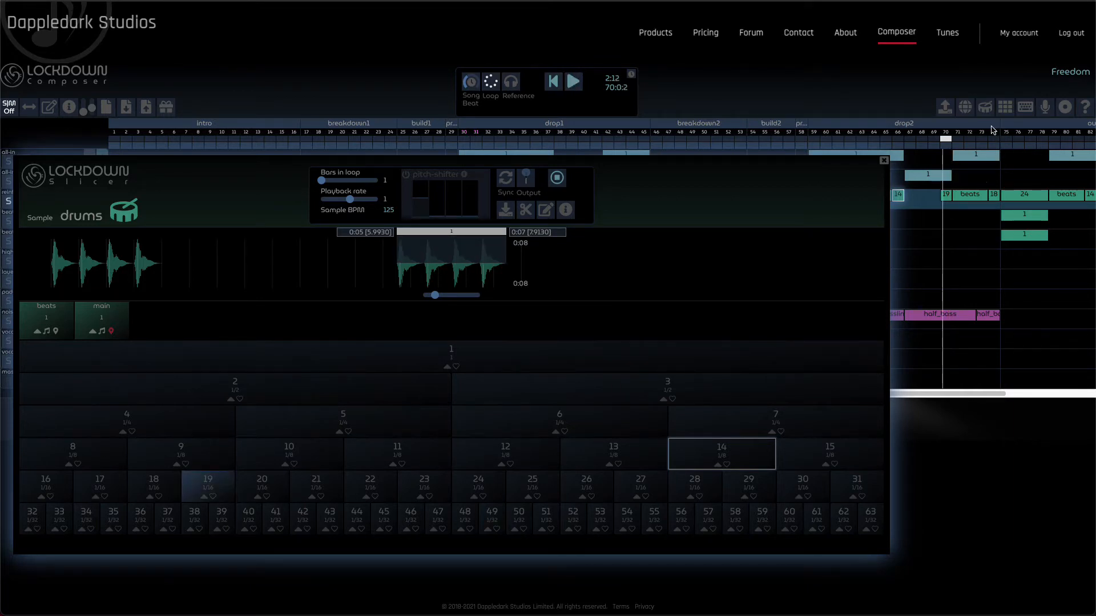
- Extend the check to bars 75 to 78 by looping them, and audition slice 24 of the drums sample
click(994, 141)
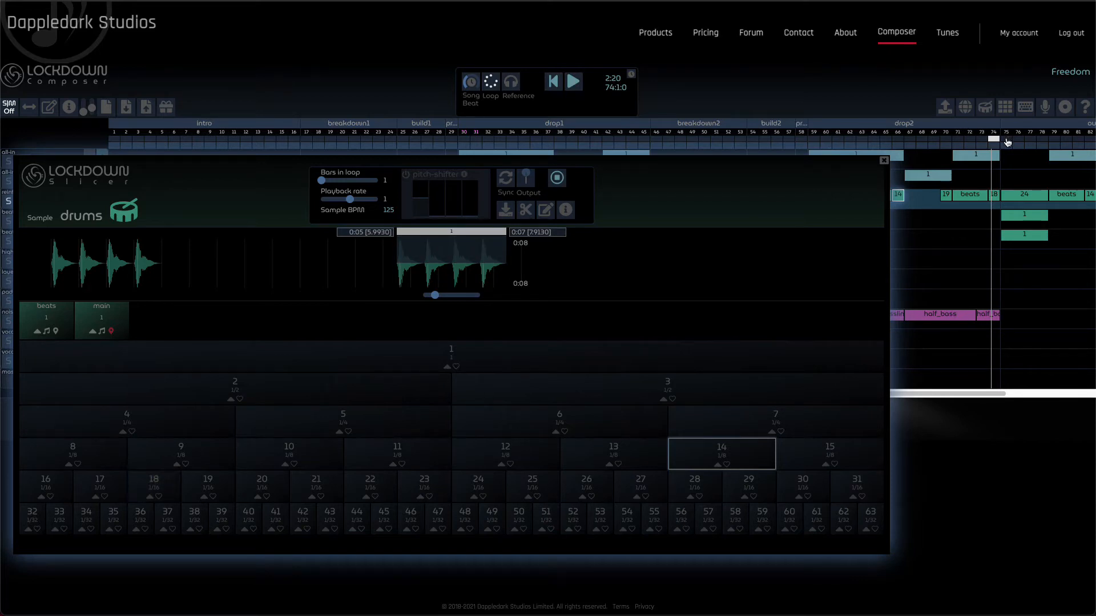
click(1043, 143)
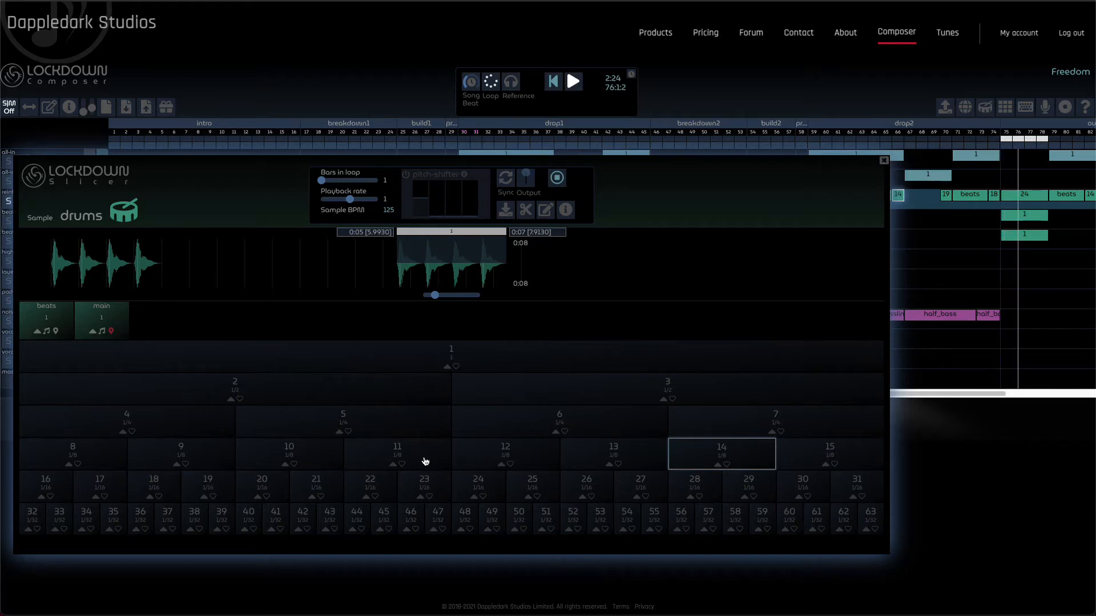
click(479, 491)
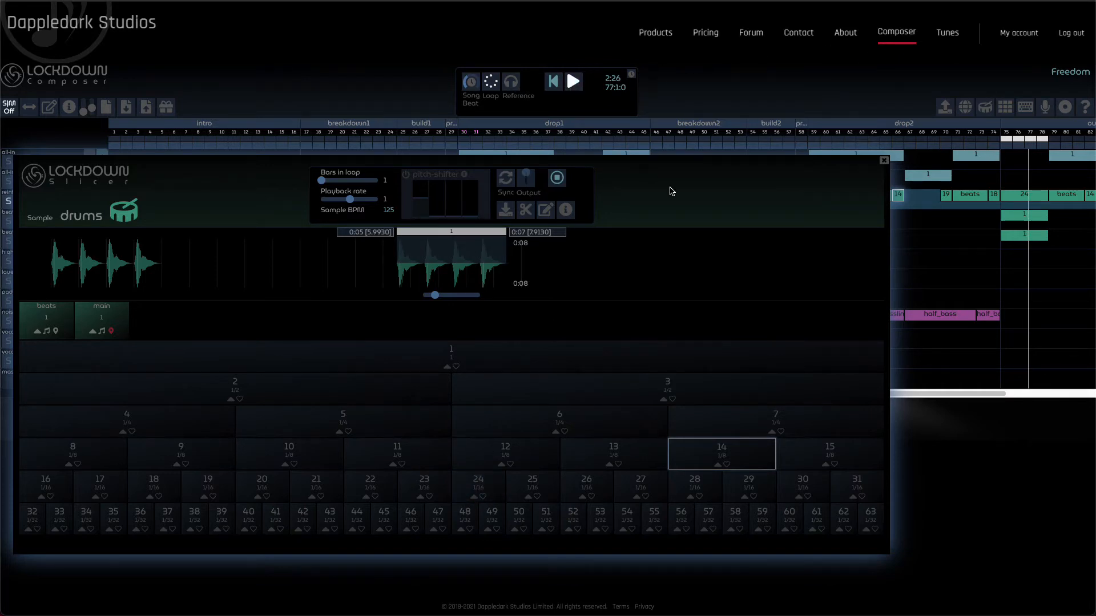
- Examine the Ramping options in the Pattern Info of the reinforce-mixdown clip at bars 75 to 78
drag(671, 191, 788, 413)
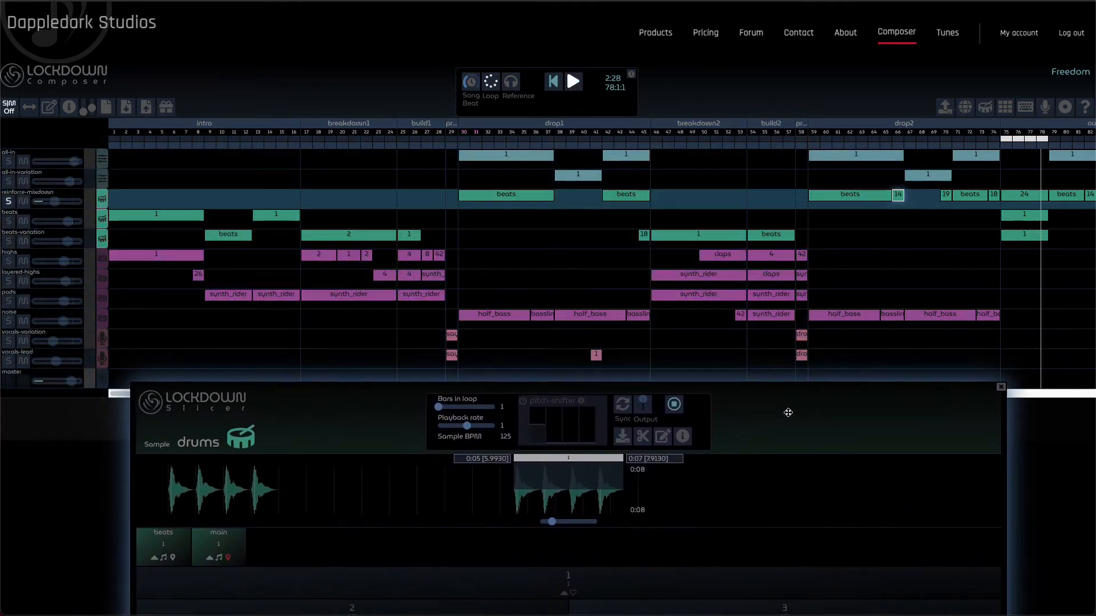
click(69, 107)
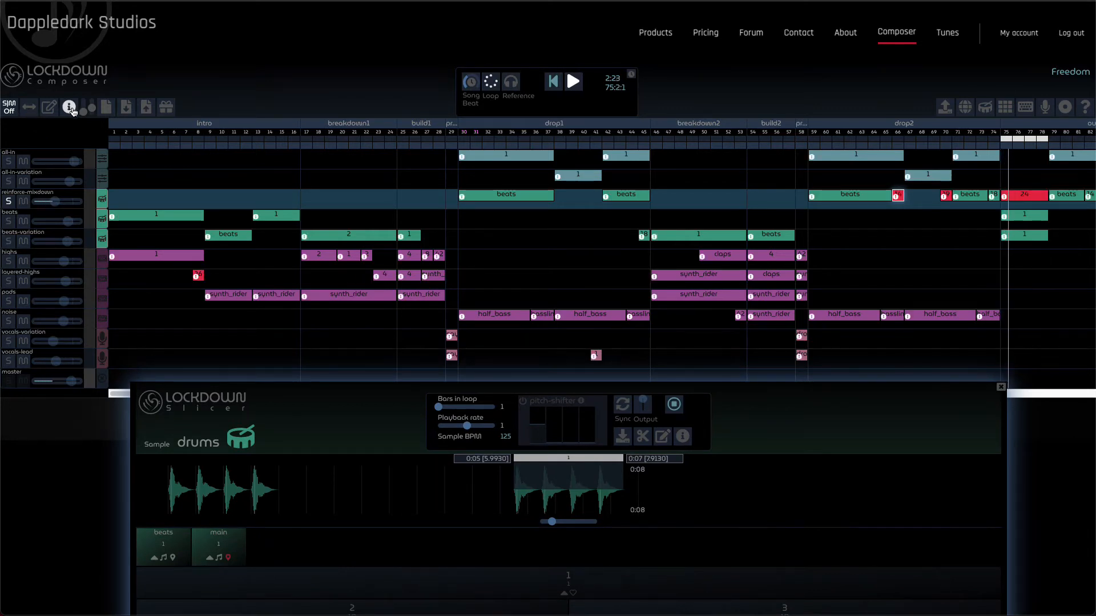
click(1004, 196)
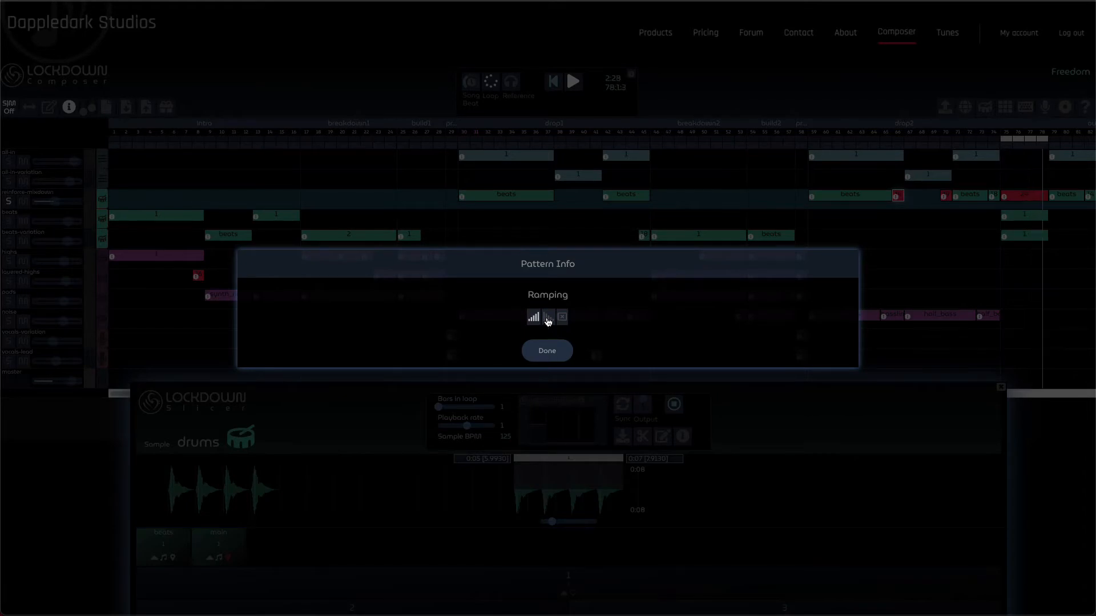
click(547, 317)
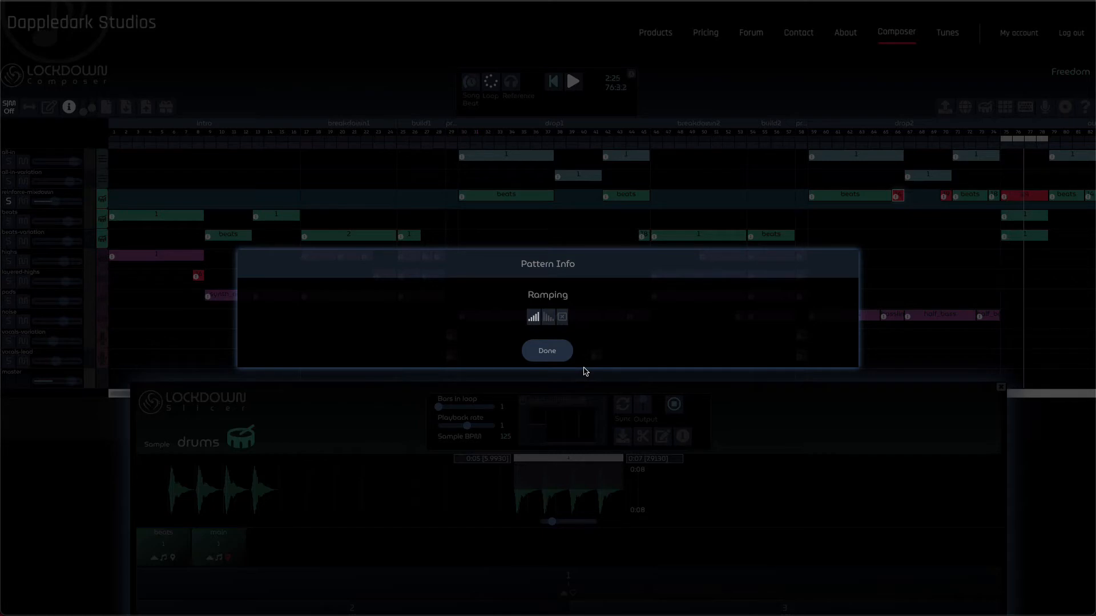
click(548, 351)
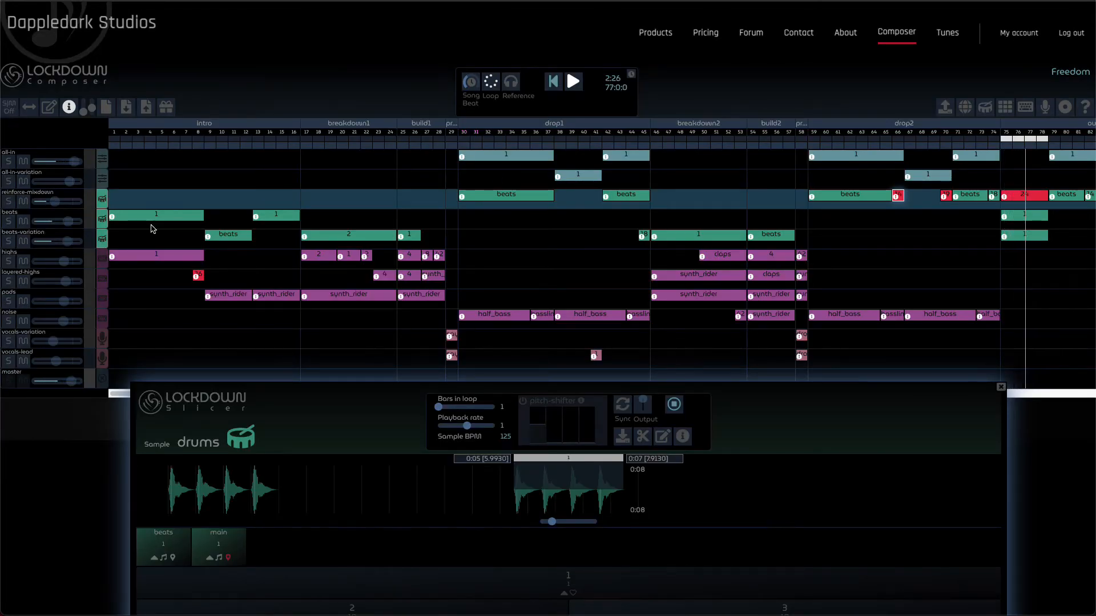
click(69, 107)
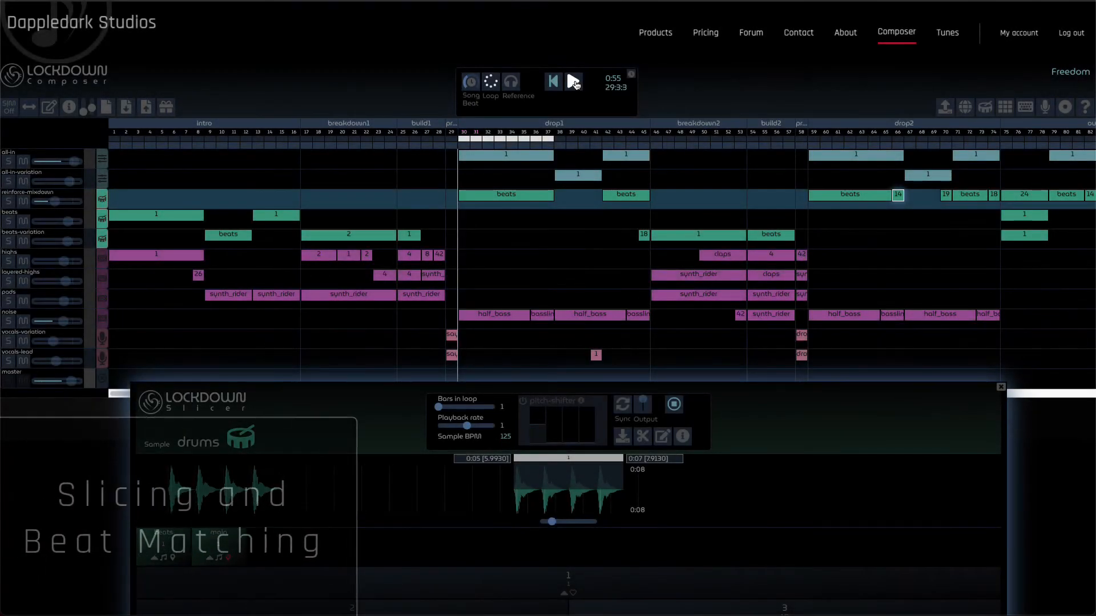
- Play bars 30 to 37 with all-in soloed alongside reinforce-mixdown, and raise the reinforce-mixdown track's volume
click(573, 83)
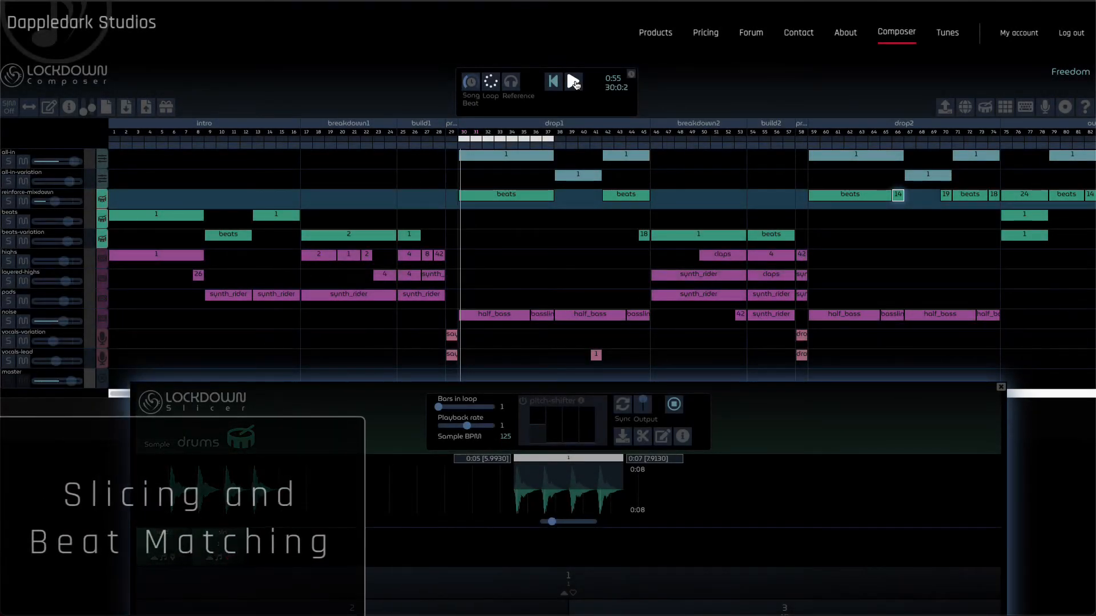
click(9, 161)
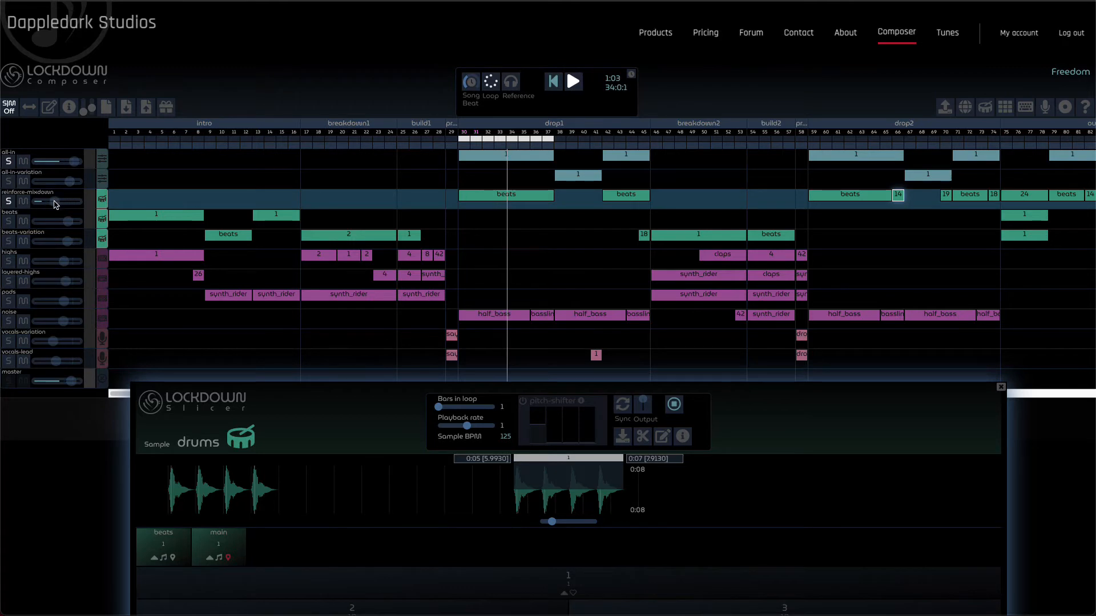
drag(55, 201, 71, 201)
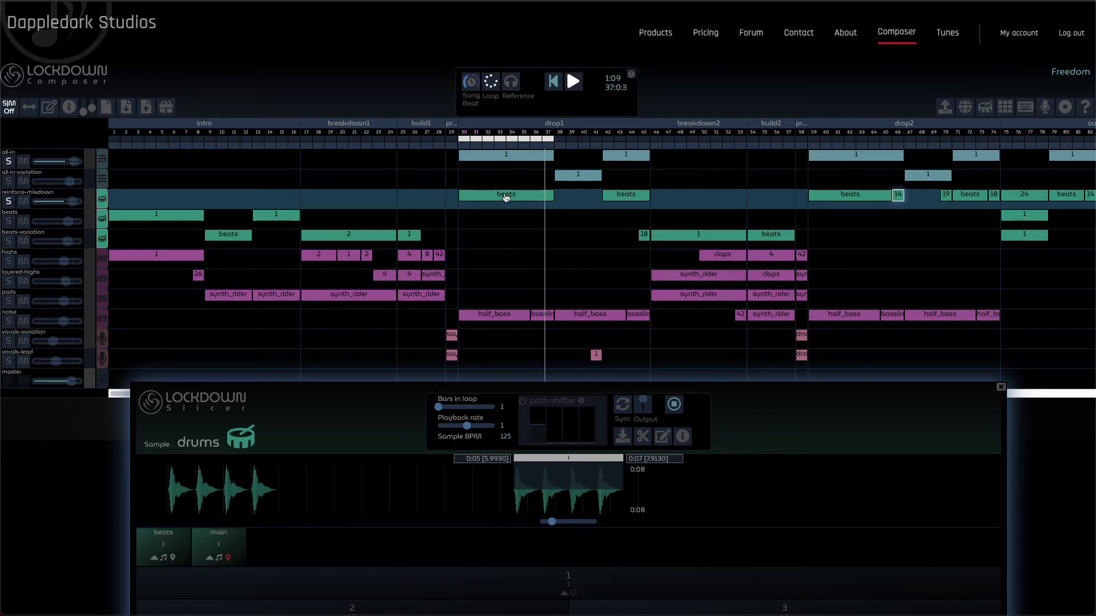
- Open the first drop1 beats clip of reinforce-mixdown in the Slicer and audition the beats slice of the drums sample
click(542, 195)
drag(413, 392, 411, 315)
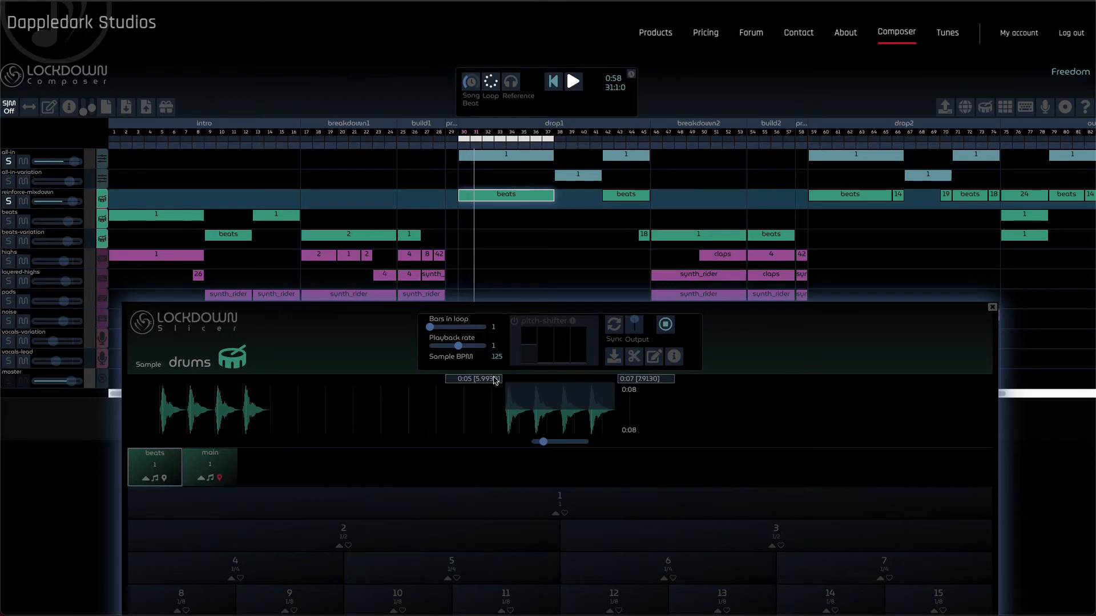
click(154, 467)
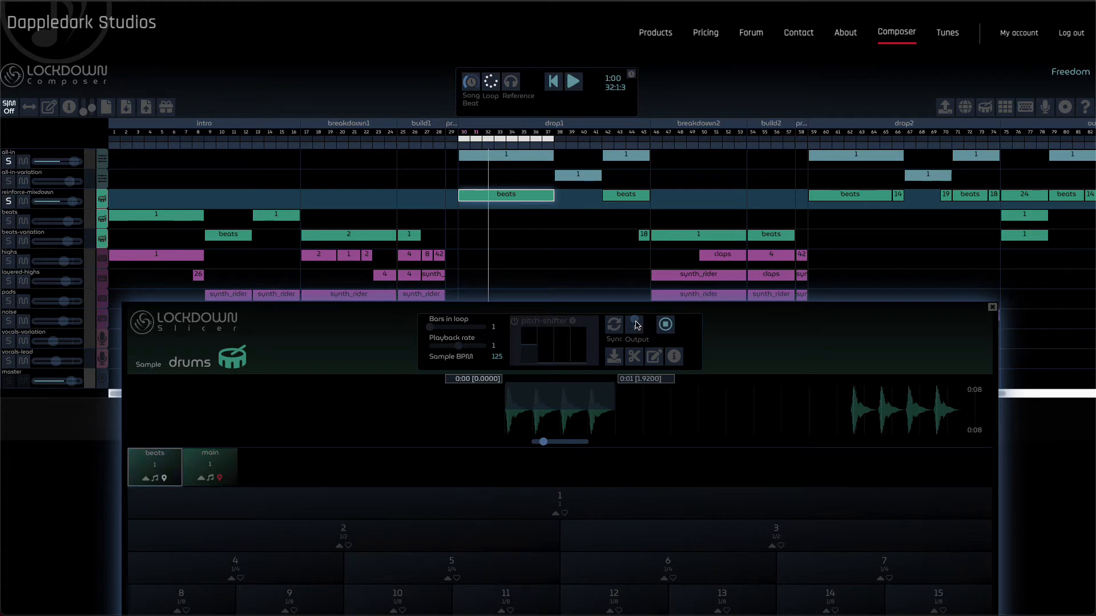
- Turn on Song Beat, open the first drop1 all-in clip in the Slicer and audition the mixdown sample's main slice
click(470, 81)
click(506, 157)
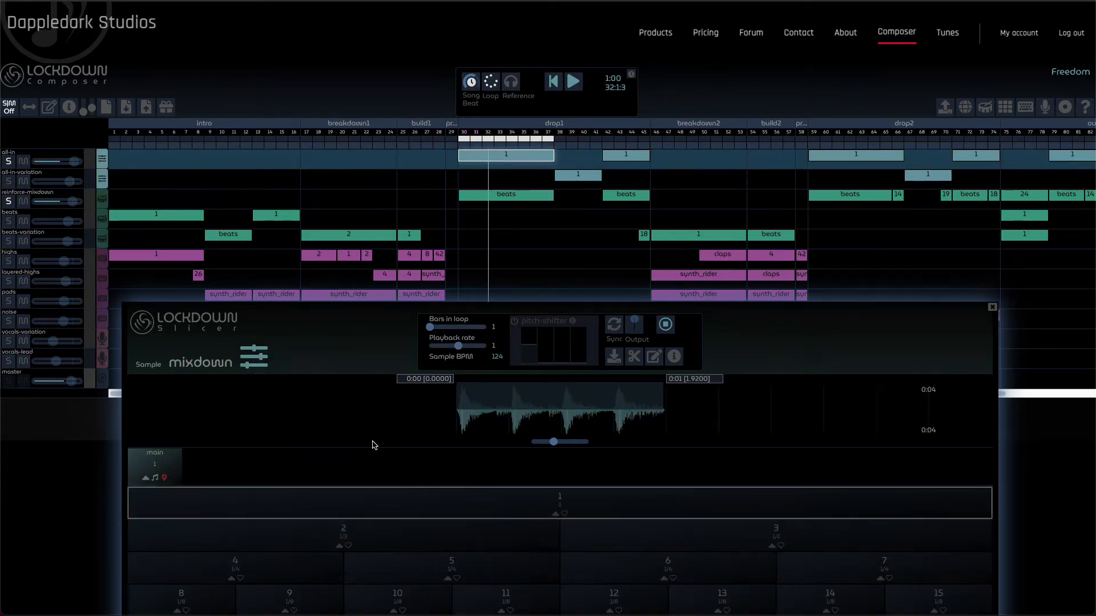
click(154, 467)
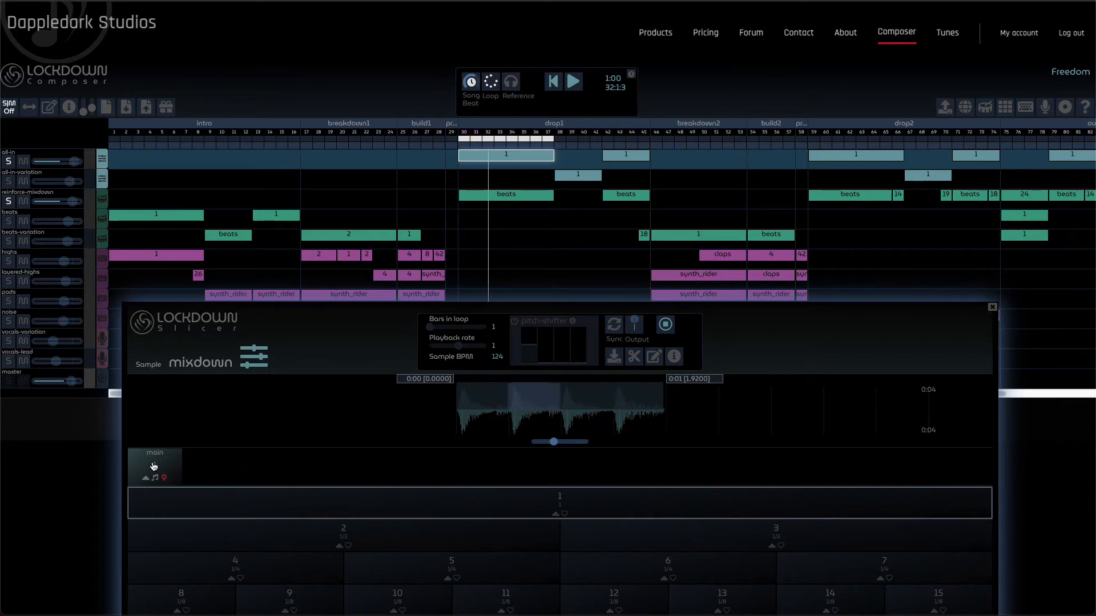
- During loop playback, shift the mixdown sample's main slice off the beat so it starts at about 0.3579
click(574, 83)
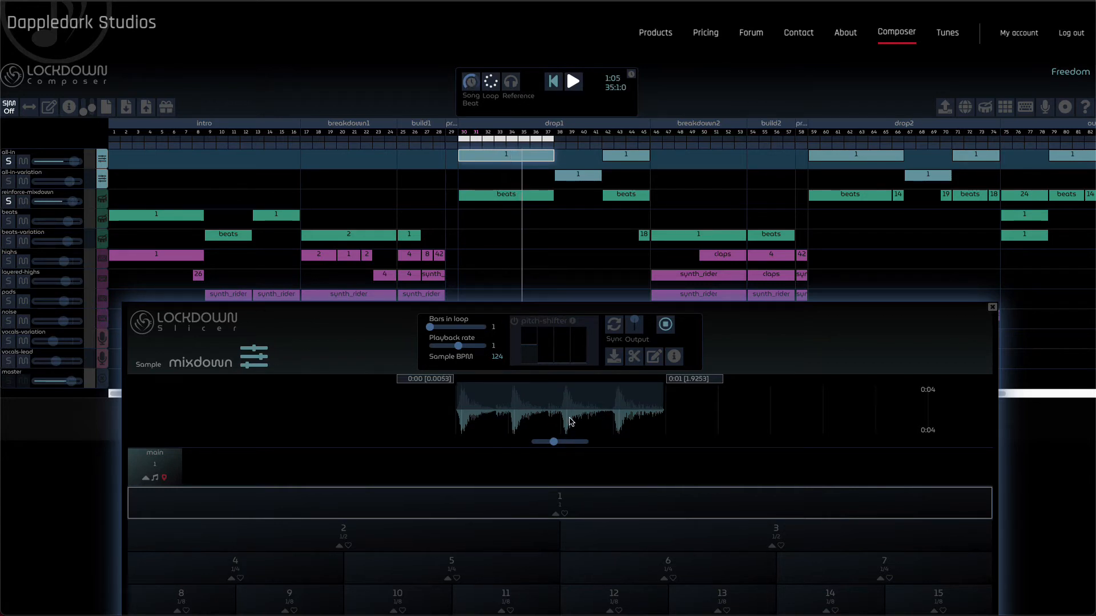
drag(570, 423, 557, 423)
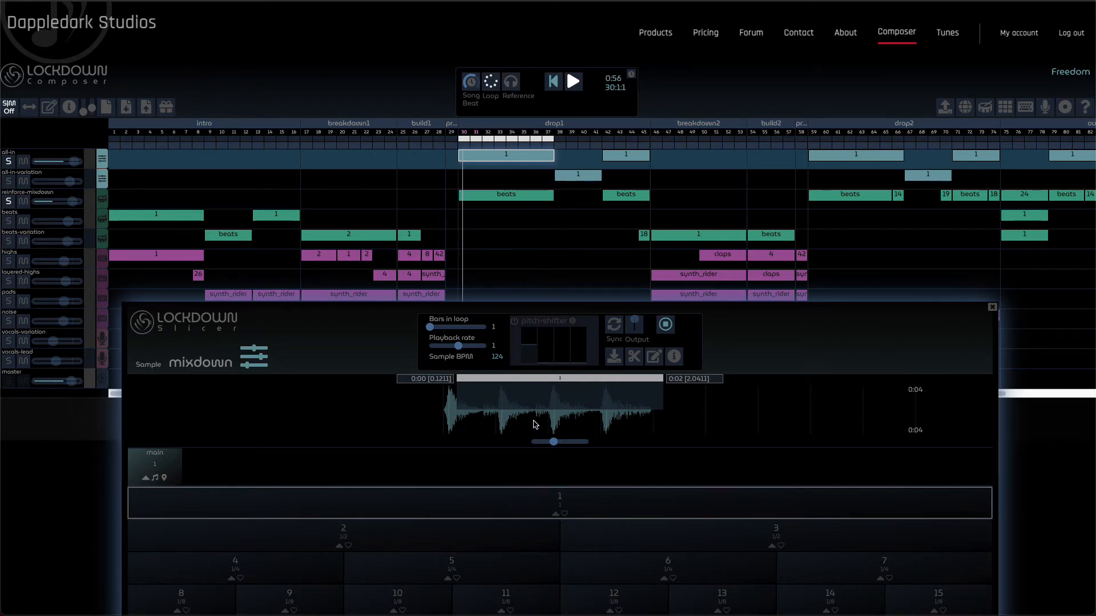
drag(535, 421, 508, 421)
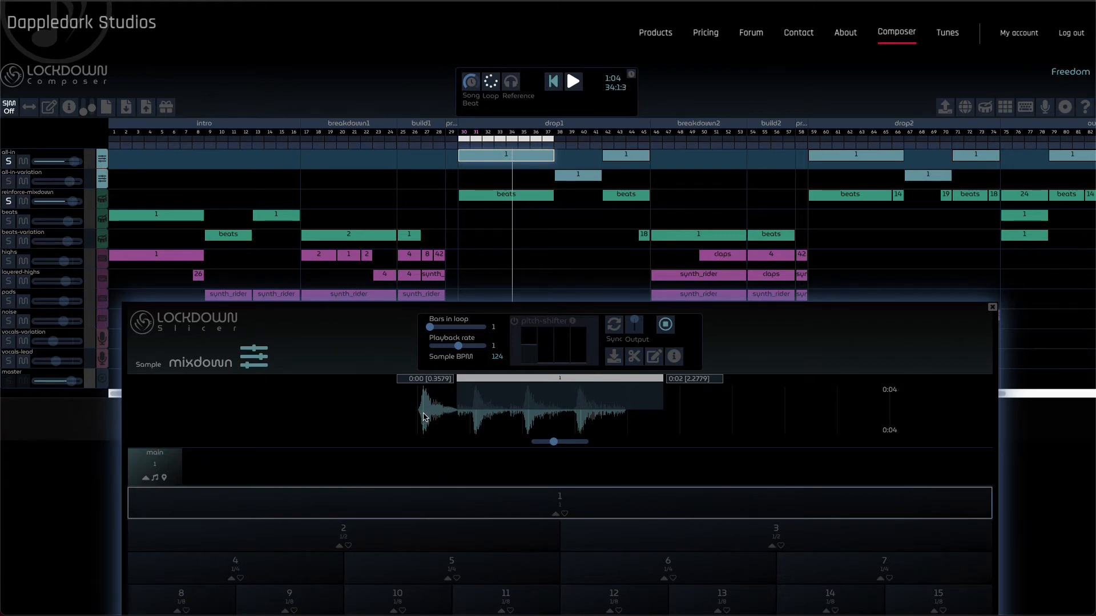
- Realign the main slice with the mixdown's first beat and reset its start to exactly 0.0000
drag(424, 413, 462, 421)
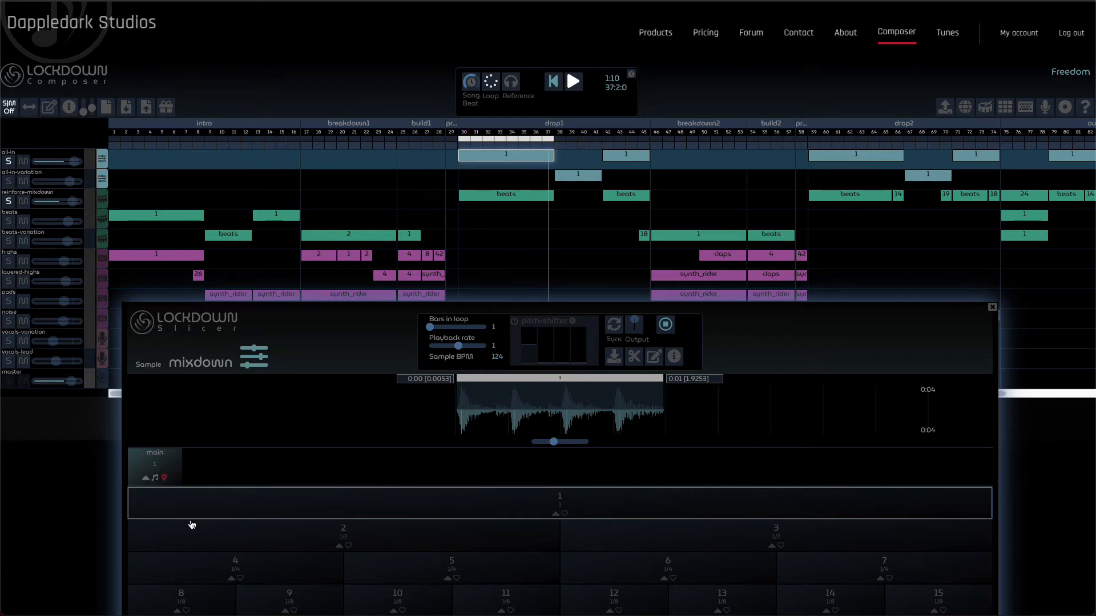
click(165, 480)
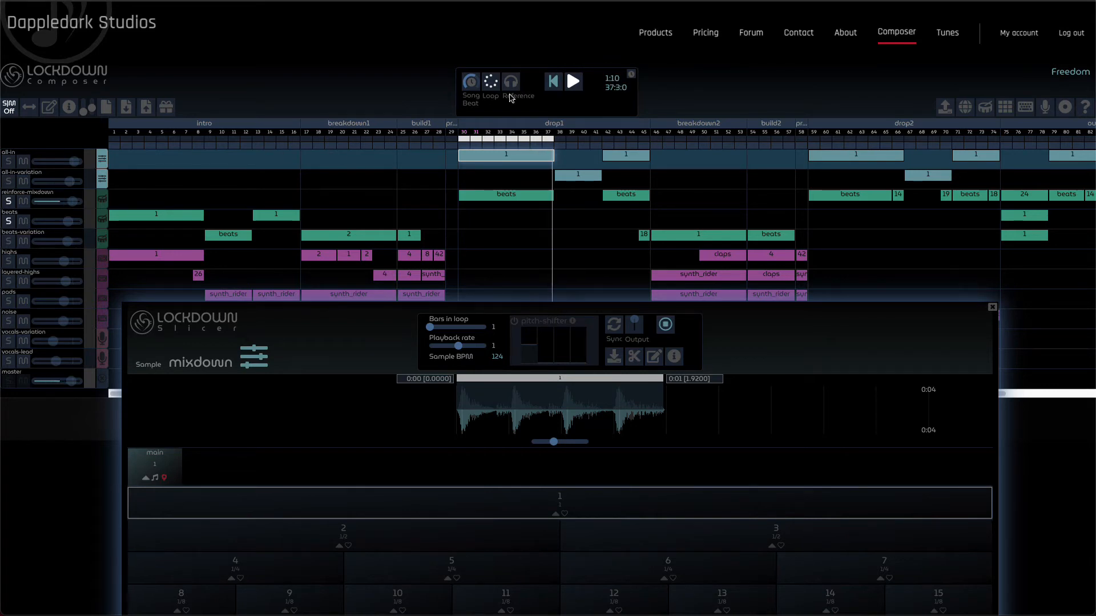
- Add a slice 1 clip to the beats track across bars 30 to 37 and open it in the Slicer
click(56, 110)
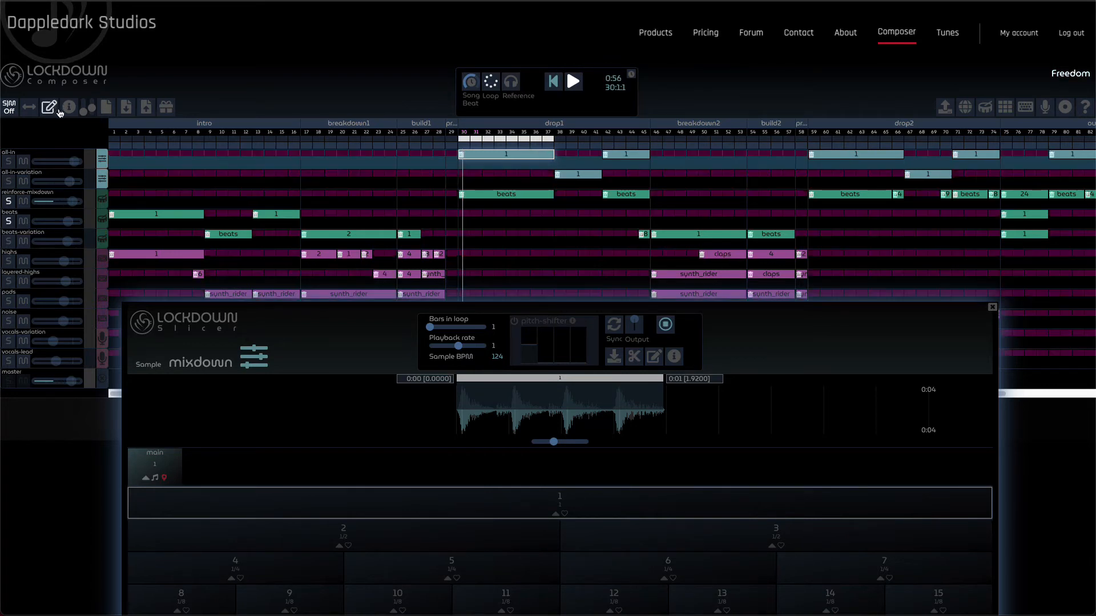
click(467, 216)
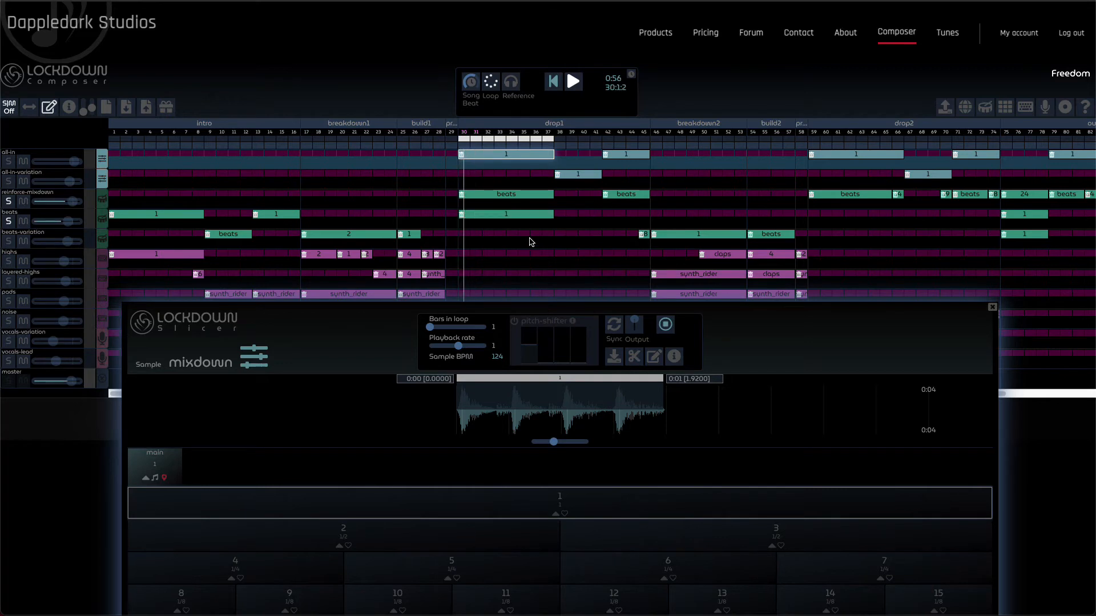
click(506, 216)
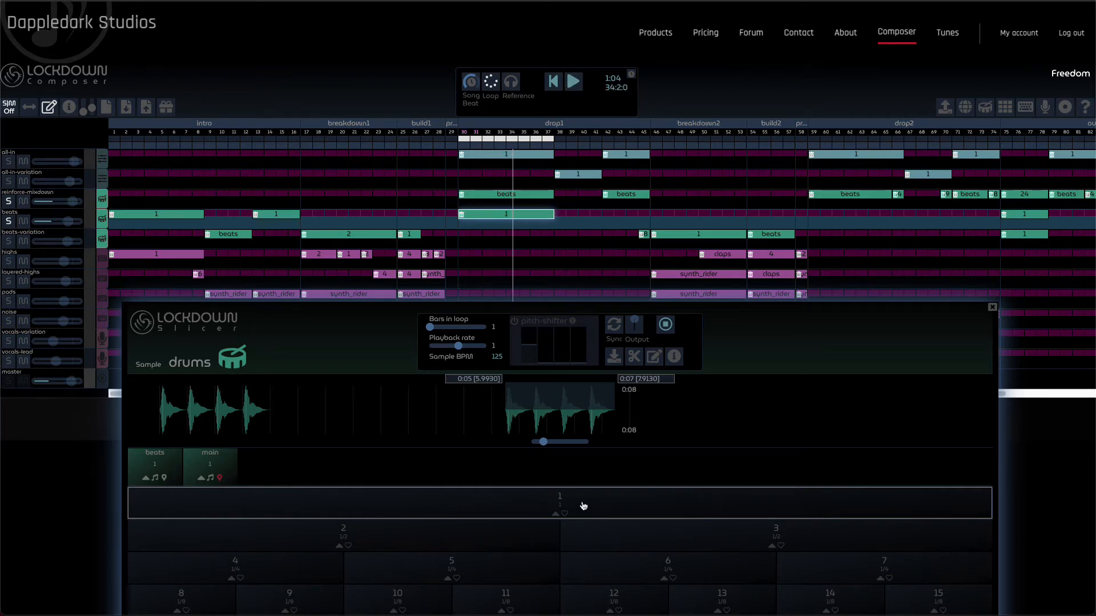
- Audition slice 1 and the beats slice of the drums sample, turn on Sync and start the drop1 loop
click(582, 506)
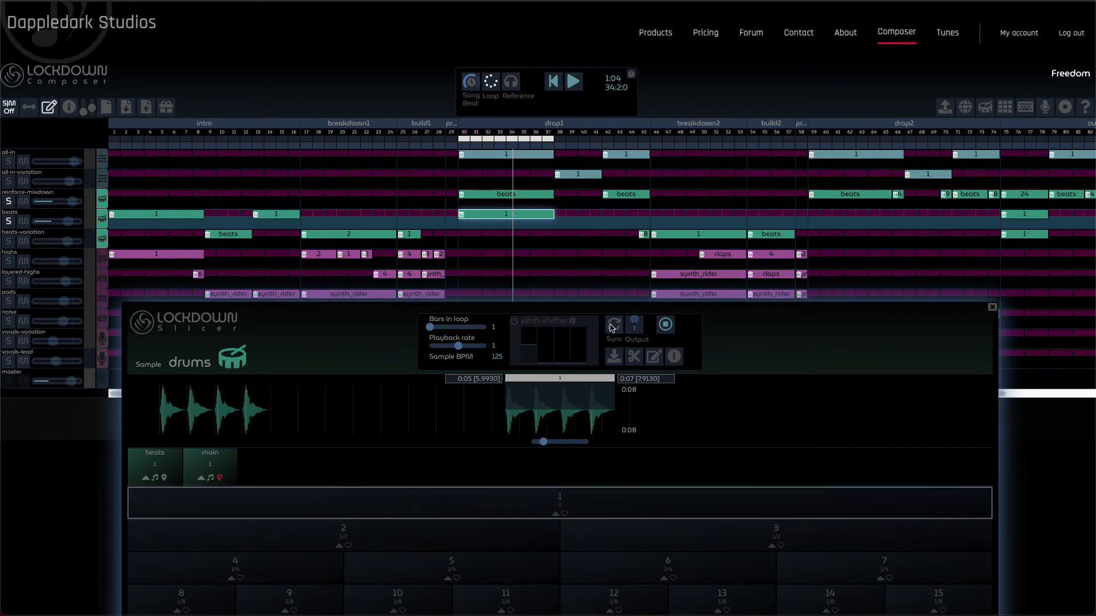
click(614, 325)
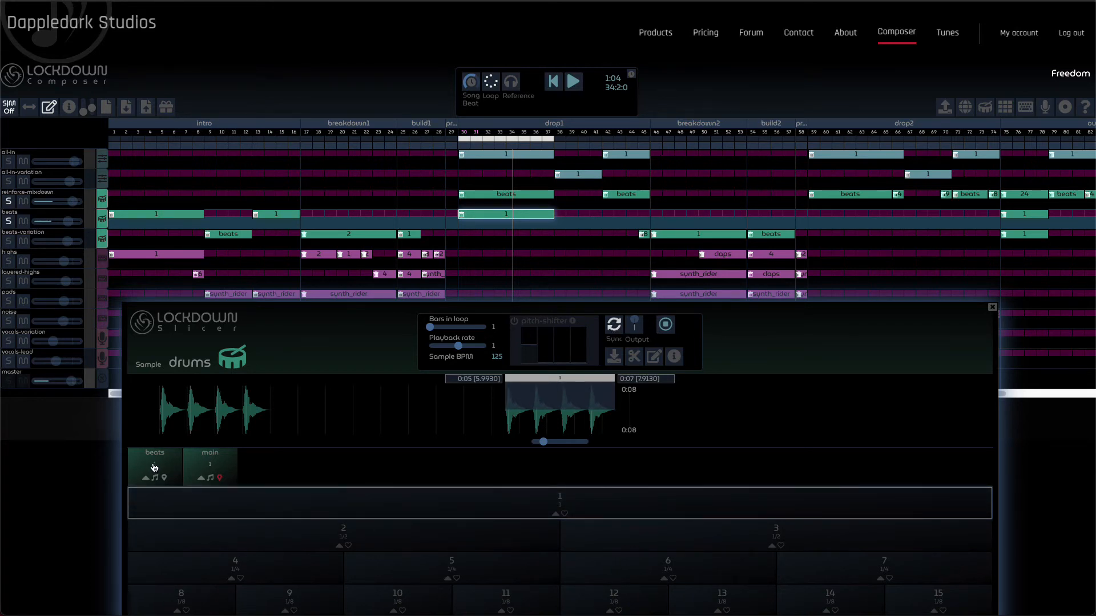
click(154, 467)
click(572, 82)
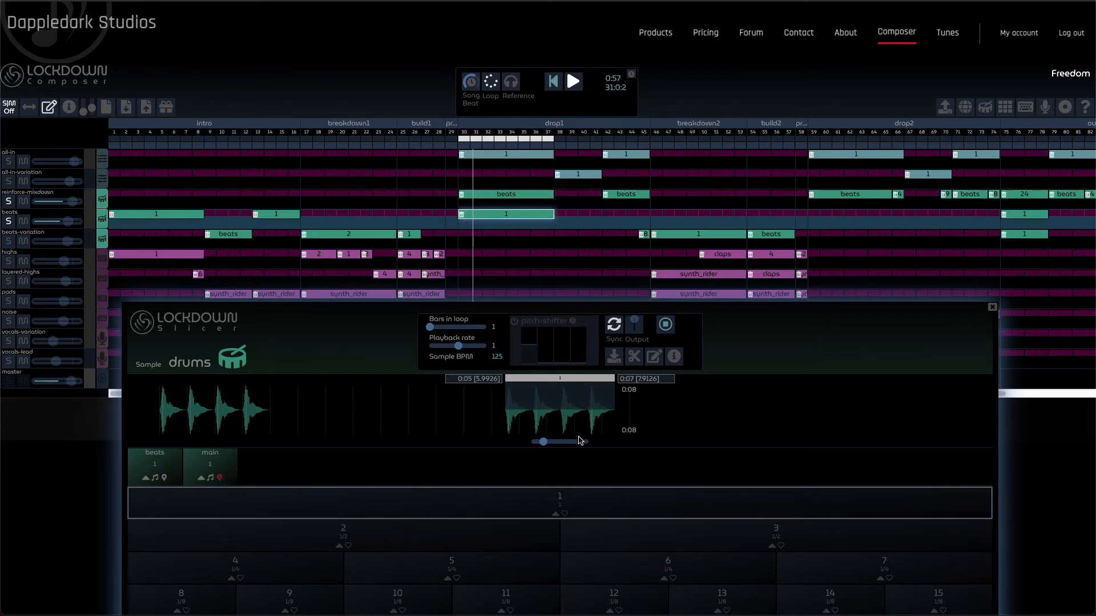
- During playback, shift the drums slice off the beat to about 6.1106 and realign it with the first beat at about 6.0019
drag(548, 443, 566, 443)
click(472, 83)
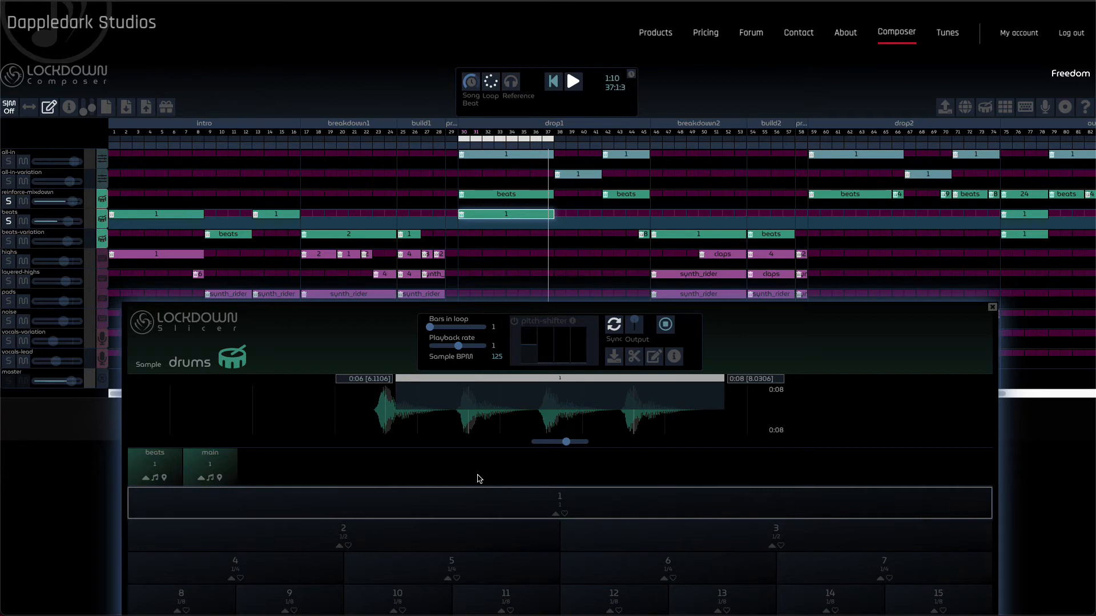
click(219, 477)
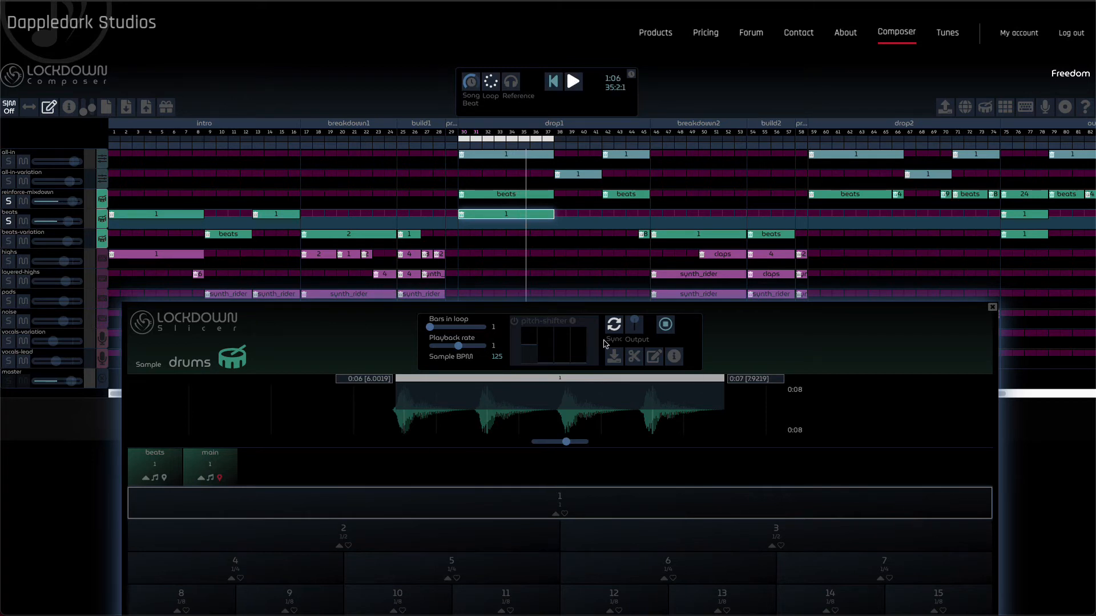
- Save slice 1 of the drums sample as a favourite slice and rename it different_la
click(565, 514)
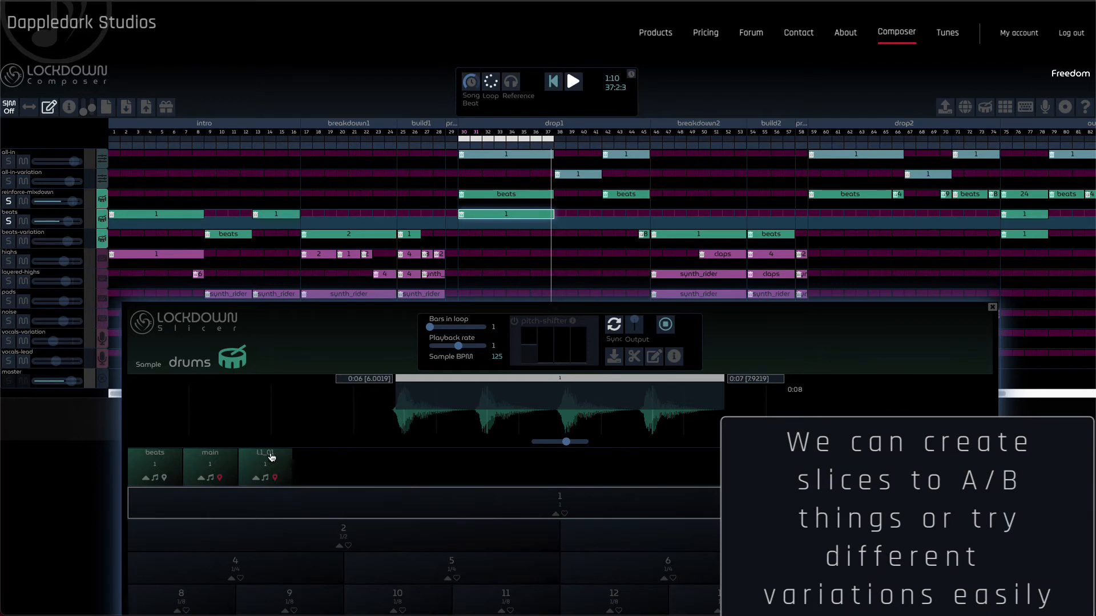
click(656, 358)
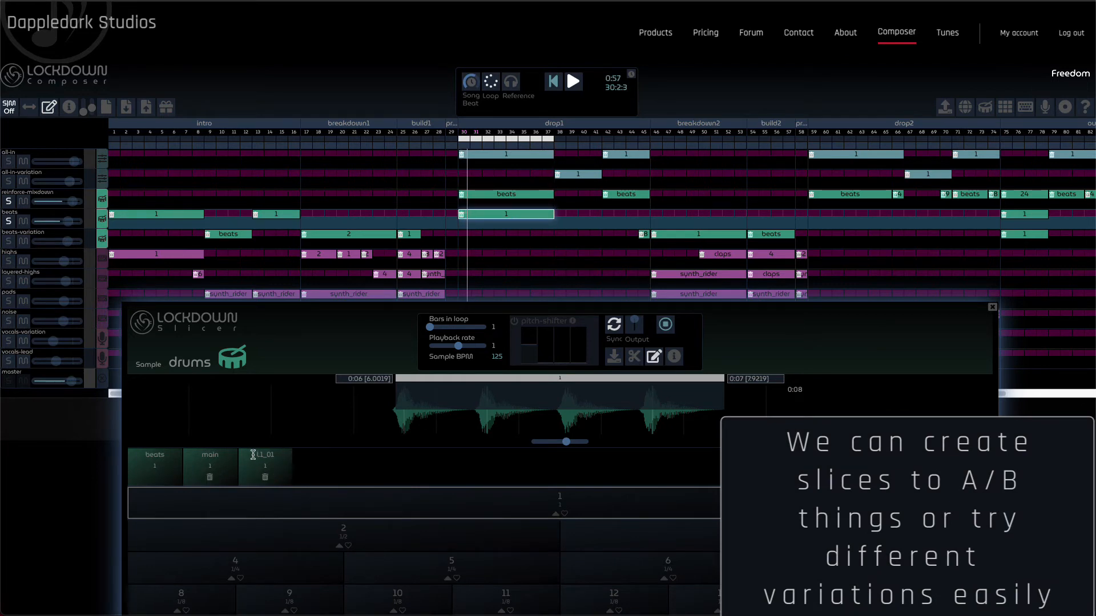
double_click(252, 455)
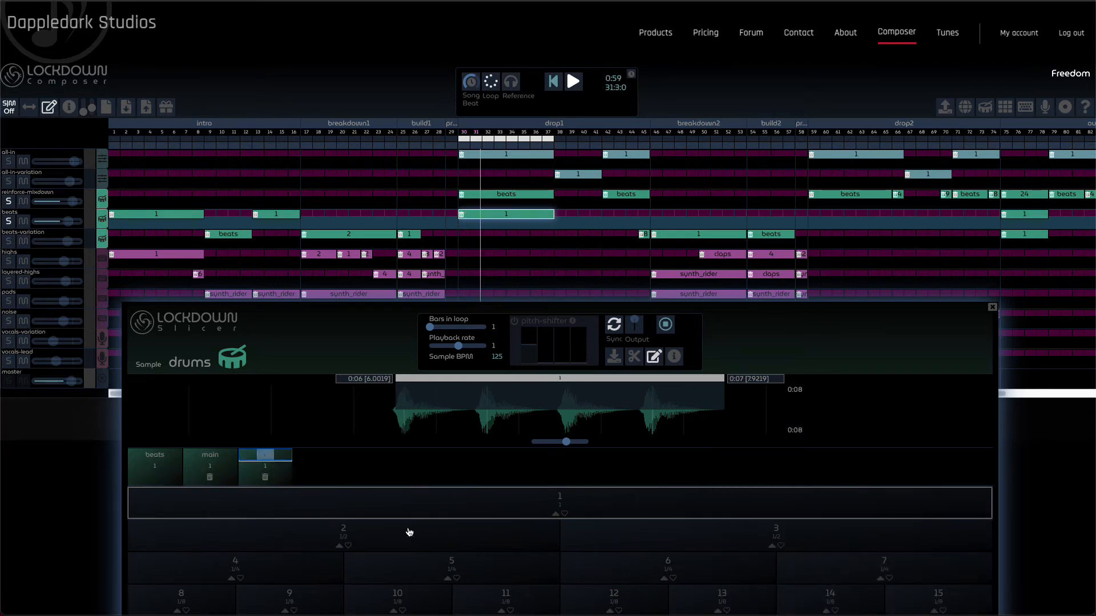
text(differ)
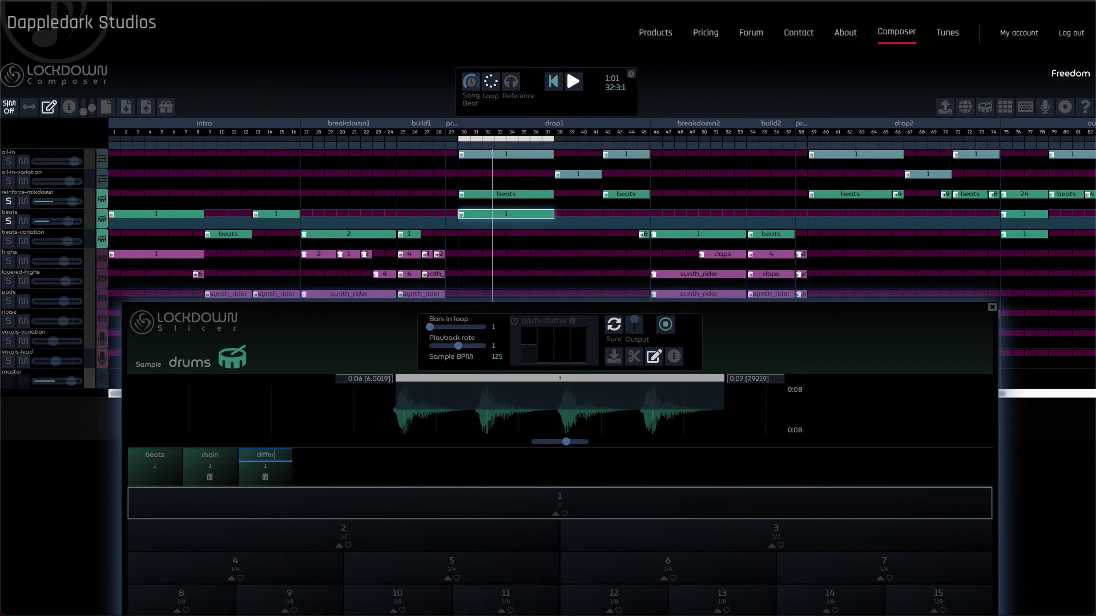
text(ent lo)
key(Return)
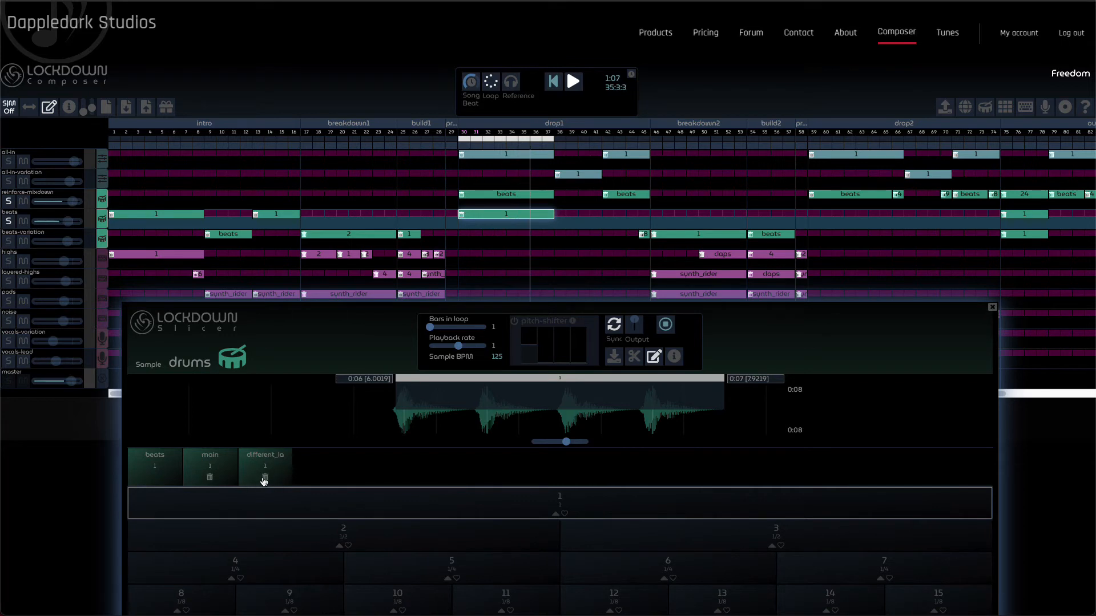
click(654, 358)
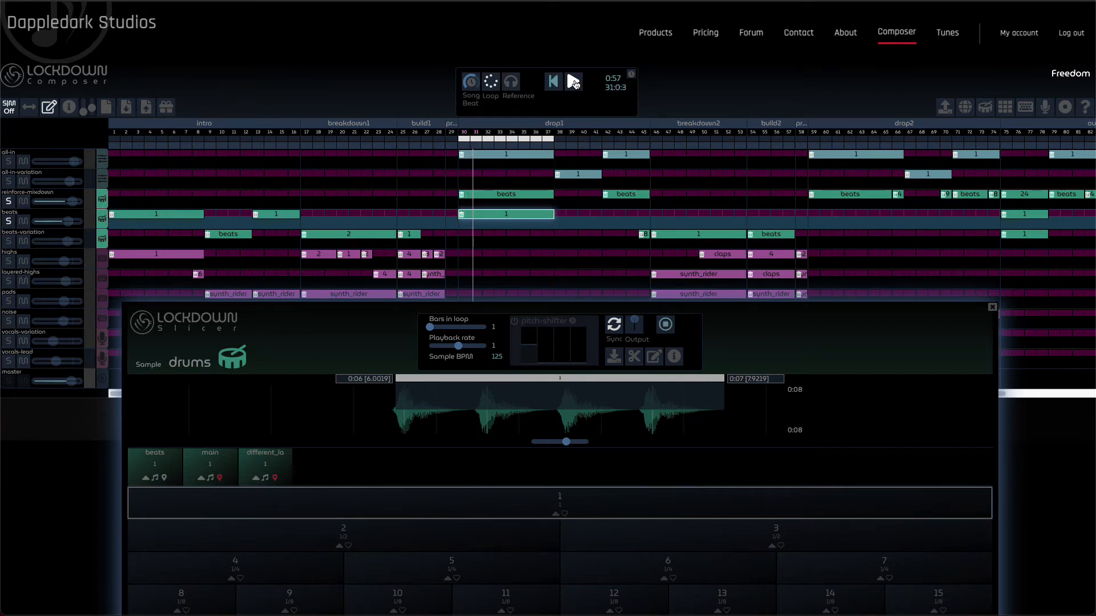
- Delete the different_la slice and save slice 1 as a new favourite named fave_slice
click(654, 356)
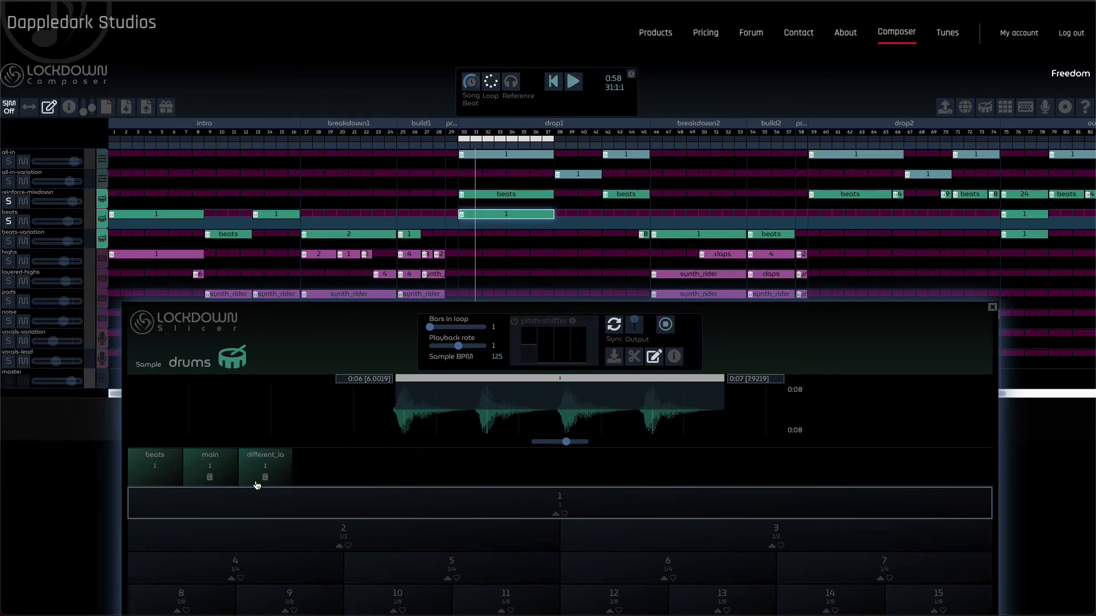
click(265, 478)
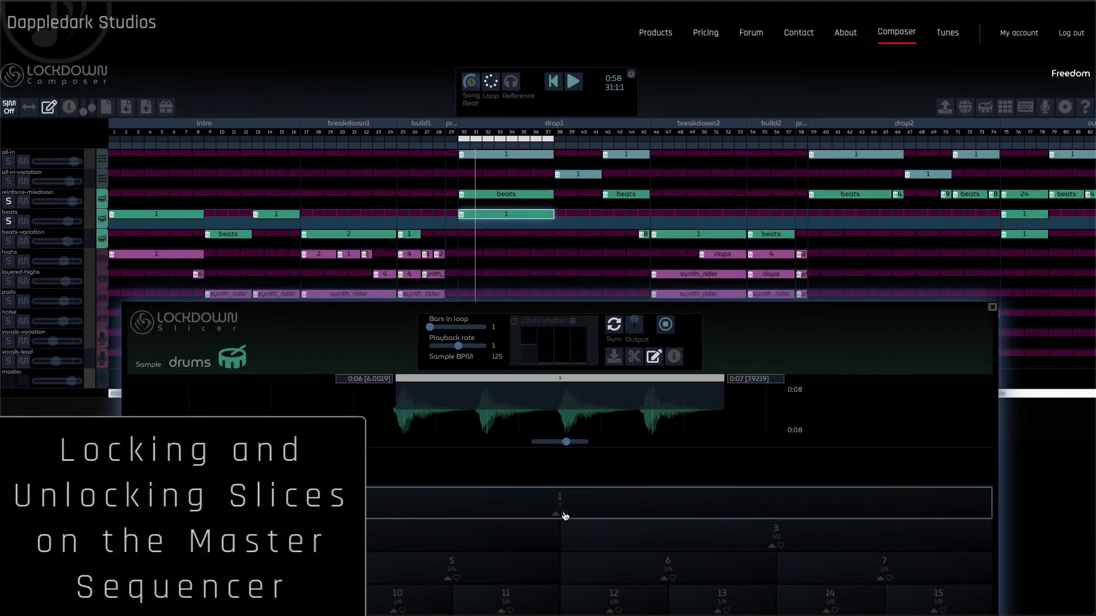
click(564, 515)
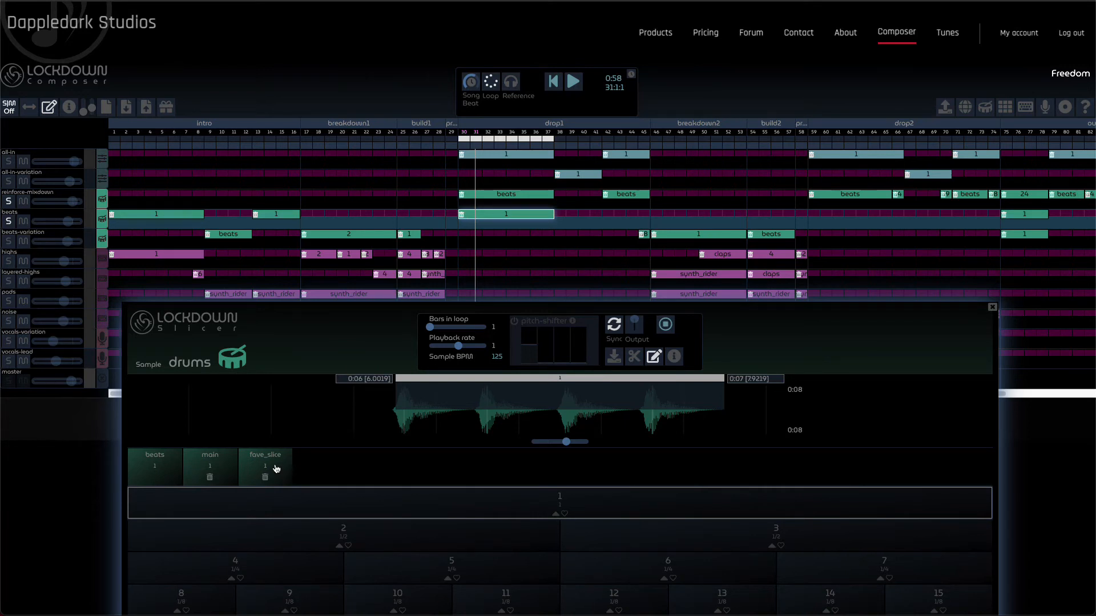
- Try fave_slice on the drop1 beats clip, return the clip to slice 1 and delete fave_slice
drag(276, 468, 514, 217)
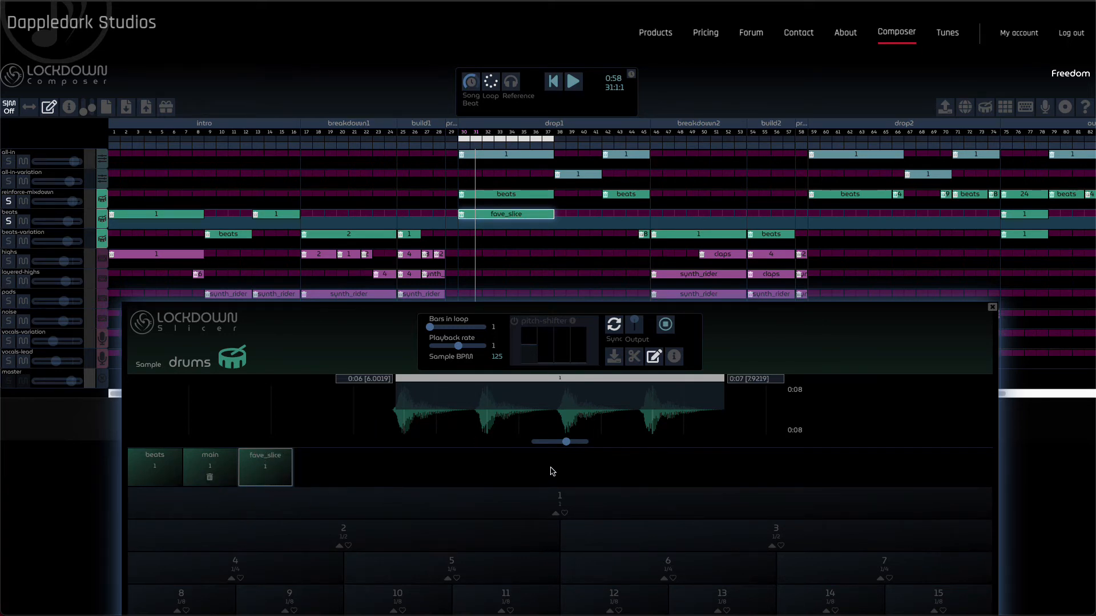
click(540, 217)
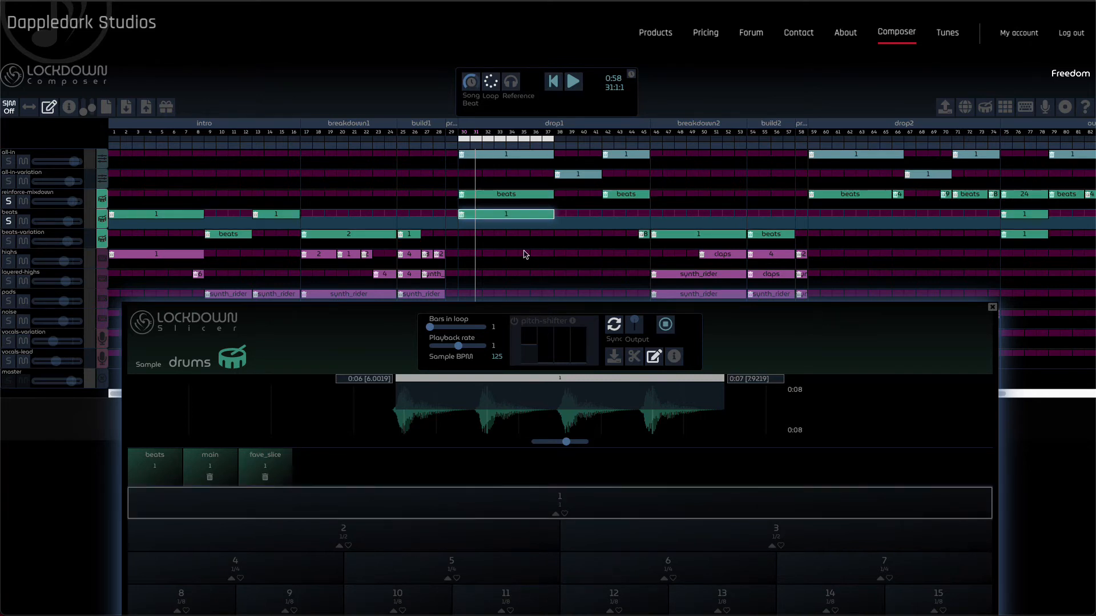
click(266, 478)
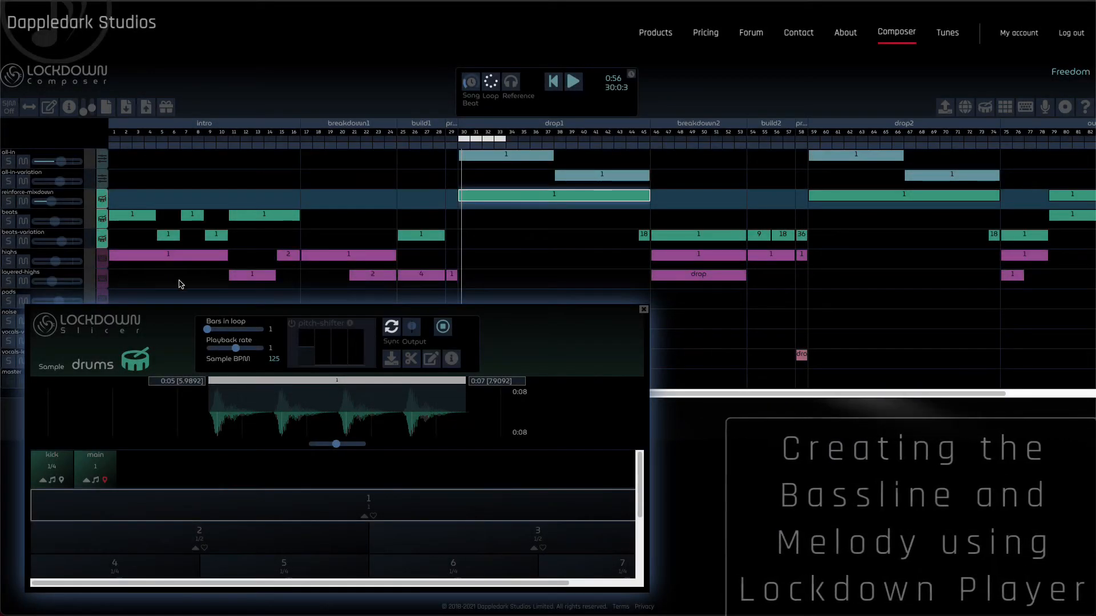
- Open the highs track's synths sample, audition synth_rider and load the drum_synth slice in Lockdown Player beside the Slicer
click(103, 263)
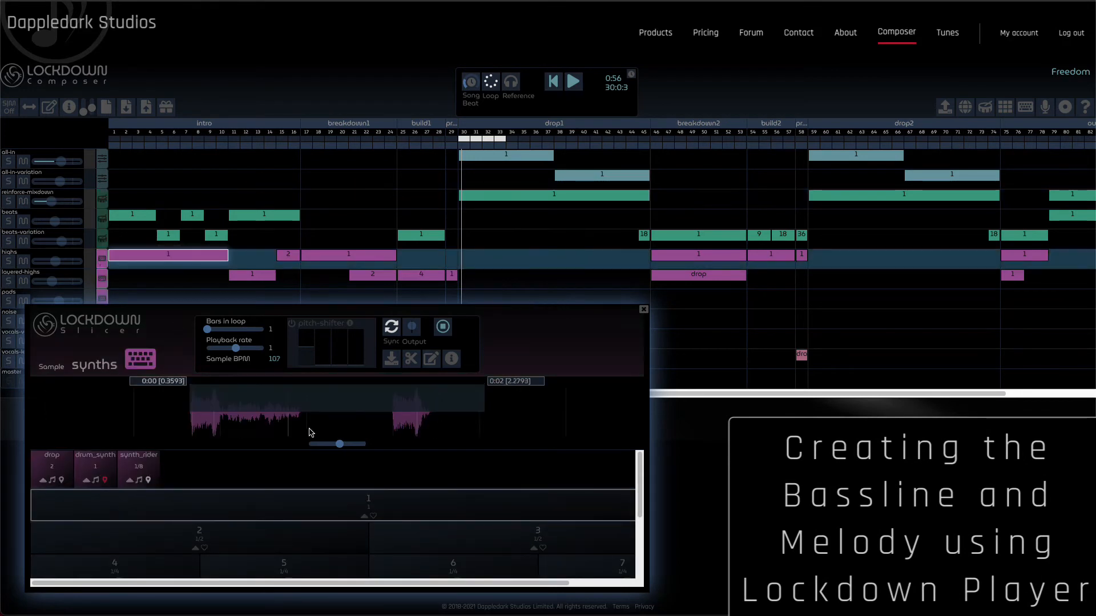
click(140, 466)
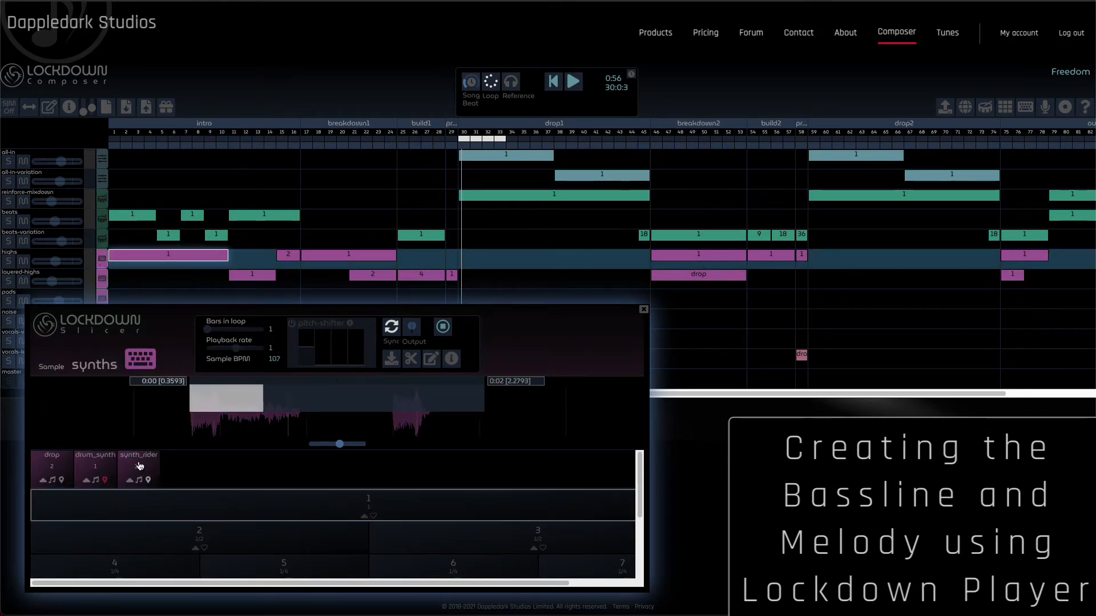
click(96, 481)
drag(485, 35, 861, 169)
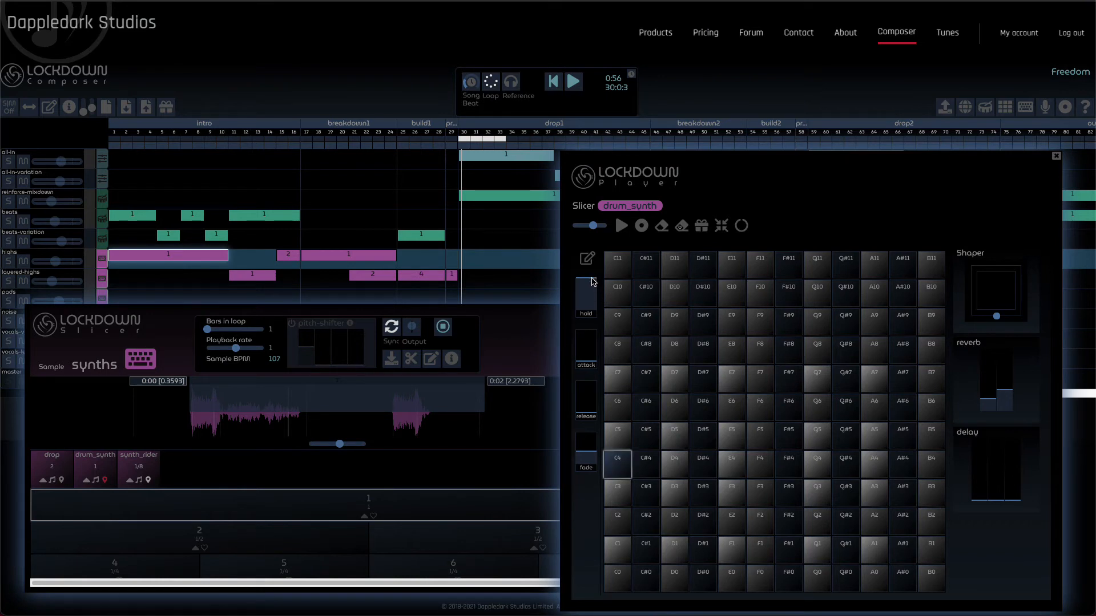
- Shorten the drum_synth hold note to 2n and audition it on C4
drag(593, 281, 590, 295)
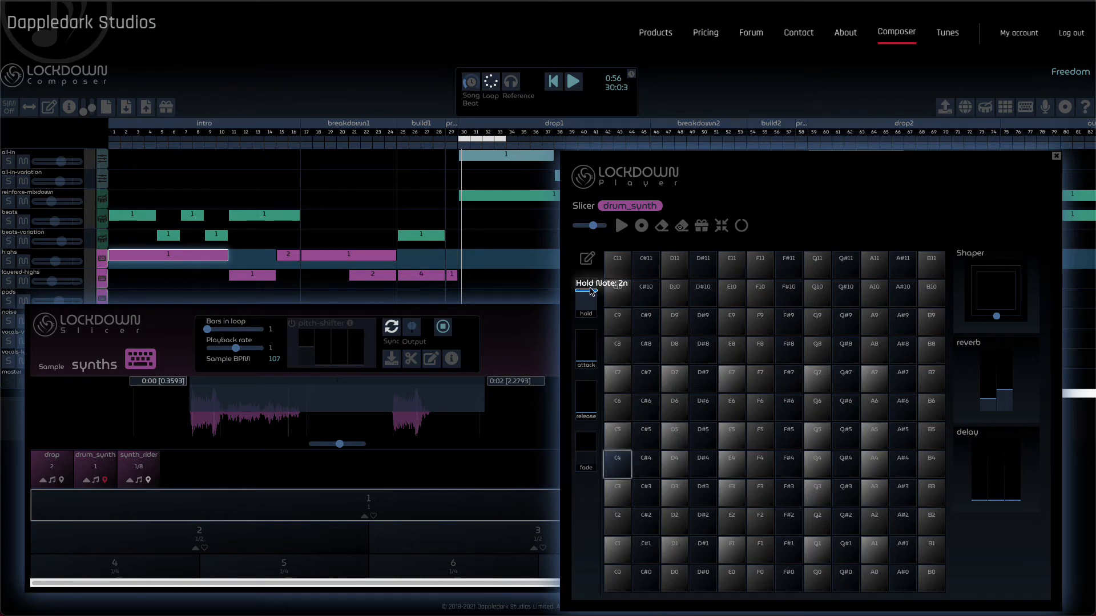
click(621, 464)
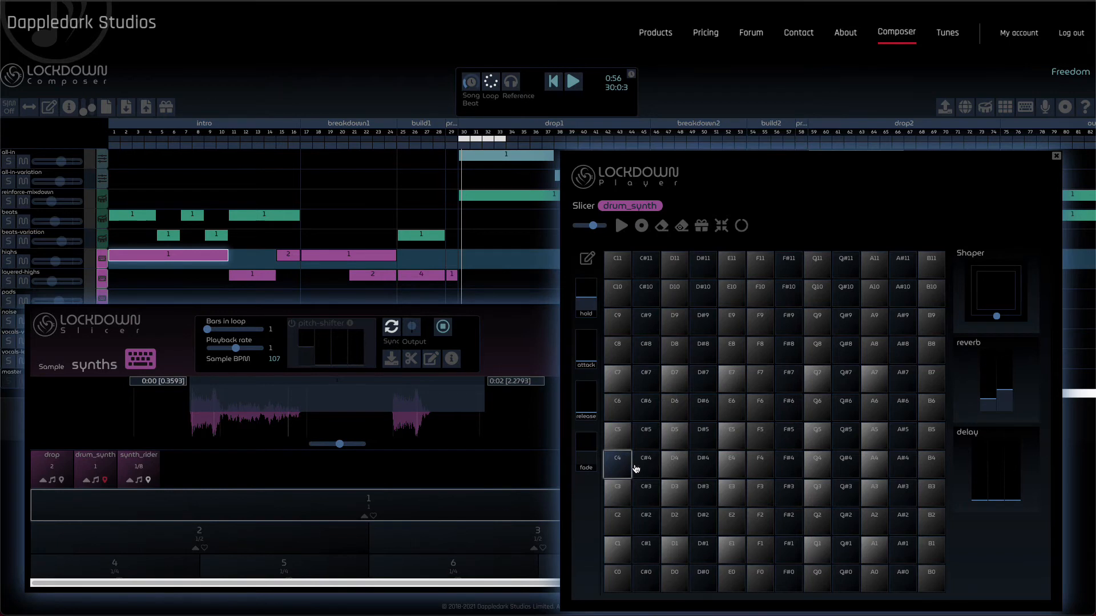
click(628, 468)
click(621, 468)
- Loop bars 30 to 31 and record drum_synth notes on C4 and C3
click(481, 142)
click(641, 226)
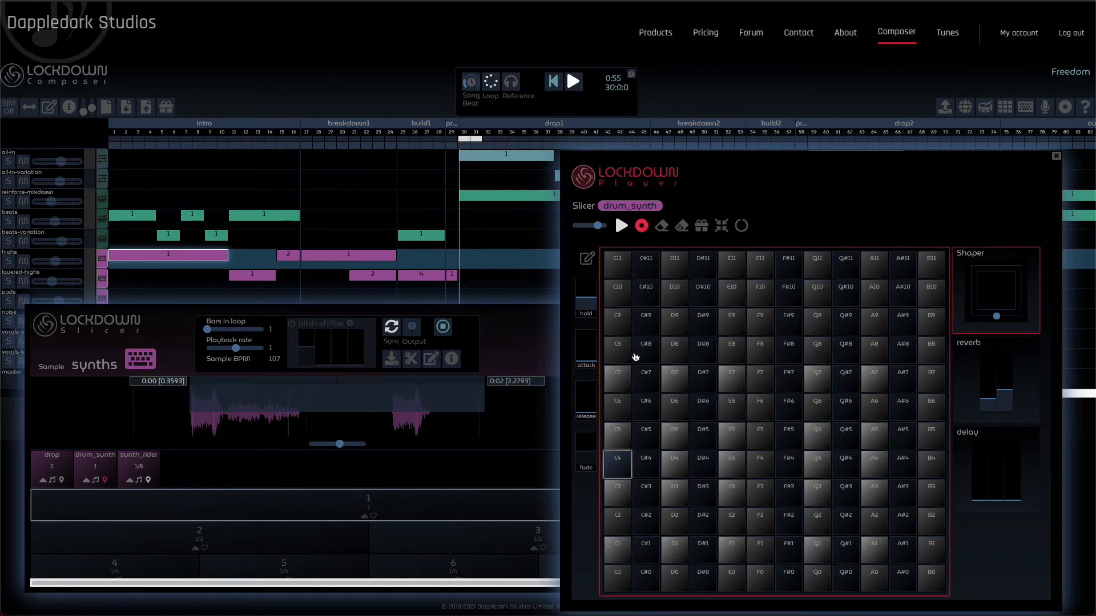
click(619, 462)
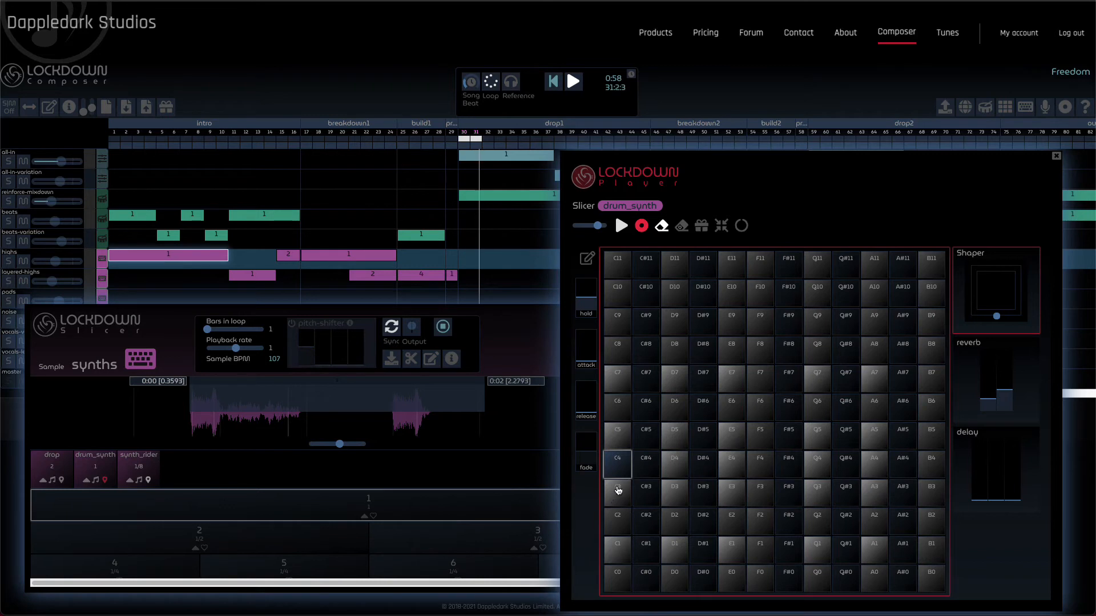
click(618, 491)
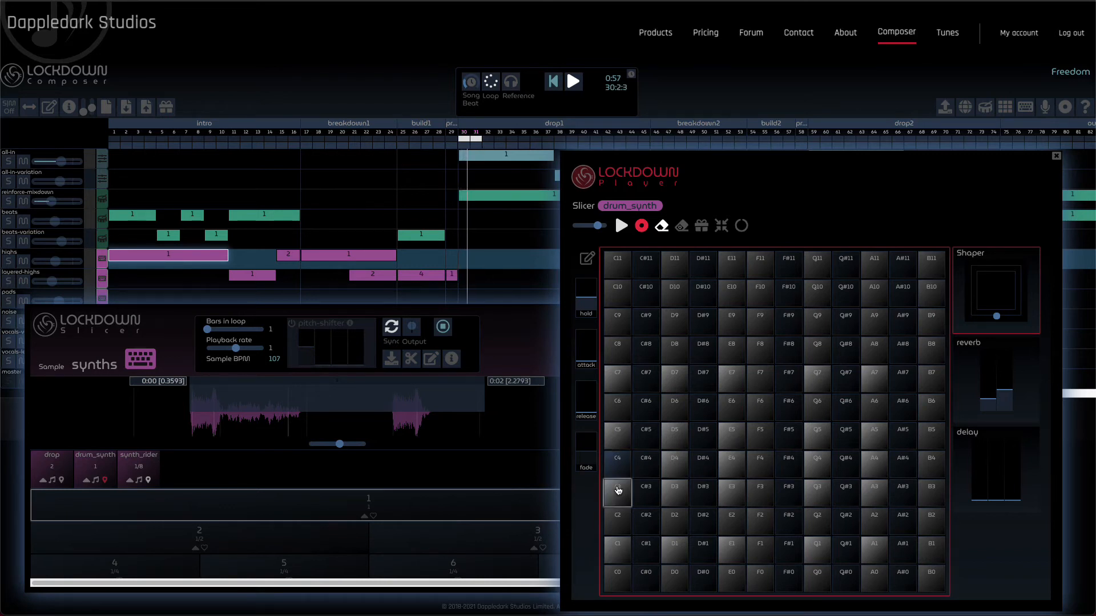
click(617, 491)
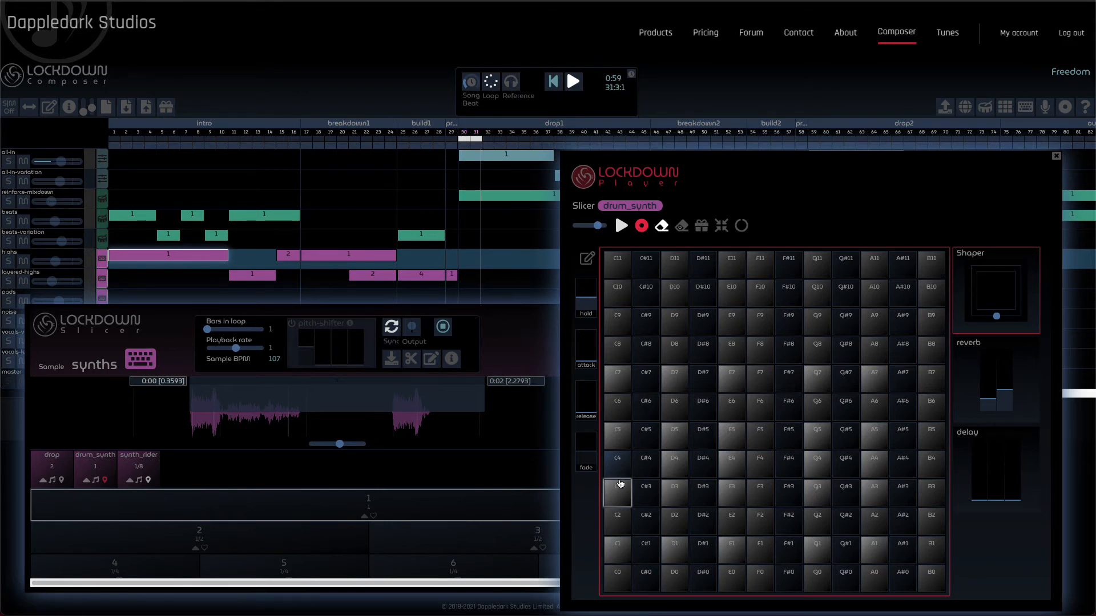
- Erase the recorded drum_synth notes and record a new pattern using C3 and C4
click(662, 226)
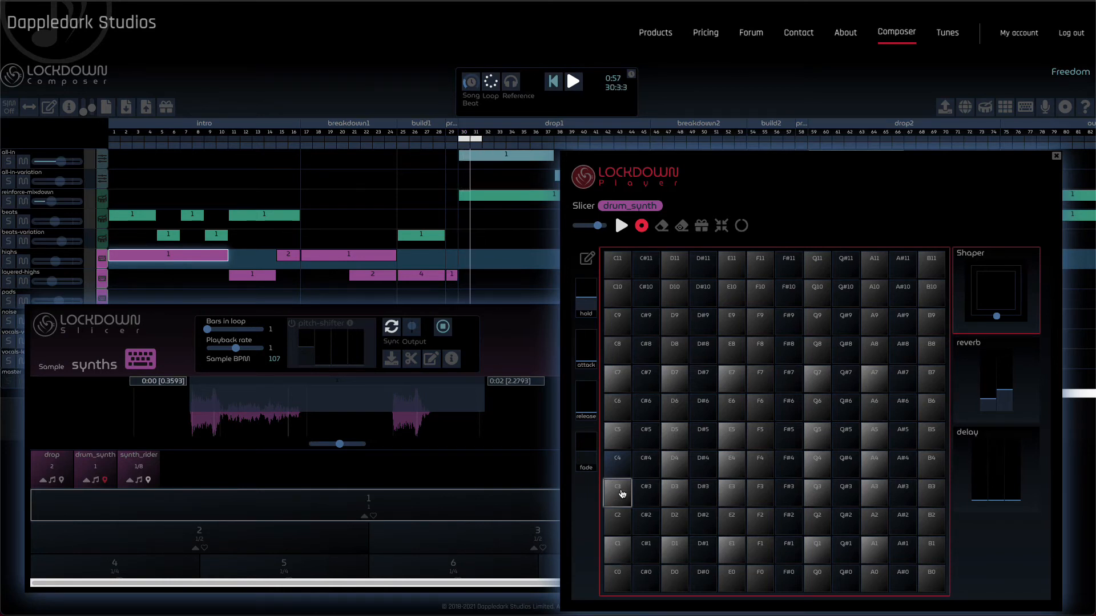
click(622, 494)
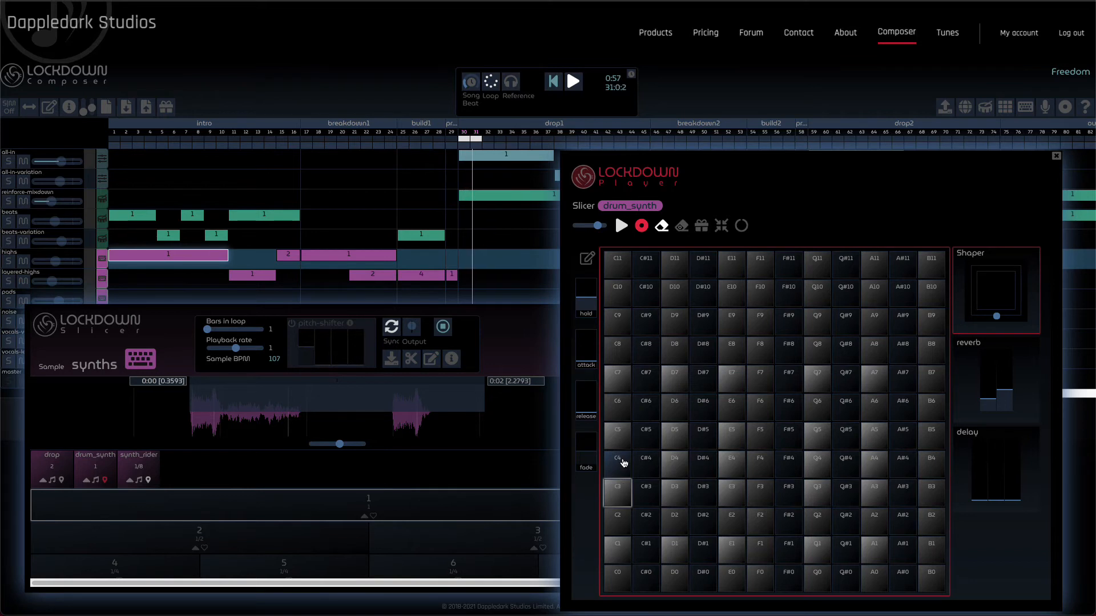
click(623, 463)
click(618, 463)
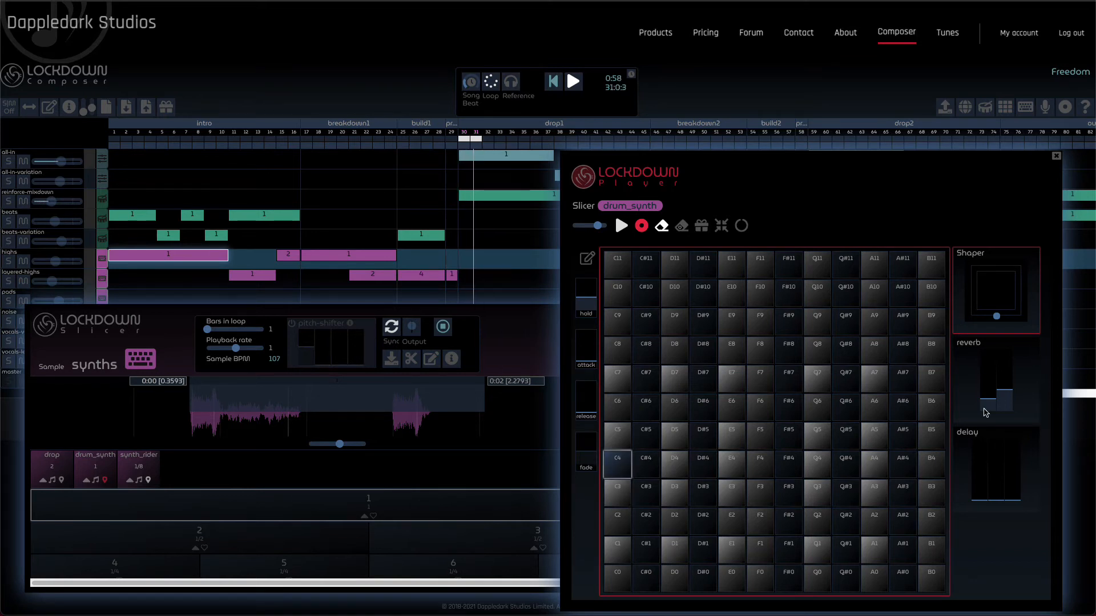
- Record Shaper frequency ramping over the looped drum_synth notes and stop recording
drag(997, 320, 1002, 313)
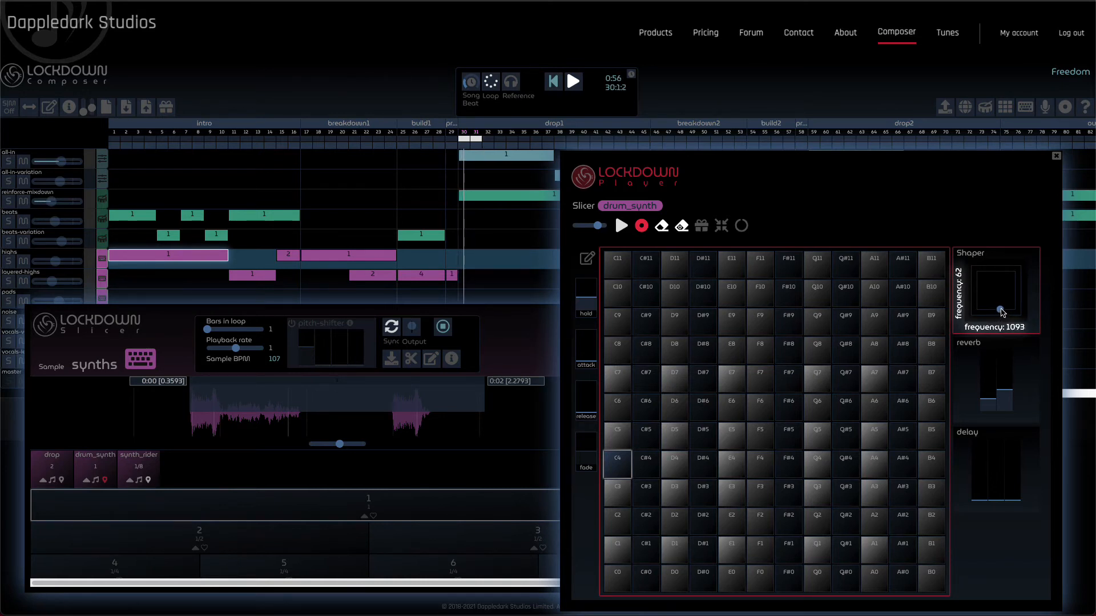
drag(1003, 313, 1004, 311)
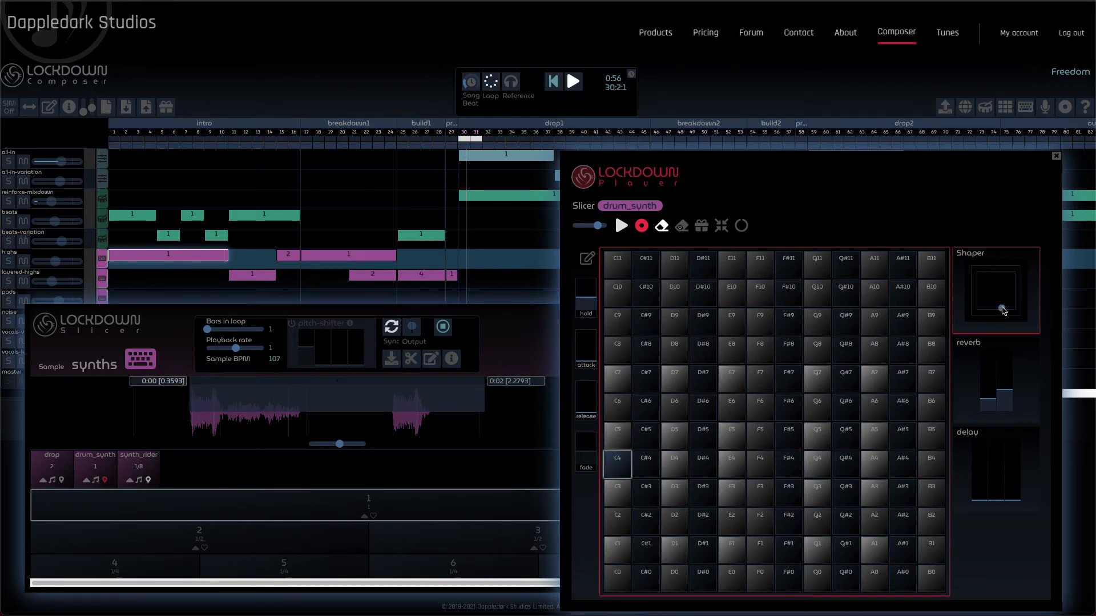
mouse_move(1003, 311)
mouse_down()
mouse_move(993, 315)
mouse_move(1002, 308)
mouse_up()
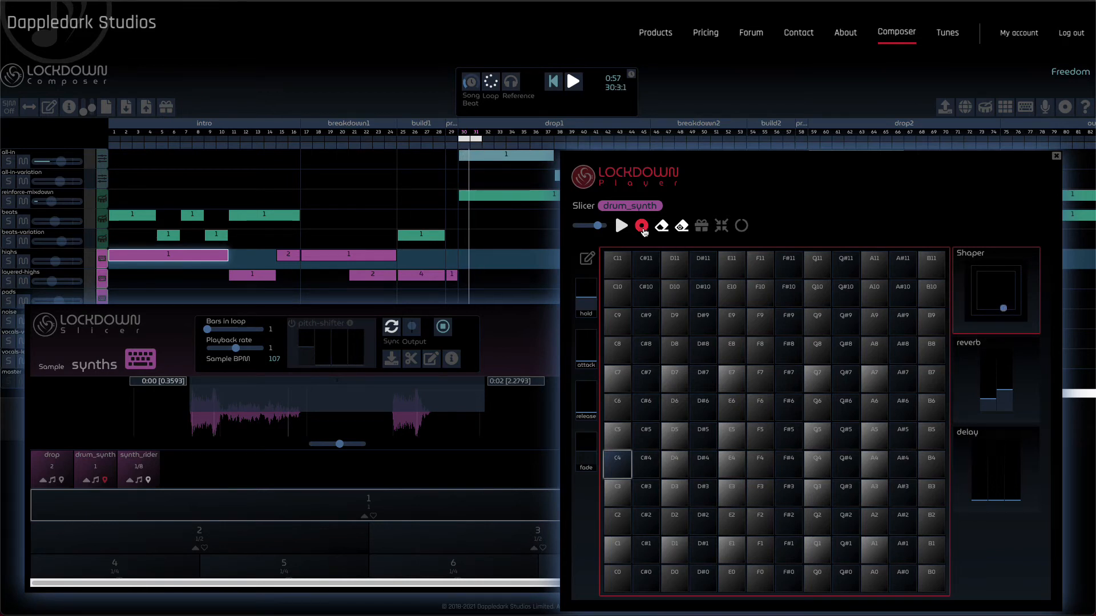
click(642, 227)
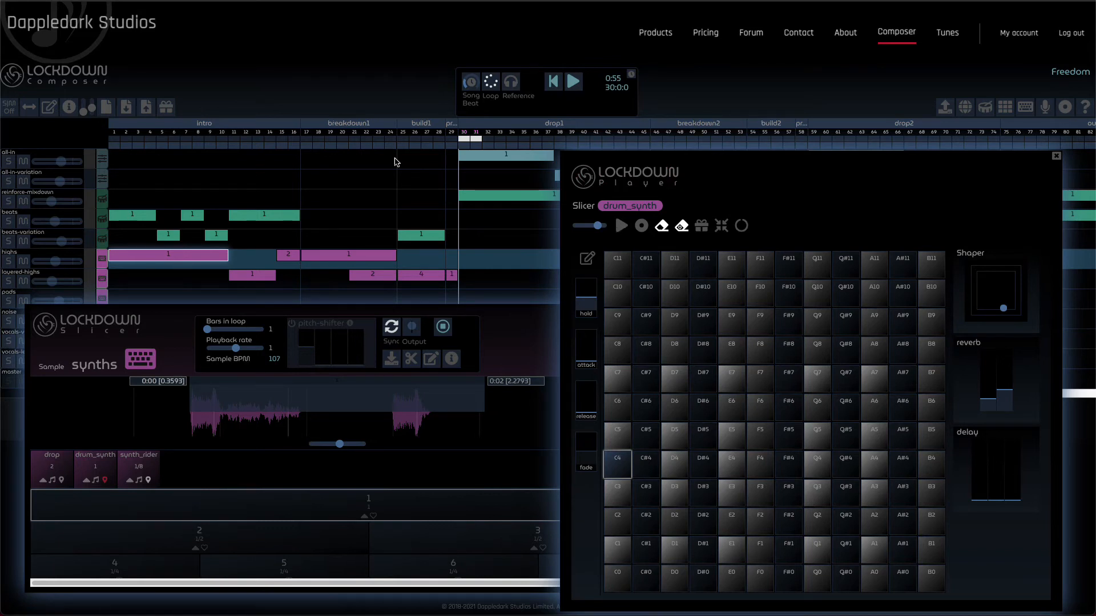
- Play the recorded drum_synth sequence over bars 32 to 33 and over bars 30 to 31
click(500, 142)
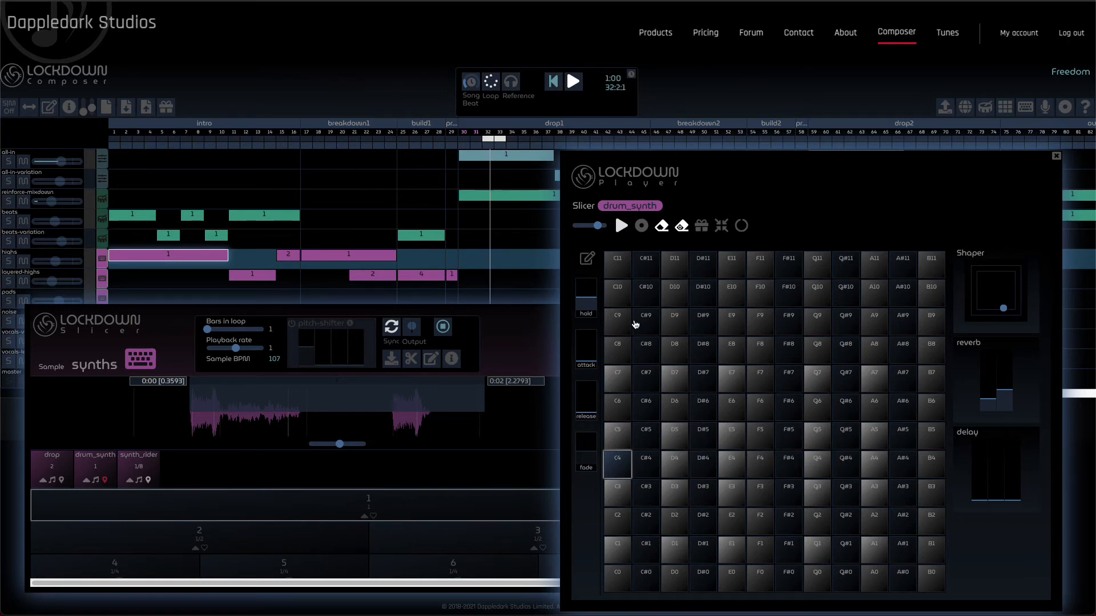
click(460, 140)
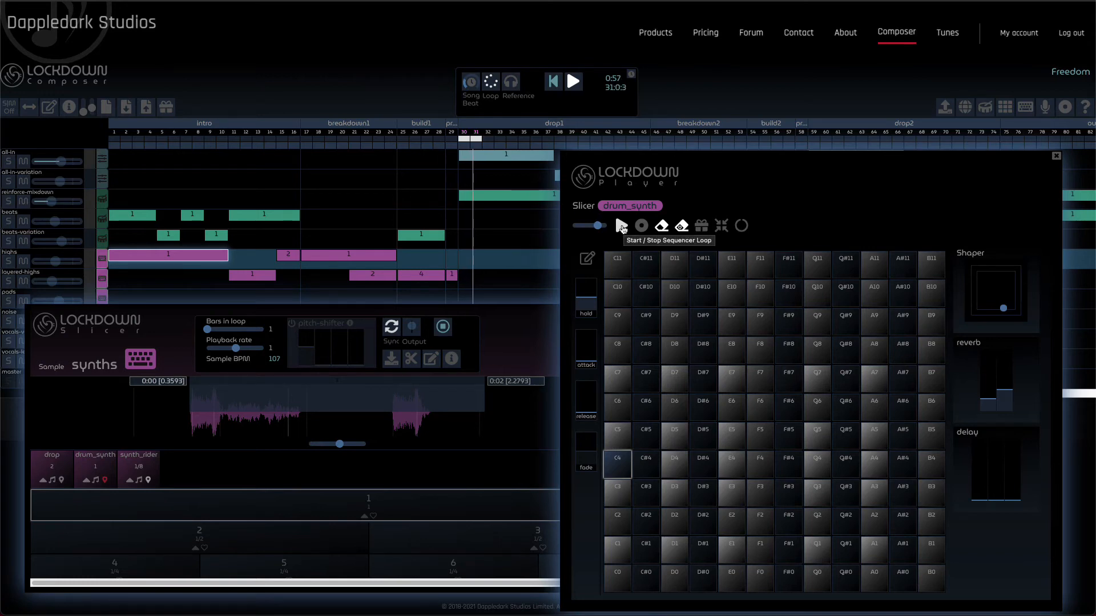
- Audition the bassline, half_bass and claps slices of the synths sample while zooming its waveform
click(702, 227)
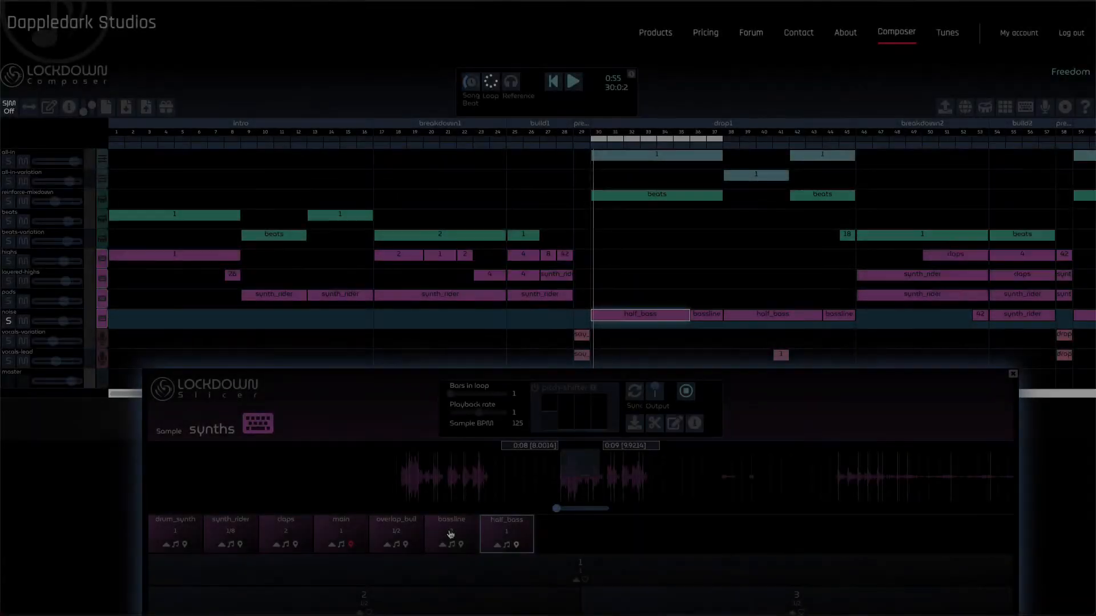
click(450, 535)
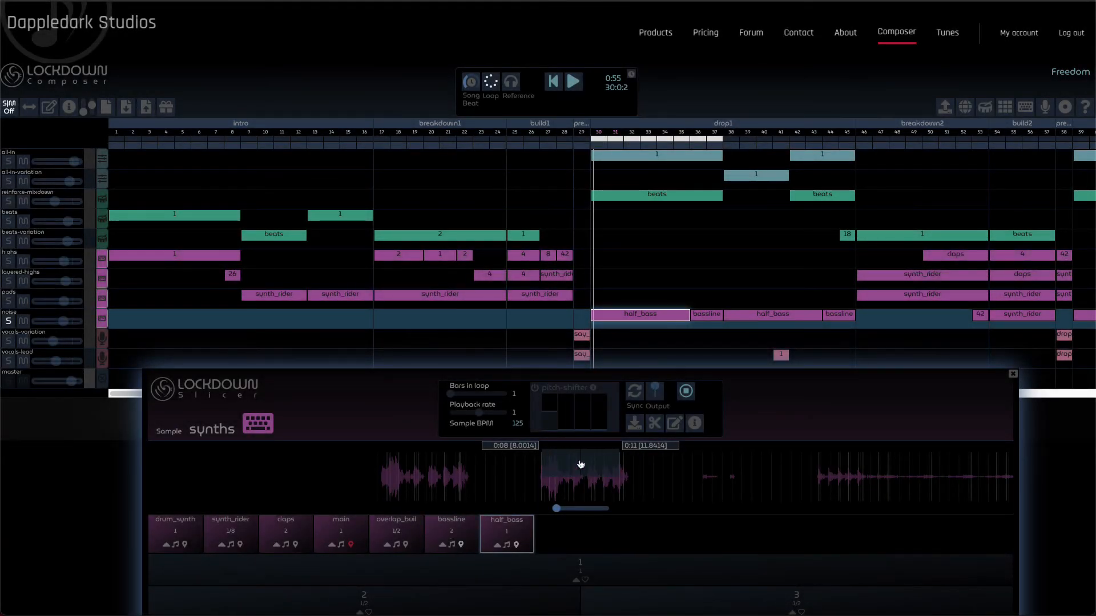
drag(556, 508, 567, 508)
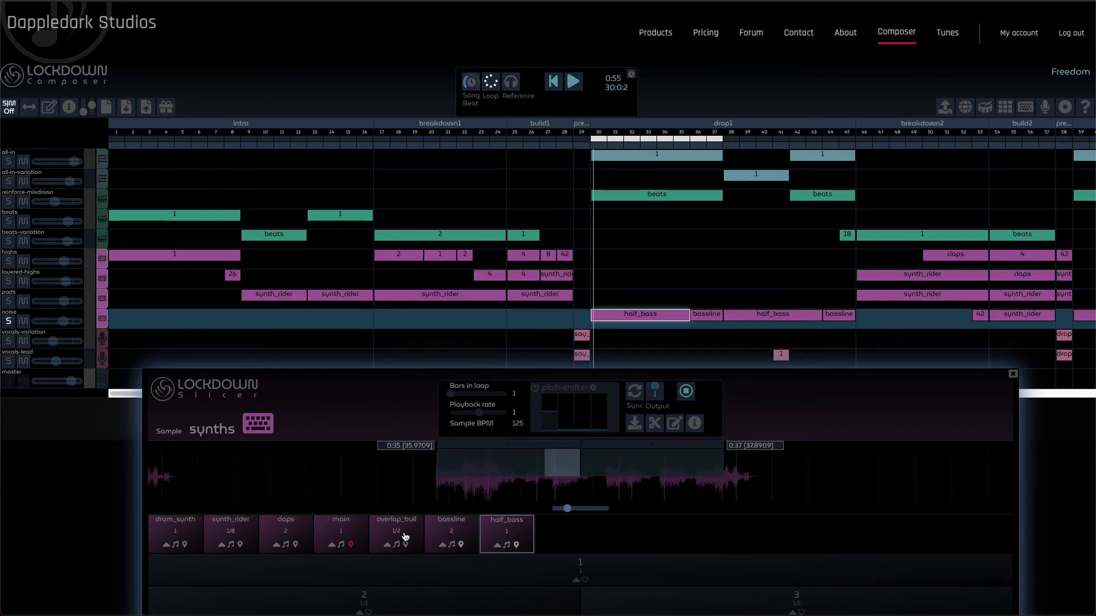
click(511, 534)
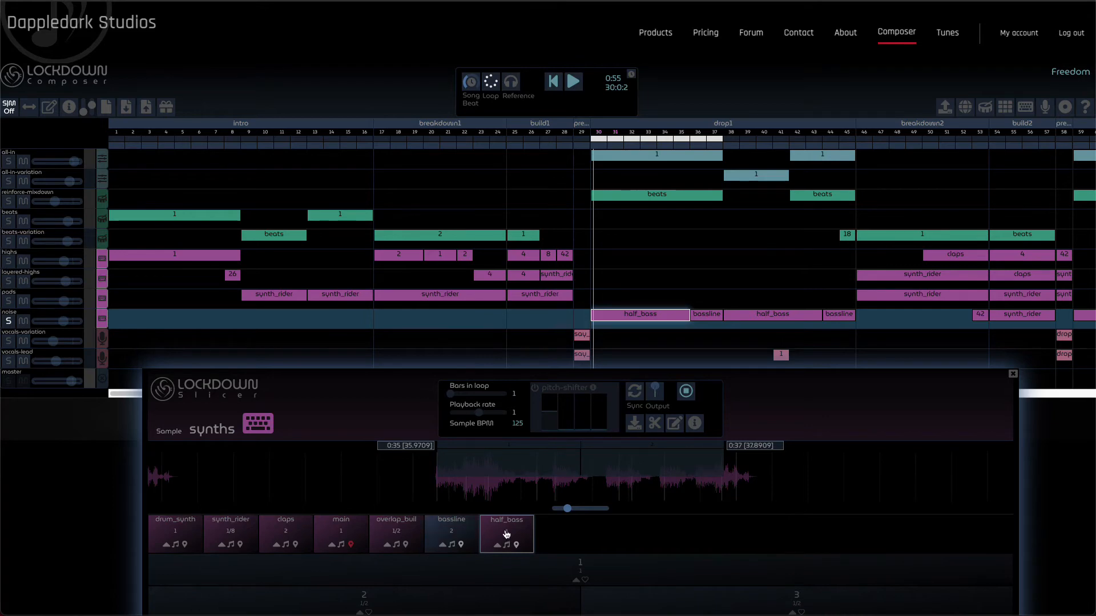
click(508, 534)
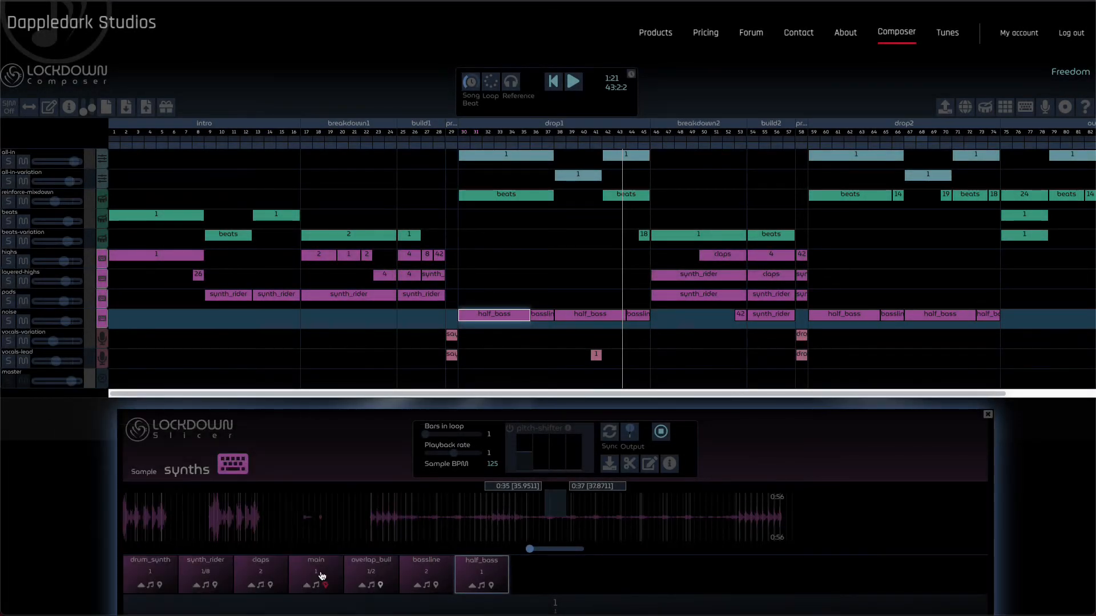
click(262, 574)
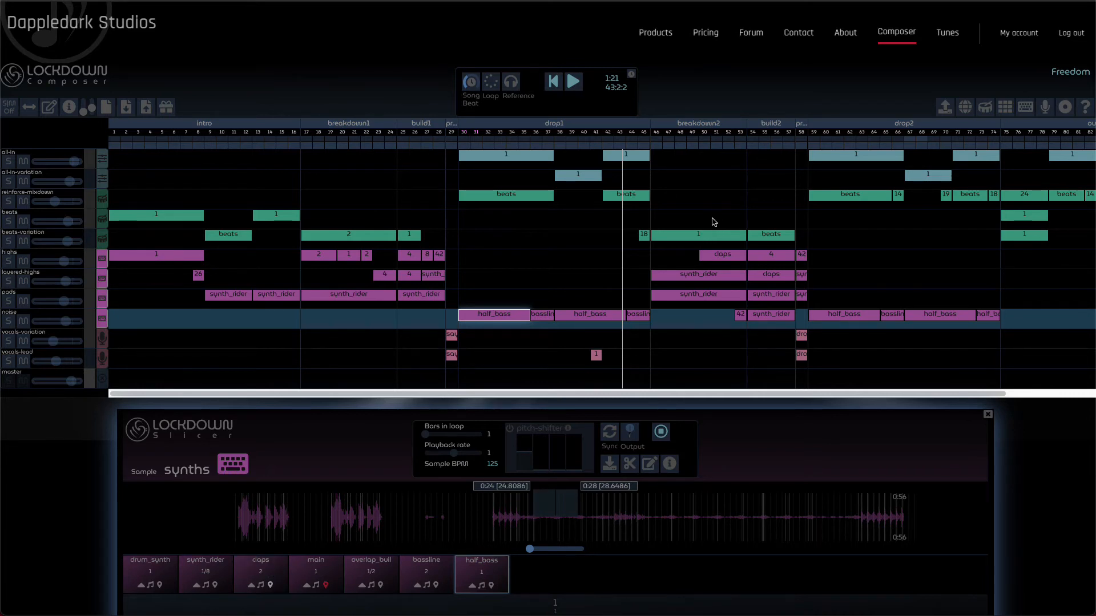
- Solo the highs track and play its claps section in breakdown2 from bar 50
click(706, 149)
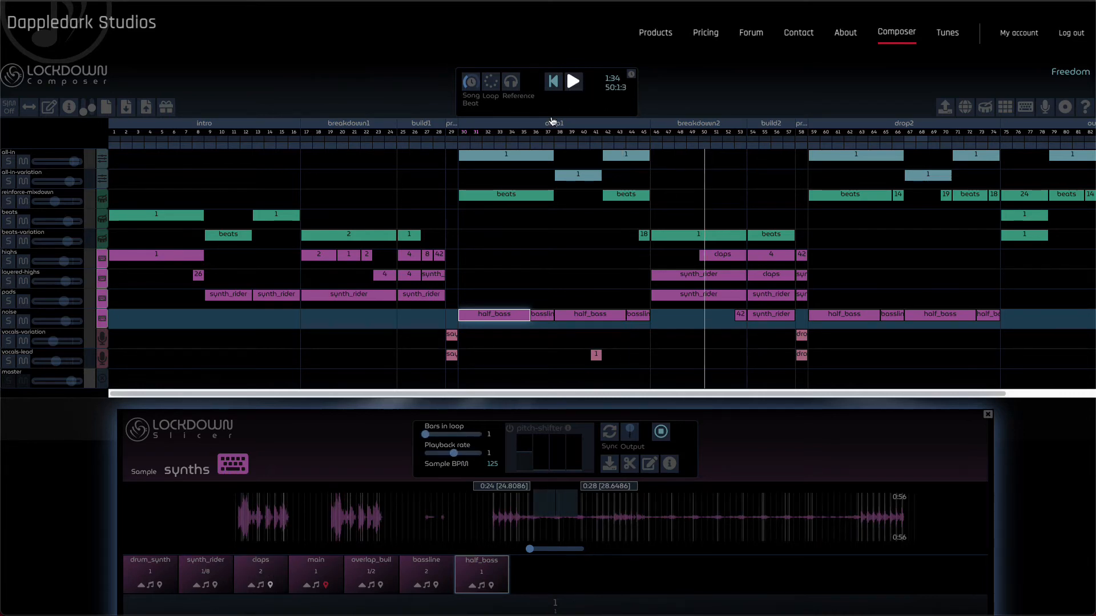
click(9, 261)
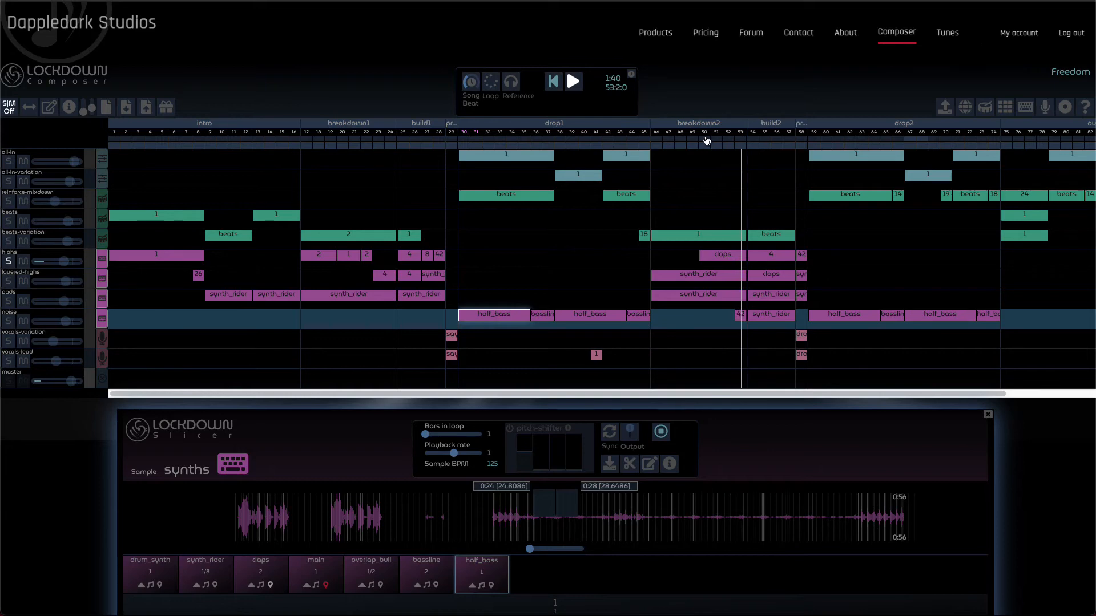
click(741, 141)
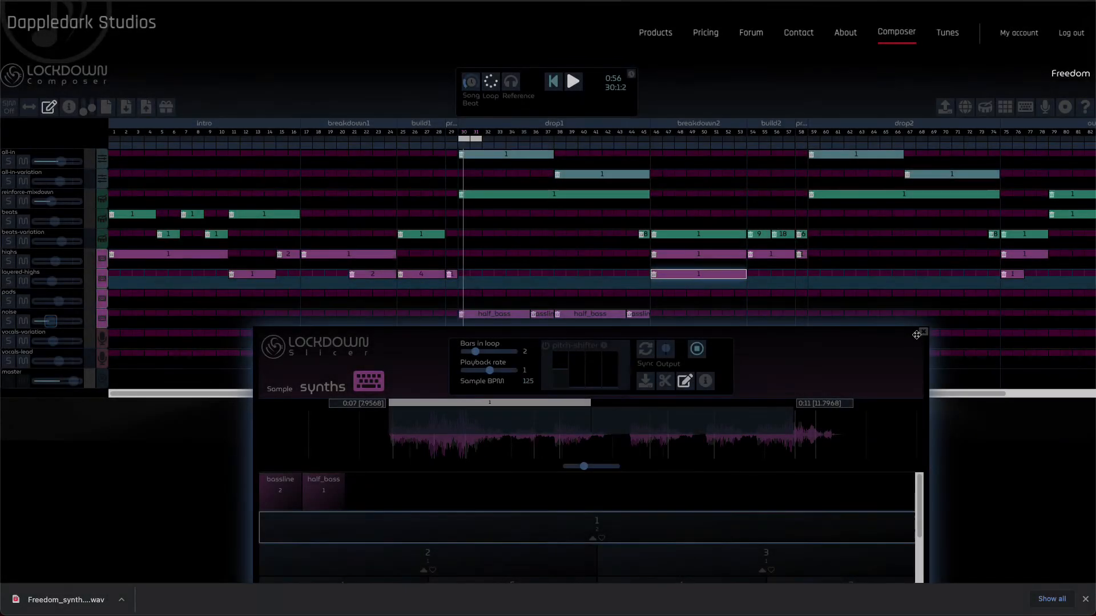
- Record a master-out performance with x-filter movements on the all-in track's fuller rack, and merge the recording into the synths sample
click(922, 333)
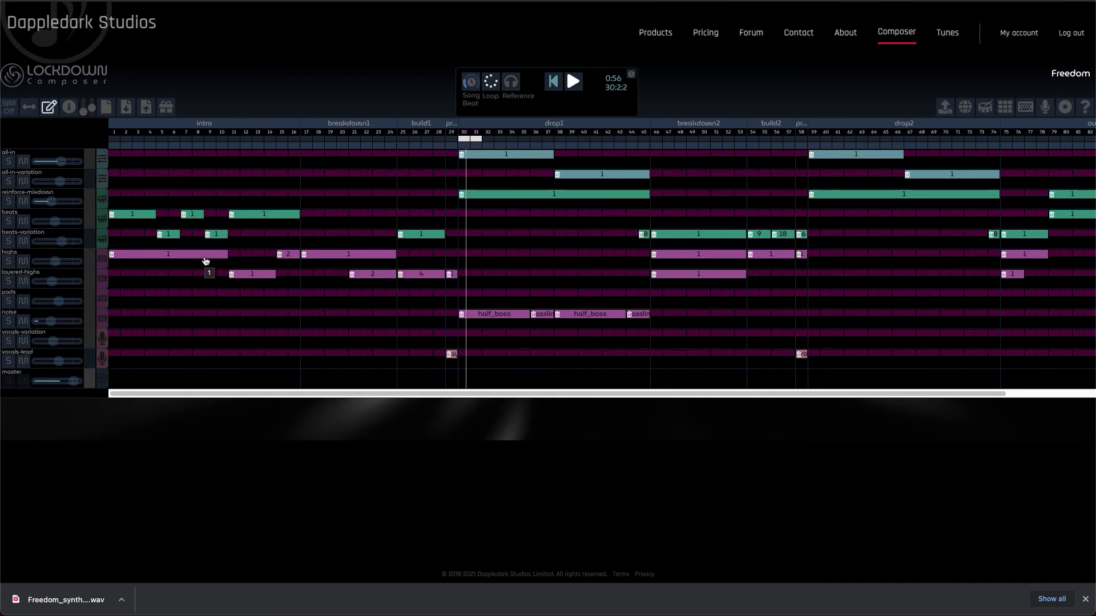
click(90, 163)
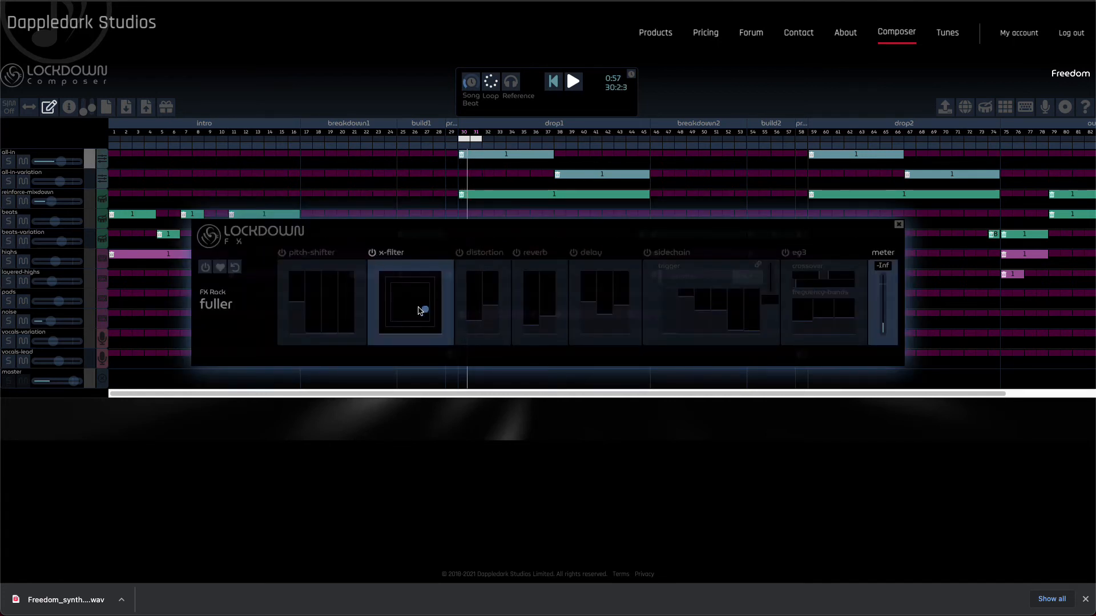
mouse_move(426, 312)
mouse_down()
mouse_move(412, 321)
mouse_move(417, 313)
mouse_up()
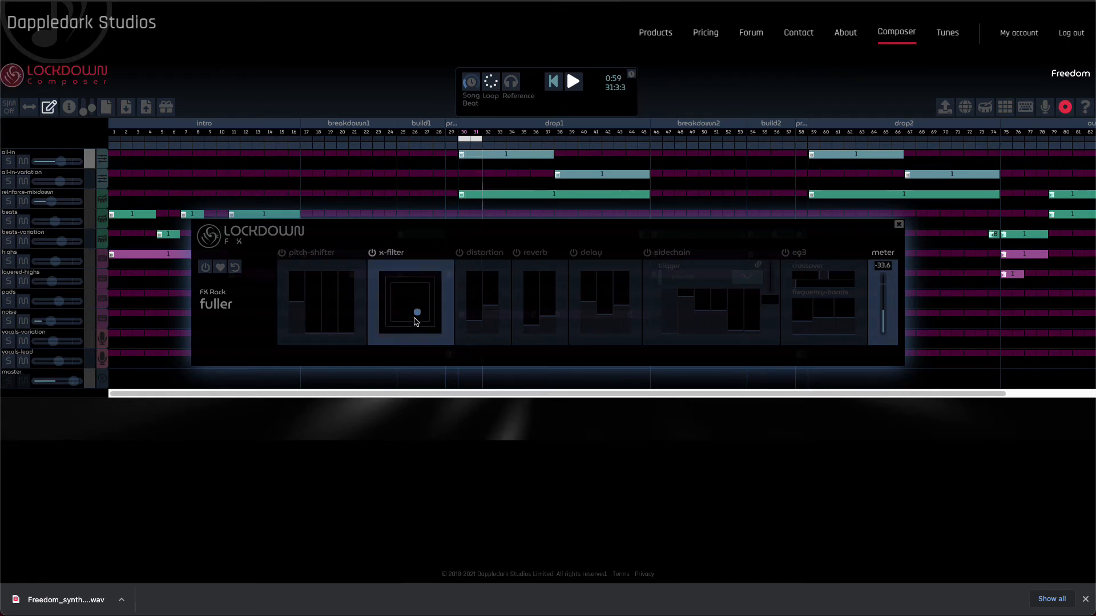
mouse_move(414, 318)
mouse_down()
mouse_move(430, 309)
mouse_move(425, 323)
mouse_move(423, 314)
mouse_up()
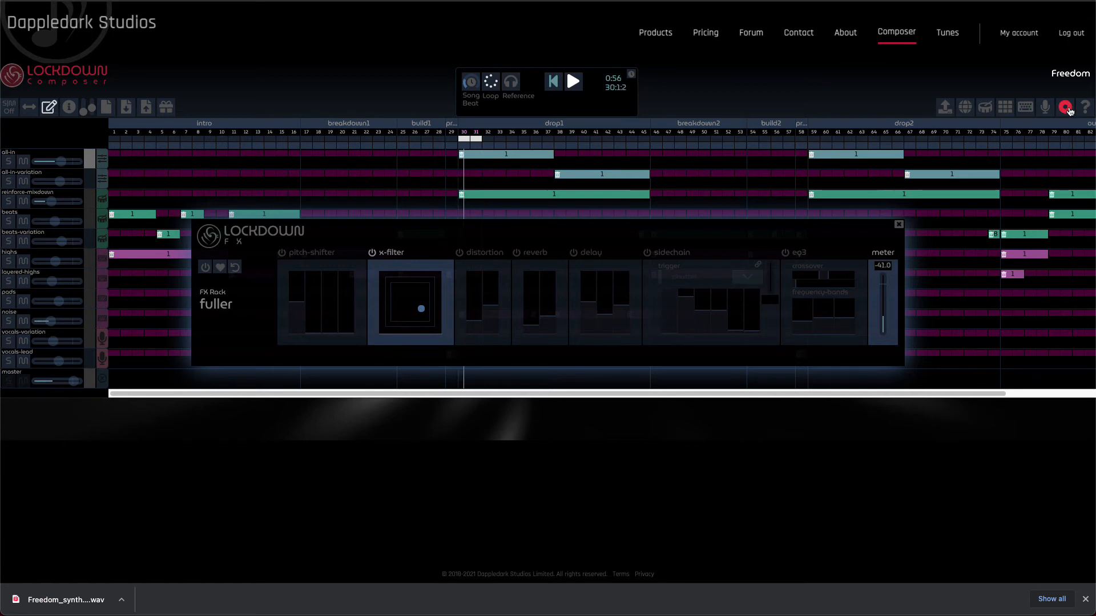
key(space)
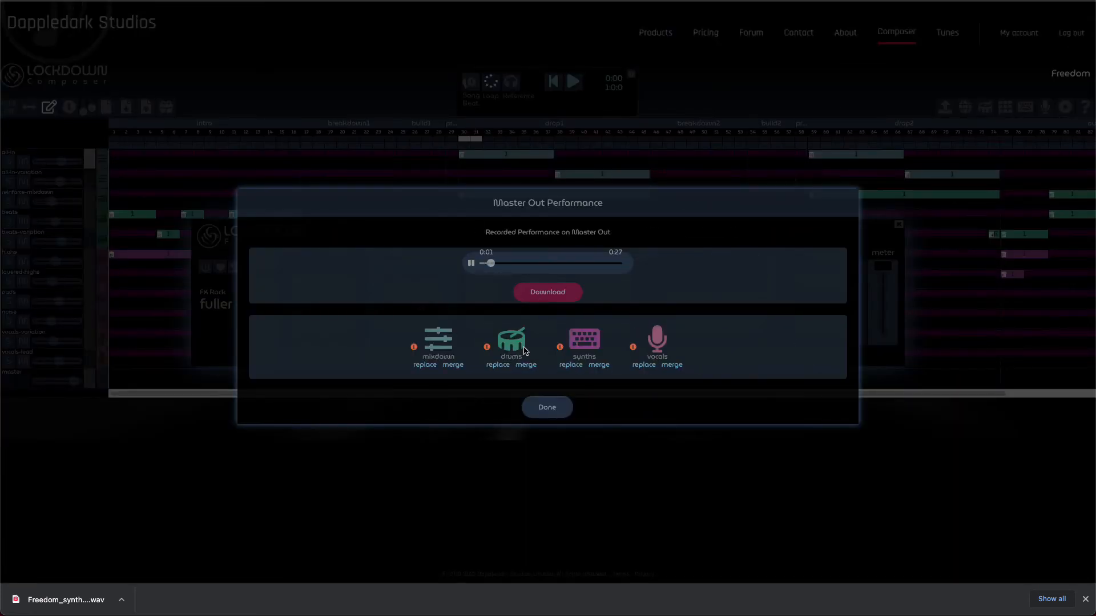
click(599, 365)
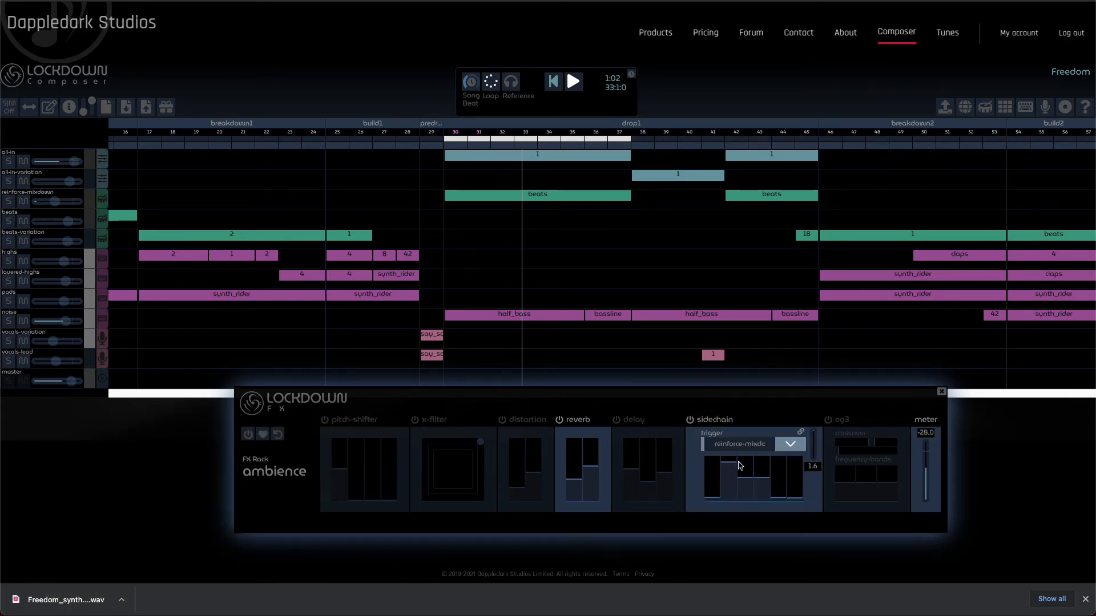
- Reshape the sidechain settings in the ambience rack, keeping the reinforce-mixdown trigger
drag(740, 479, 715, 494)
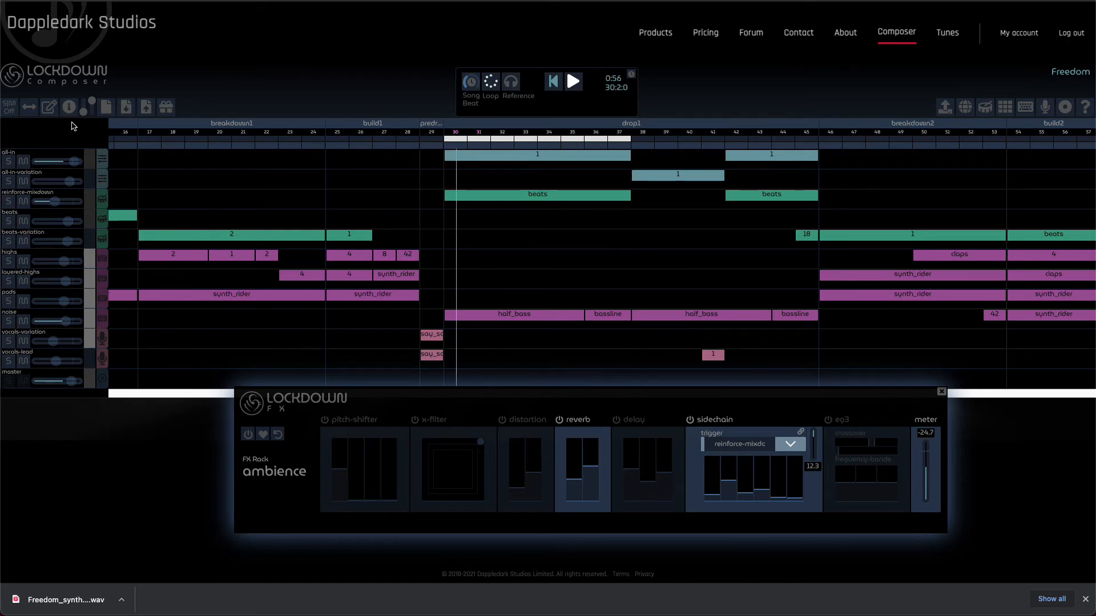
- Add a clip to the pads track over bars 30 to 37 of drop1 and assign it slice 40
click(49, 107)
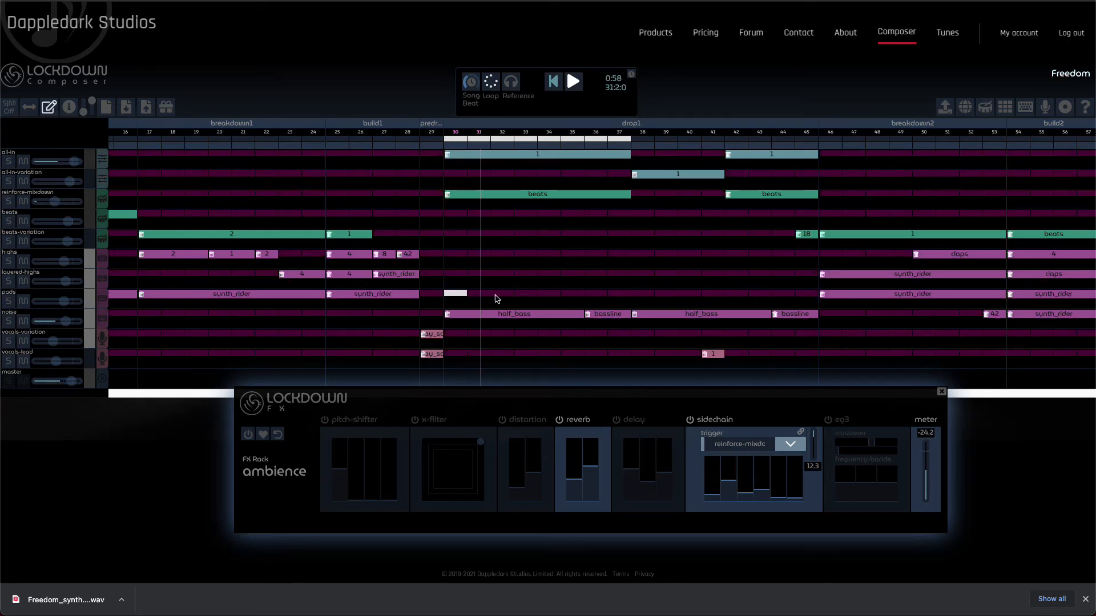
click(524, 300)
click(536, 295)
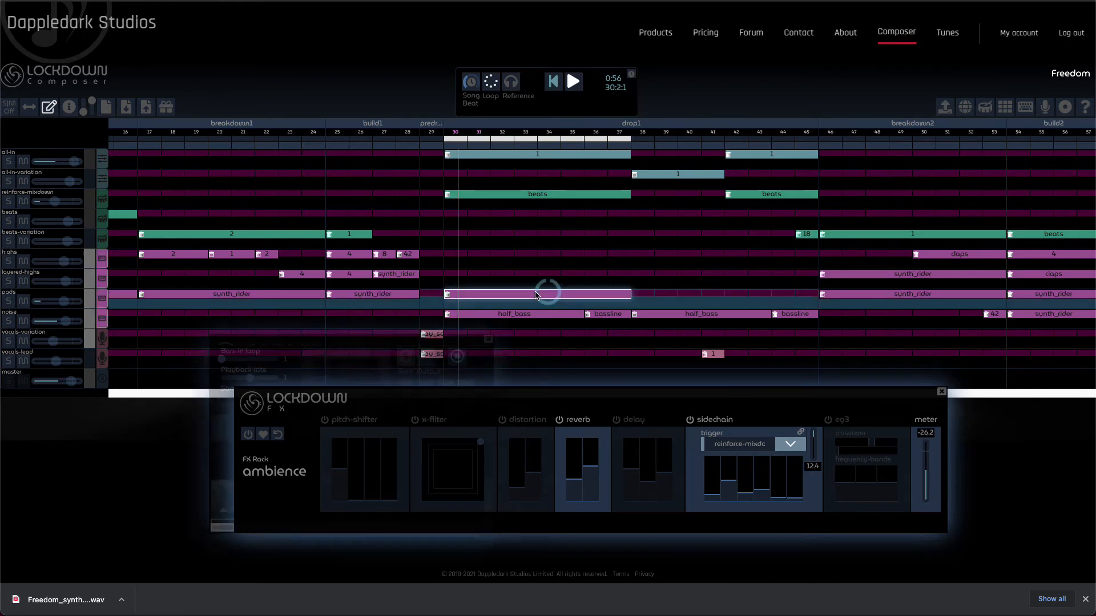
drag(486, 365, 462, 206)
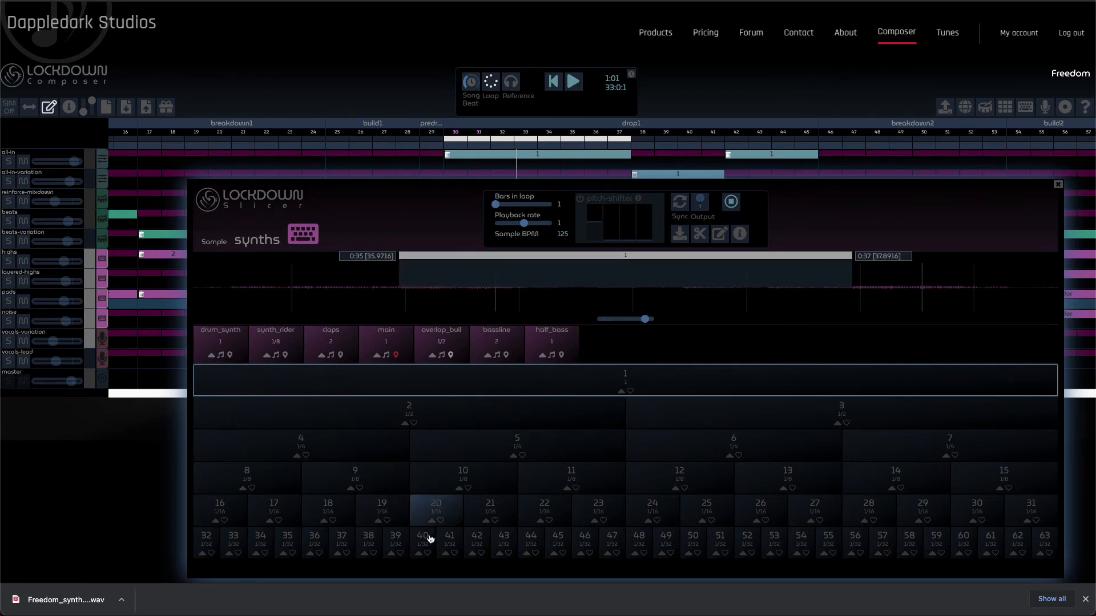
click(420, 554)
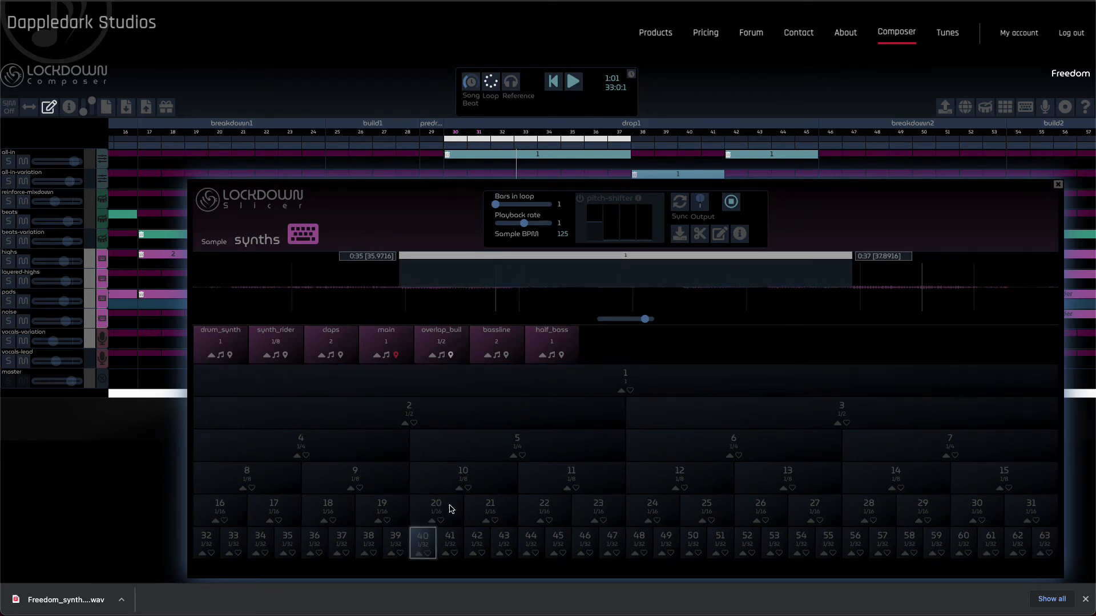
drag(948, 200, 925, 461)
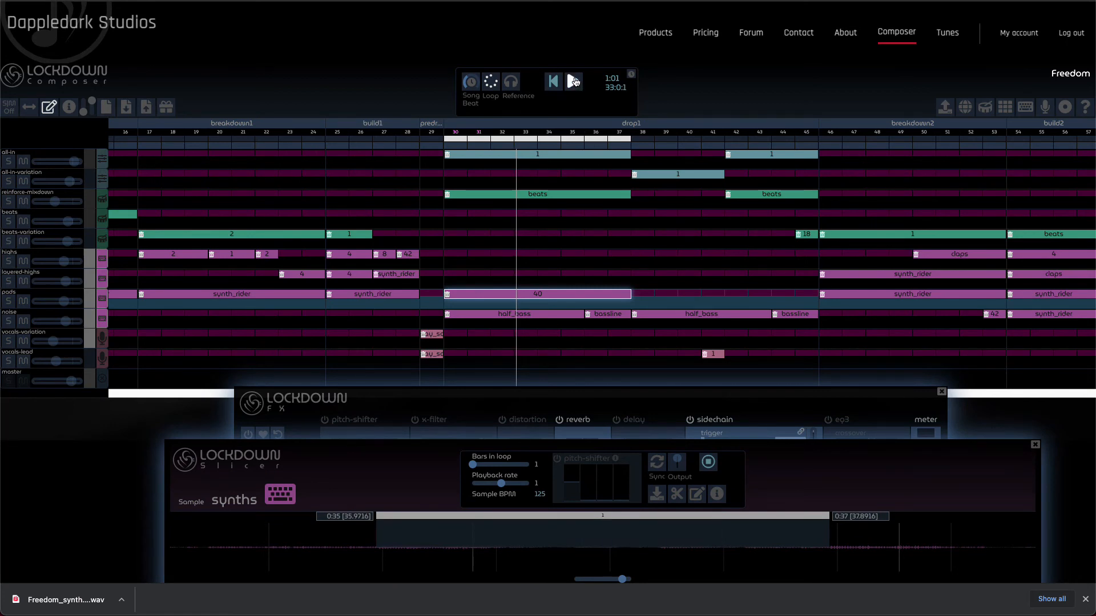
- Play the drop1 loop with the pads and reinforce-mixdown tracks soloed, and close the slicer
click(574, 81)
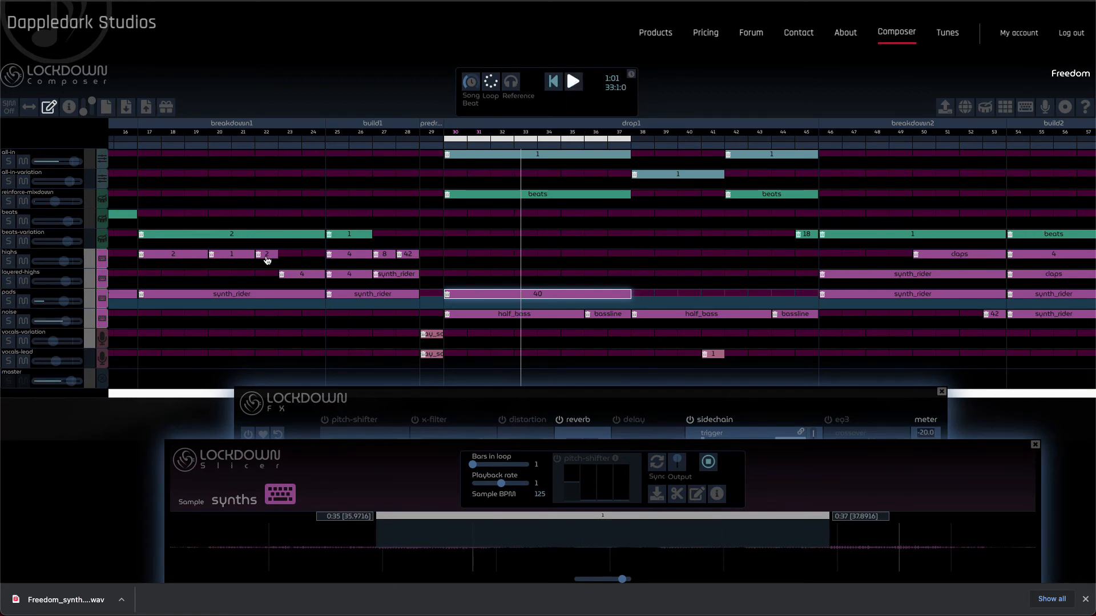
click(8, 301)
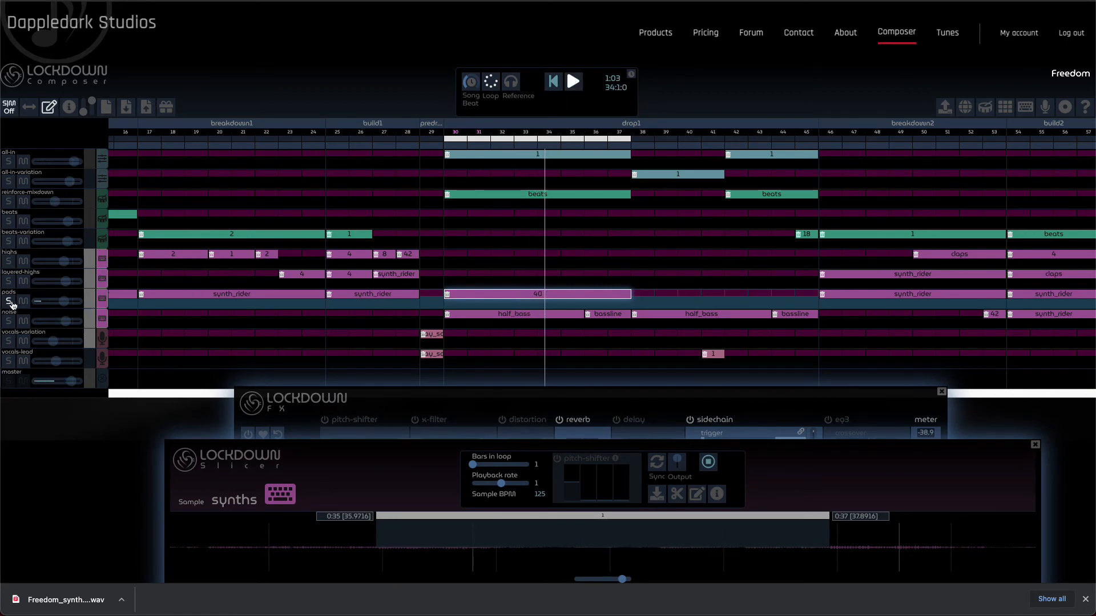
click(8, 203)
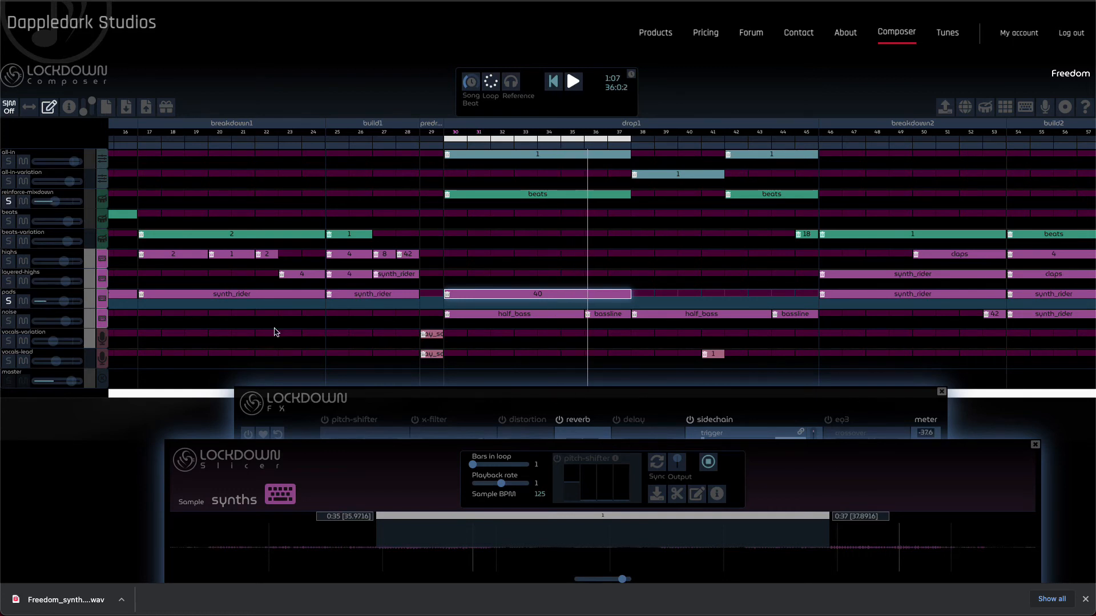
drag(432, 449, 415, 354)
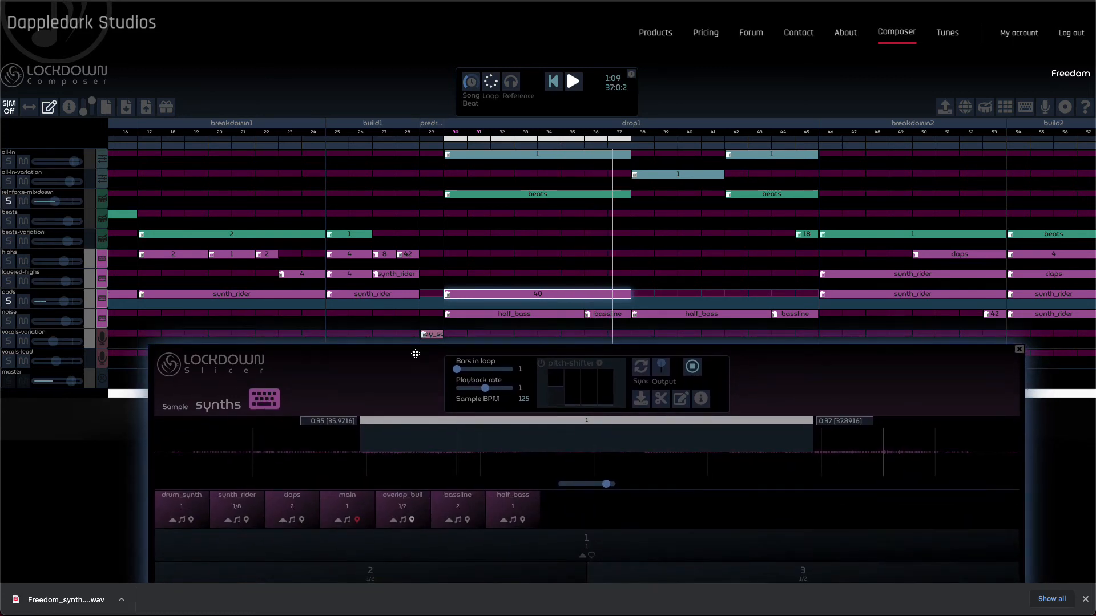
click(1019, 350)
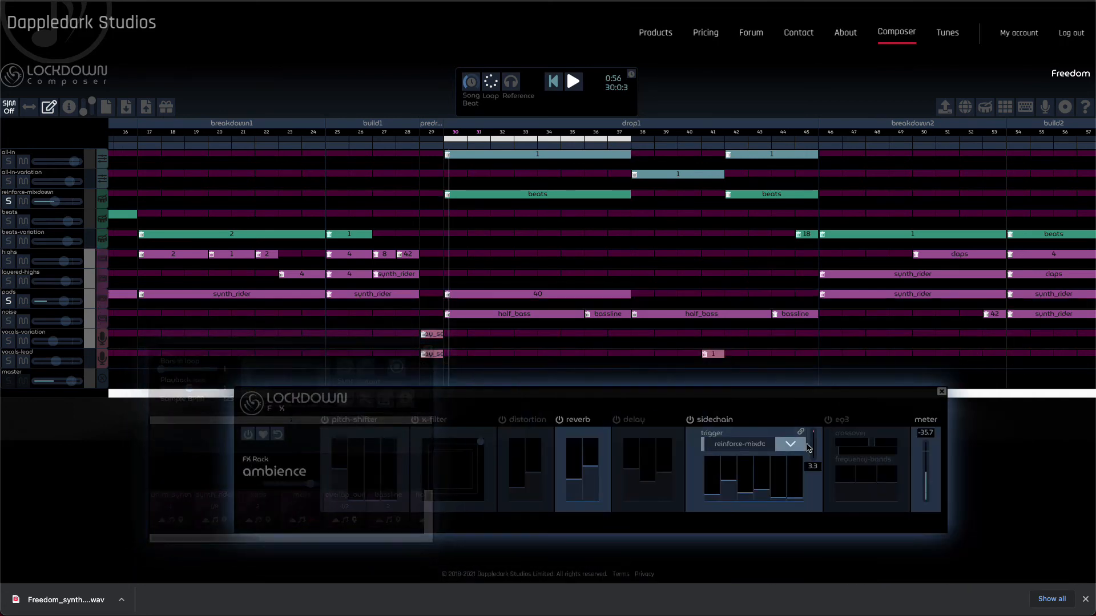
- Compare the looped pads with the ambience rack's sidechain turned off and back on
drag(639, 400, 631, 396)
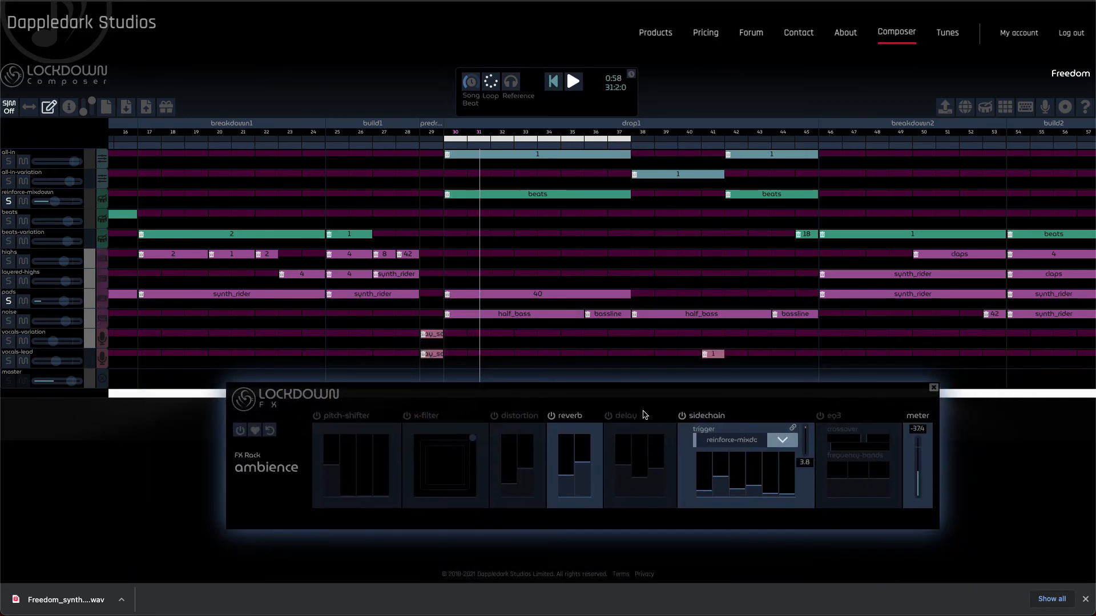
click(682, 420)
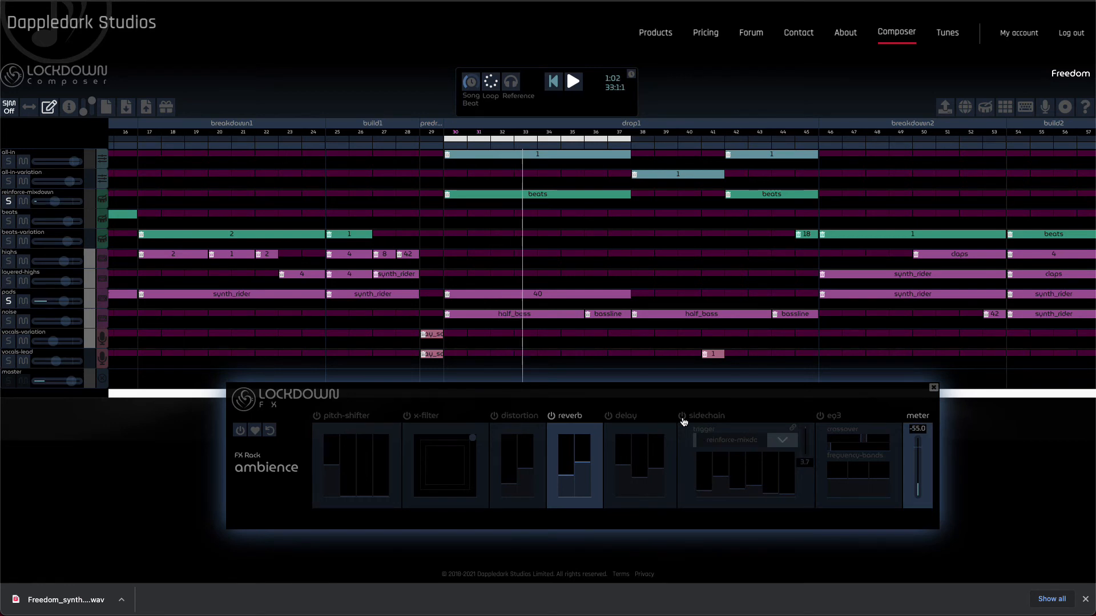
click(682, 420)
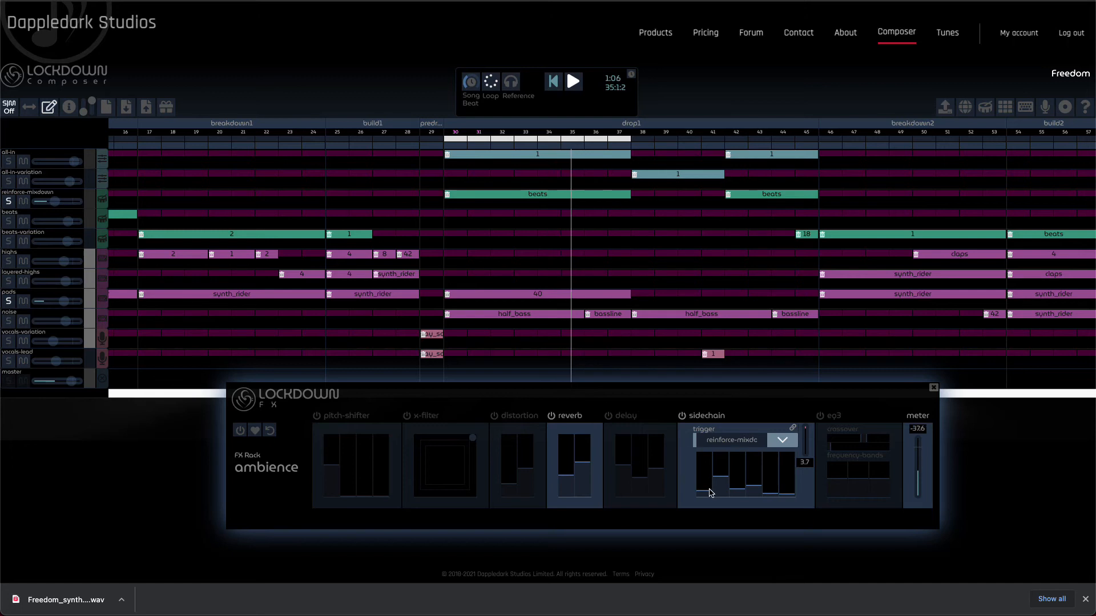
- Fine-tune the ambience rack's sidechain response, setting the release to 0.18
mouse_move(716, 482)
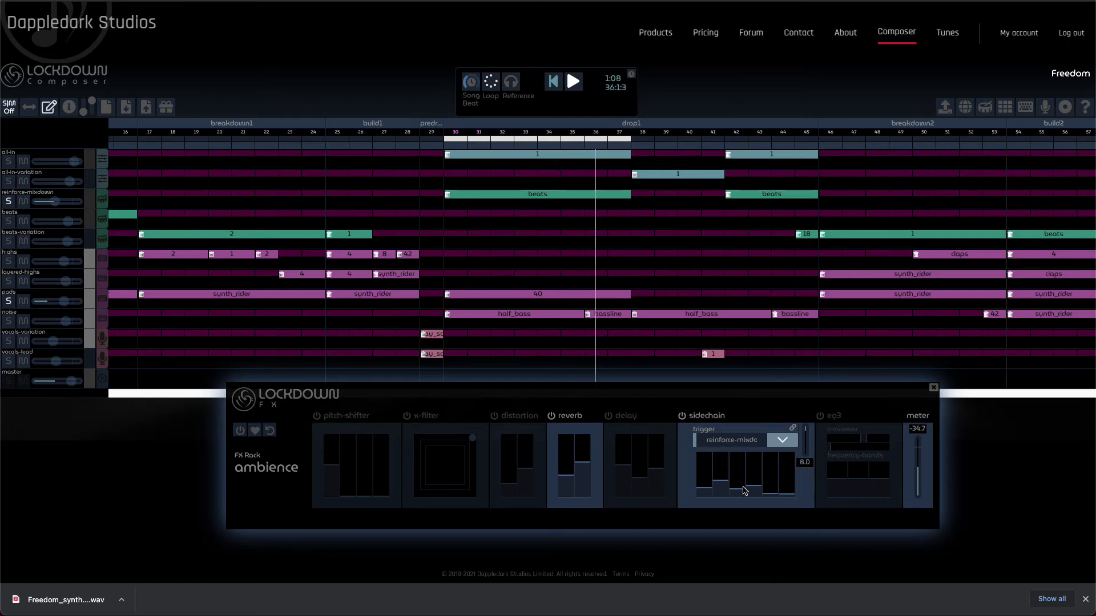
mouse_move(751, 492)
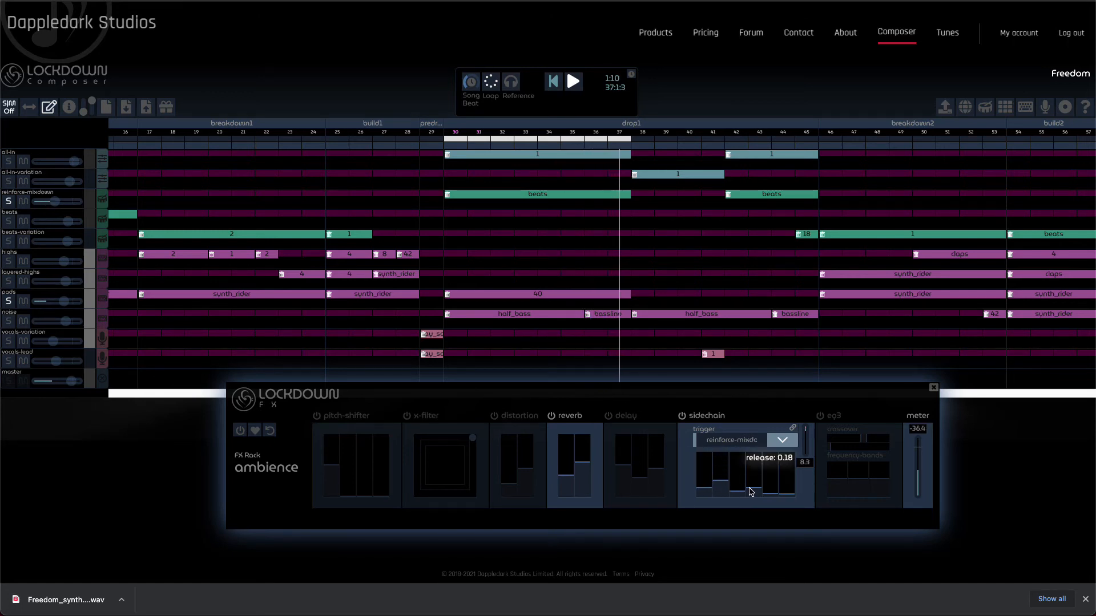
- Compare the sidechain with its trigger unlinked and relinked, and with the reinforce-mixdown track muted and unmuted
click(793, 428)
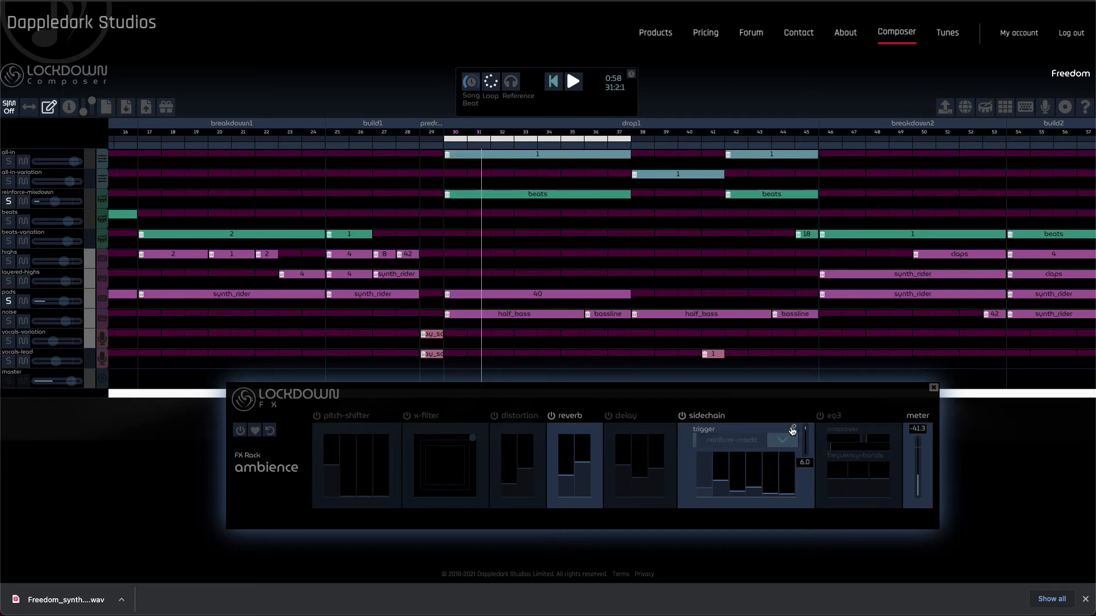
click(793, 429)
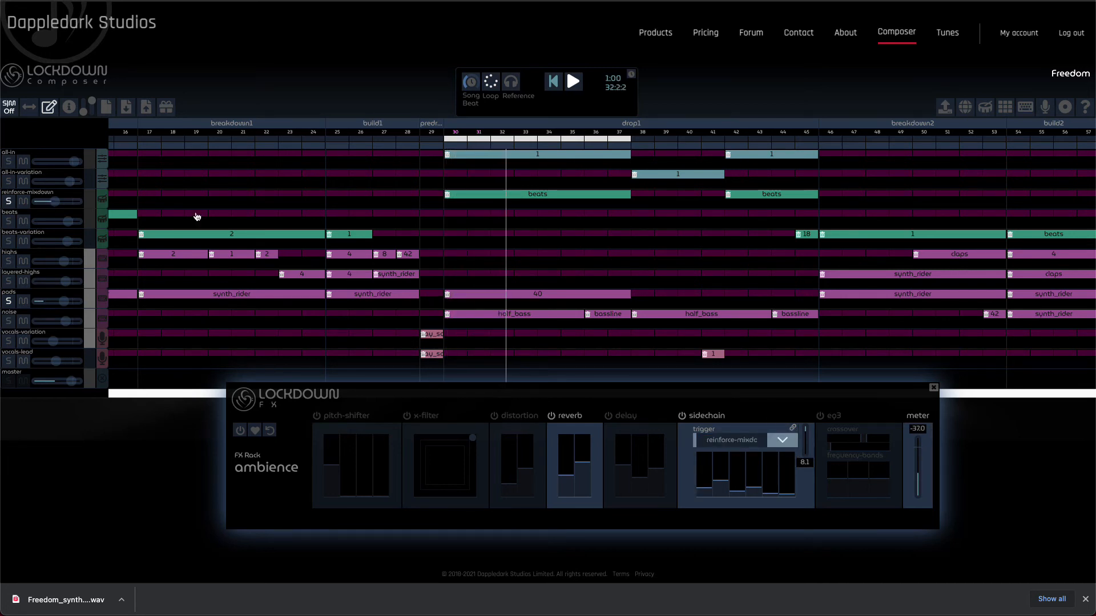
click(23, 203)
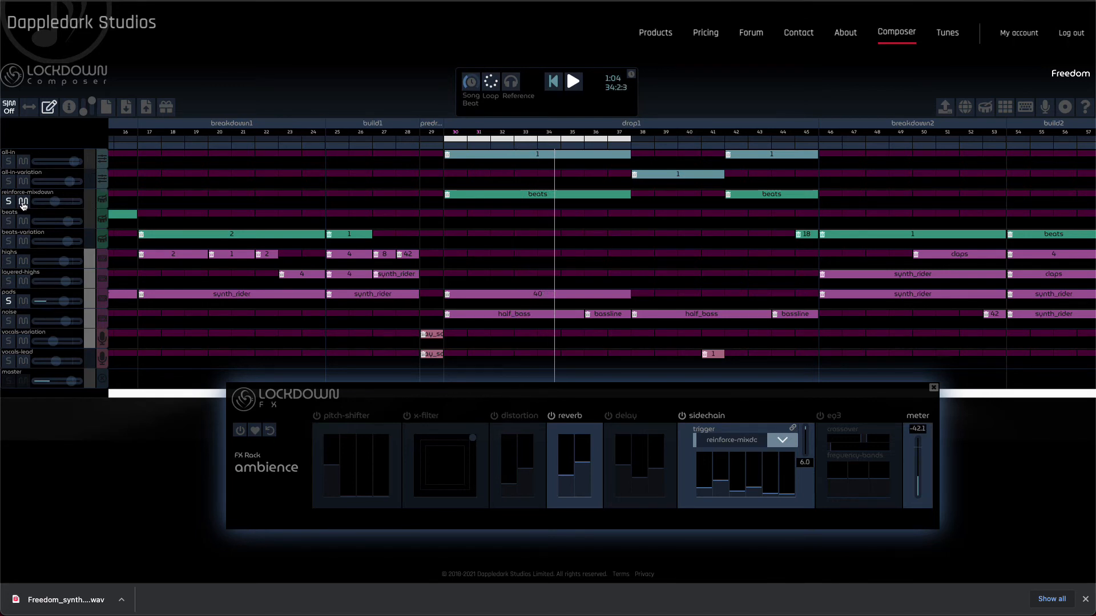
click(23, 205)
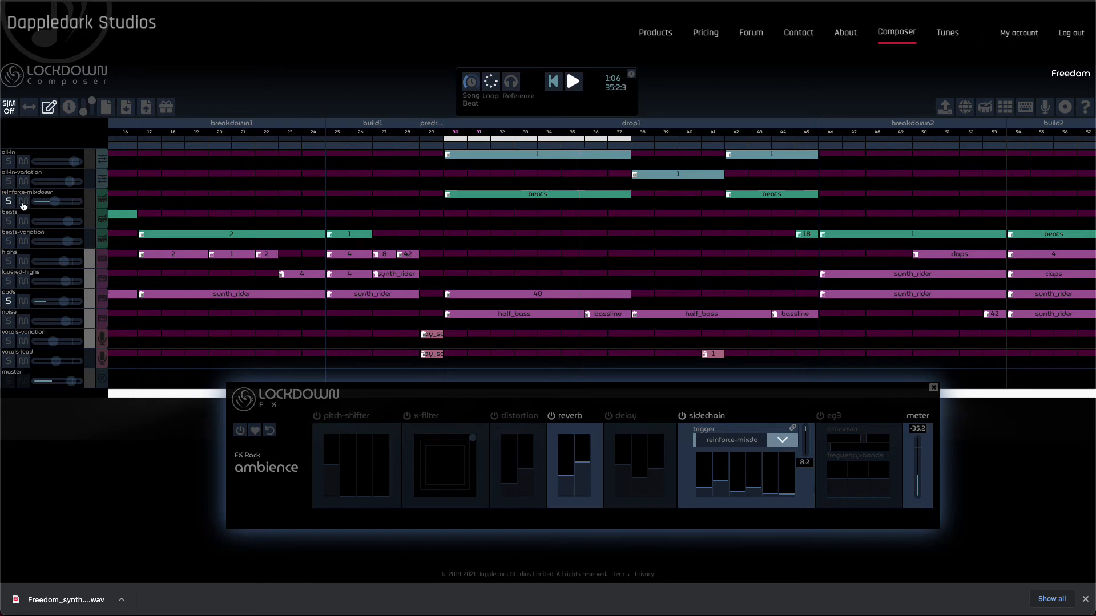
- Delete the pads slice from drop1, leave edit mode, and turn off all track solos
click(447, 297)
click(49, 107)
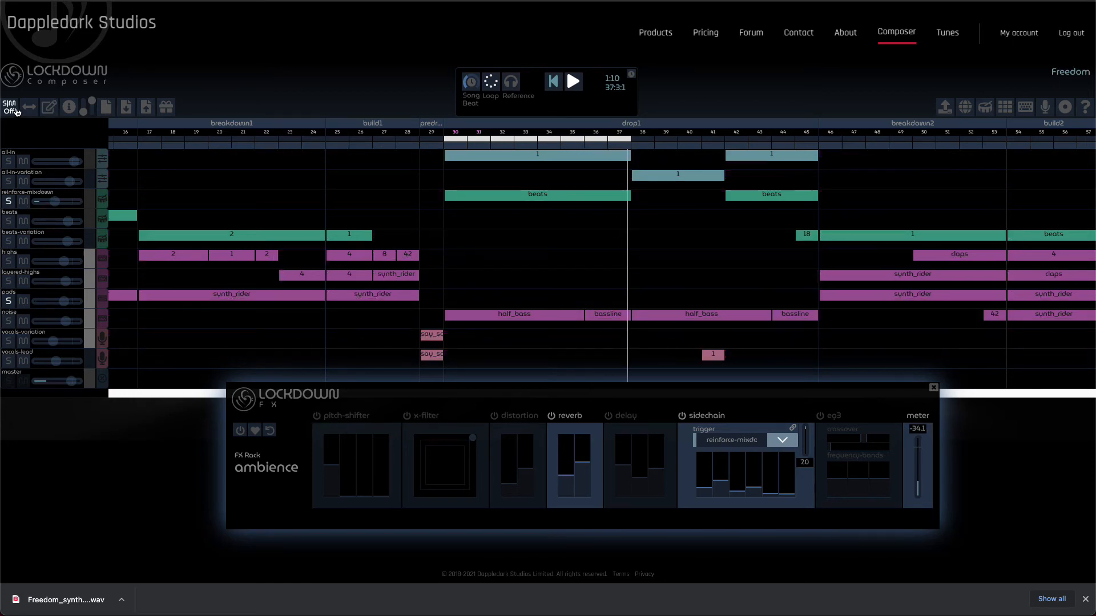
click(8, 107)
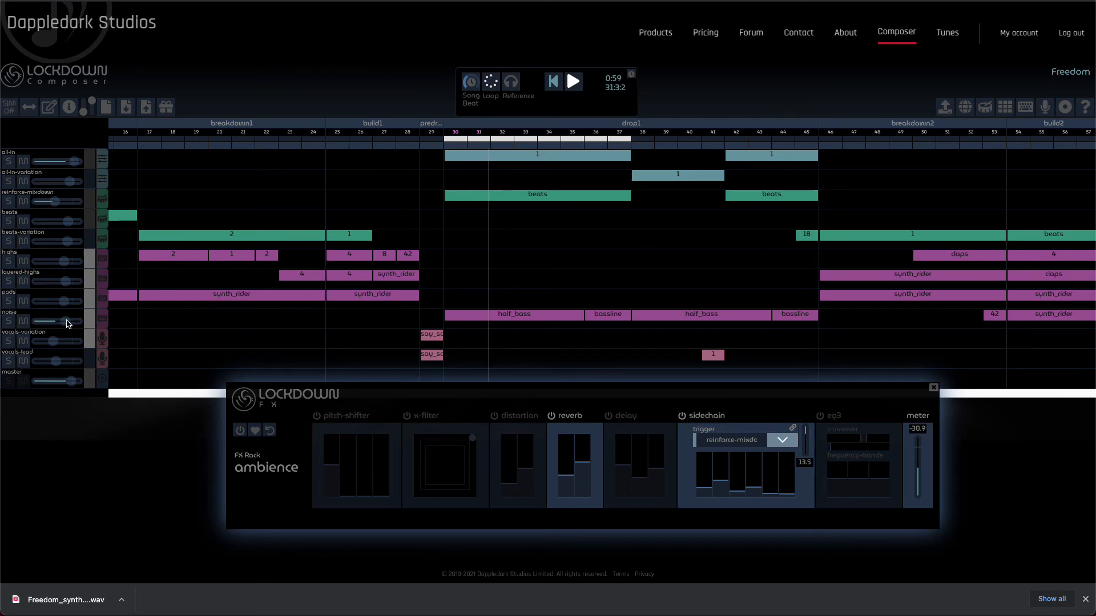
- Lower the noise track's volume to -15.2 and toggle the ambience rack's sidechain
drag(66, 320, 56, 323)
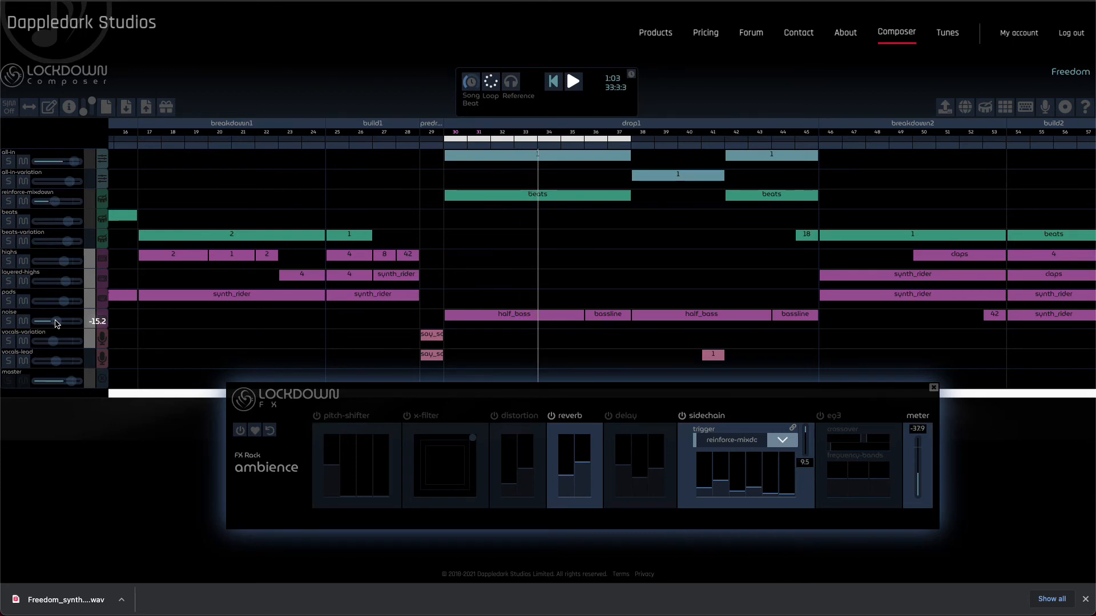
click(682, 419)
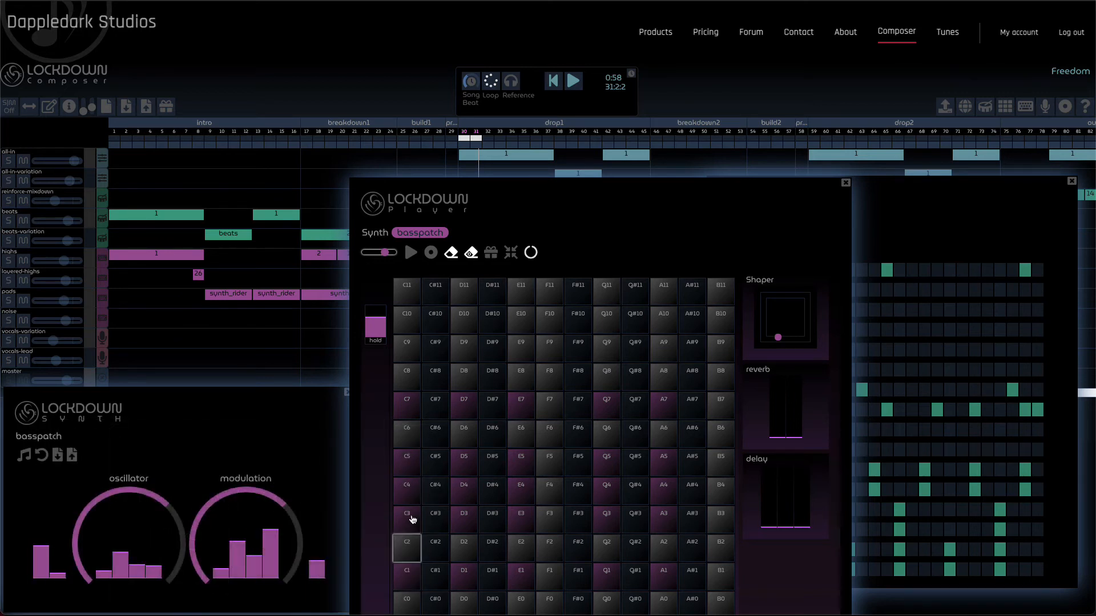
- Set the basspatch Shaper frequencies to about 1937 and 464, and try a harmonicity of 4.3
drag(775, 340, 780, 340)
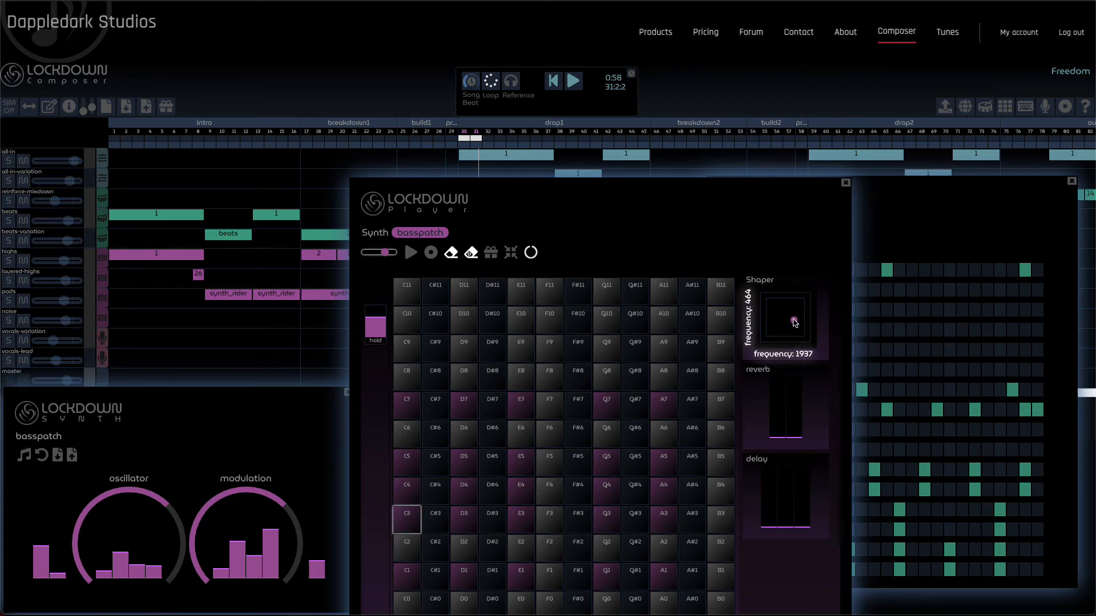
drag(795, 322, 795, 322)
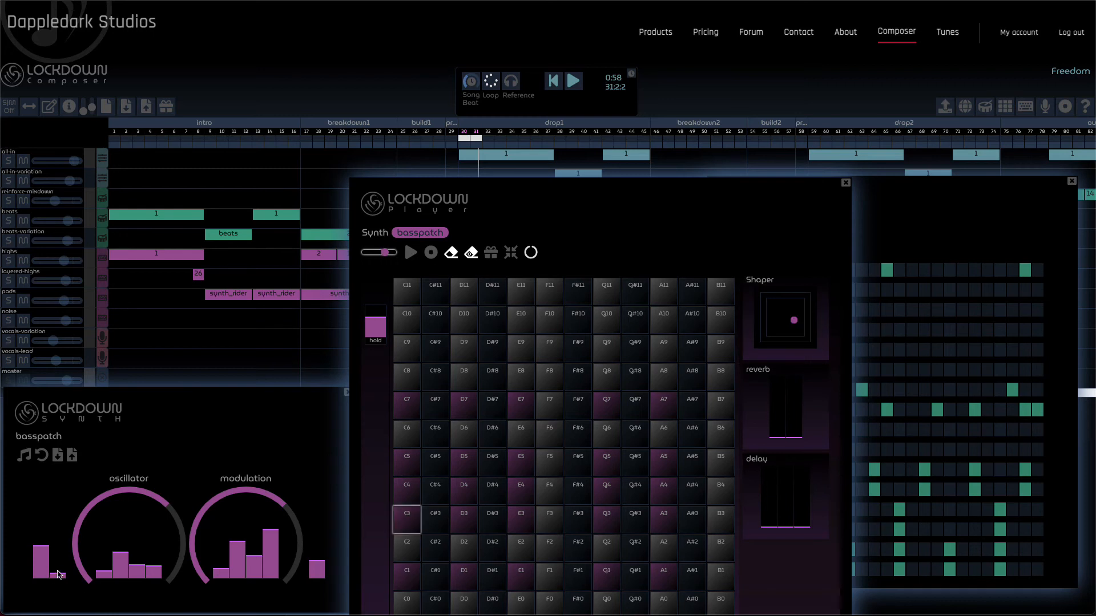
drag(59, 573, 61, 570)
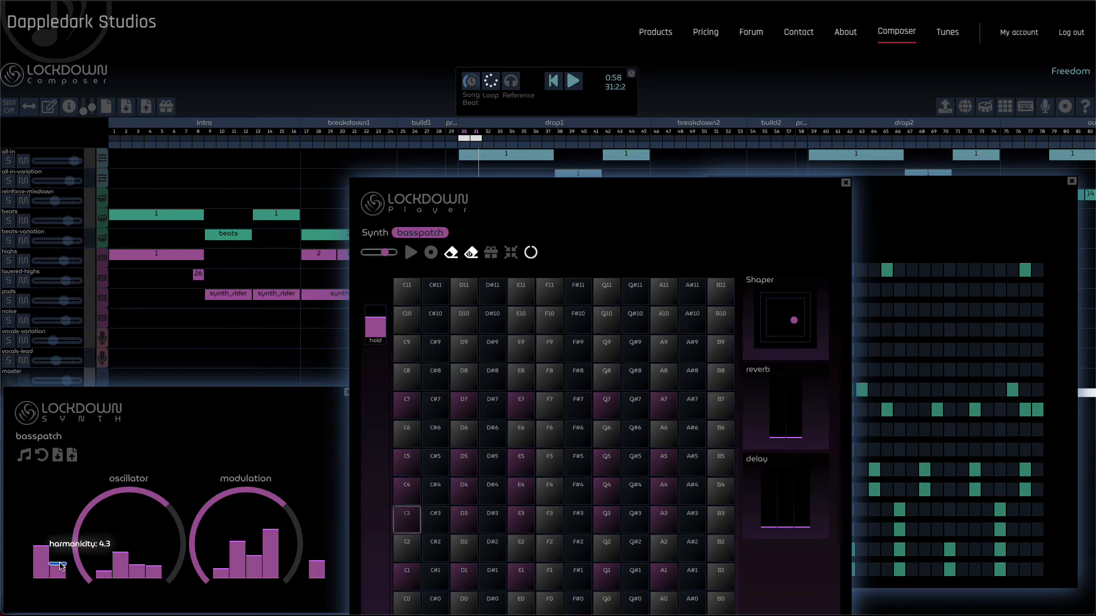
drag(64, 577, 63, 576)
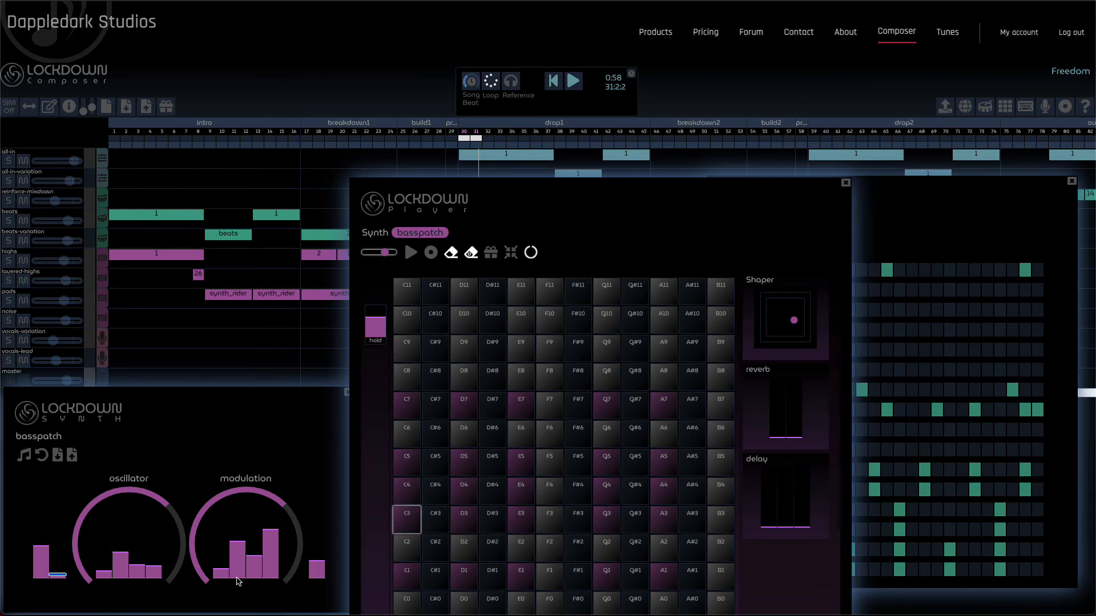
- Try a modulationIndex of 35 on basspatch and turn its oscillator ring up to the full circle
drag(316, 567, 319, 570)
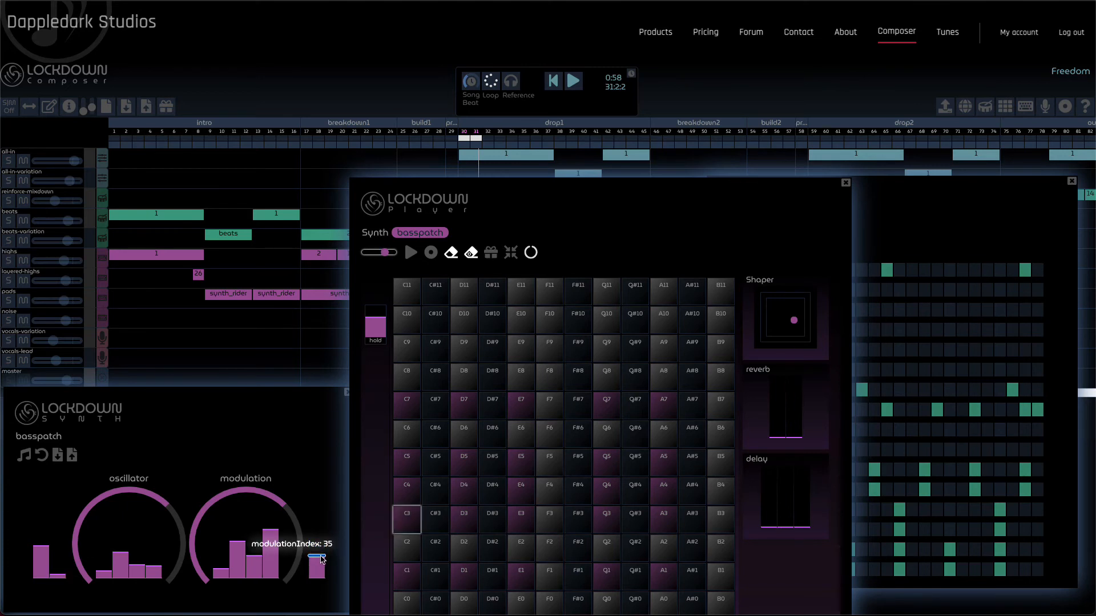
drag(321, 564, 322, 563)
drag(160, 508, 178, 576)
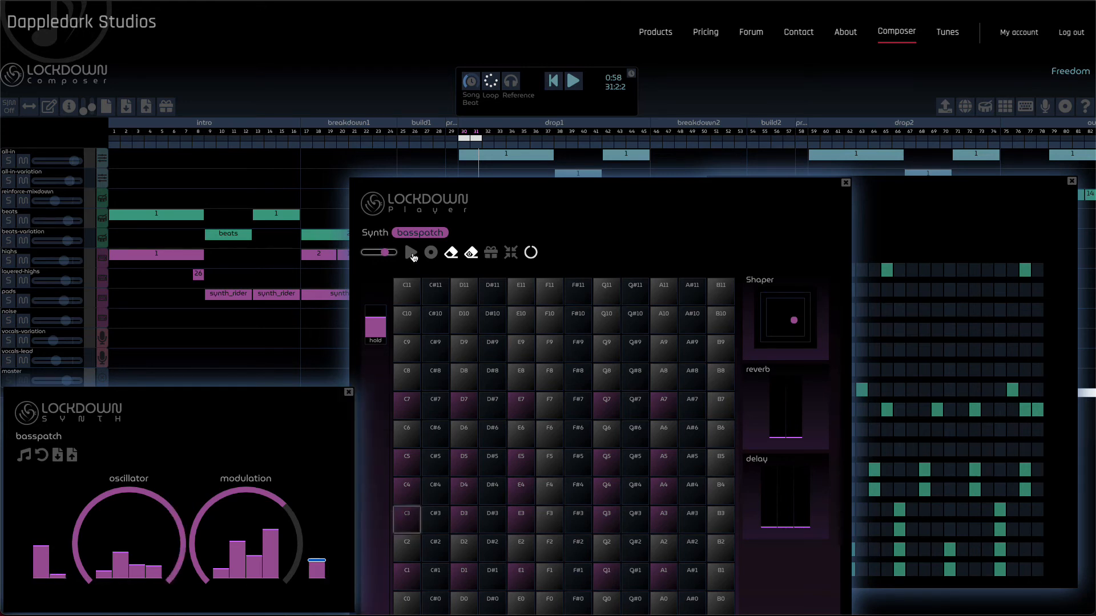
- Play the basspatch loop while setting harmonicity to about 1.9 and lowering the modulation index, and stop playback
click(411, 253)
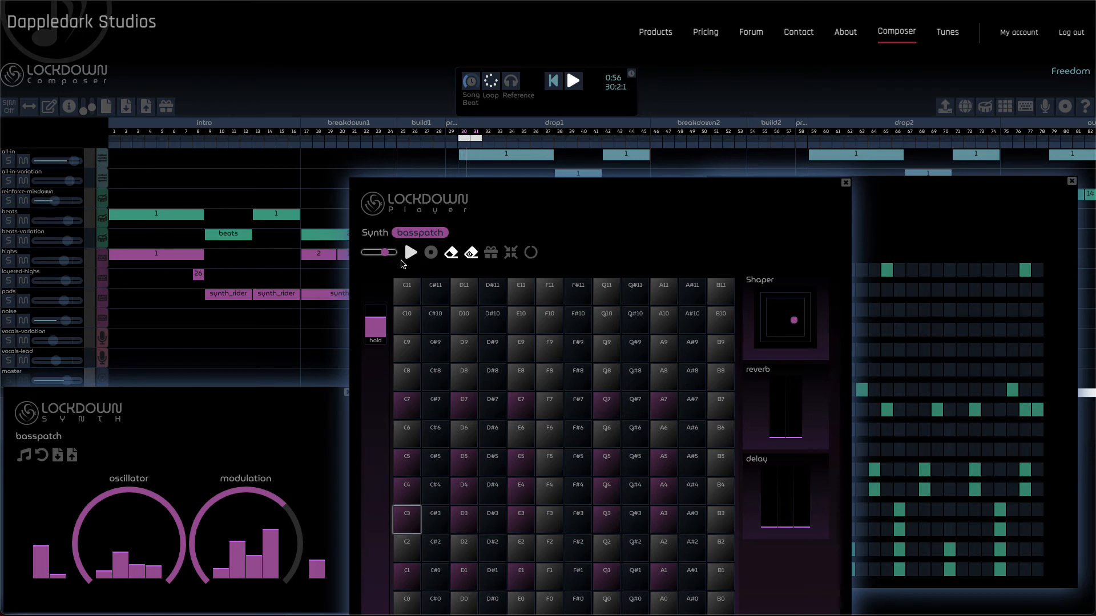
mouse_move(63, 575)
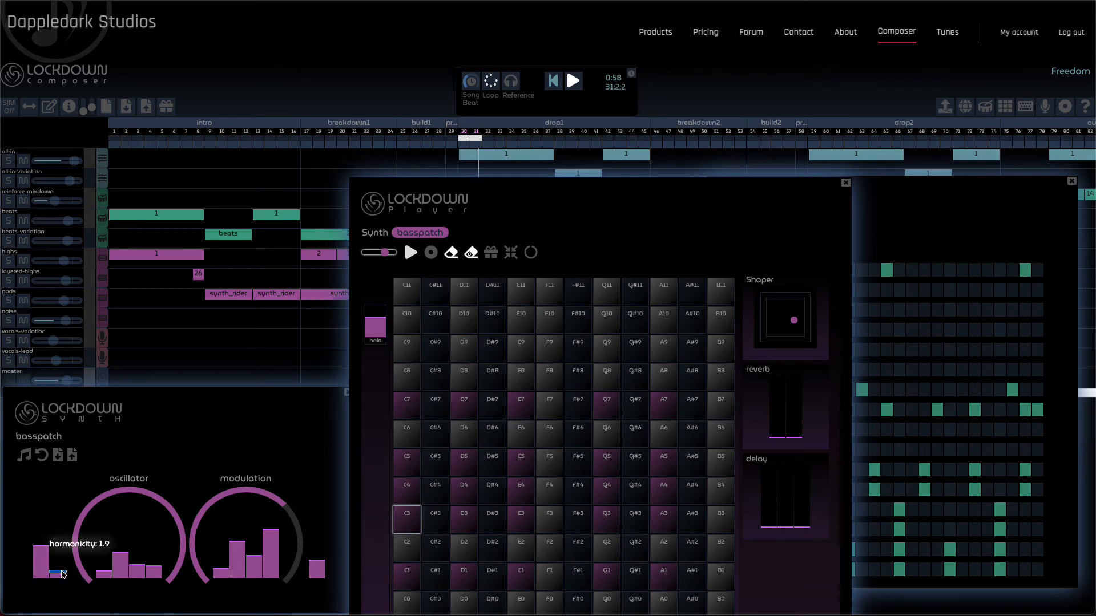
scroll(64, 575, down, 4)
drag(63, 574, 63, 574)
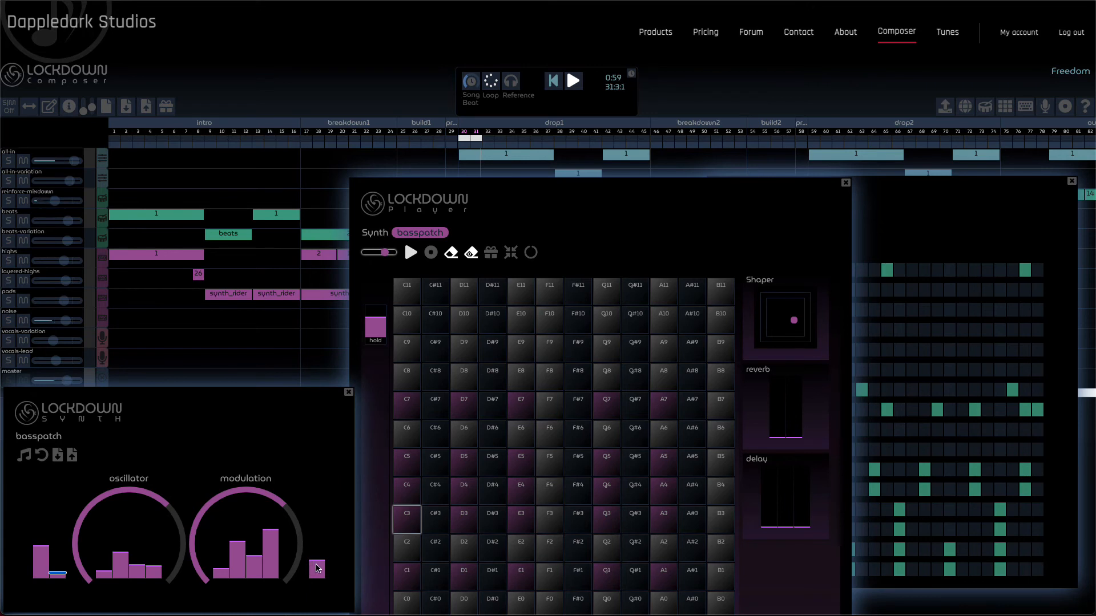
drag(317, 569, 318, 569)
click(178, 576)
click(409, 255)
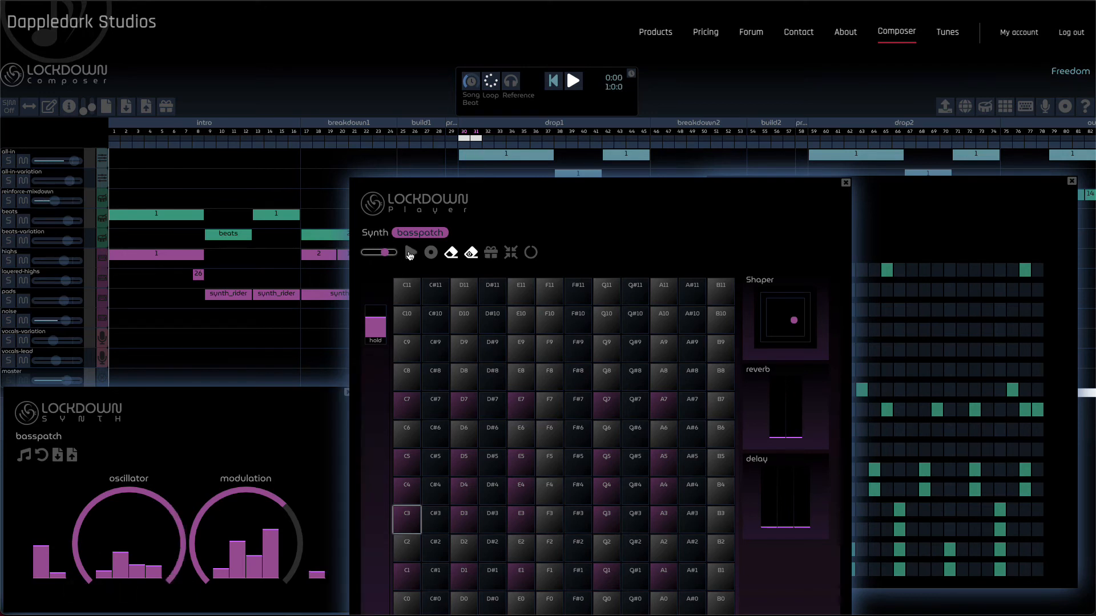
- Start the basskit pattern in the Drummer and open the crunch drum's sample for editing
click(910, 189)
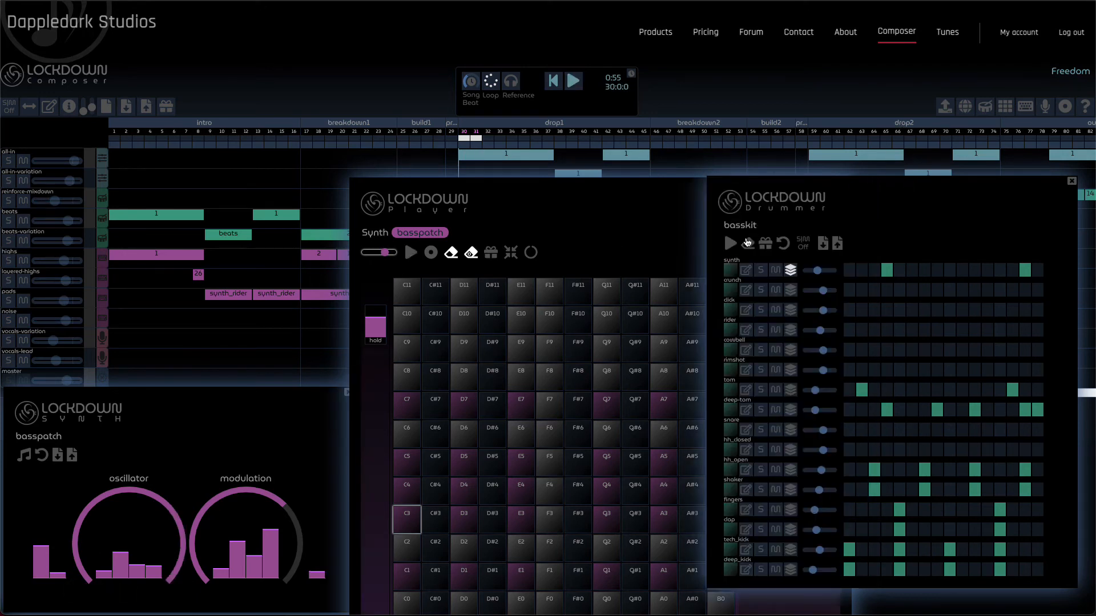
click(729, 245)
click(745, 290)
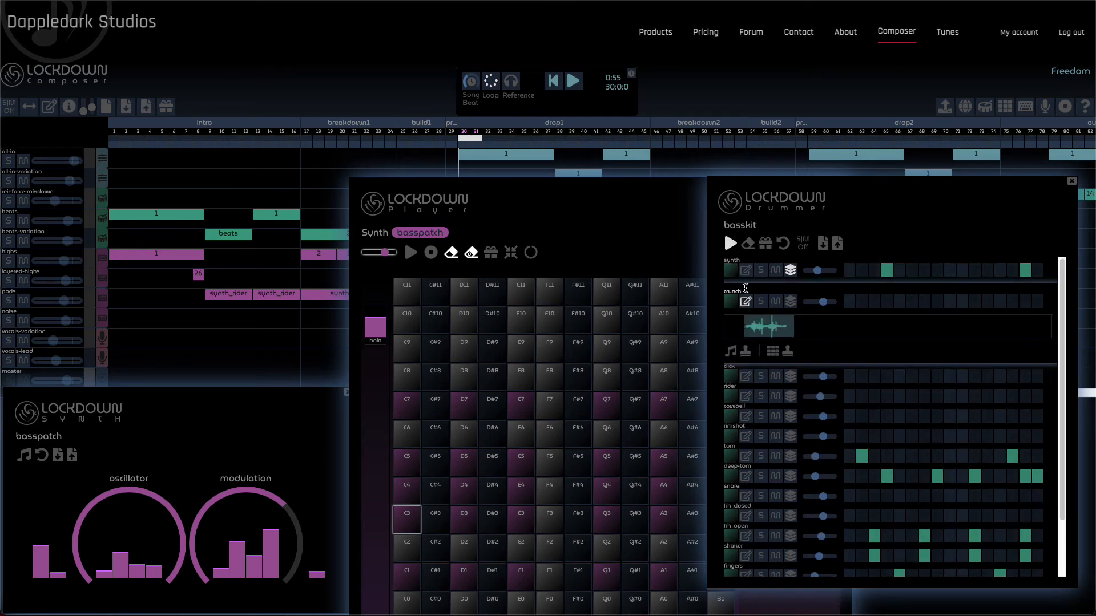
- Move the Player clear of the Drummer and load the basspatch C3 note into the crunch drum
click(407, 518)
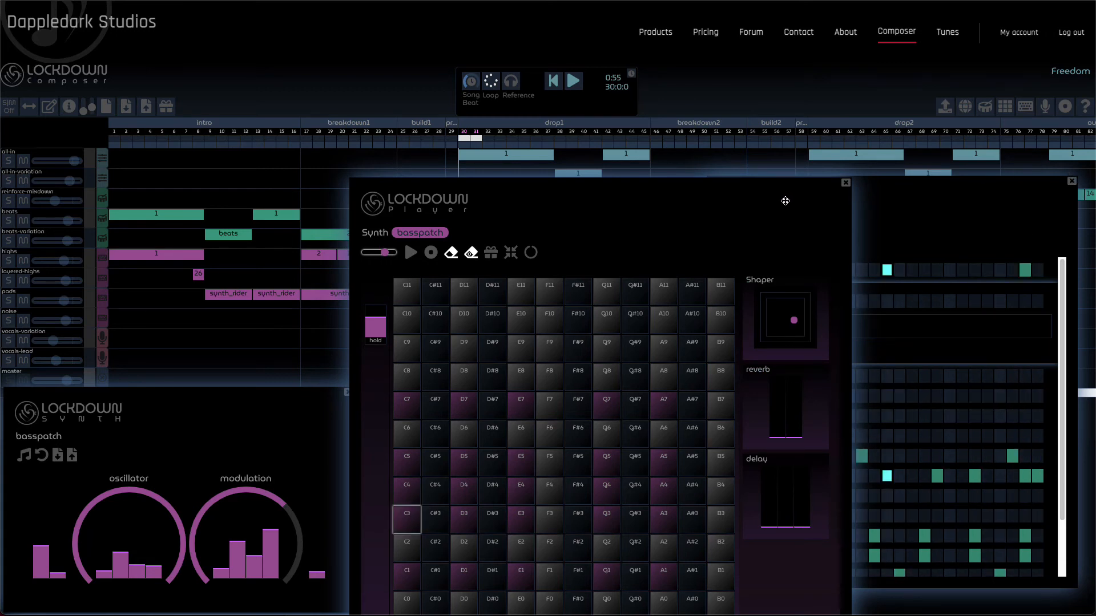
drag(750, 200, 603, 178)
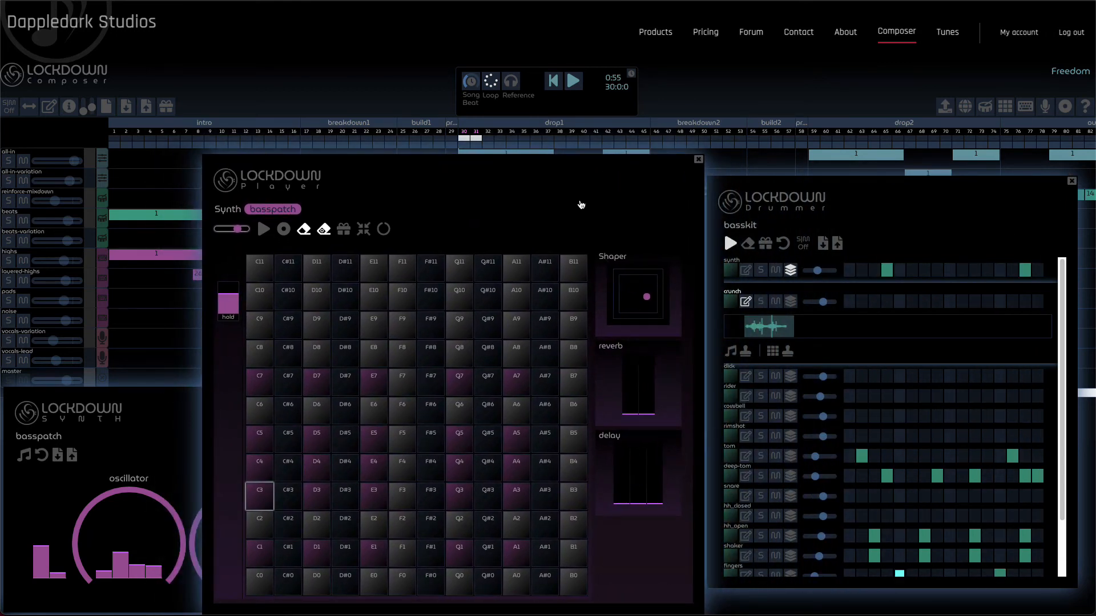
drag(259, 496, 735, 303)
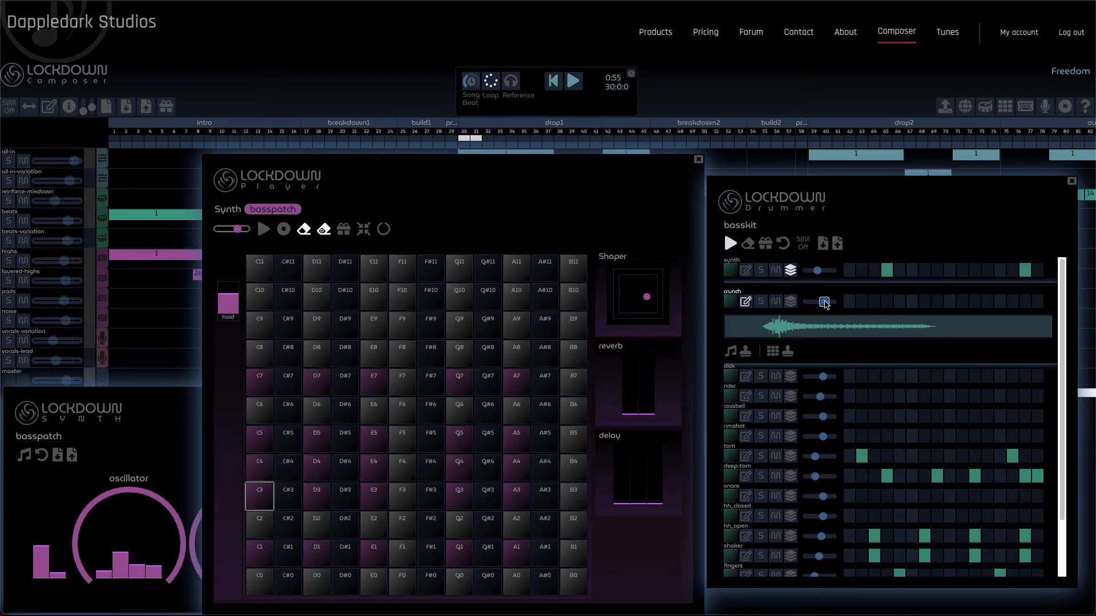
- Trim the silence from the crunch sample's start and add crunch hits on steps 2, 7, 11 and 15
drag(726, 325, 761, 333)
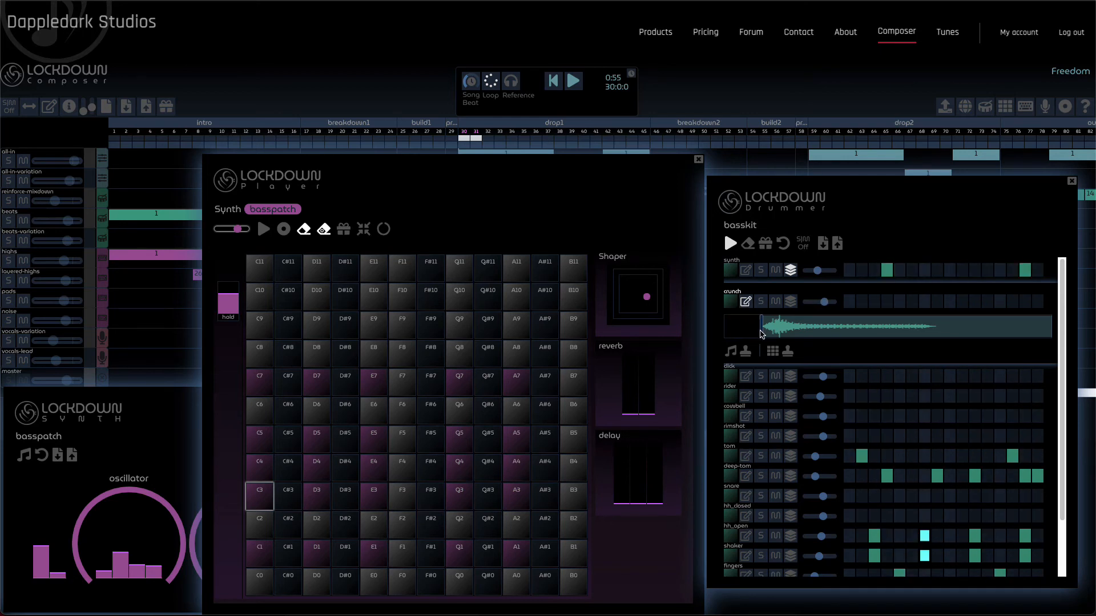
click(862, 301)
click(925, 302)
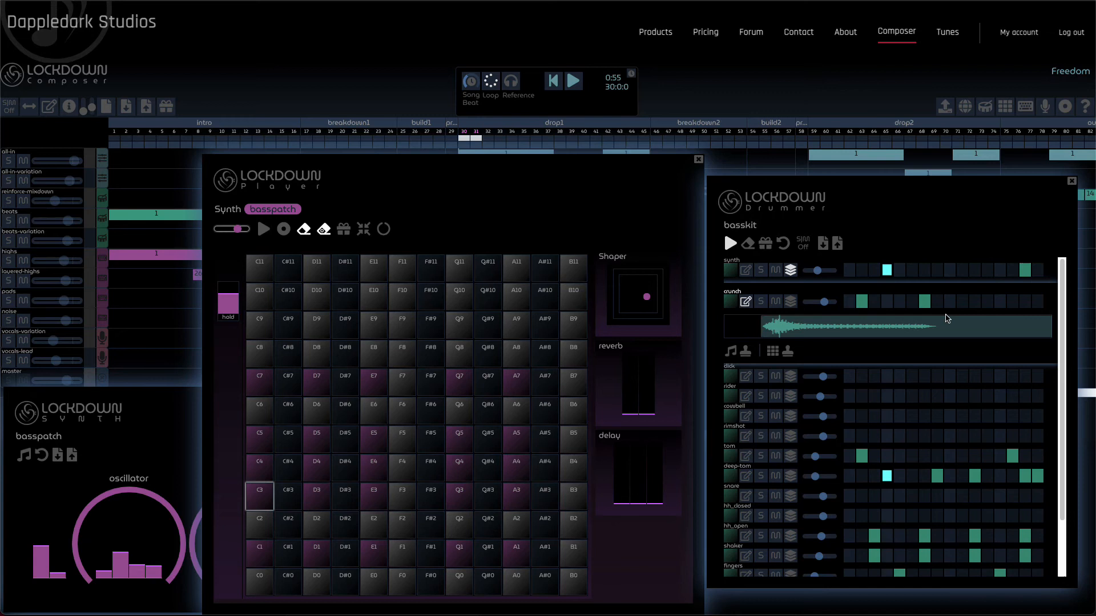
click(975, 302)
click(1025, 301)
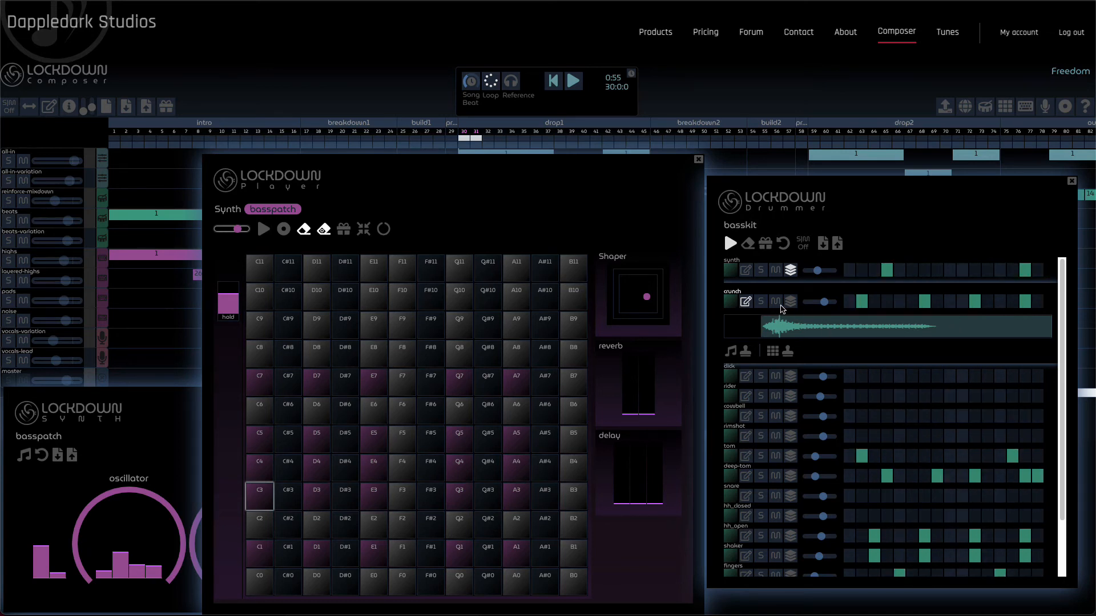
- Lower the crunch drum's volume slightly and trim its sample end to about halfway along the waveform
drag(825, 303, 821, 303)
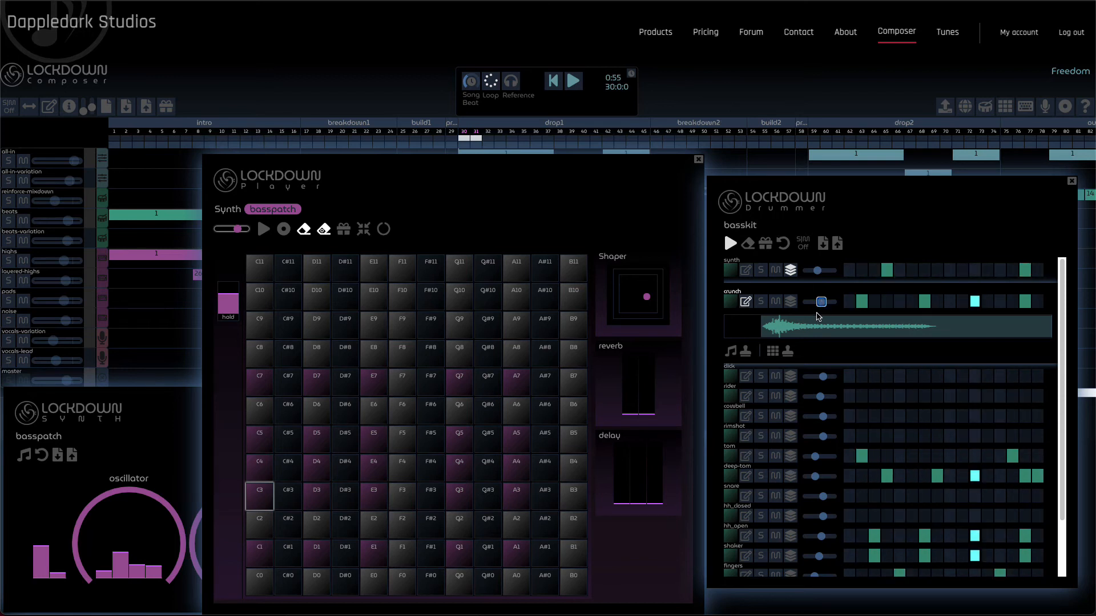
drag(939, 329, 798, 331)
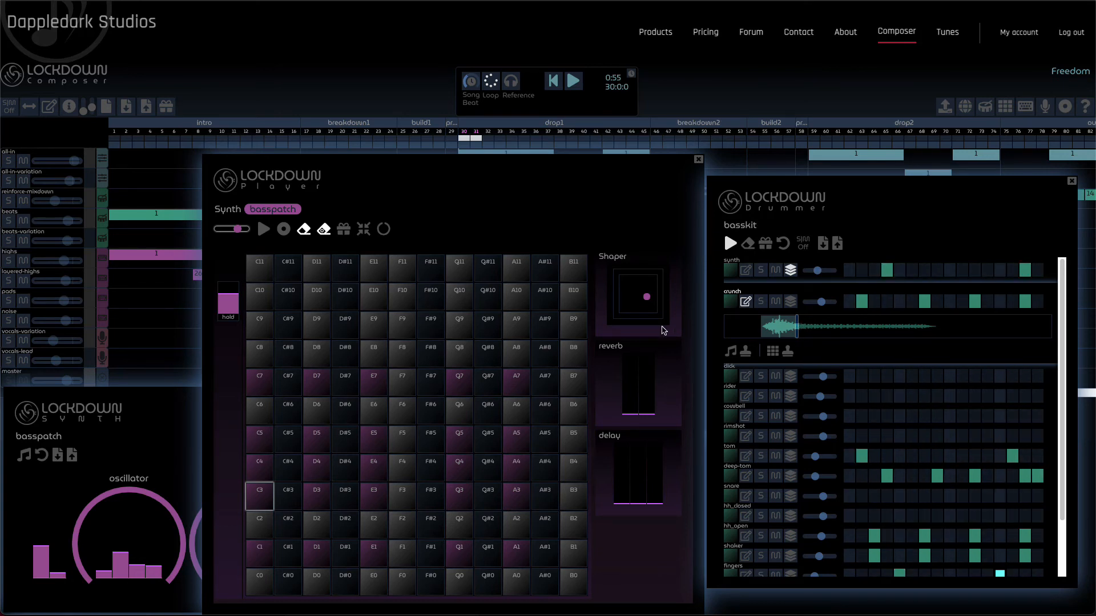
drag(798, 328, 899, 331)
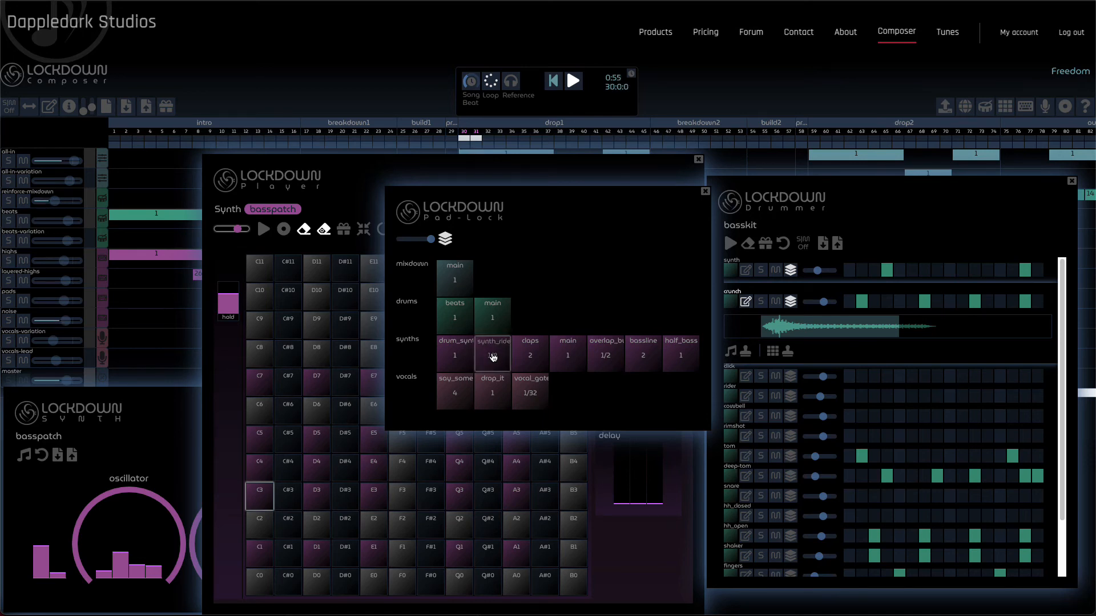
- Record a Pad-Lock performance with the synth_rider pad on the master output, and stop recording
click(1062, 109)
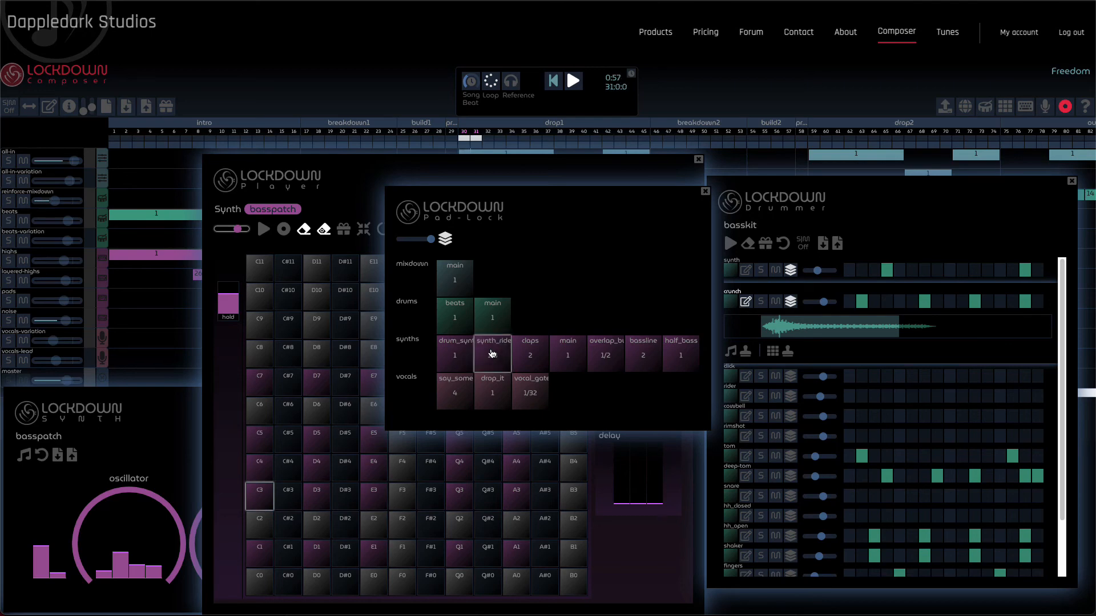
click(1065, 106)
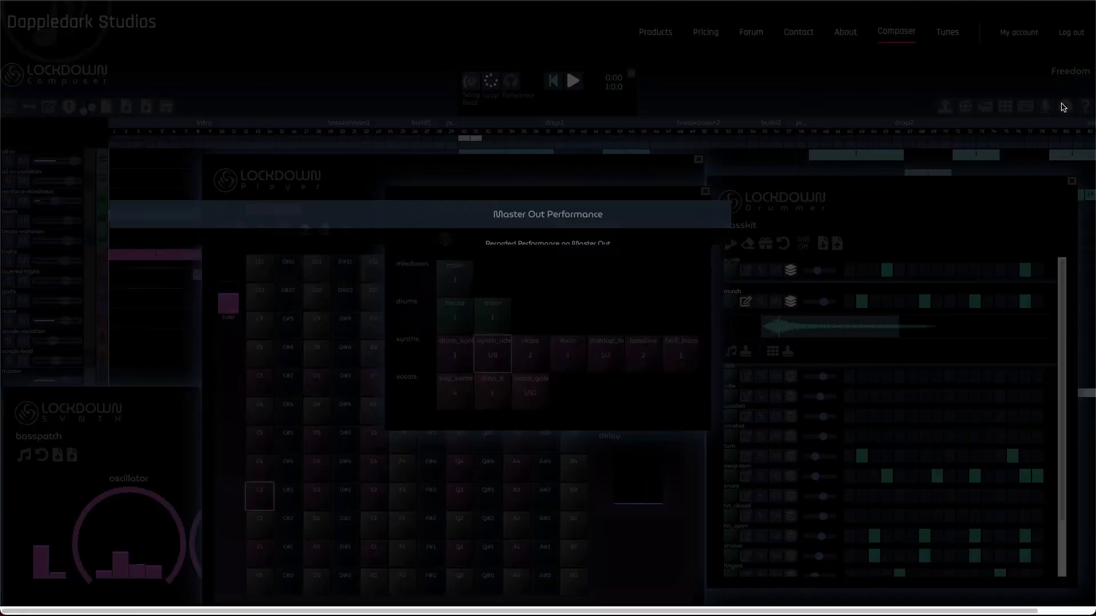
click(471, 279)
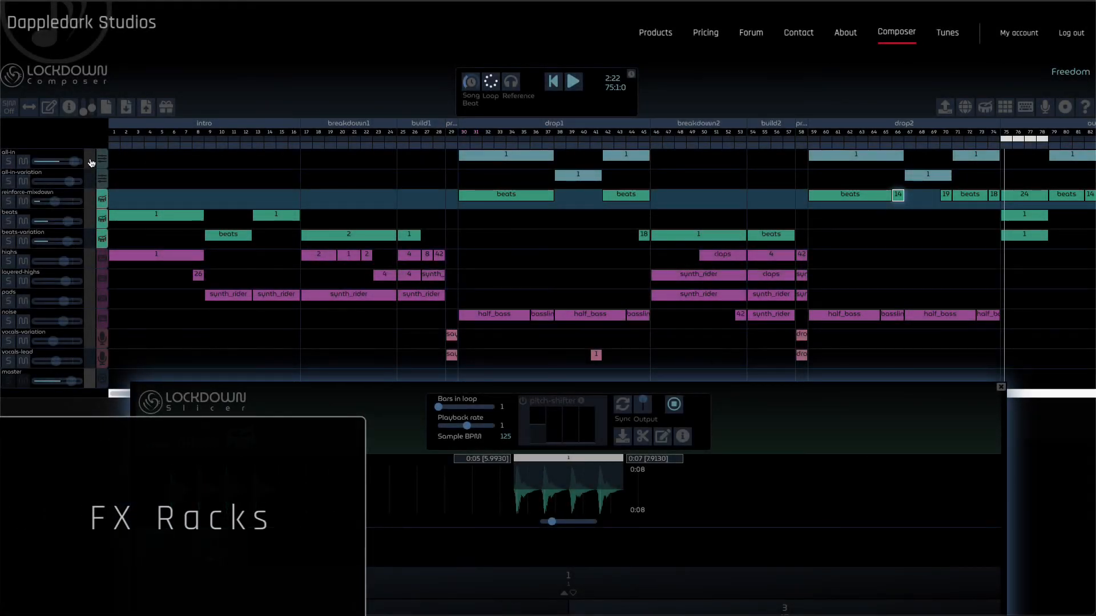
- Open the all-in track's fuller FX rack and play bars 30 to 37 of drop1 as a loop
click(90, 163)
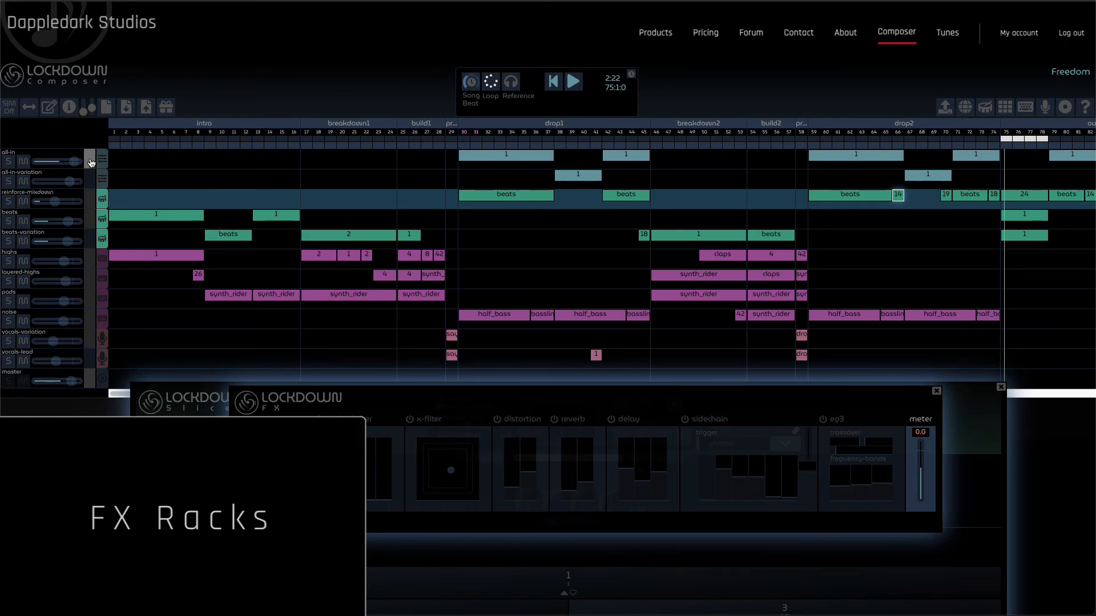
drag(466, 142, 548, 142)
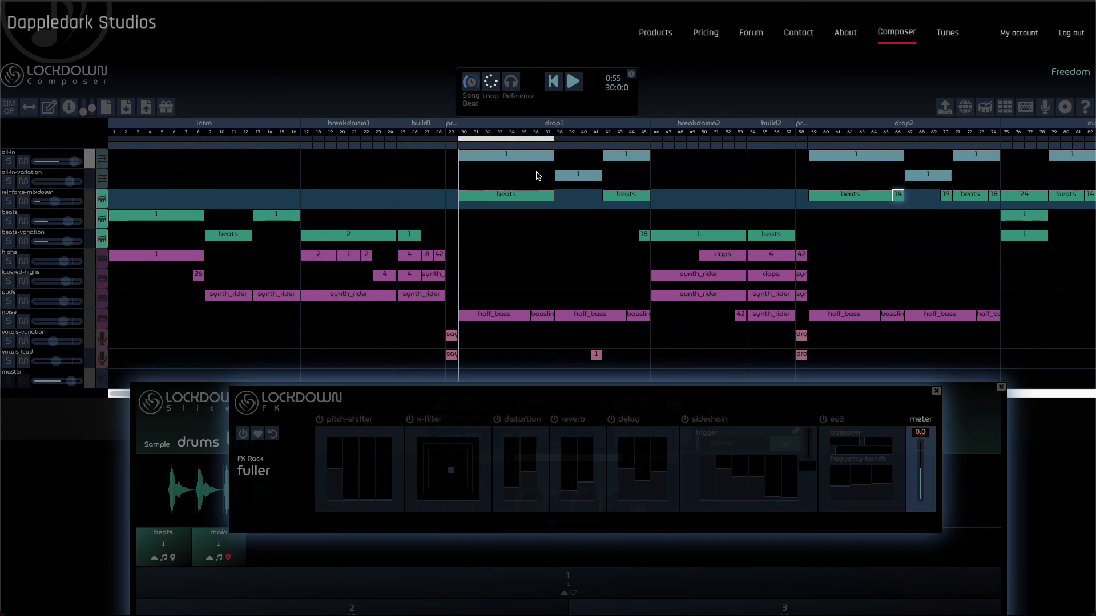
click(573, 83)
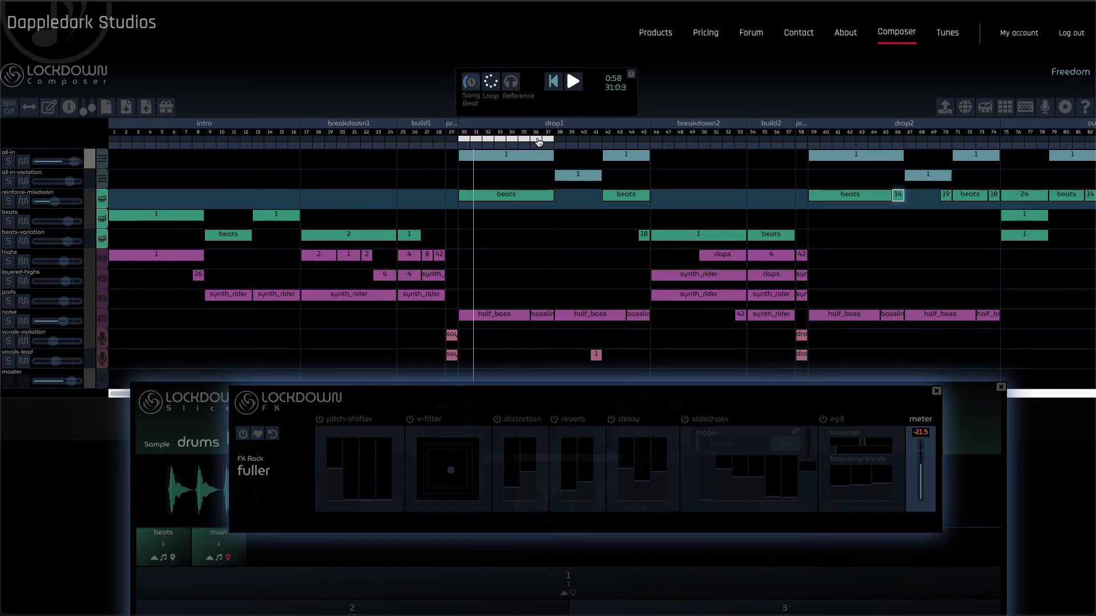
- Loop bars 38 to 41 while adjusting the x-filter in the all-in-variation track's deeper rack, and switch the filter off
drag(559, 142, 598, 140)
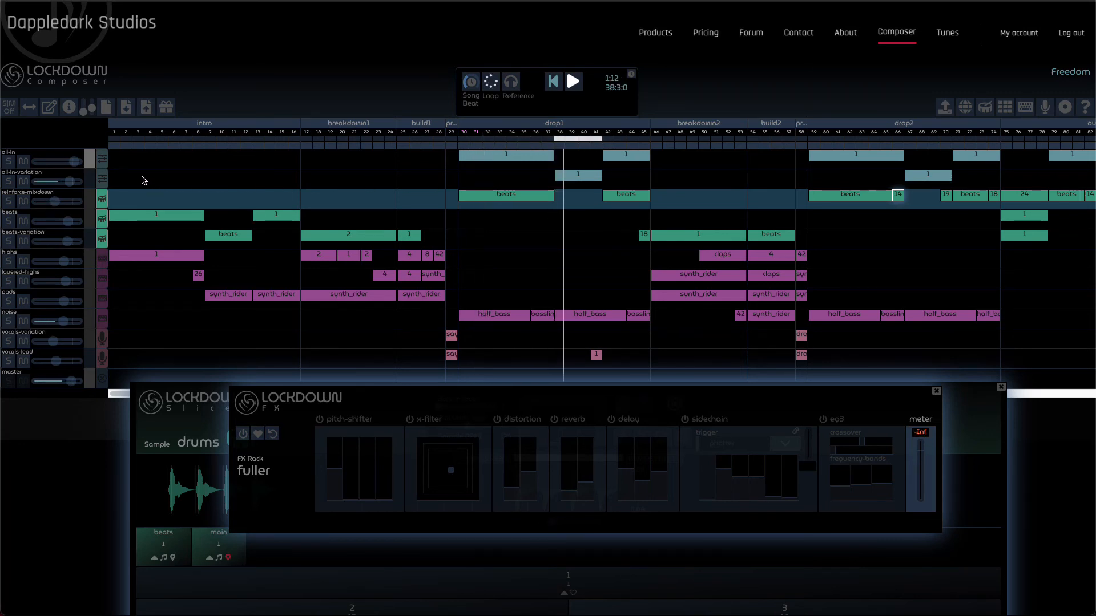
click(91, 179)
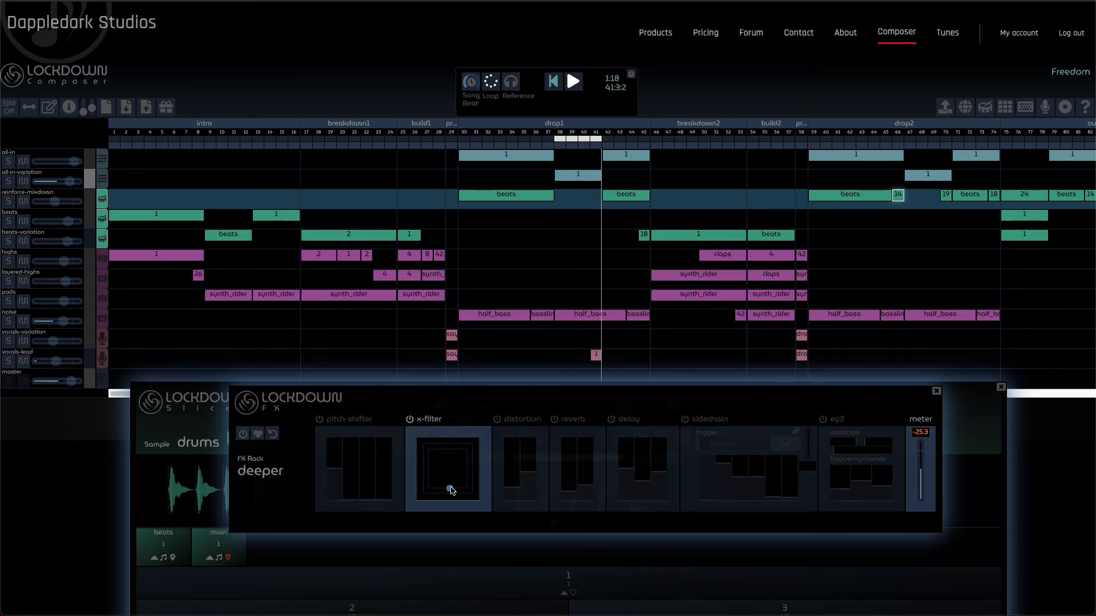
mouse_move(450, 488)
mouse_down()
mouse_move(460, 475)
mouse_move(439, 482)
mouse_move(460, 471)
mouse_move(452, 482)
mouse_up()
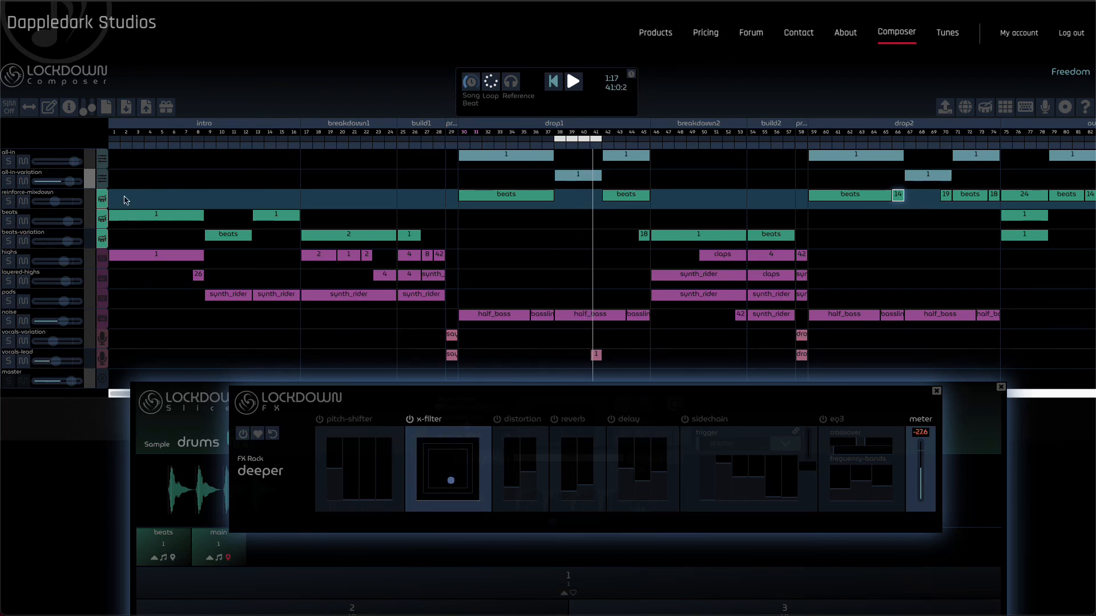
click(411, 421)
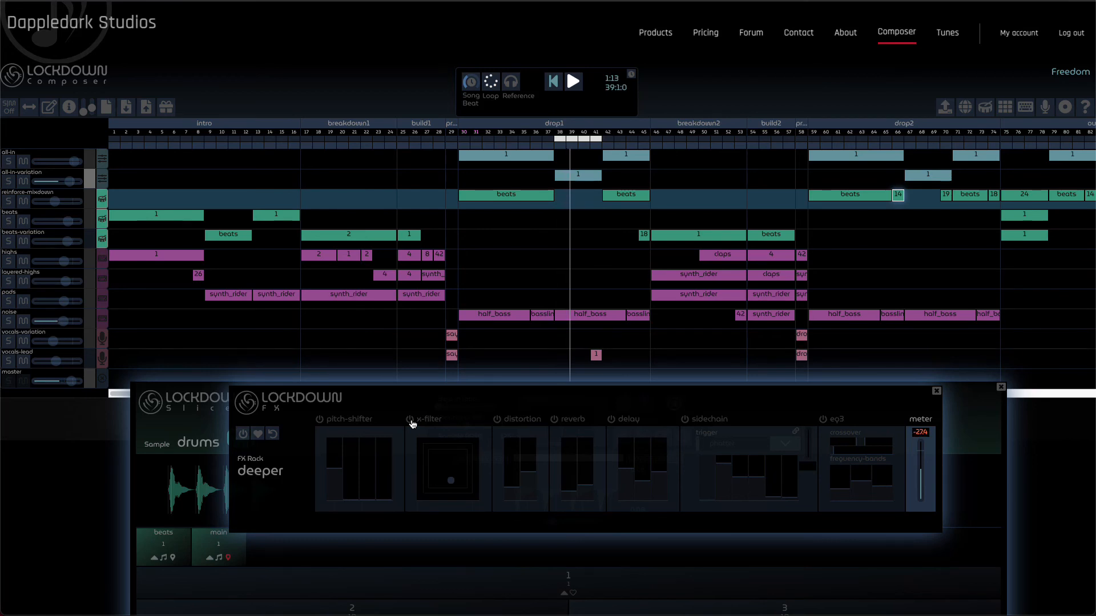
- Switch the all-in-variation track's x-filter back on and reset the deeper rack's settings
click(411, 421)
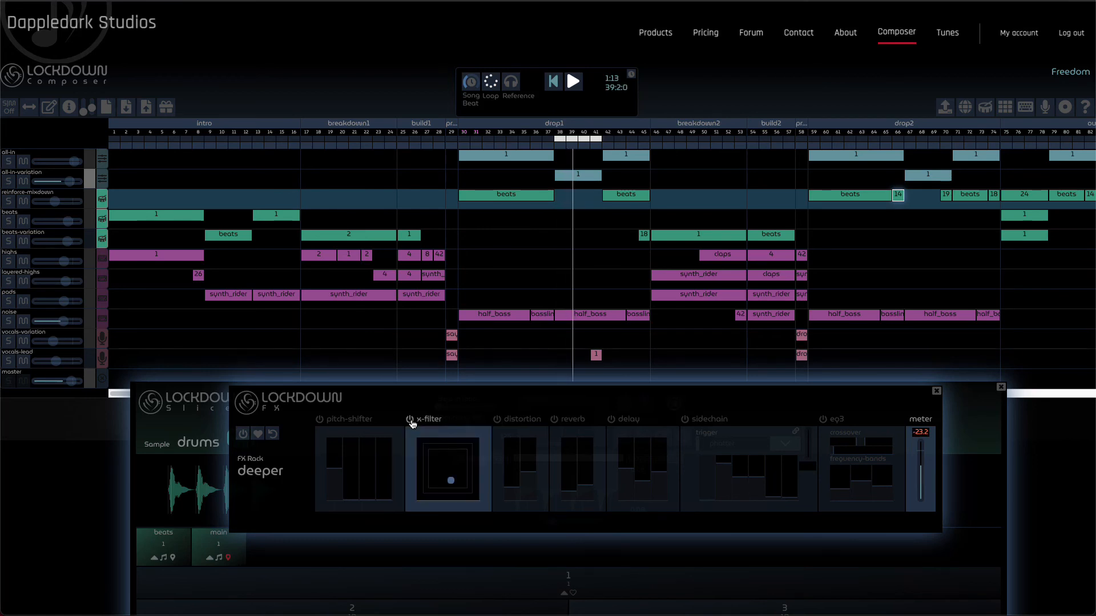
click(274, 437)
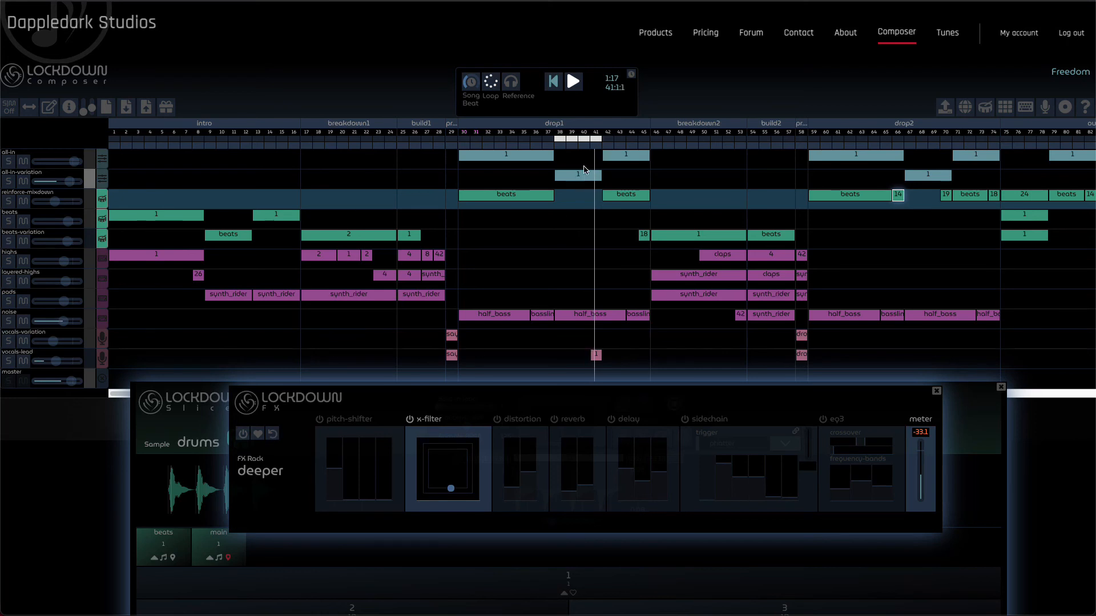
- Loop bars 37 to 38 with the noise track soloed and compare the ambience rack's reverb off and on
click(548, 140)
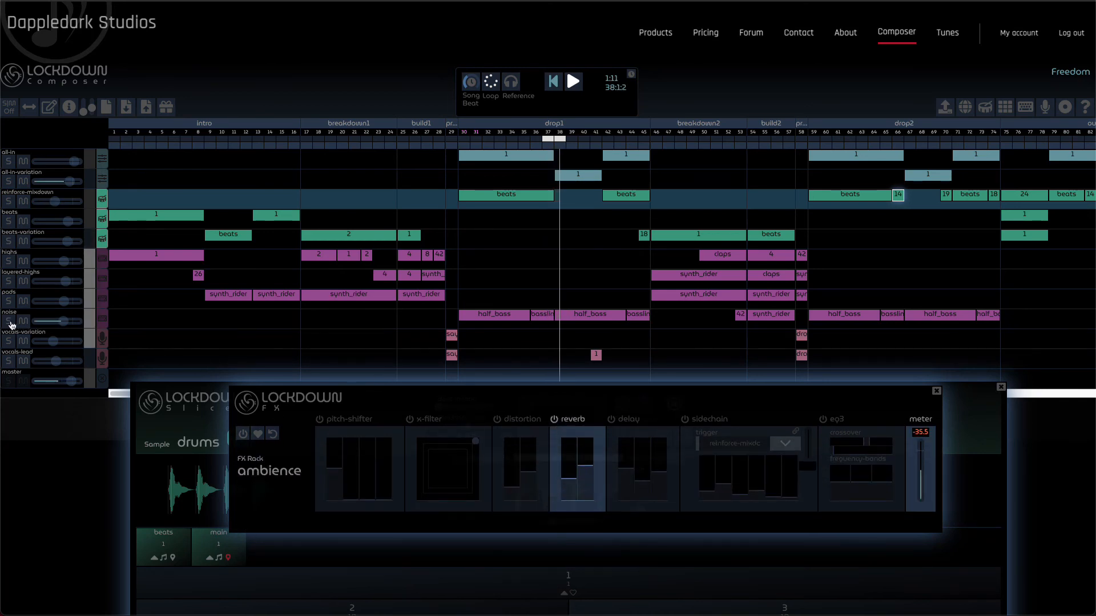
click(10, 321)
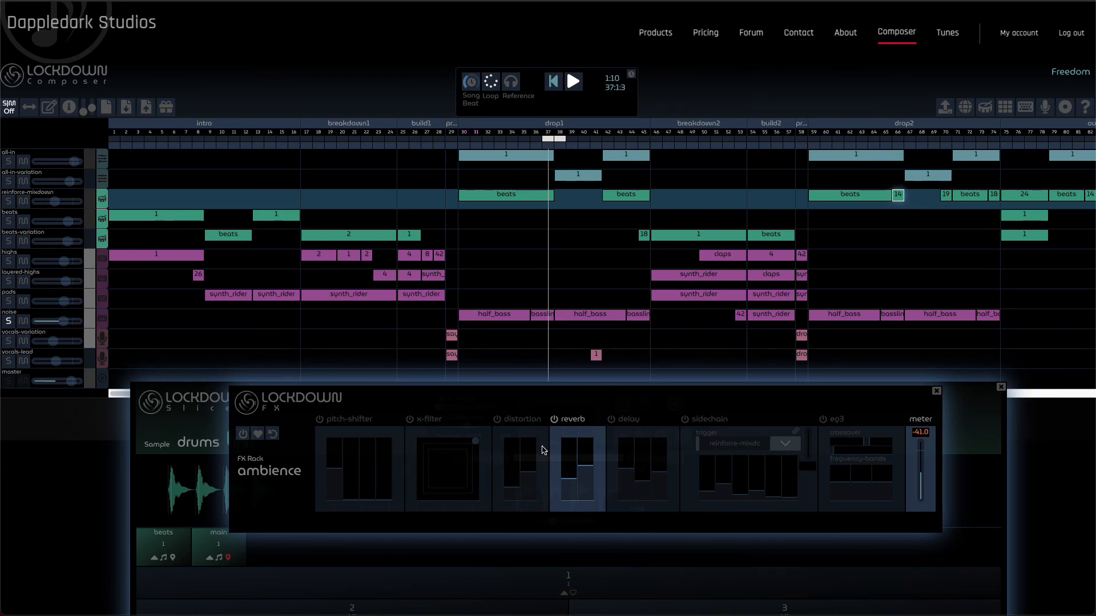
click(555, 420)
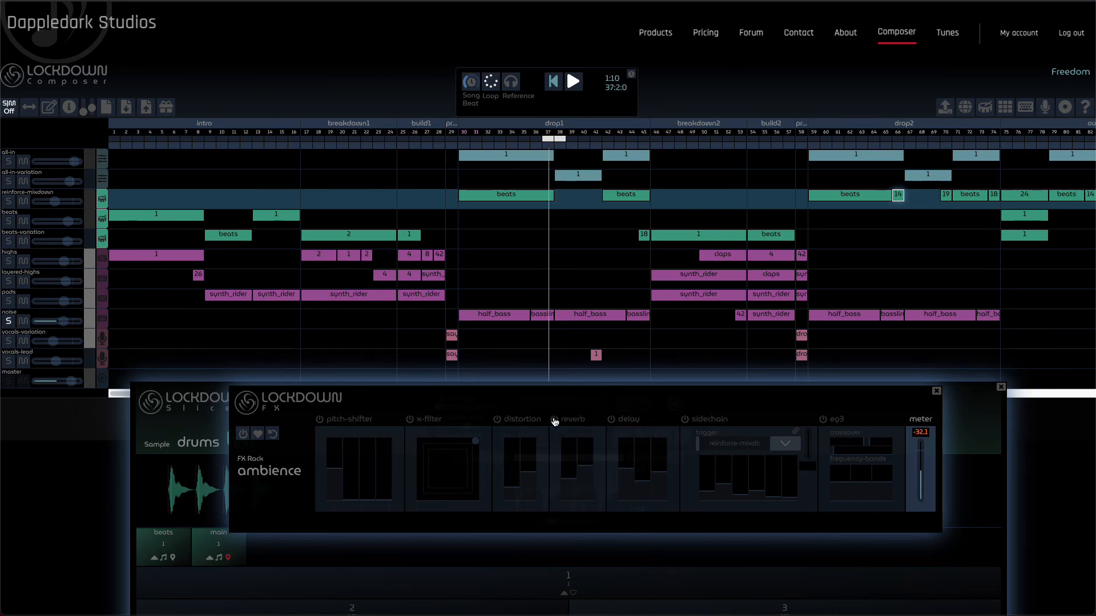
click(555, 420)
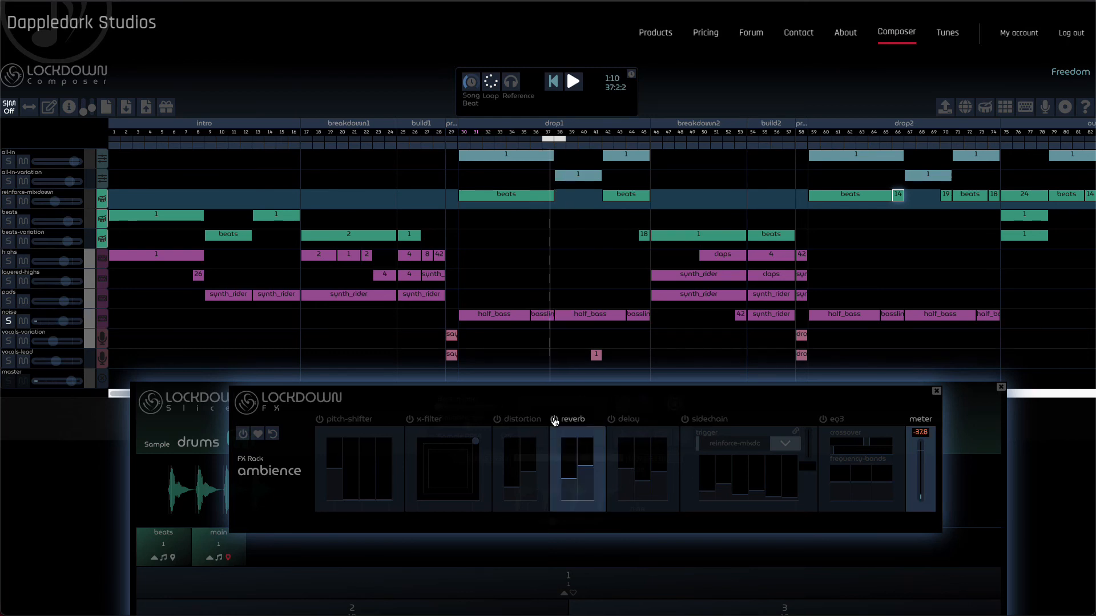
click(554, 420)
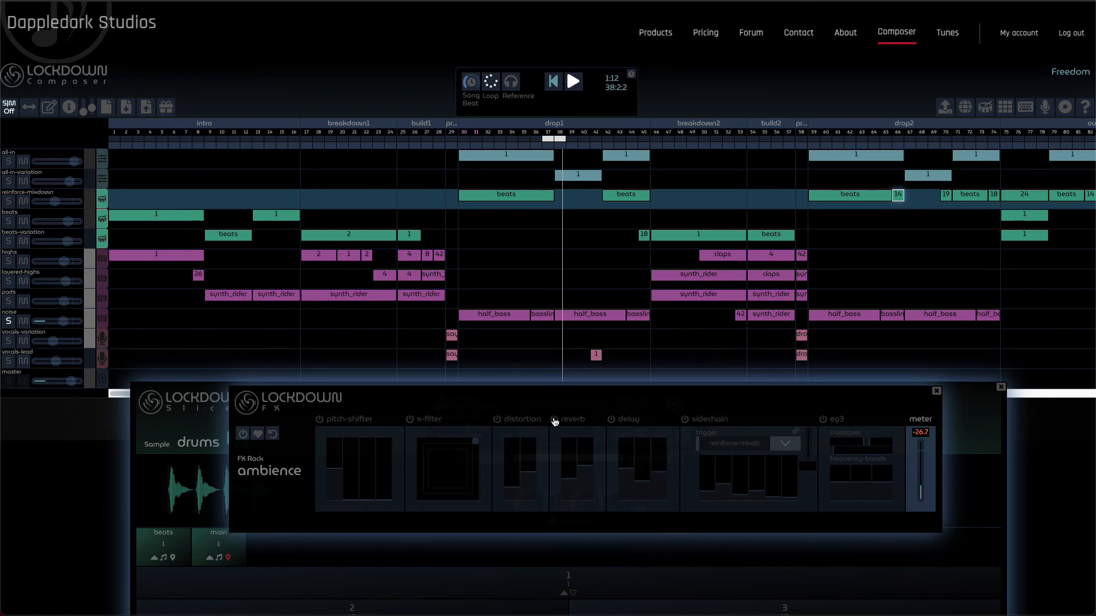
click(555, 420)
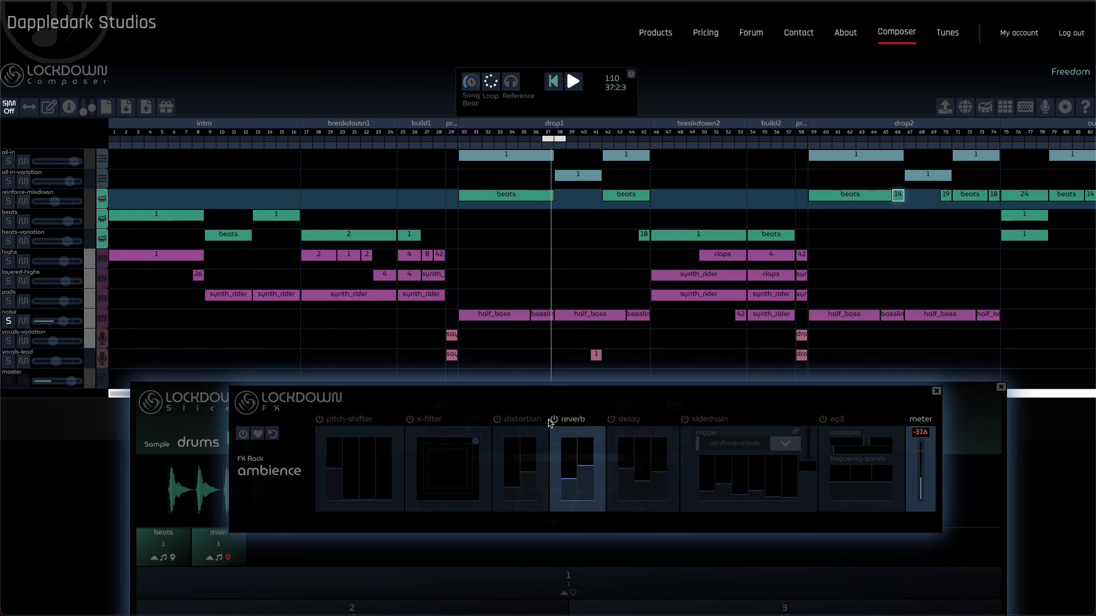
- Loop bar 29 with the vocals-variation track soloed and compare the ambience rack's reverb off and on
click(450, 138)
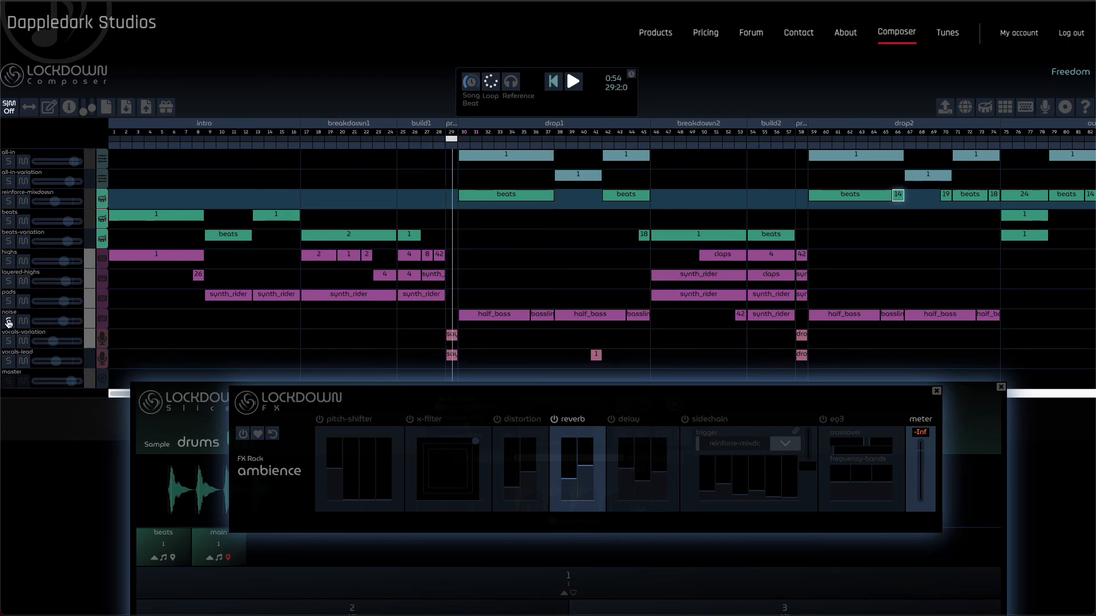
click(8, 341)
click(553, 420)
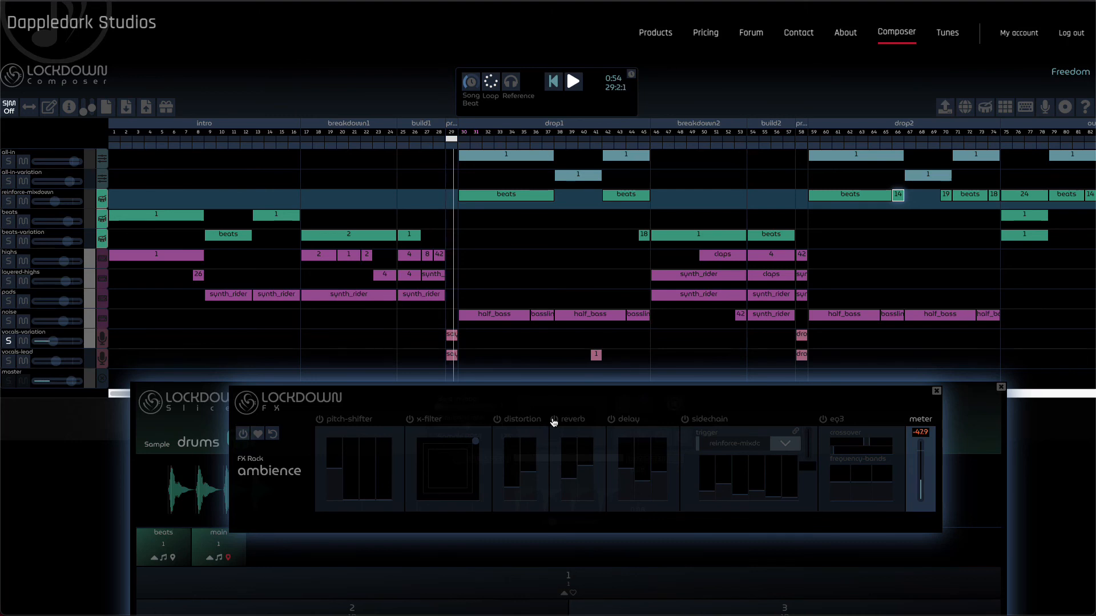
click(553, 420)
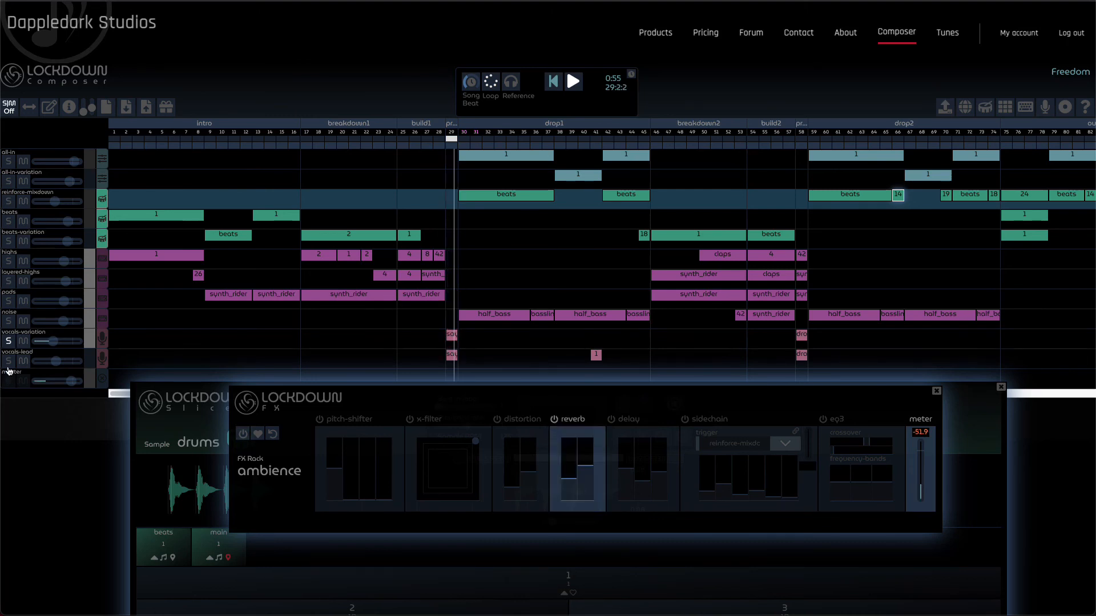
- Solo the vocals-lead track and view its vocals FX rack, and return to vocals-variation with its ambience rack
click(8, 361)
click(89, 364)
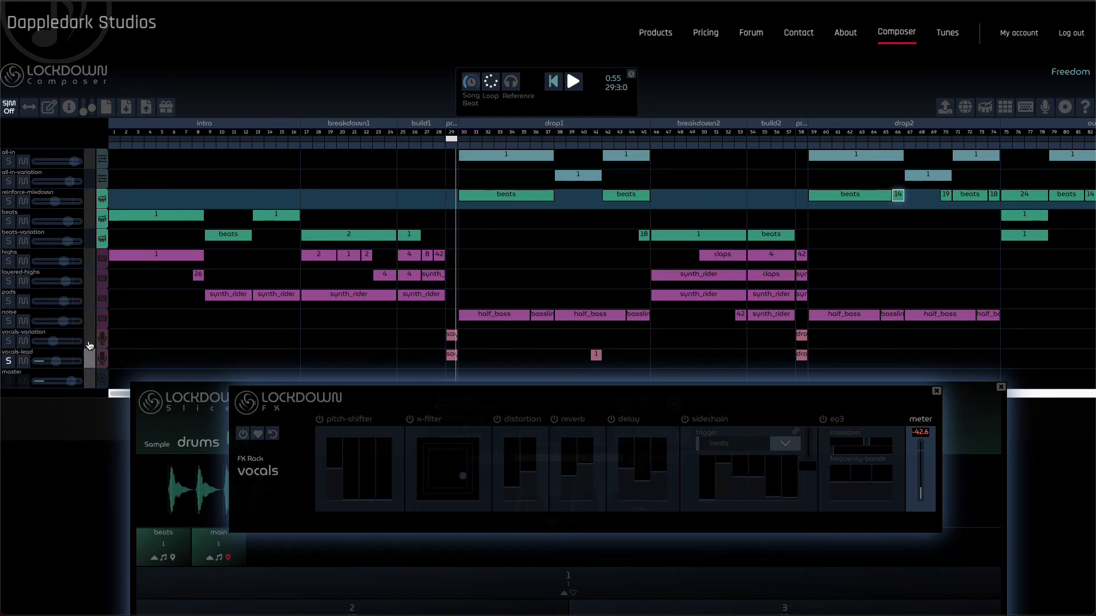
click(90, 341)
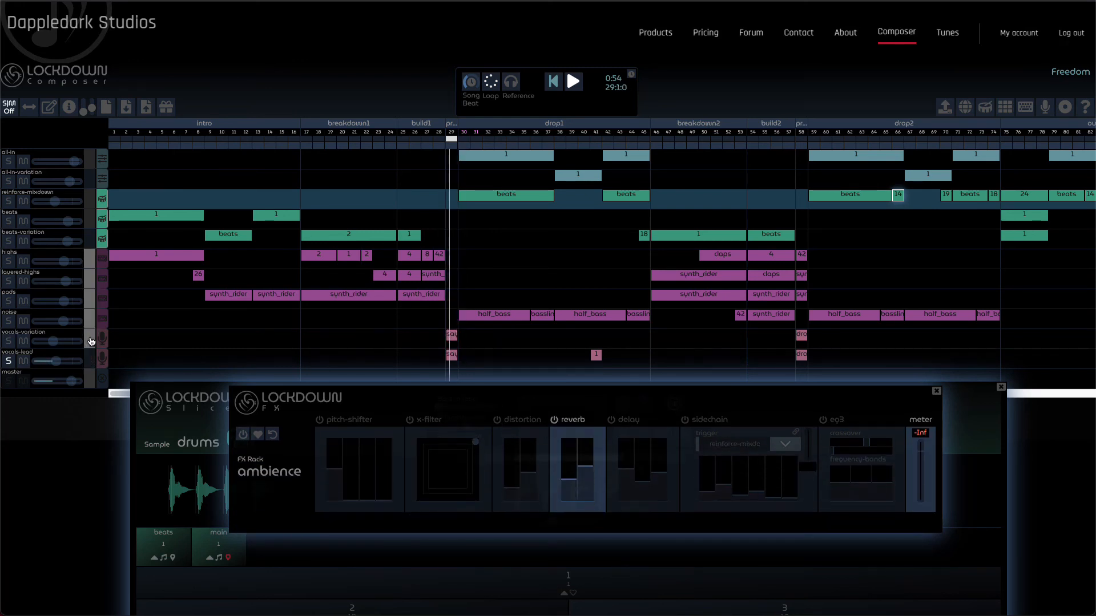
click(8, 343)
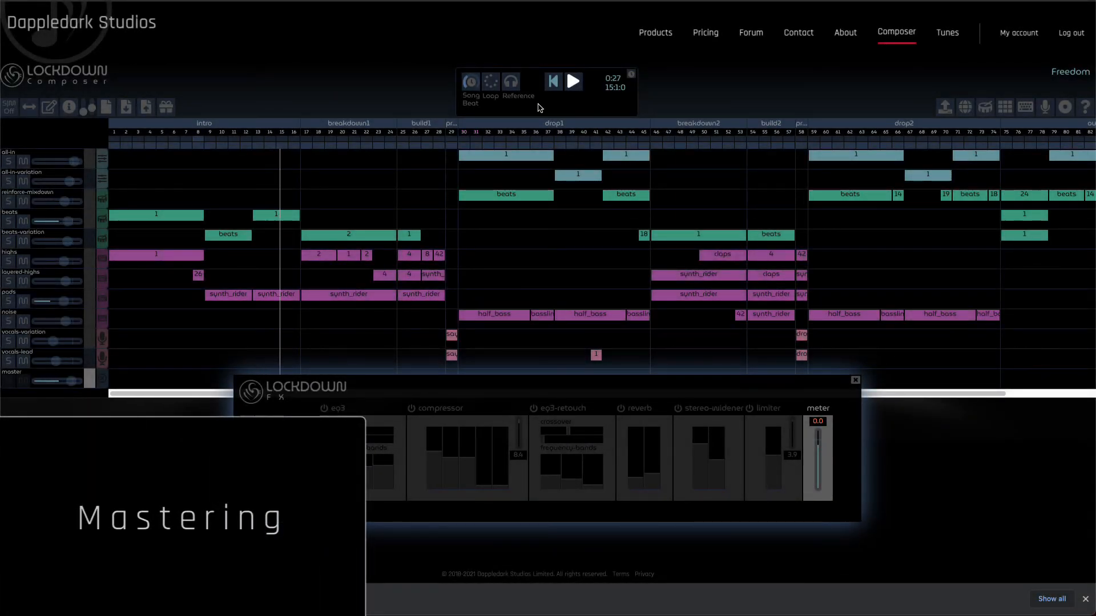
- Listen to the reference track for comparison and return to playing the song
click(510, 86)
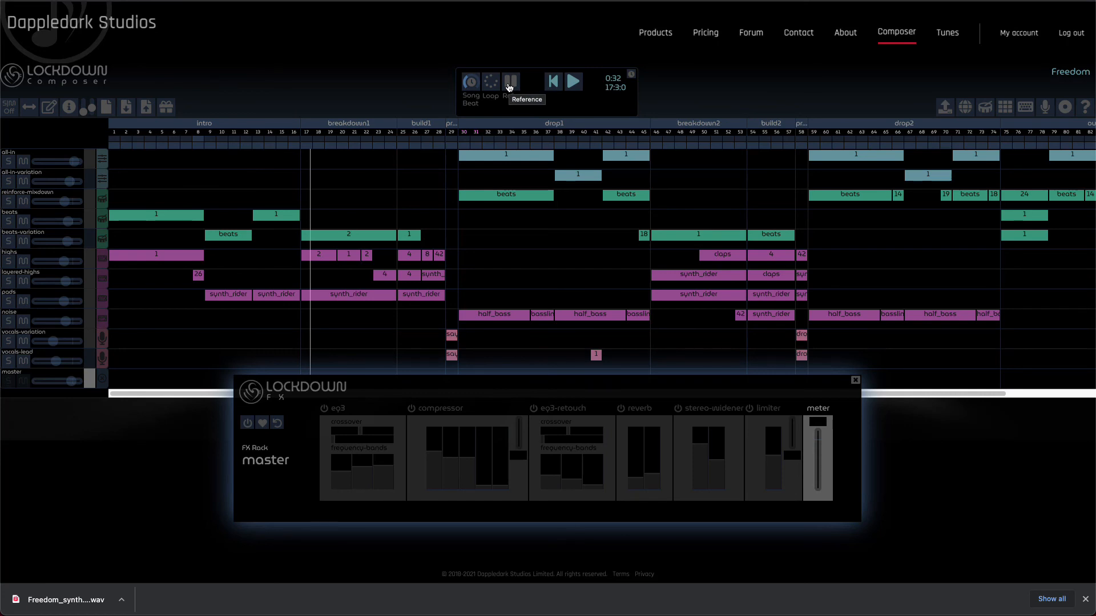
click(573, 82)
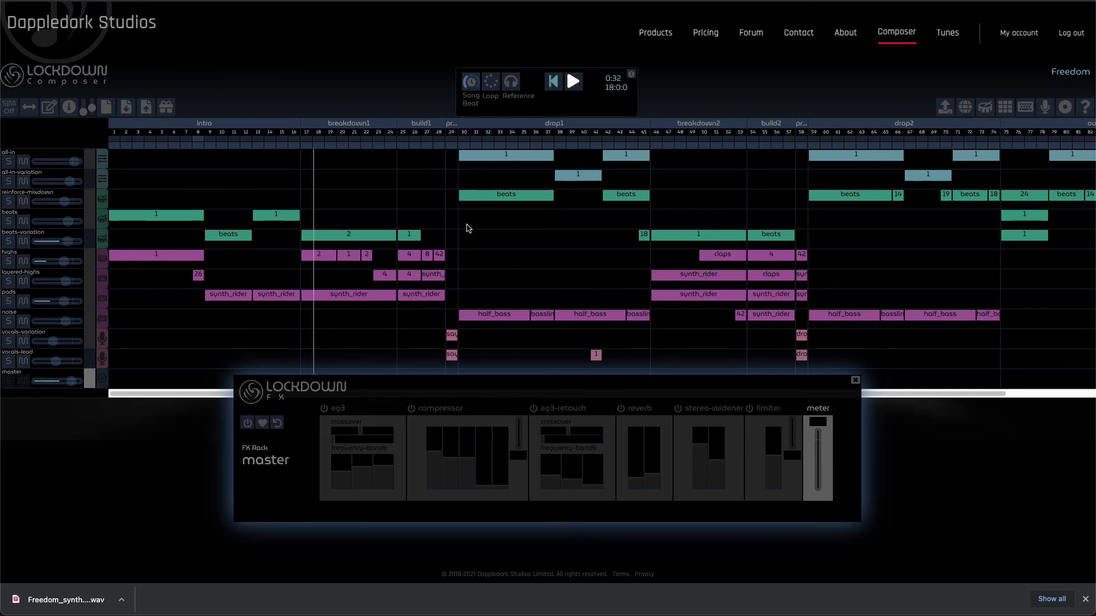
- Compare the song with the master rack's effects on and off, and leave only its eq3 switched on
click(324, 409)
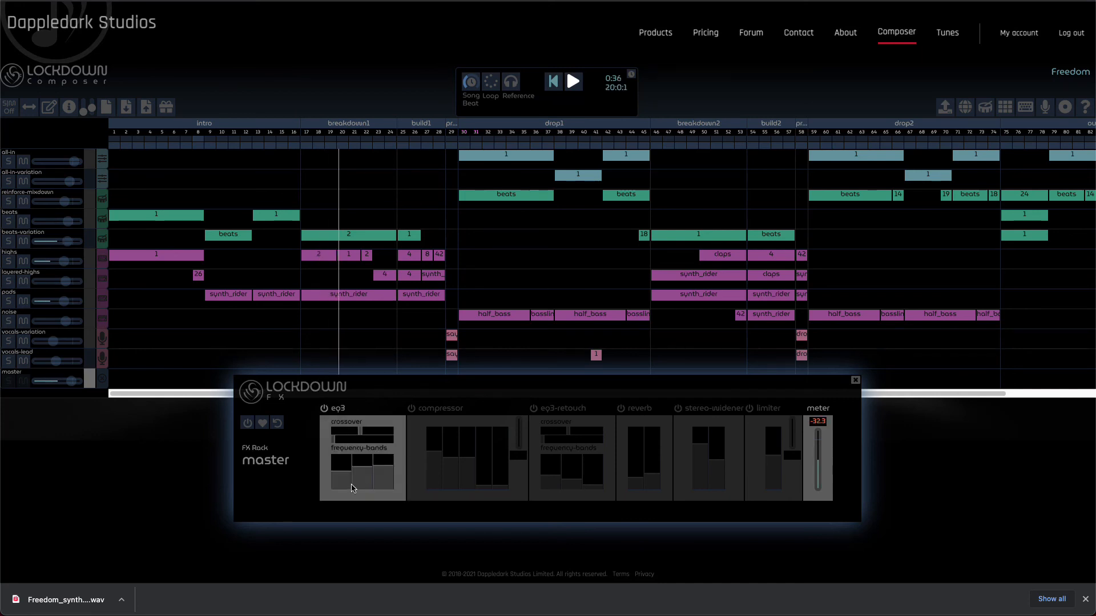
mouse_move(344, 472)
mouse_down()
mouse_move(345, 488)
mouse_move(359, 475)
mouse_move(381, 485)
mouse_move(381, 461)
mouse_move(346, 496)
mouse_move(344, 478)
mouse_up()
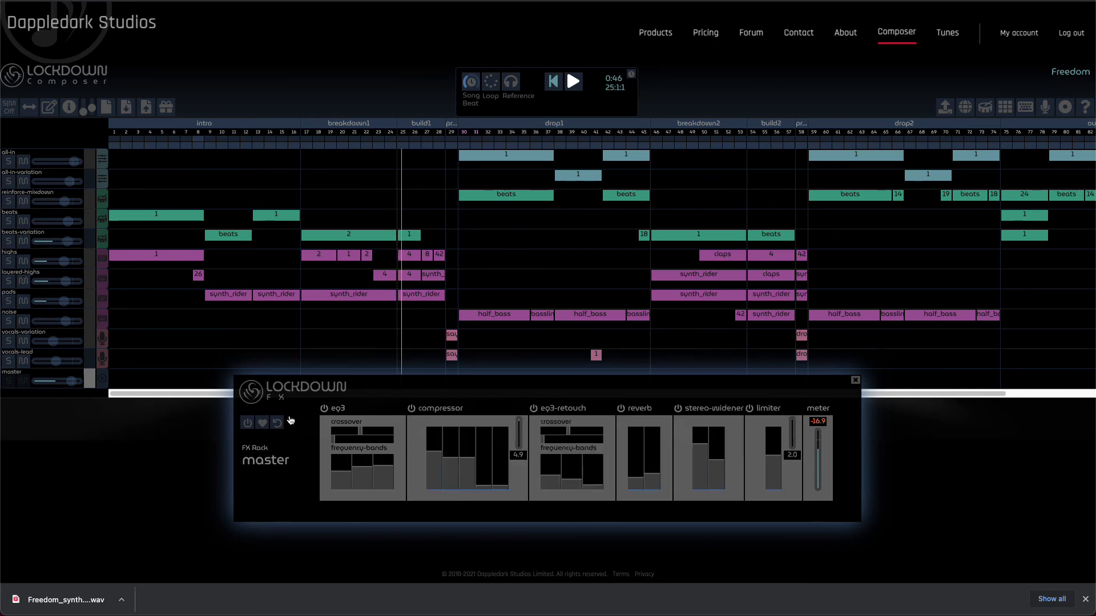
click(249, 424)
click(324, 408)
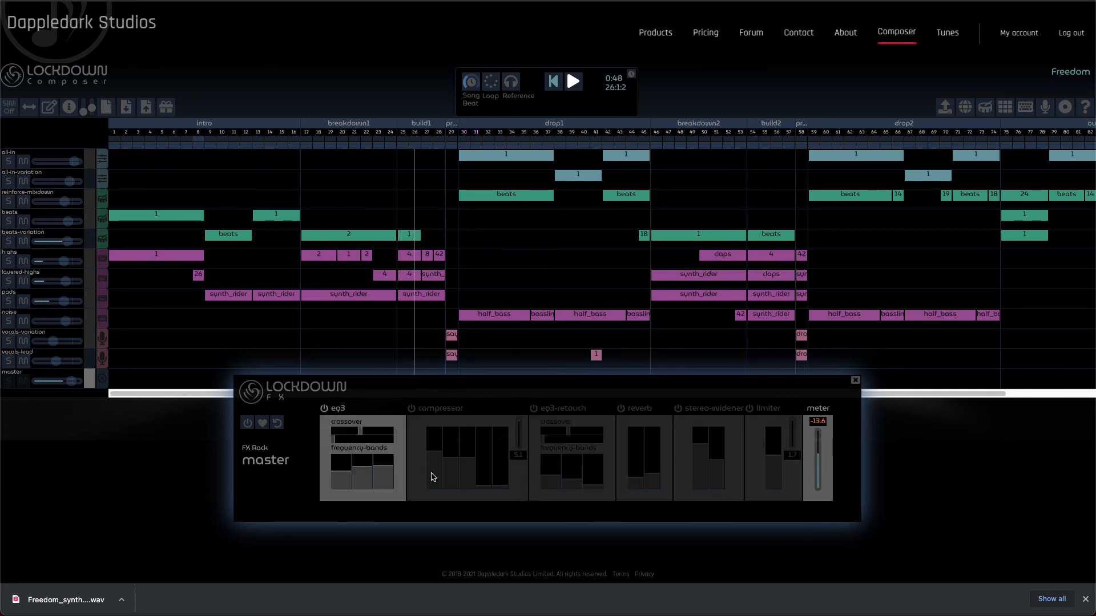
- Switch on the master rack's compressor and compare the song with eq3 and compressor off and on
click(411, 409)
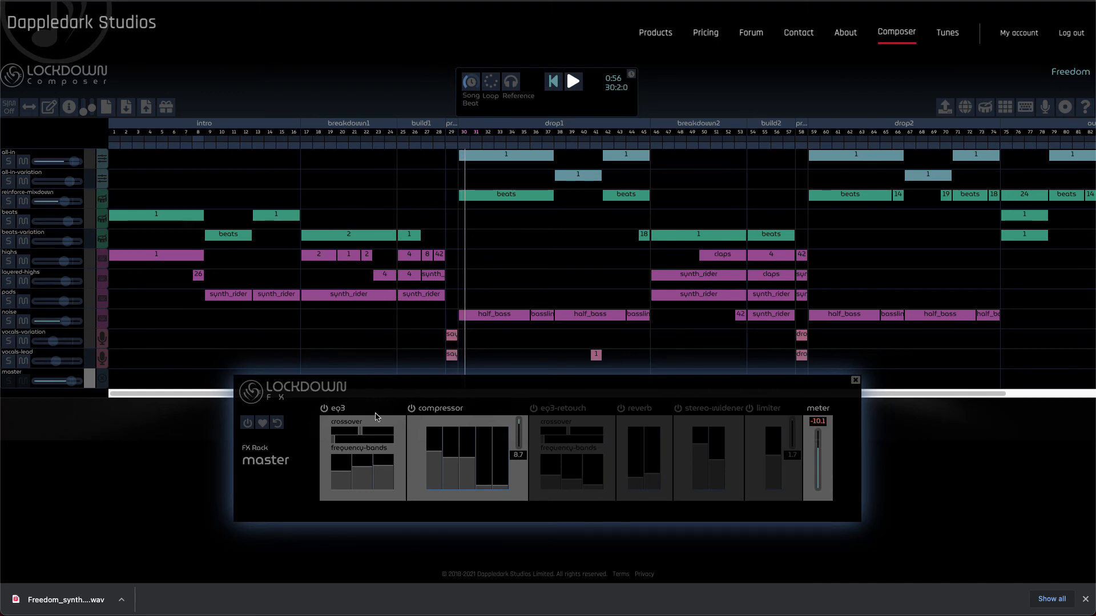
click(324, 409)
click(411, 409)
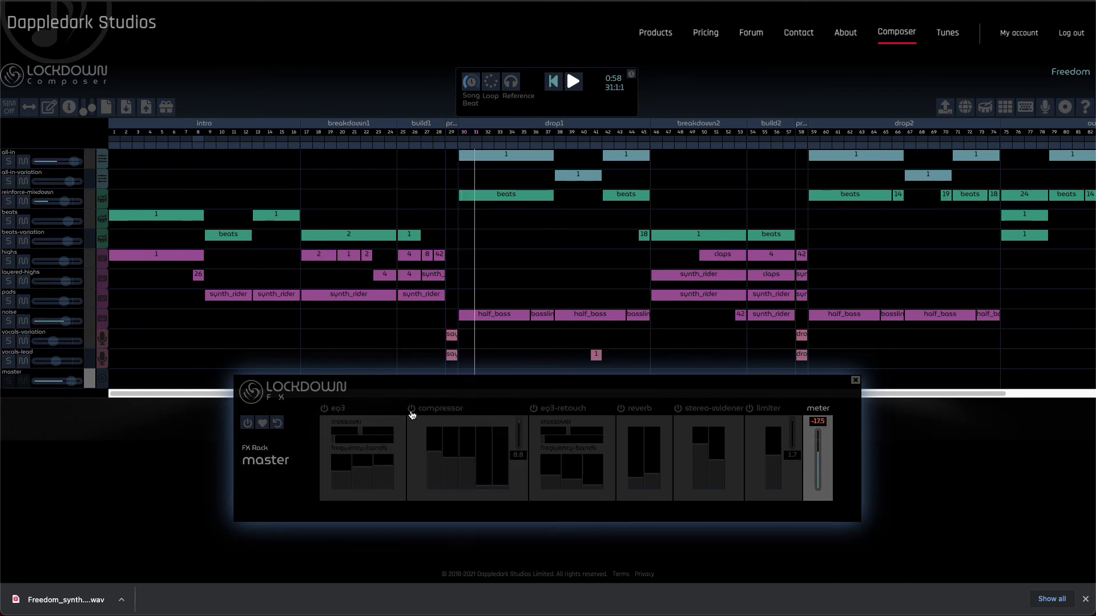
click(325, 409)
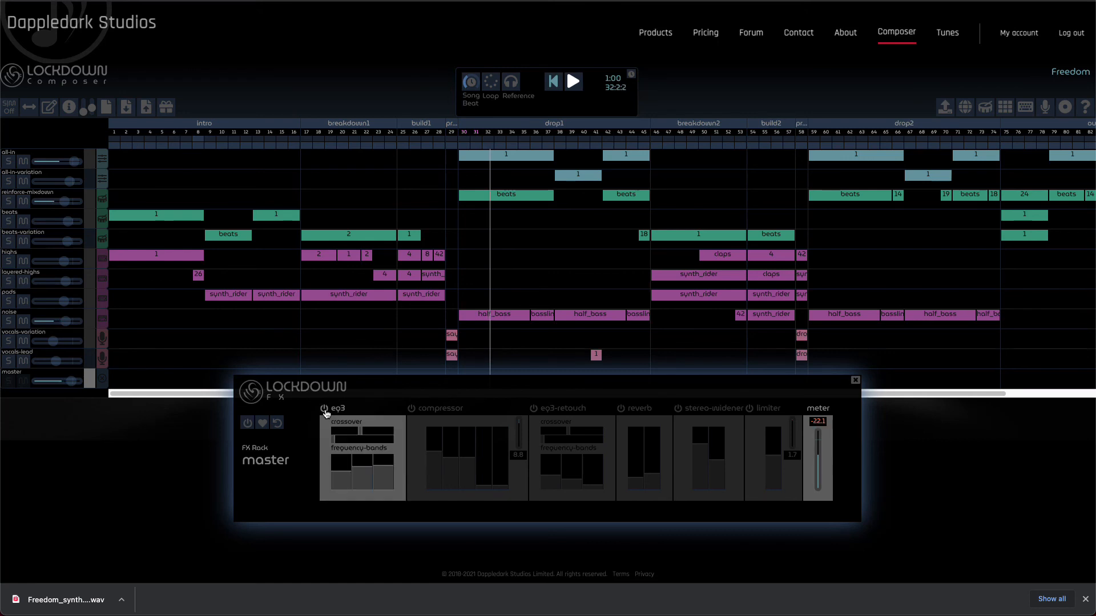
click(411, 409)
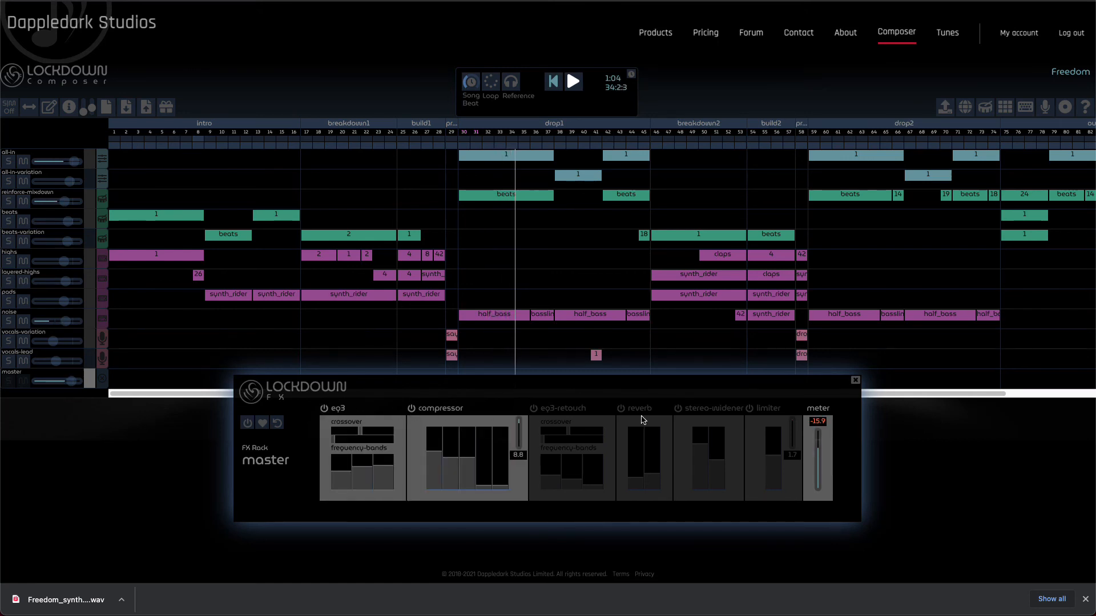
- Switch on the master rack's reverb and stereo-widener, raise the stereo width to 1, and lower it slightly
click(621, 409)
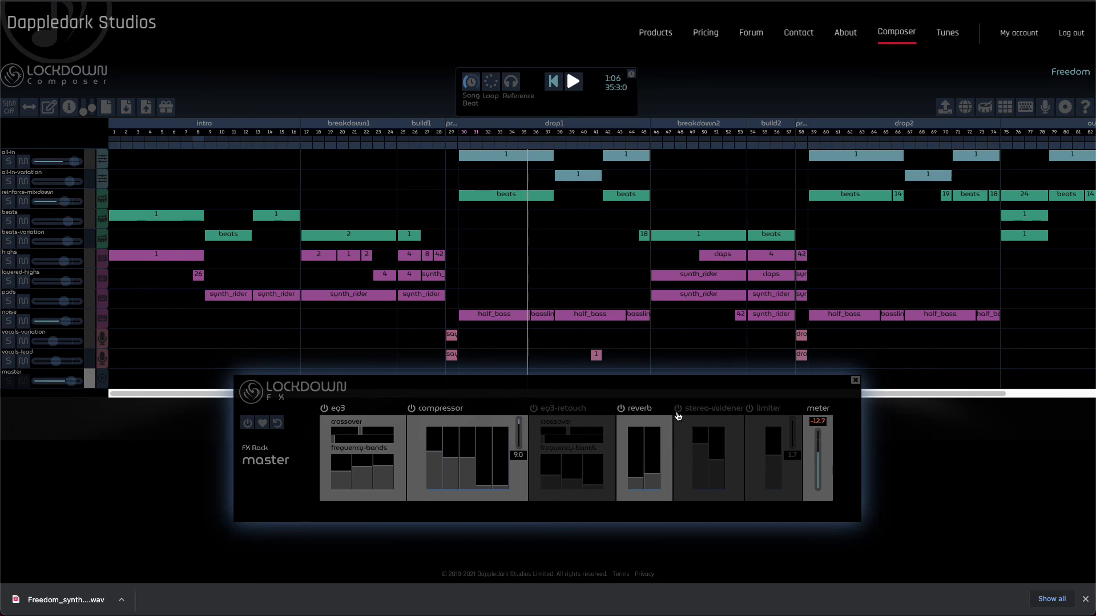
click(678, 408)
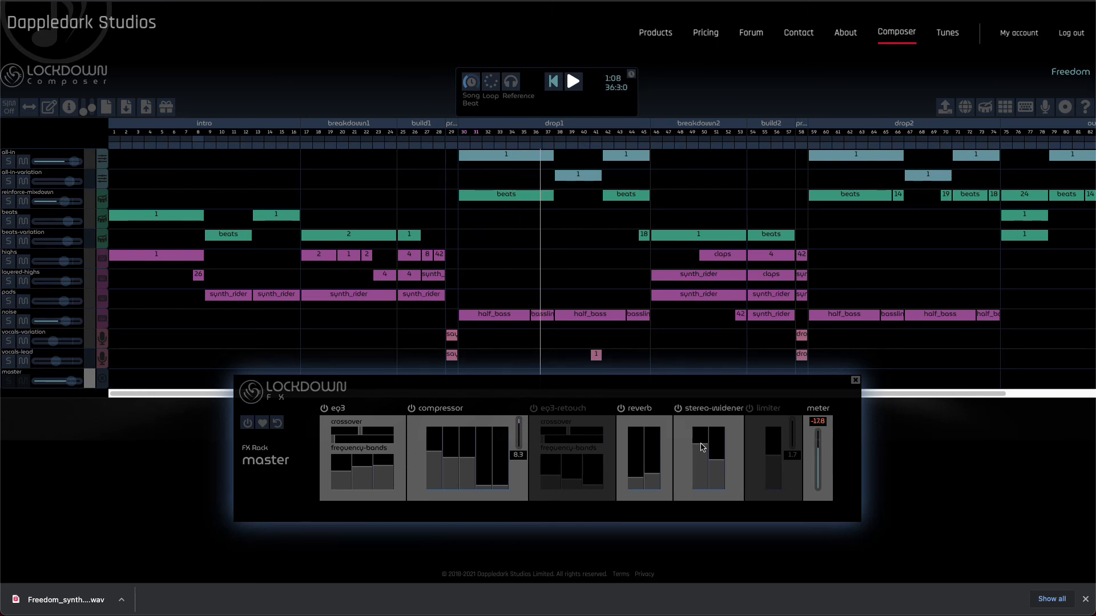
mouse_move(702, 446)
mouse_down()
mouse_move(701, 495)
mouse_move(703, 427)
mouse_up()
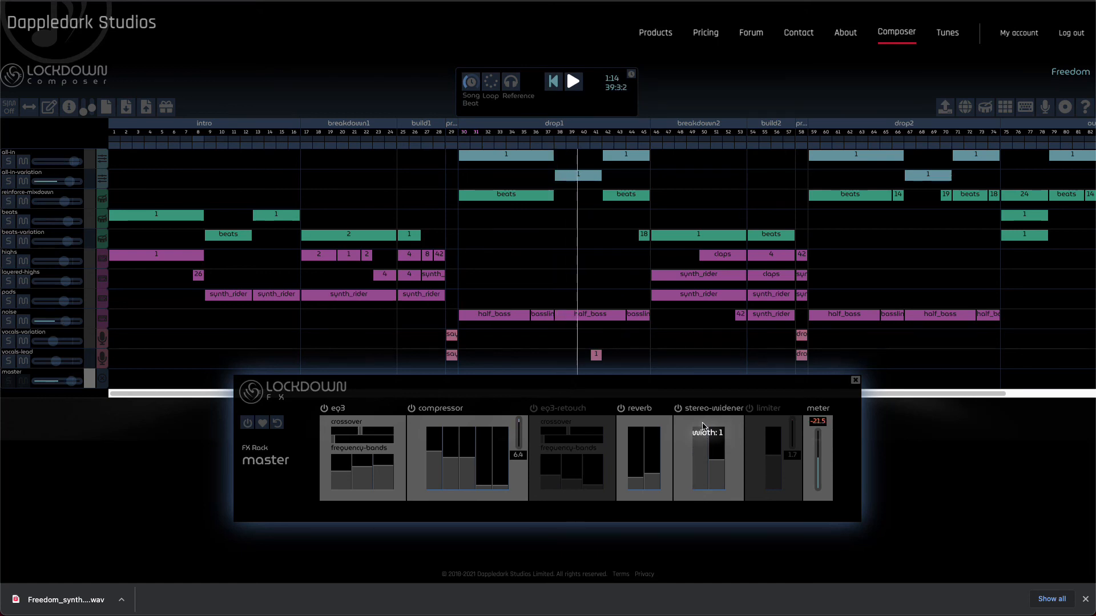
mouse_move(703, 427)
mouse_down()
mouse_move(706, 484)
mouse_move(706, 439)
mouse_up()
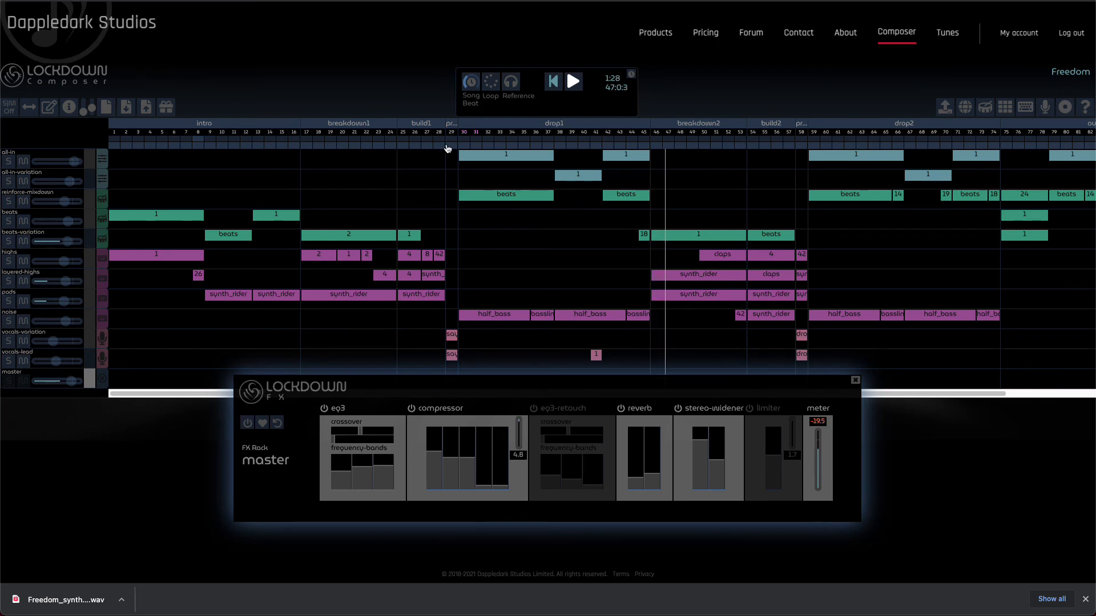
- Play from bar 29 with the master limiter on and compare the mix with the whole rack off and on
click(446, 149)
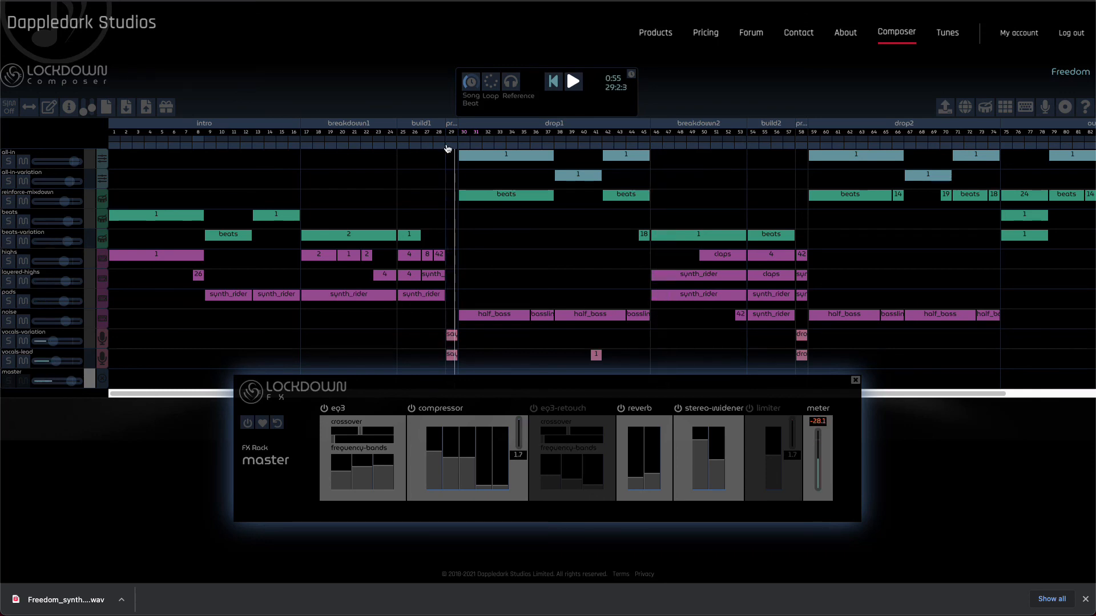
click(749, 409)
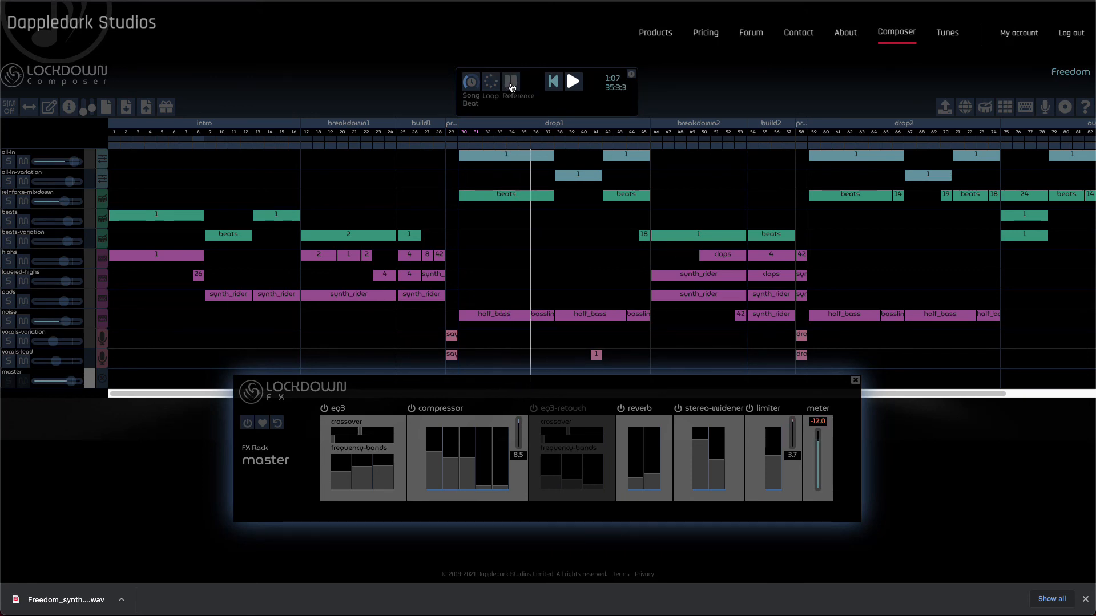
click(248, 426)
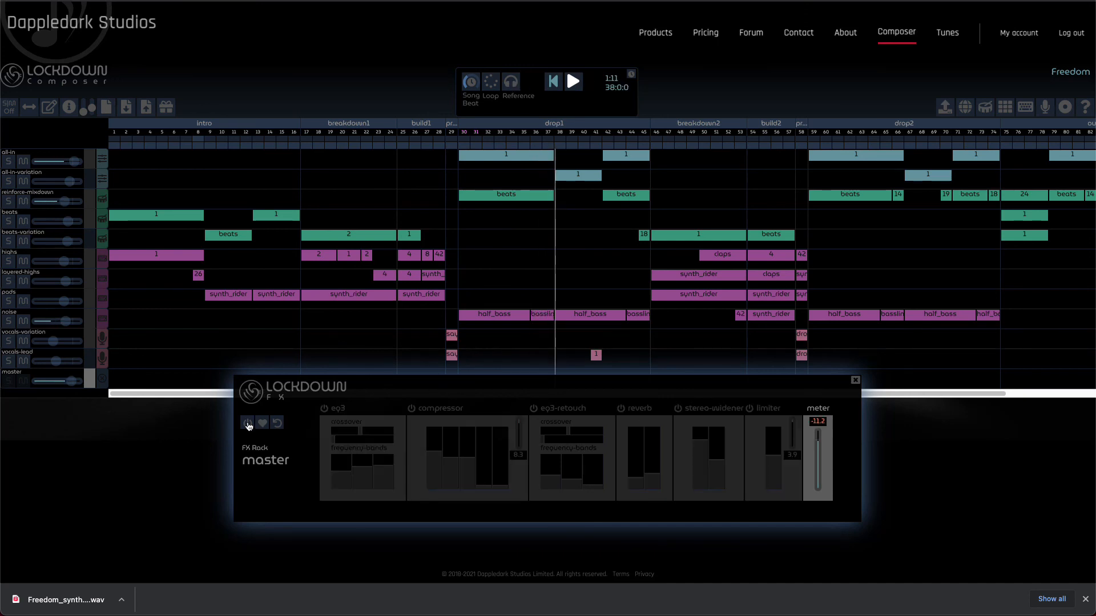
click(248, 424)
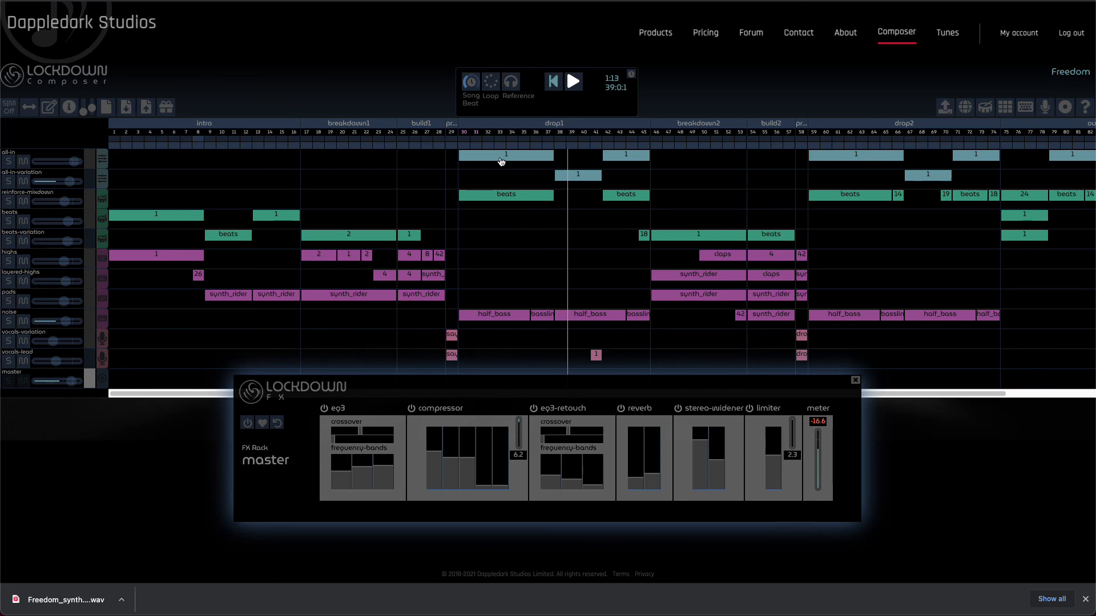
- Replay from bar 29 with the master rack switched off, and reset the rack's settings
click(447, 150)
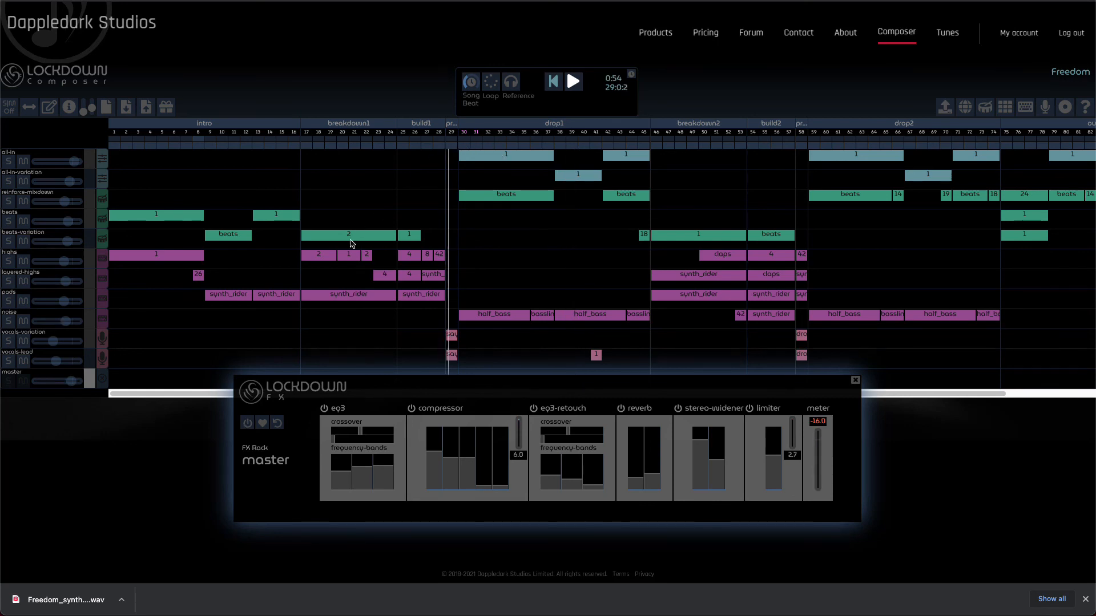
click(247, 424)
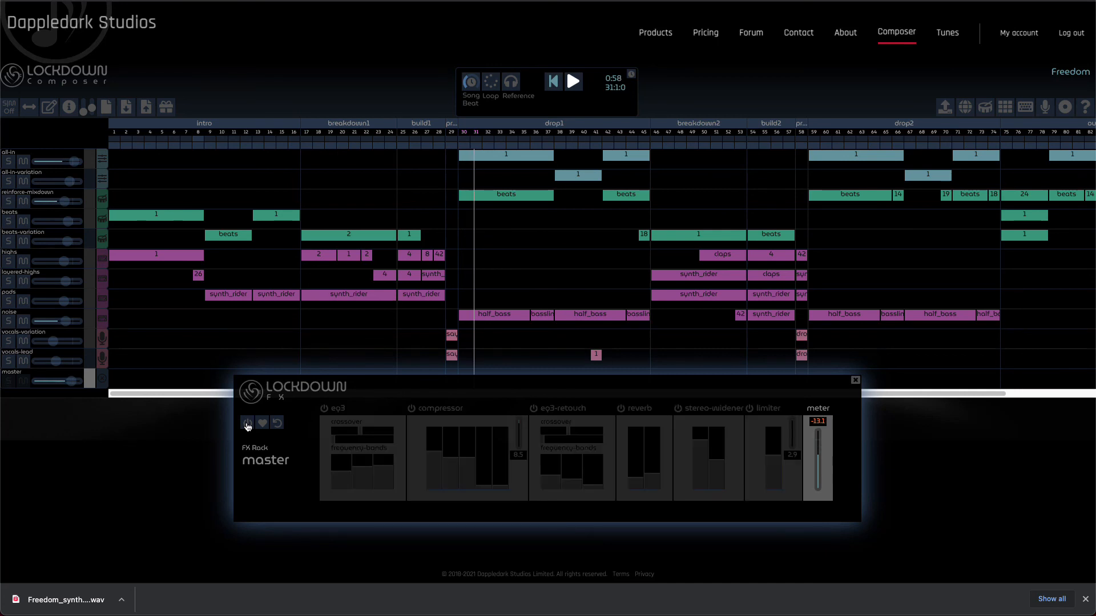
click(276, 425)
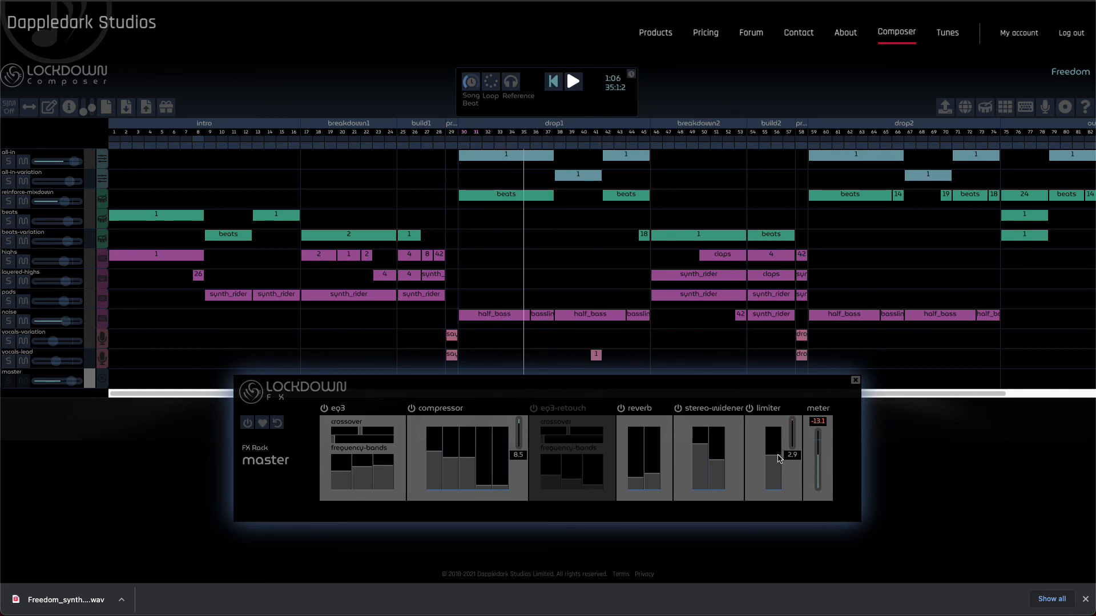
- Compare the song with the master rack's limiter off and on
click(751, 410)
click(750, 410)
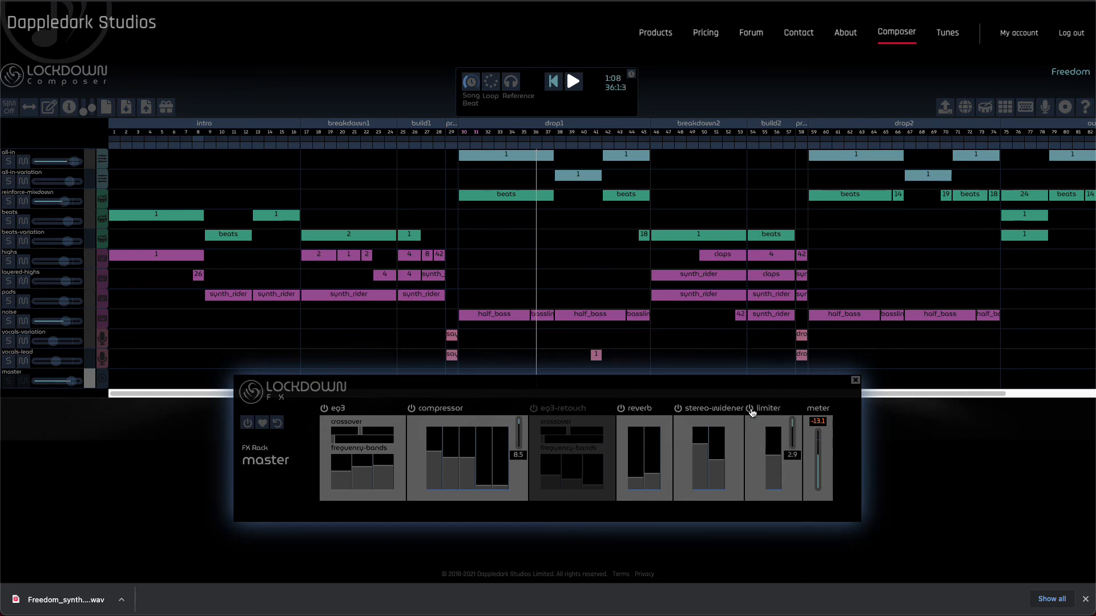
click(751, 410)
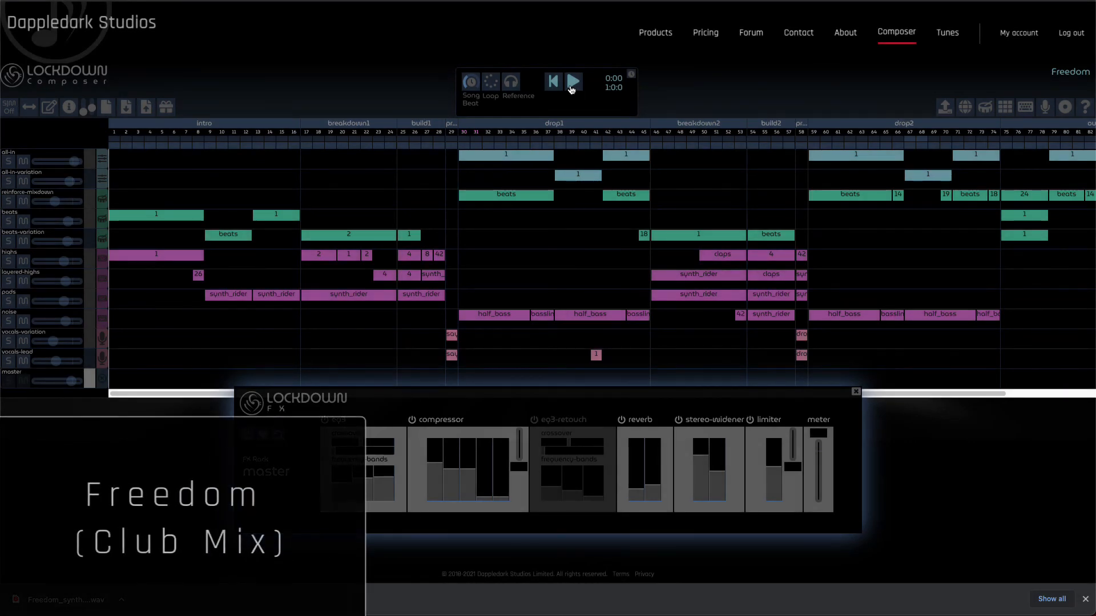
- Play the finished song Freedom from bar 1
click(571, 83)
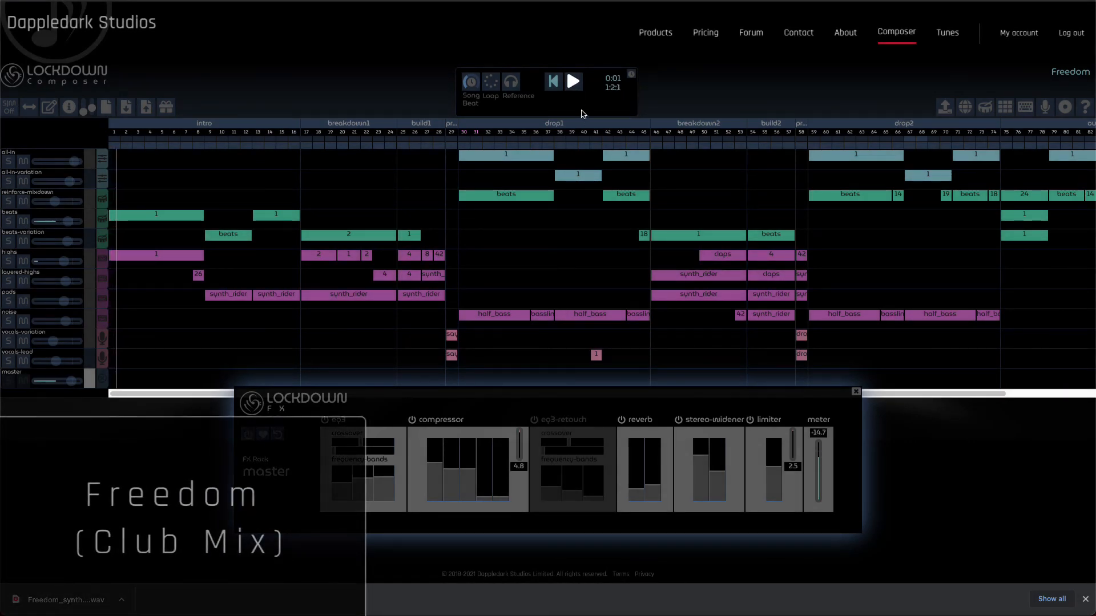